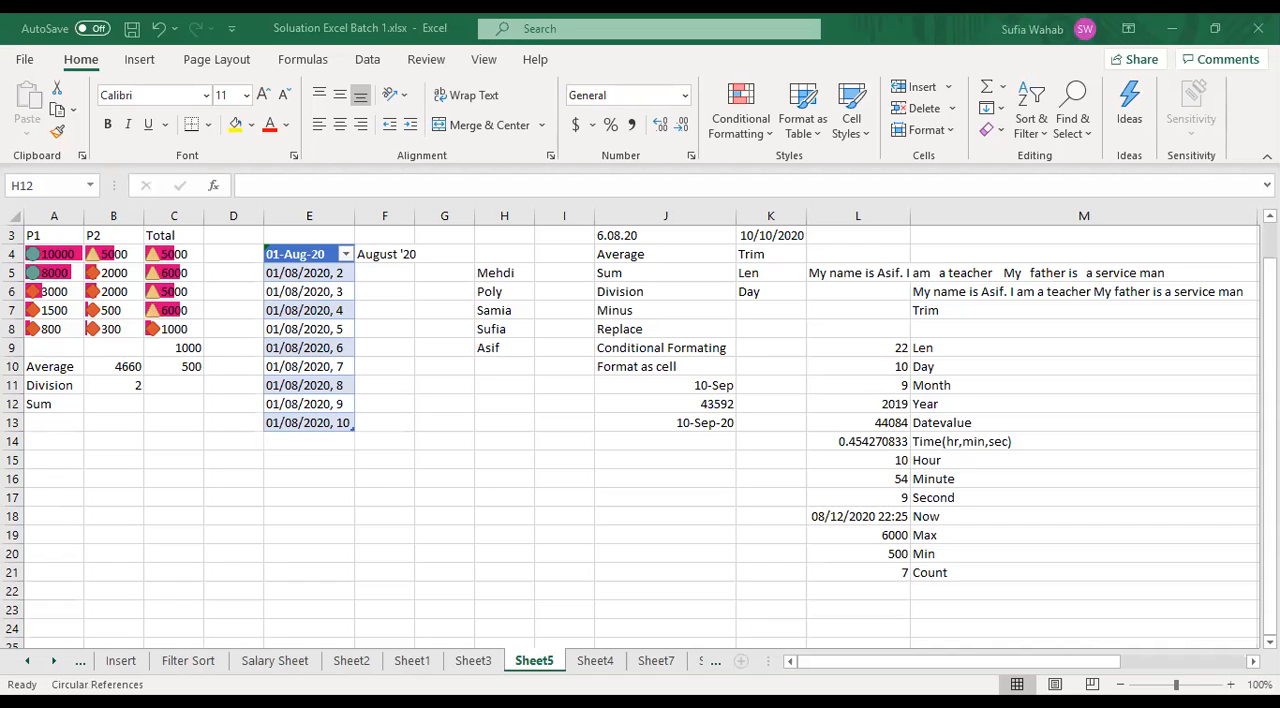
pyautogui.write('=')
pyautogui.press('Escape')
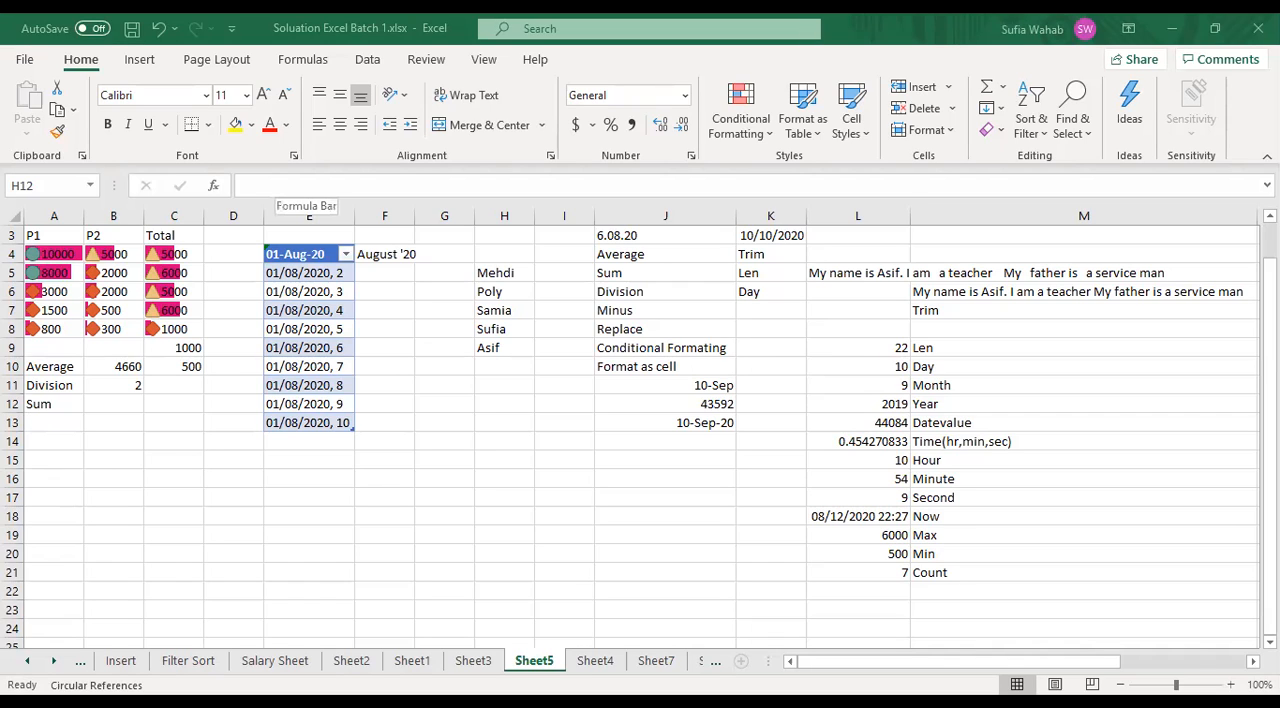
pyautogui.click(276, 186)
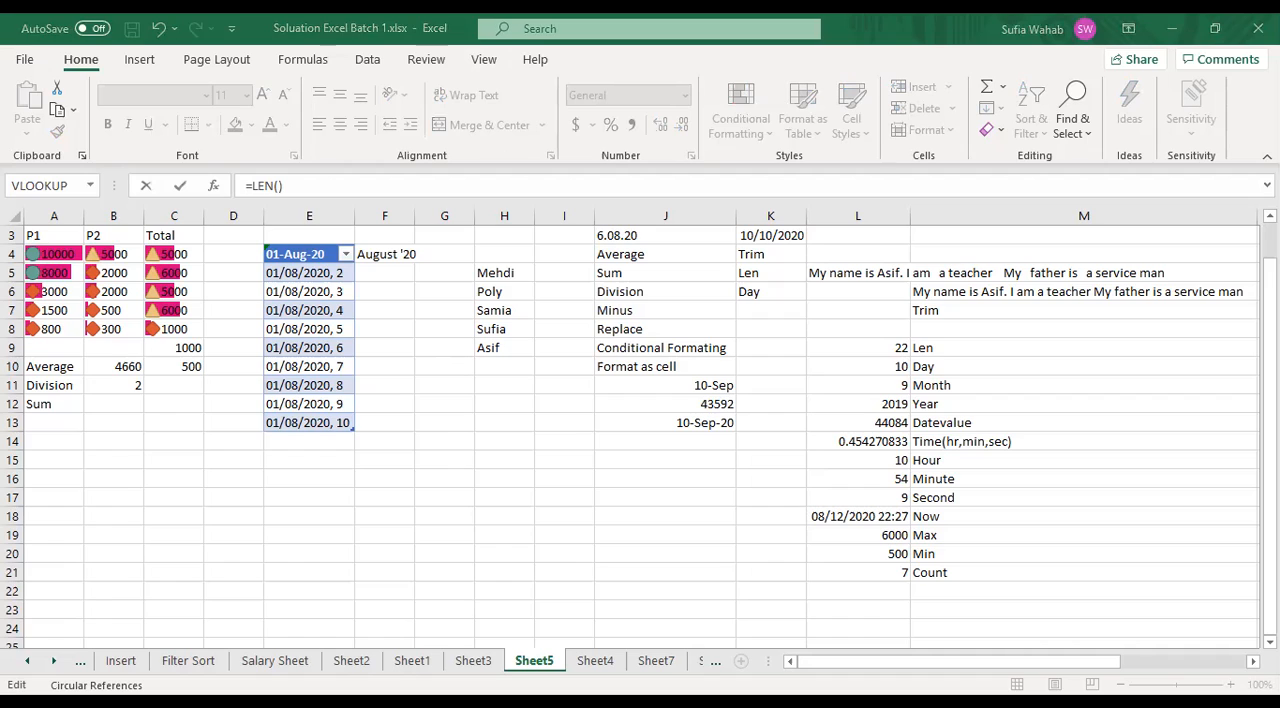
pyautogui.click(279, 186)
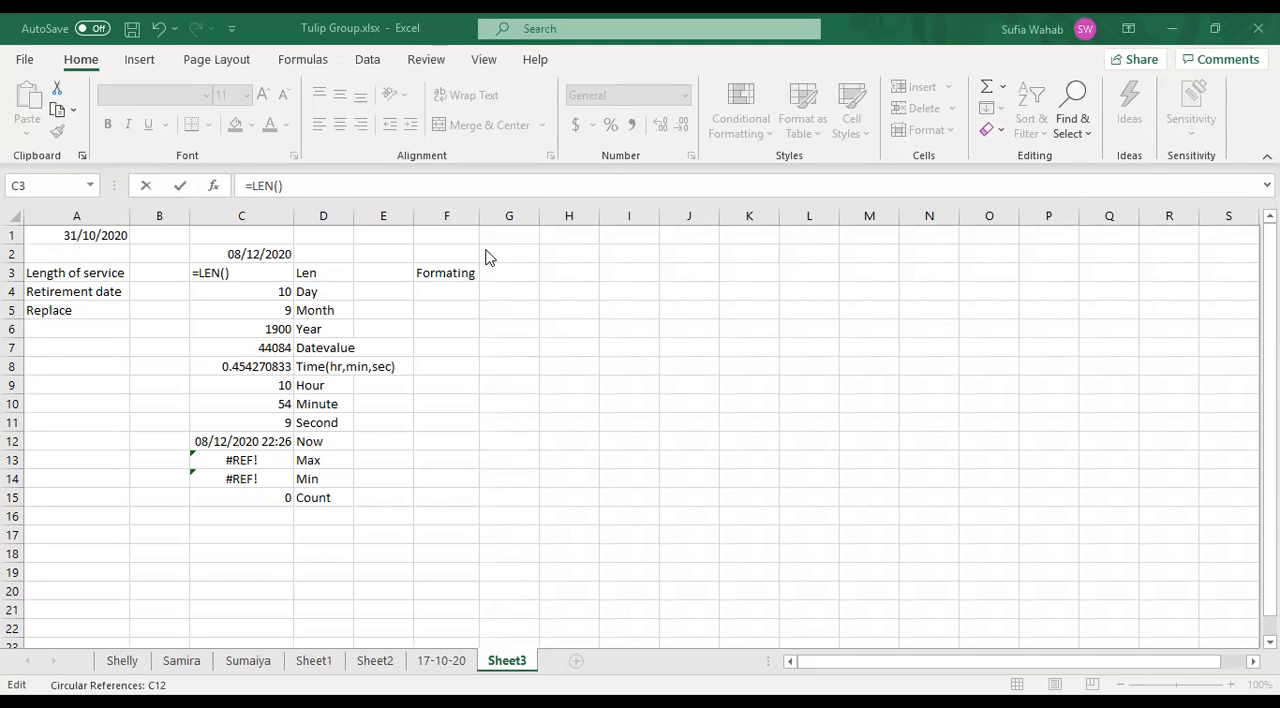
pyautogui.press('Left')
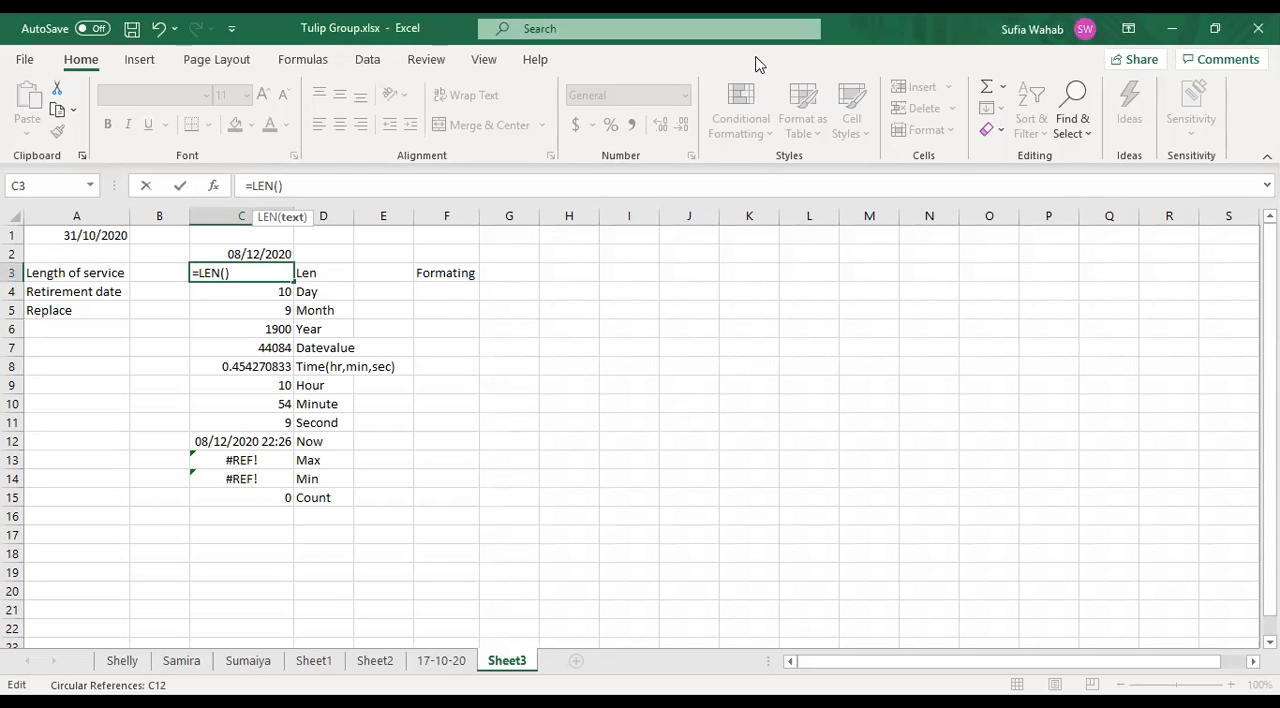
pyautogui.hotkey('alt', 'Tab')
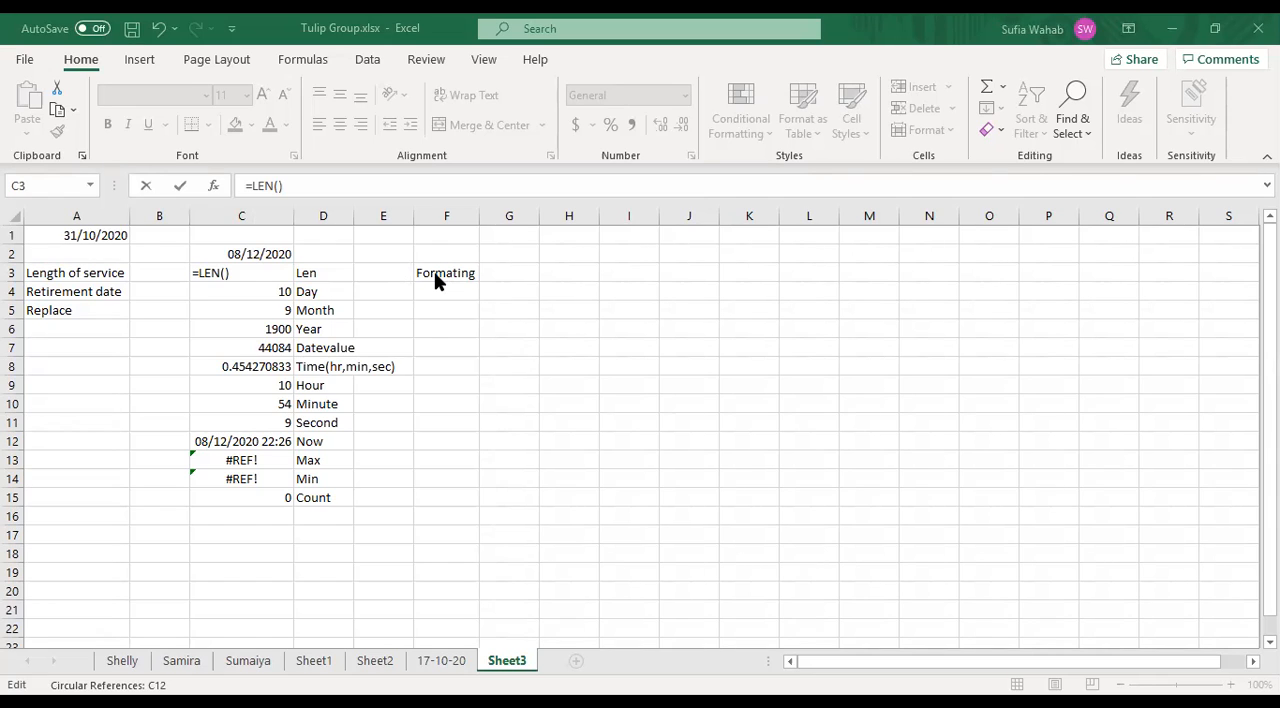
pyautogui.press('Return')
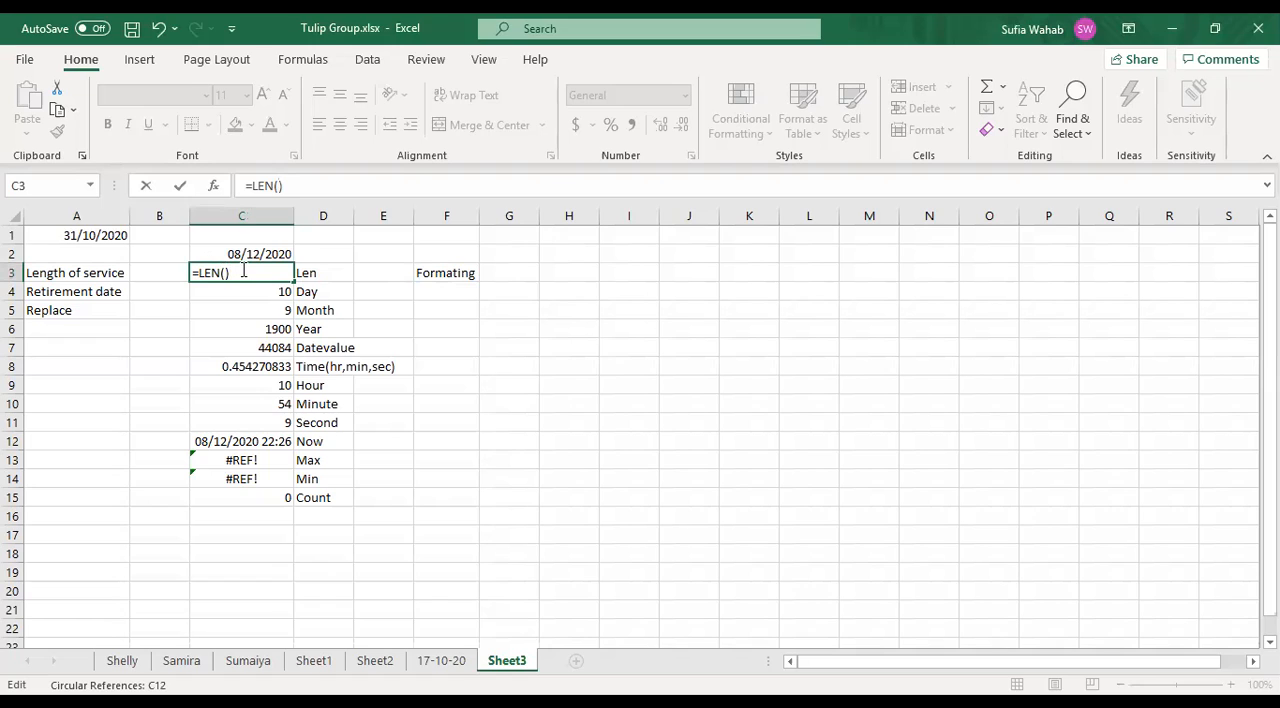
# - Rewrite the formula in cell C3 as =LEN(F3) to count the characters of the text in F3
pyautogui.press('BackSpace')
pyautogui.press('BackSpace')
pyautogui.press('BackSpace')
pyautogui.press('BackSpace')
pyautogui.press('BackSpace')
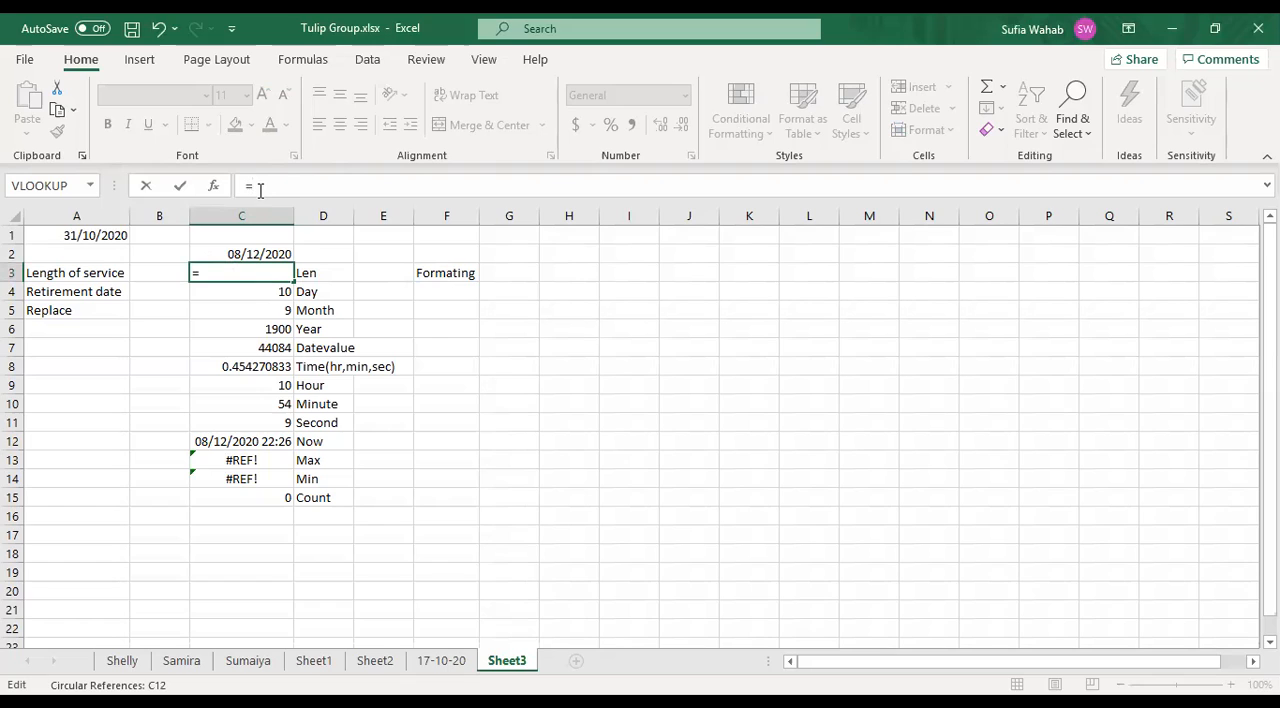
pyautogui.write('len')
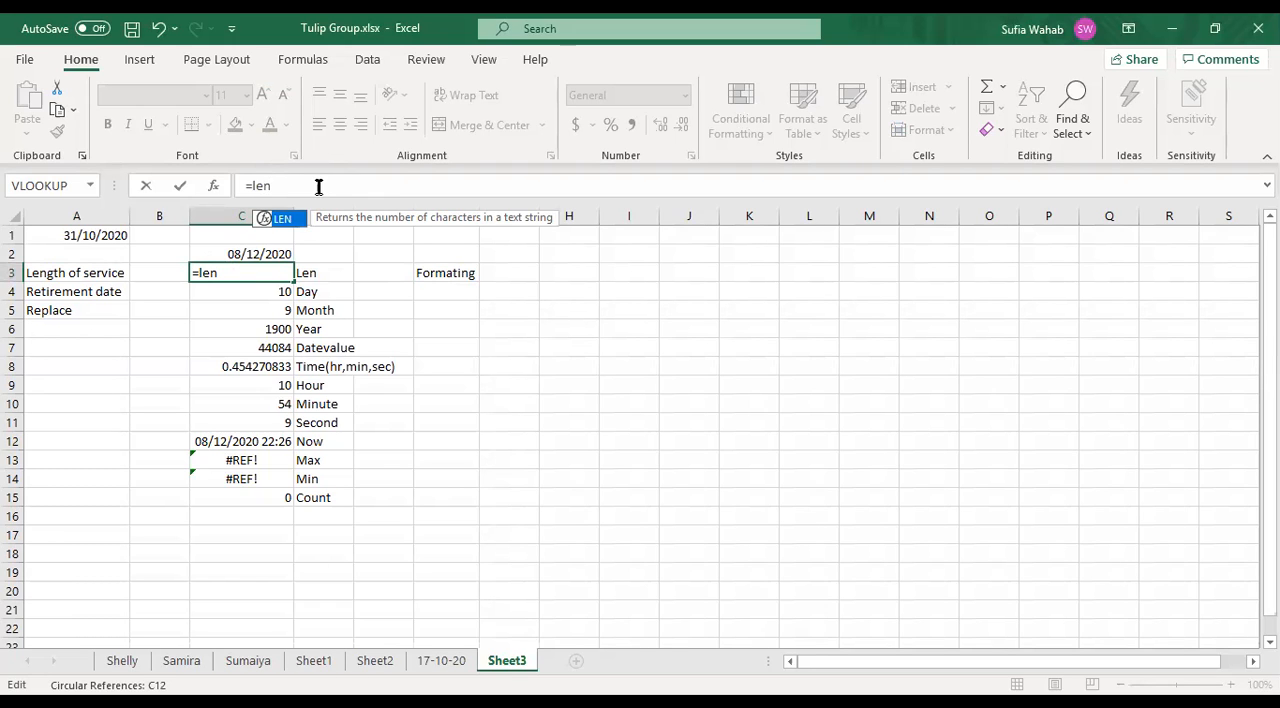
pyautogui.write('(')
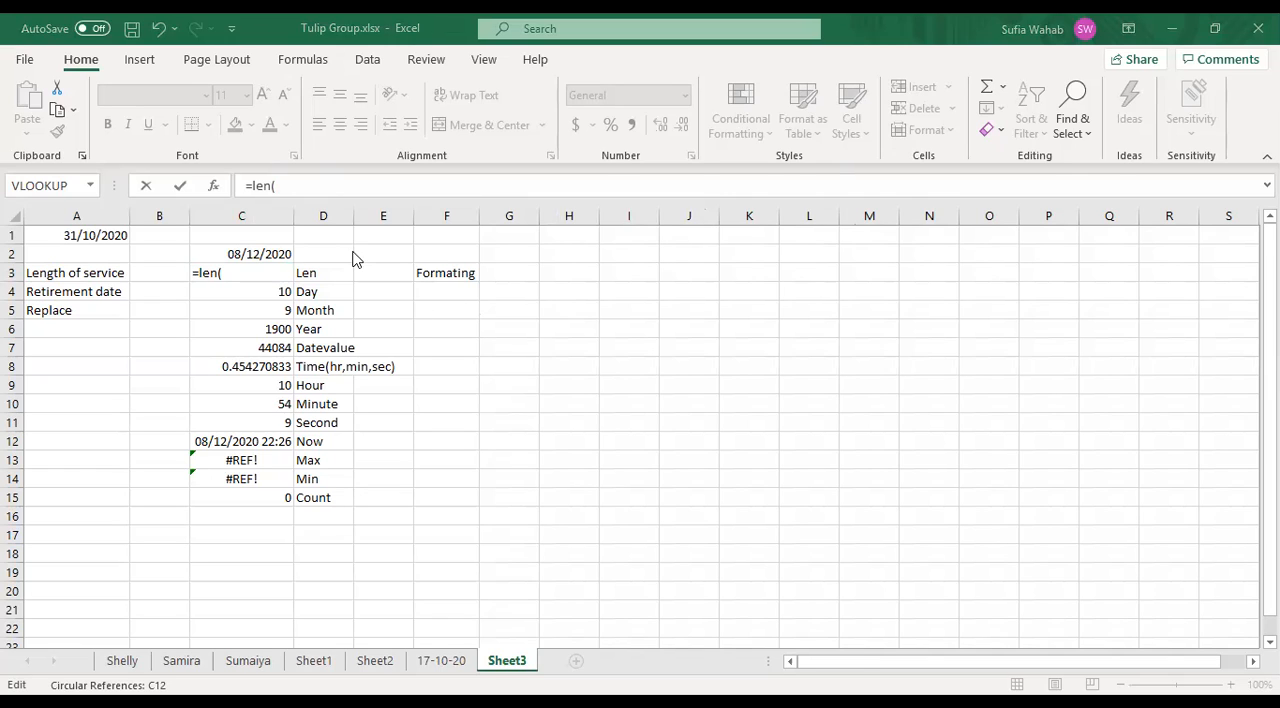
pyautogui.click(274, 185)
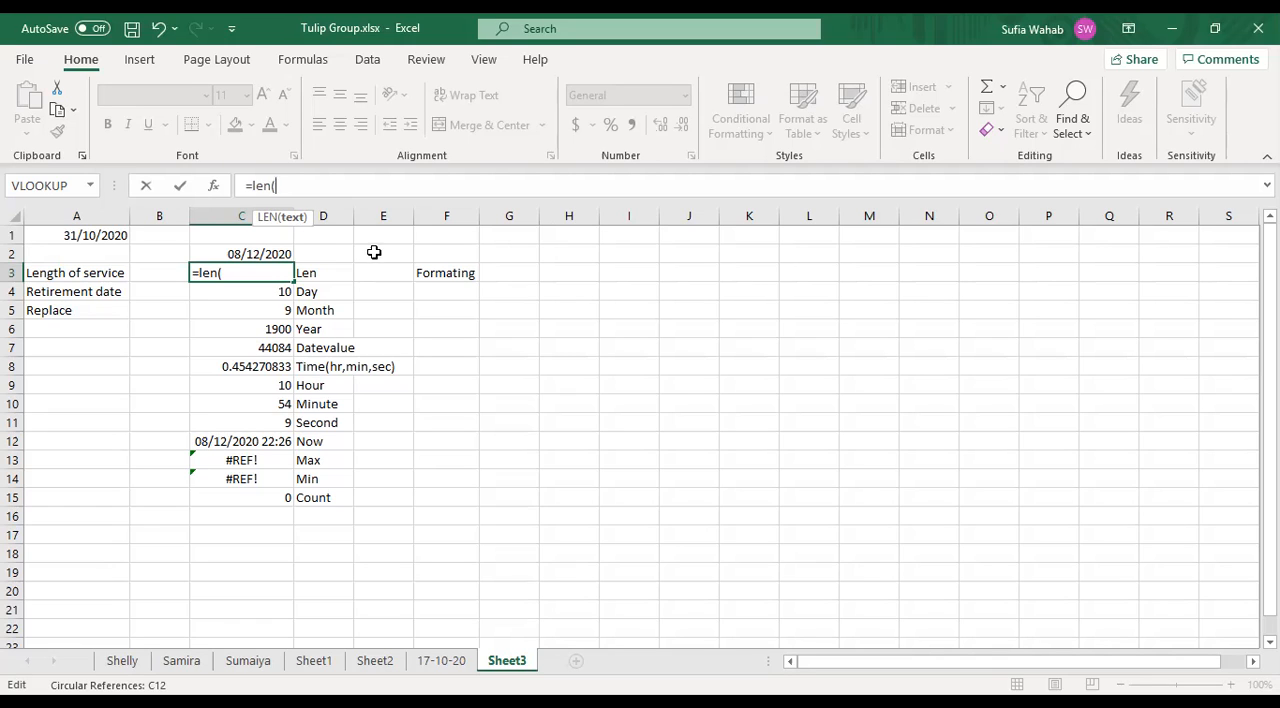
pyautogui.click(433, 274)
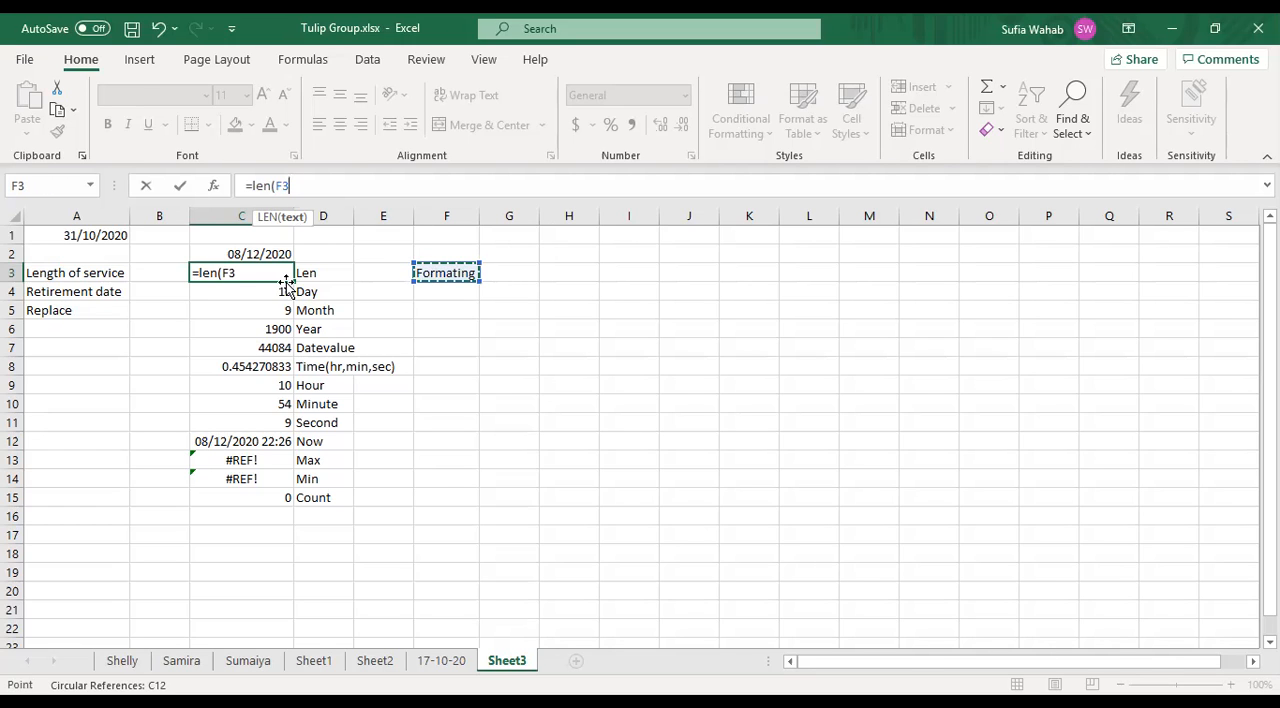
pyautogui.write(')')
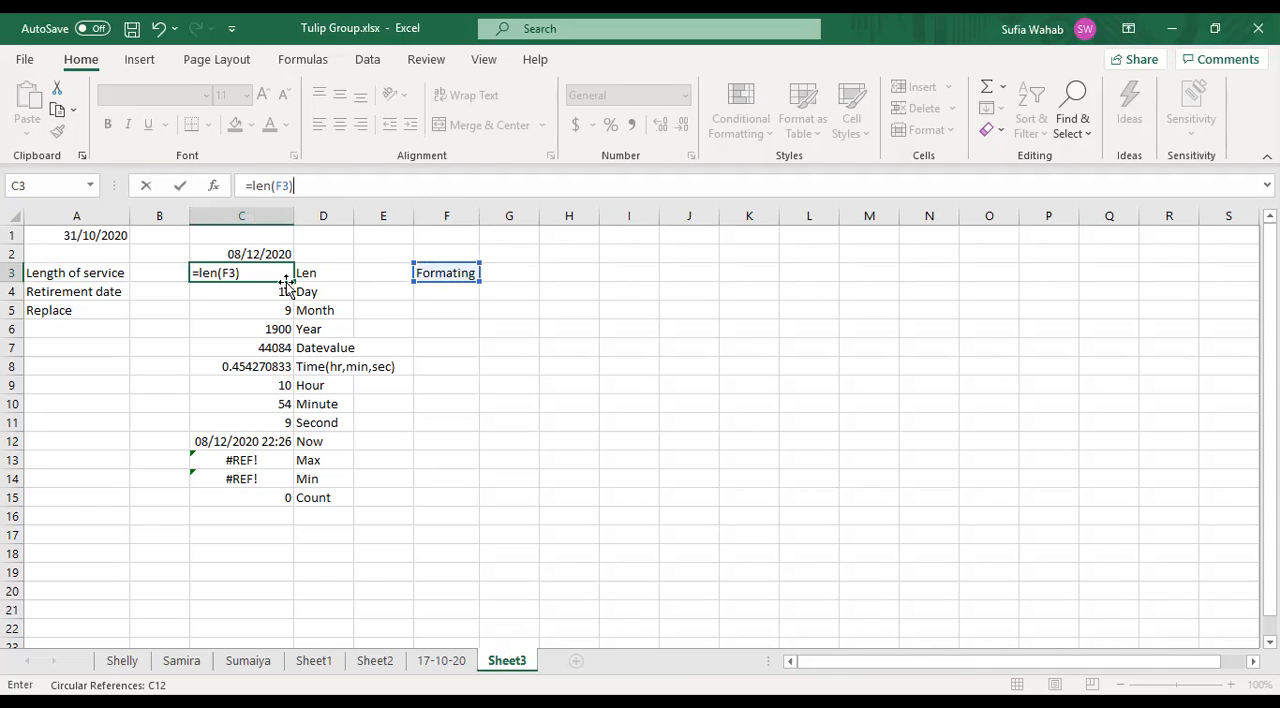
pyautogui.press('Return')
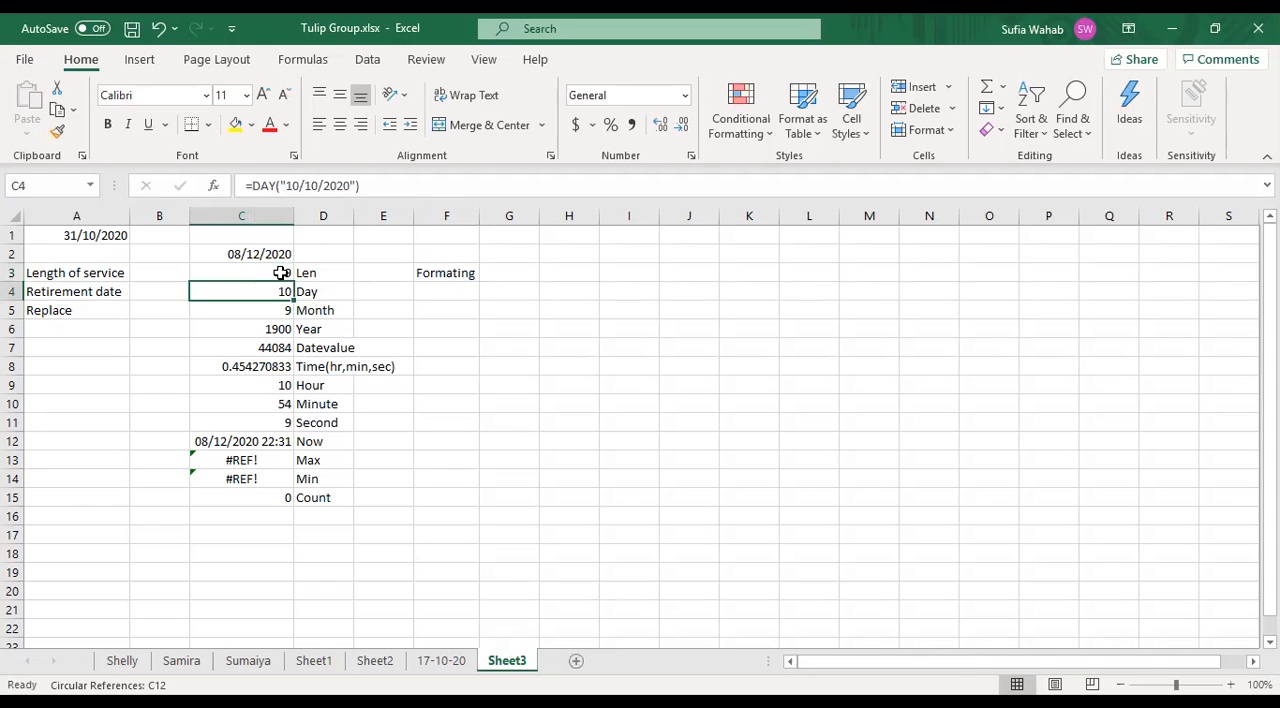
pyautogui.click(280, 272)
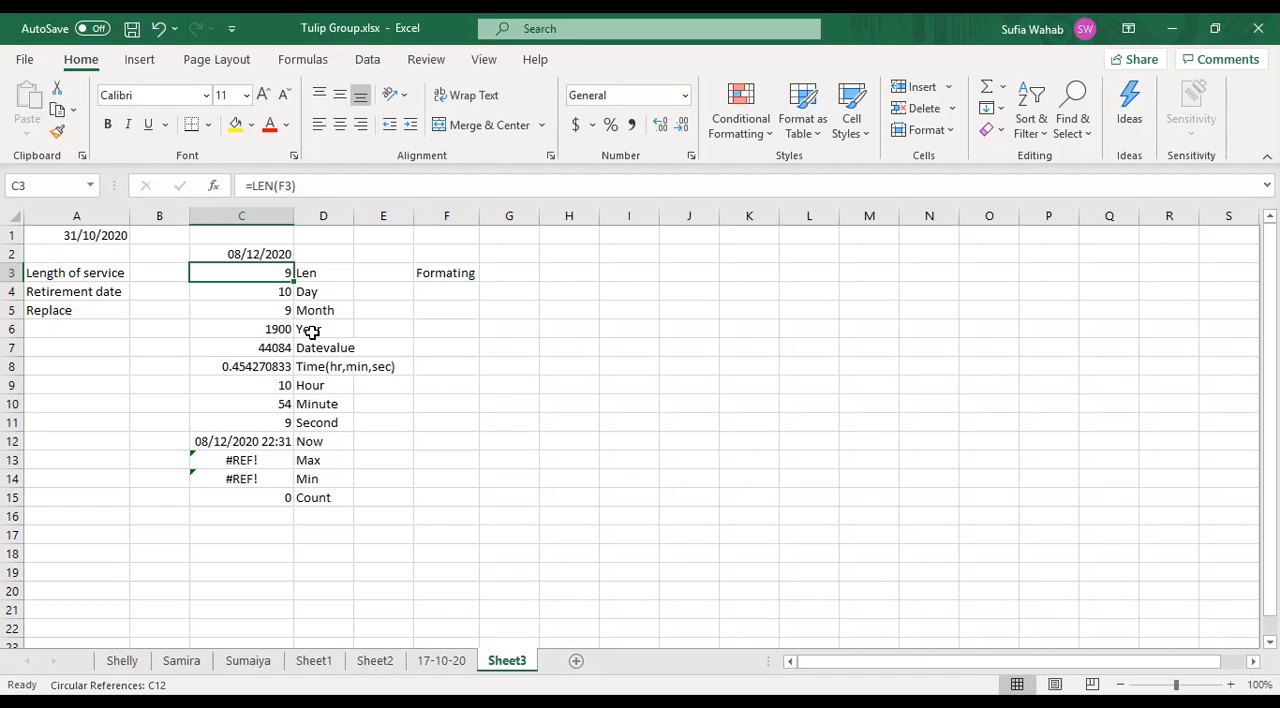
# - Clear the existing formula in cell C4 beside the Day label and start a new DAY function there
pyautogui.press('Down')
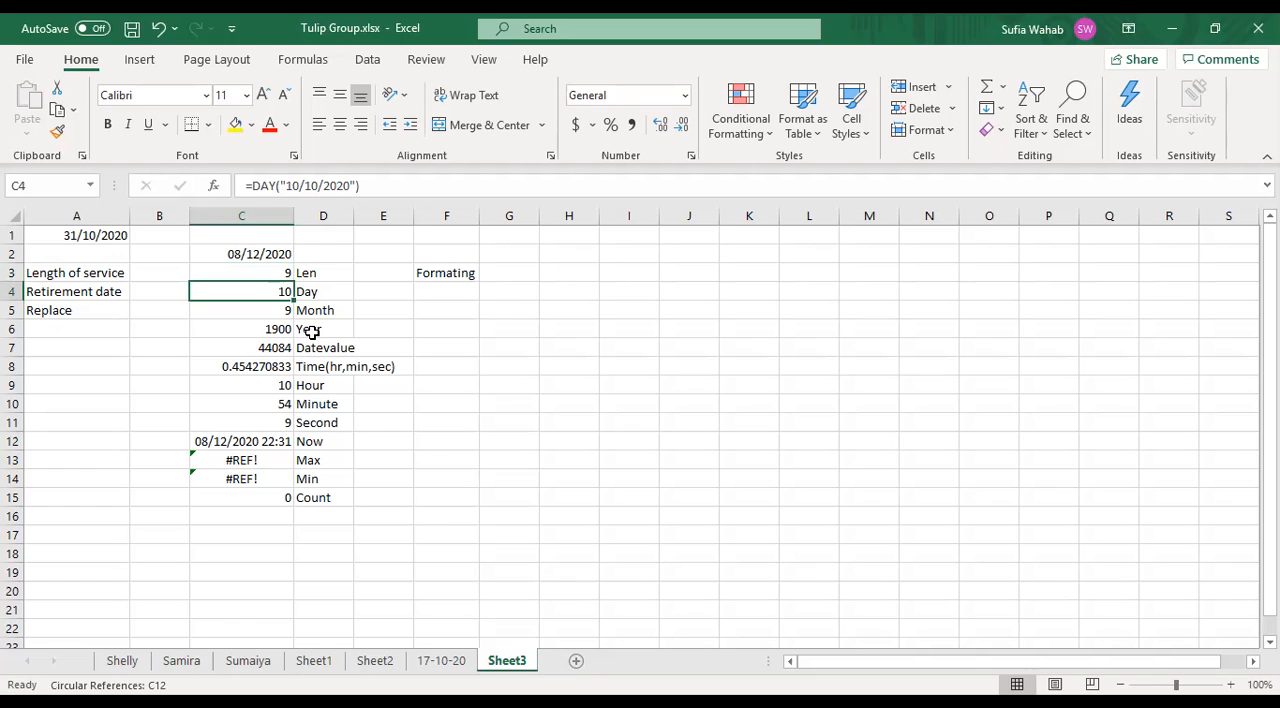
pyautogui.write('=')
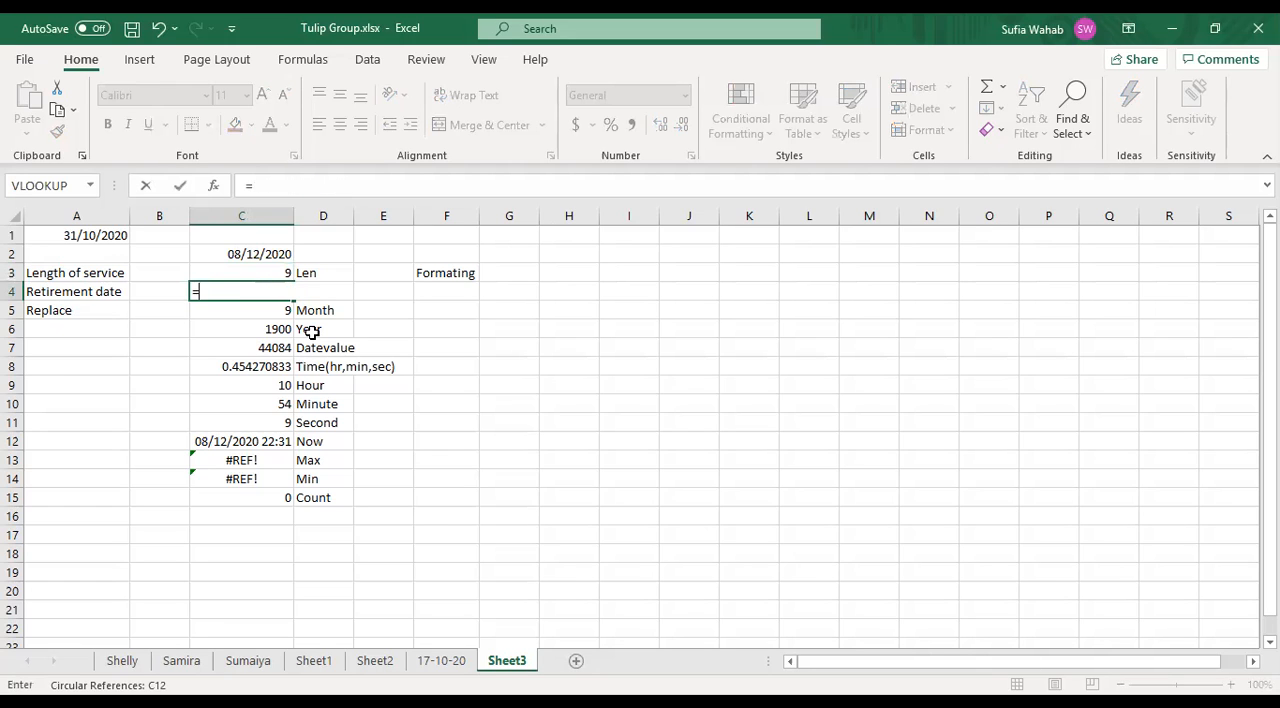
pyautogui.press('BackSpace')
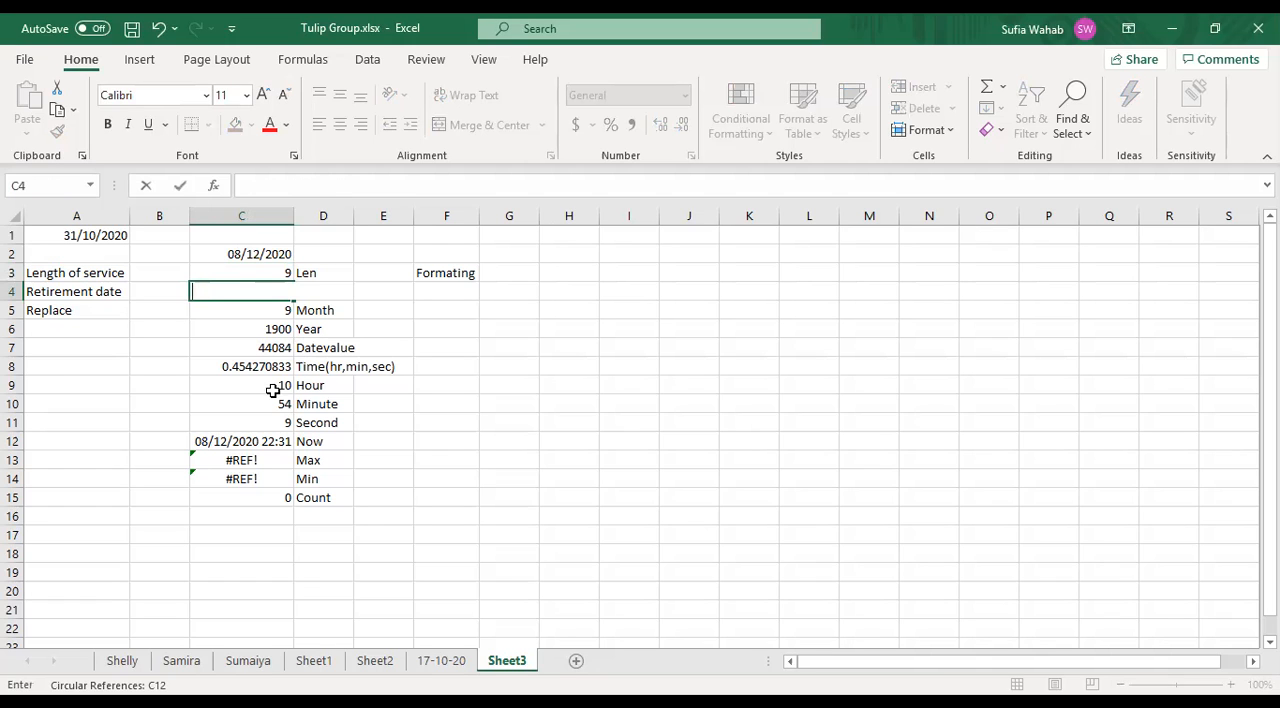
pyautogui.click(213, 371)
pyautogui.click(241, 291)
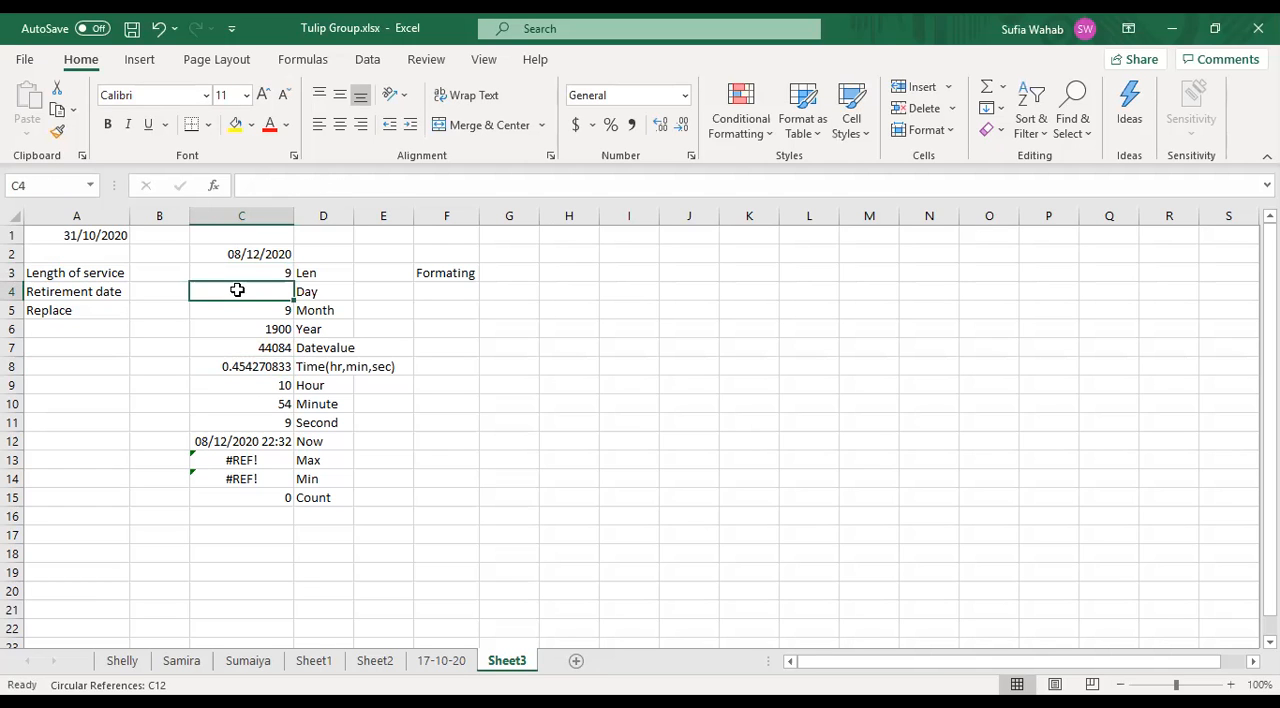
pyautogui.write('=')
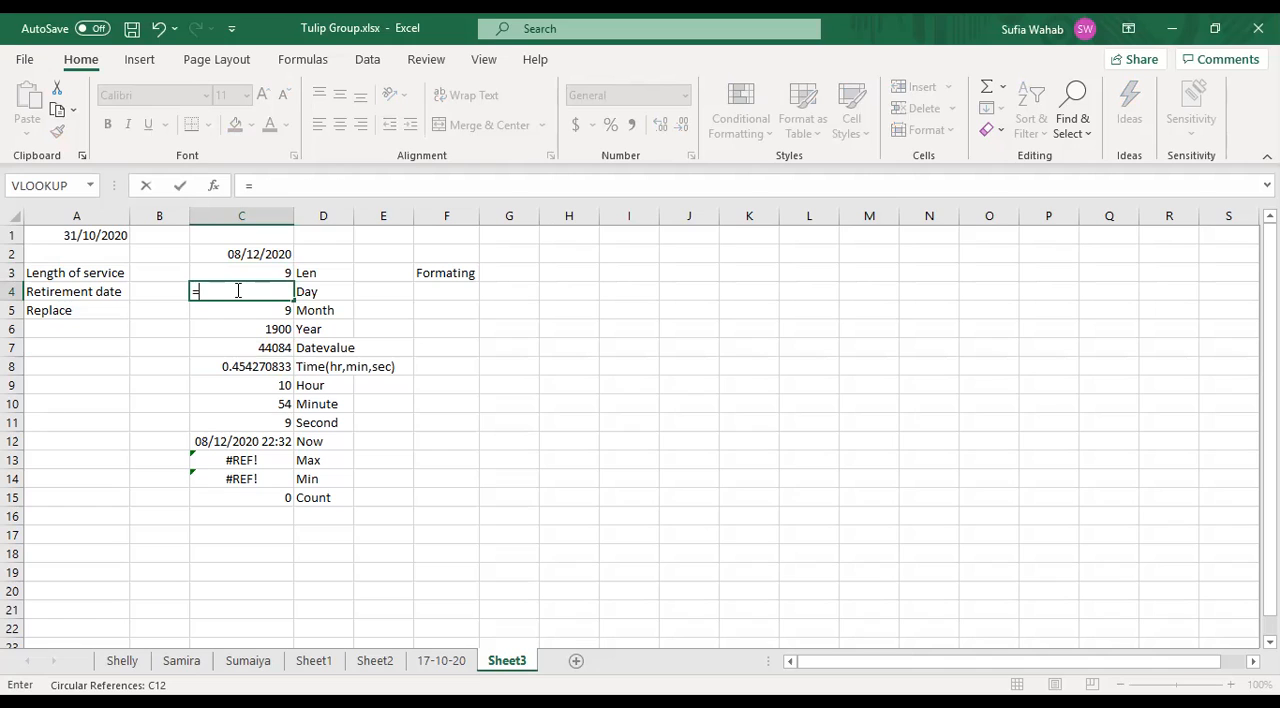
pyautogui.write('Day')
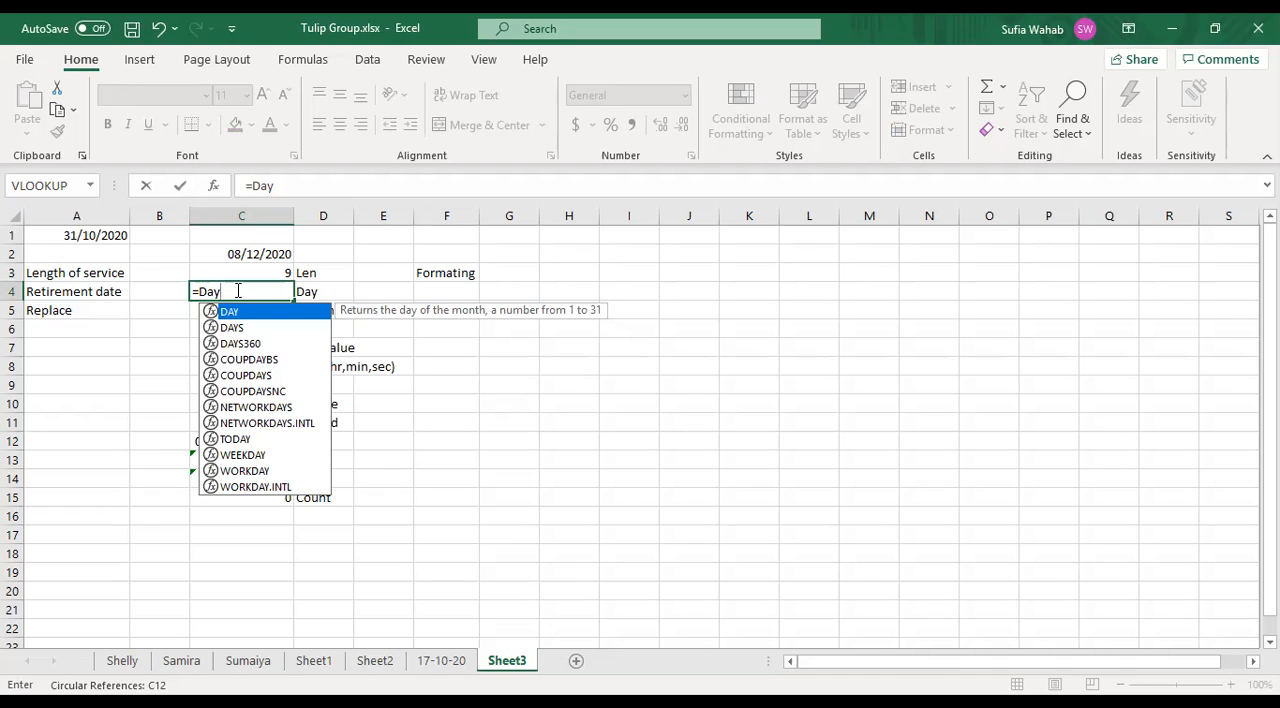
pyautogui.write('(')
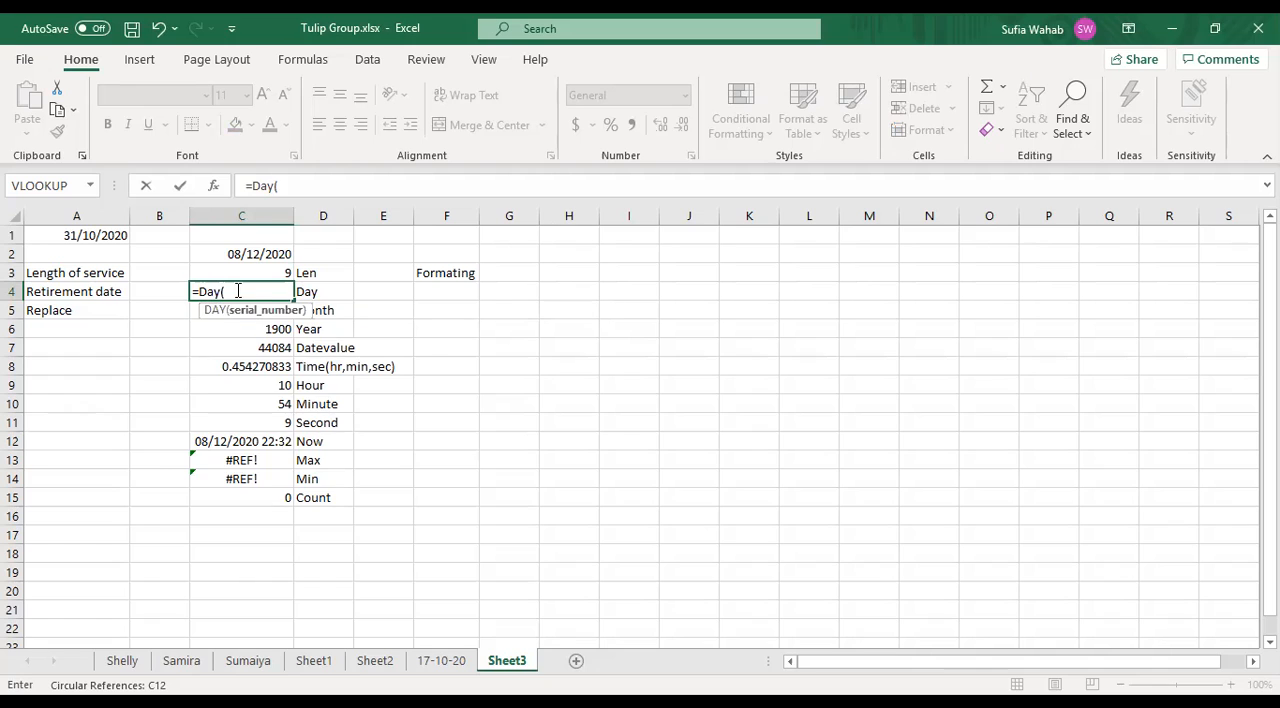
pyautogui.click(272, 185)
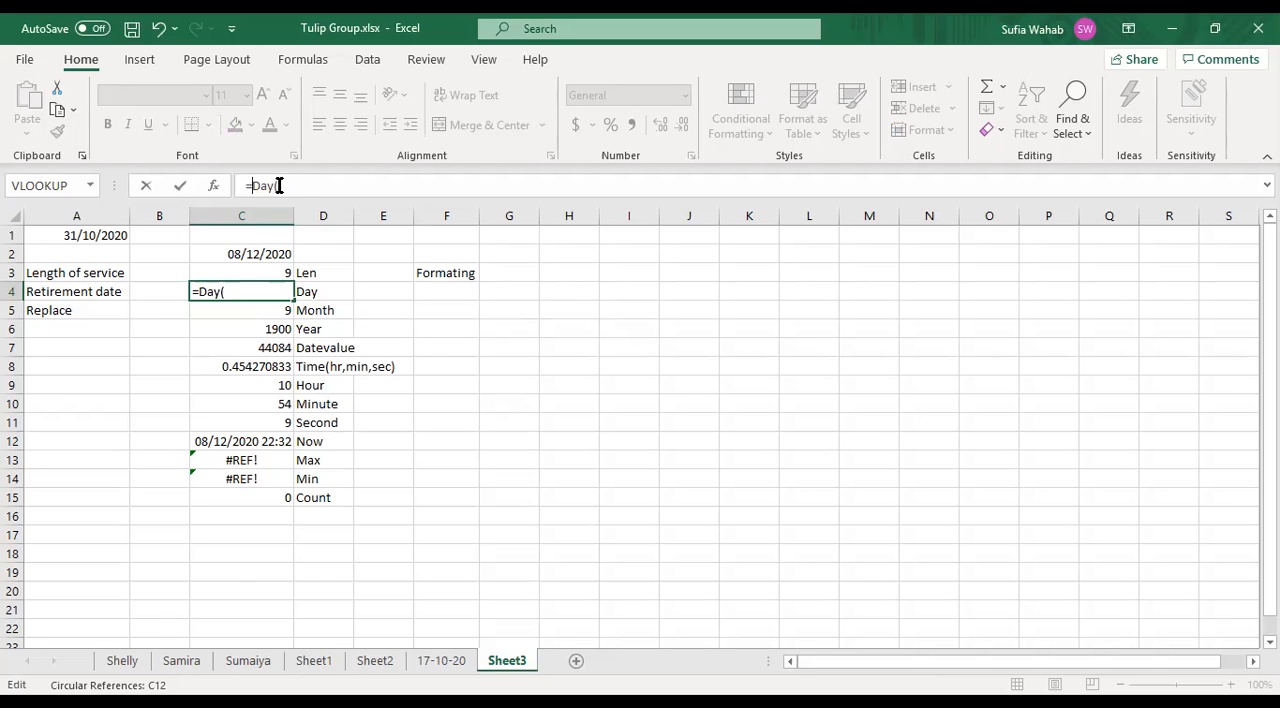
pyautogui.click(273, 185)
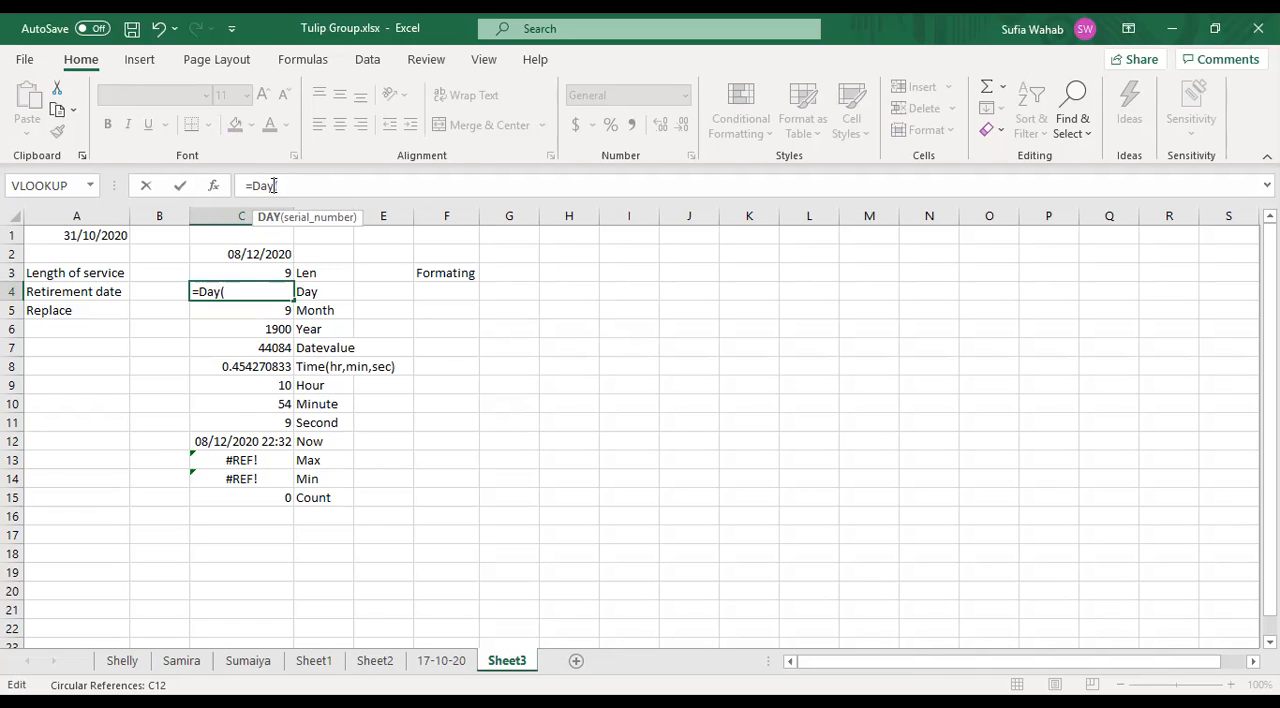
pyautogui.click(274, 185)
pyautogui.write('"')
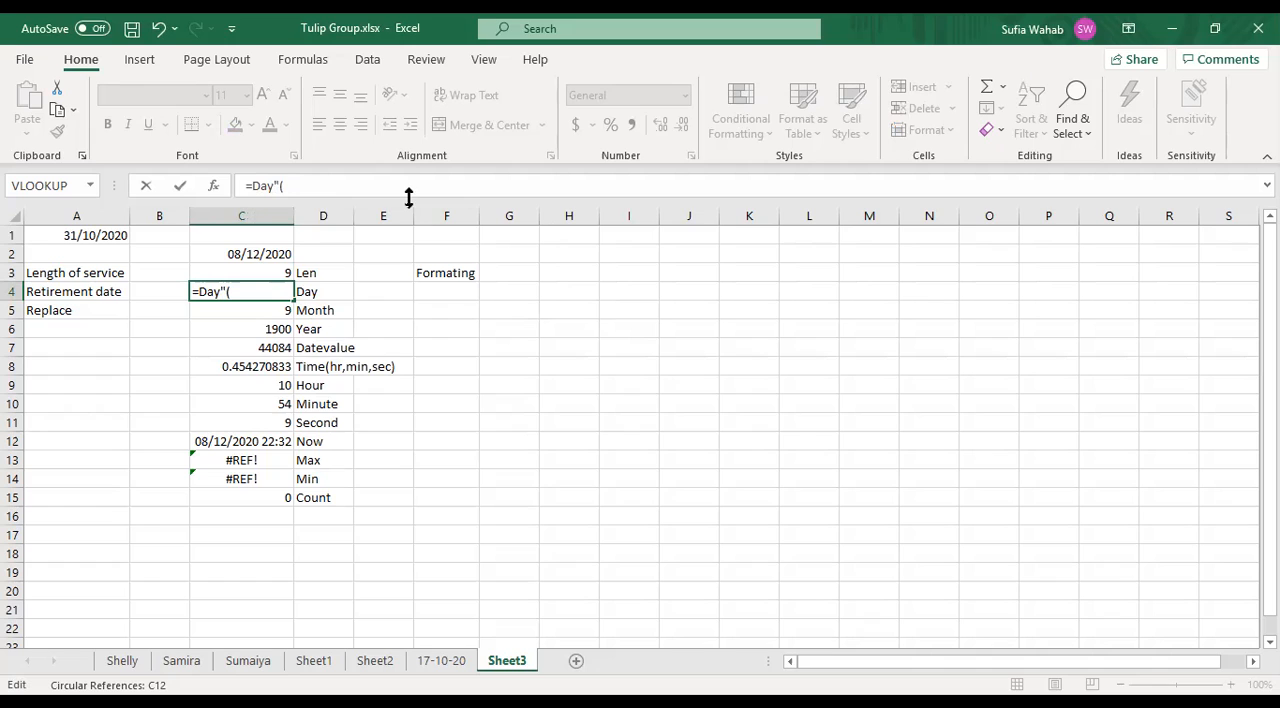
pyautogui.press('BackSpace')
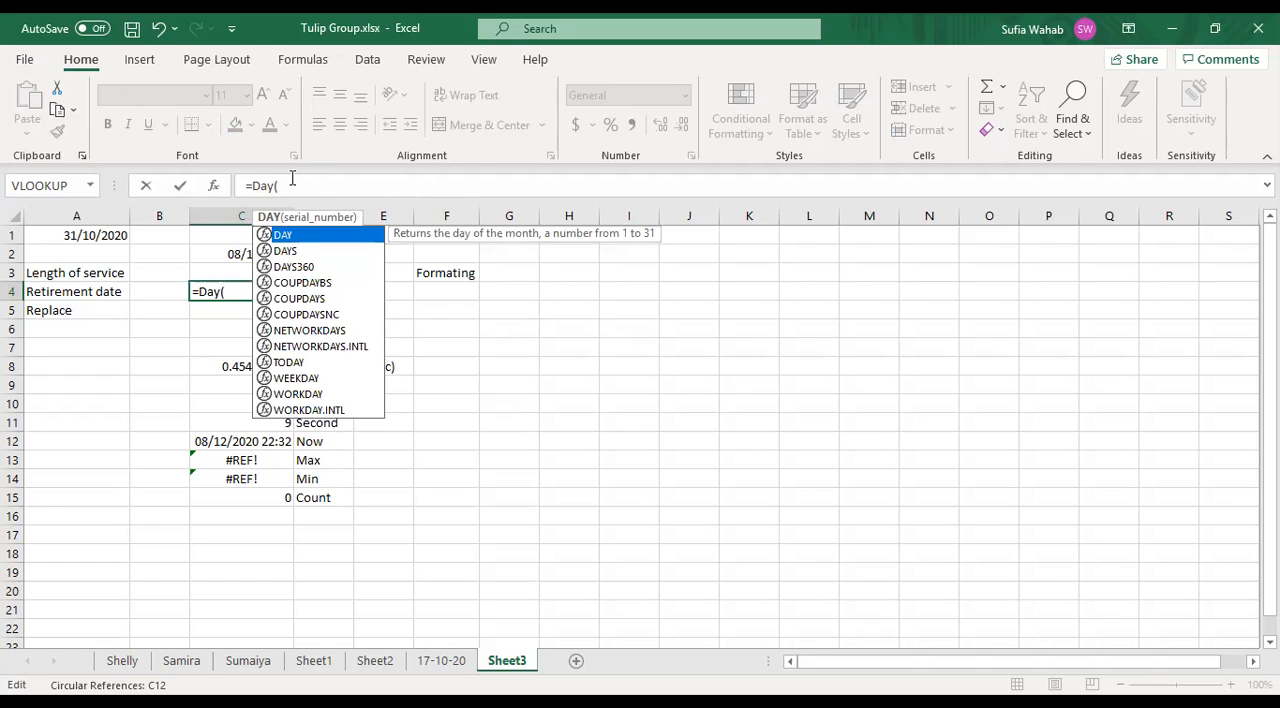
pyautogui.press('Escape')
# - Complete the DAY formula in C4 with the quoted date "08/12/2020" and enter it
pyautogui.write('"')
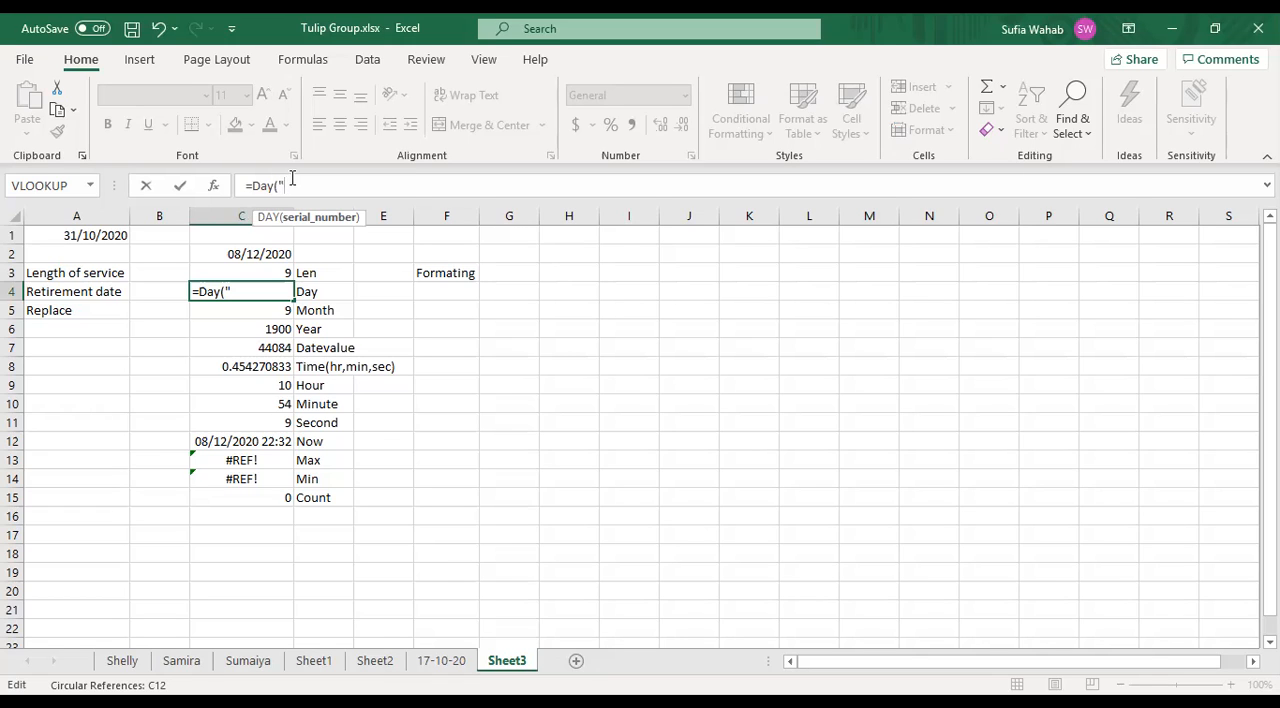
pyautogui.write('08/12/20')
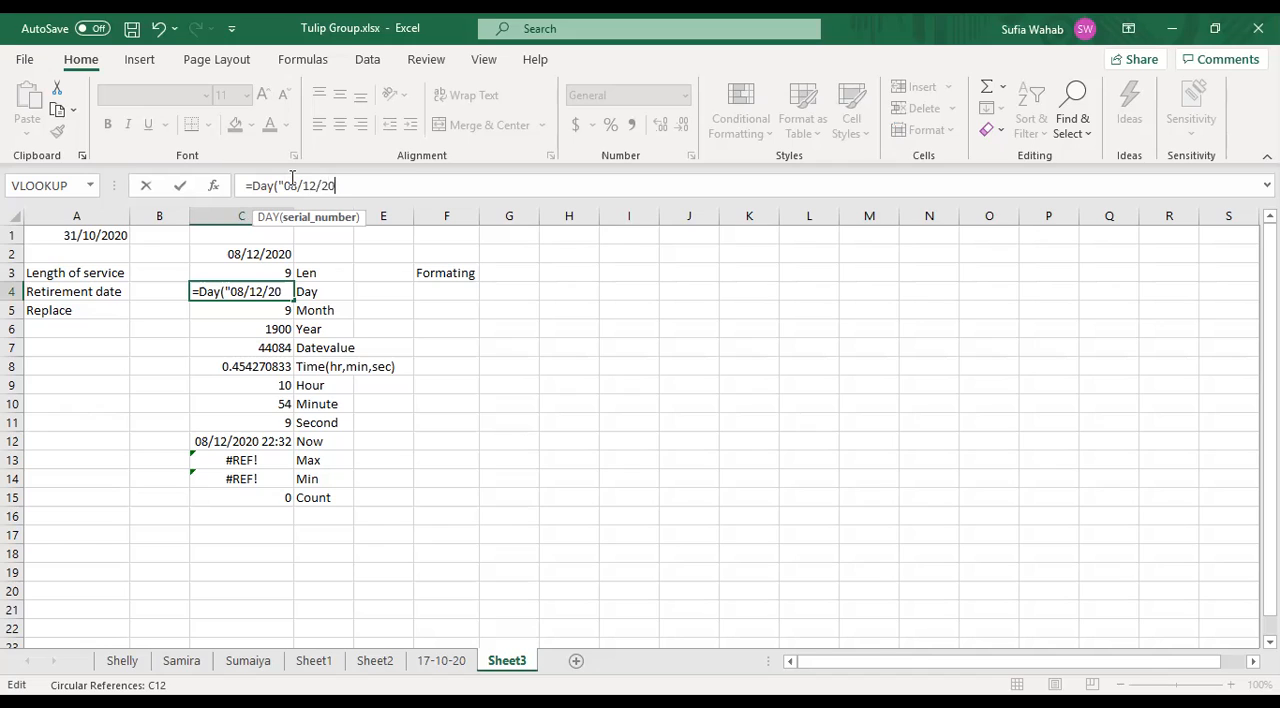
pyautogui.write('20")')
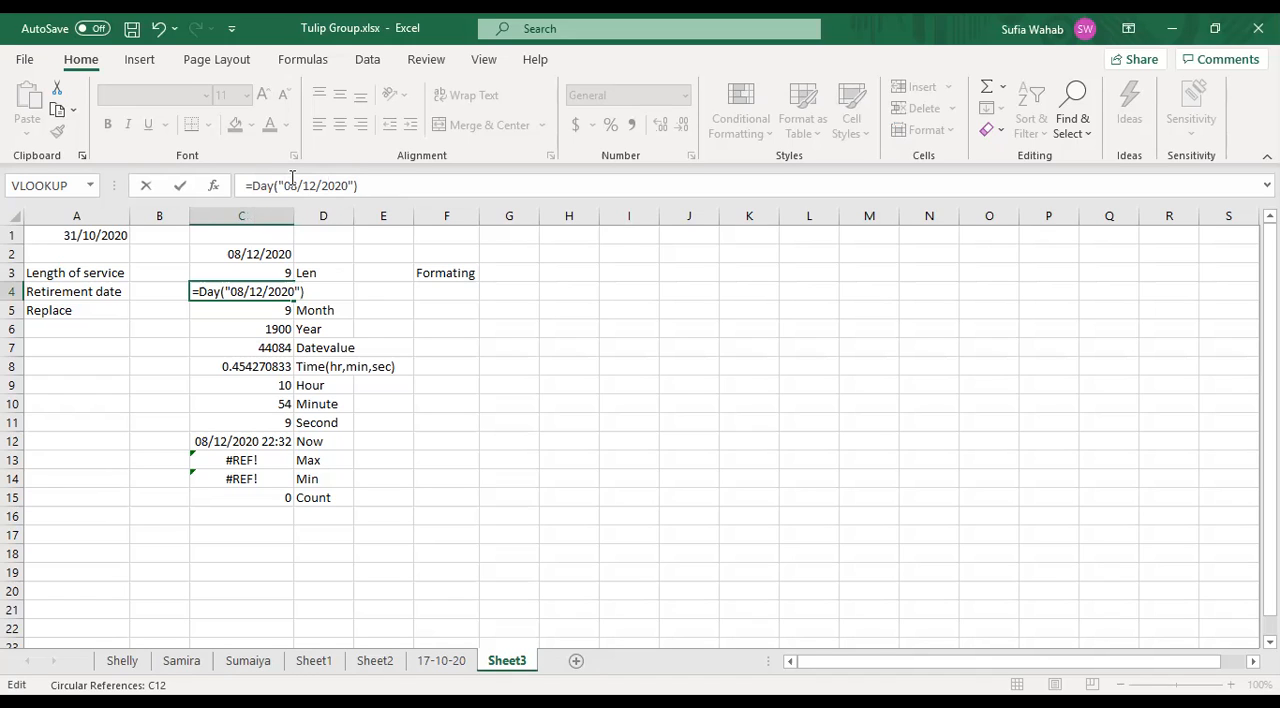
pyautogui.press('Return')
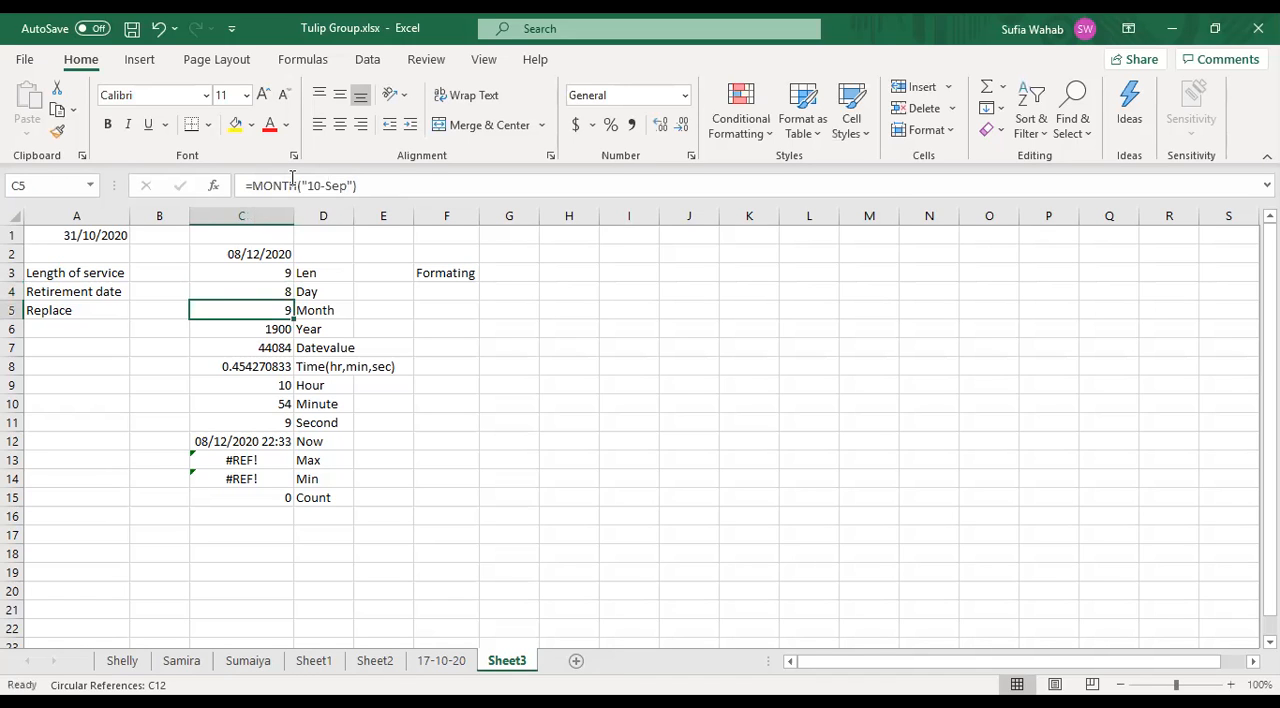
pyautogui.press('Up')
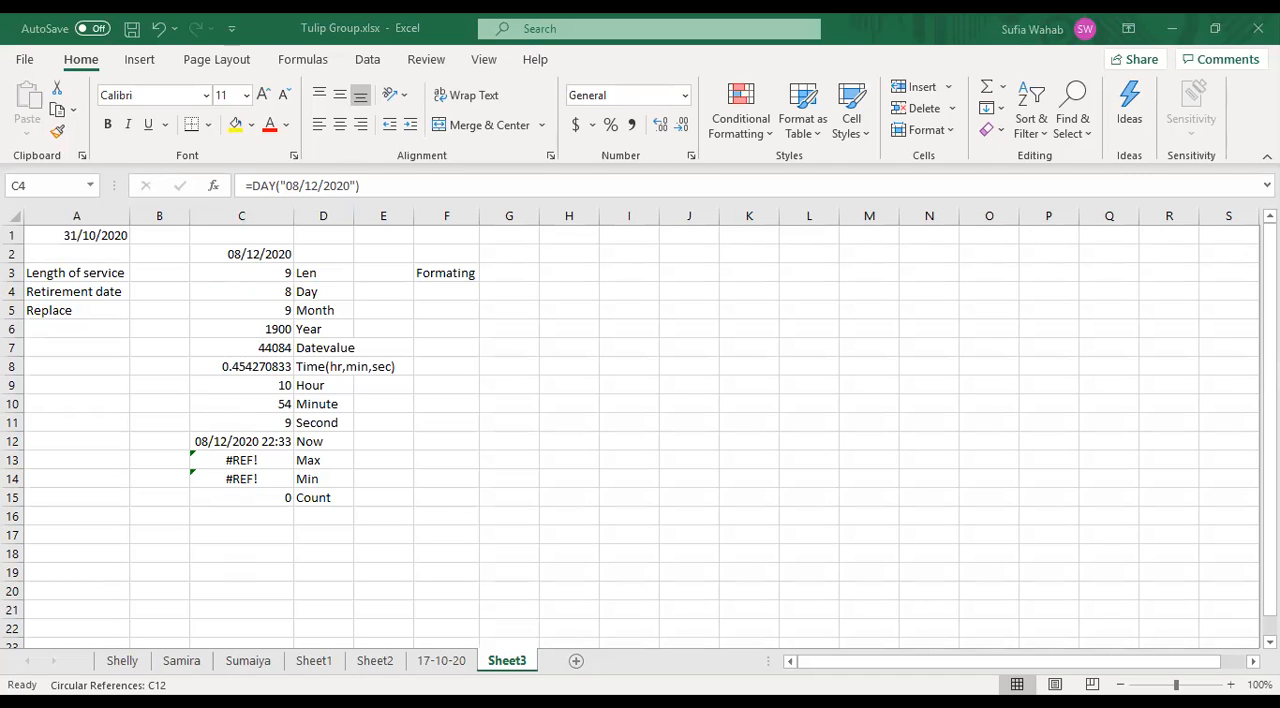
pyautogui.click(464, 486)
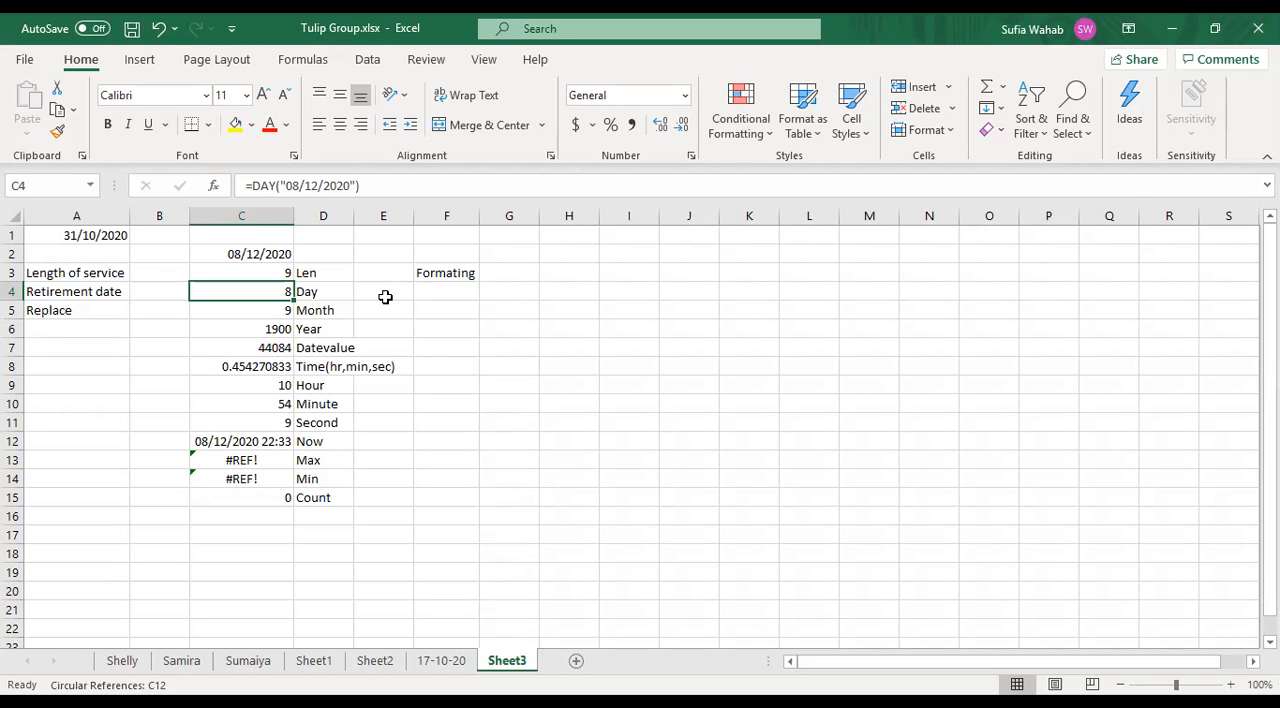
pyautogui.click(344, 273)
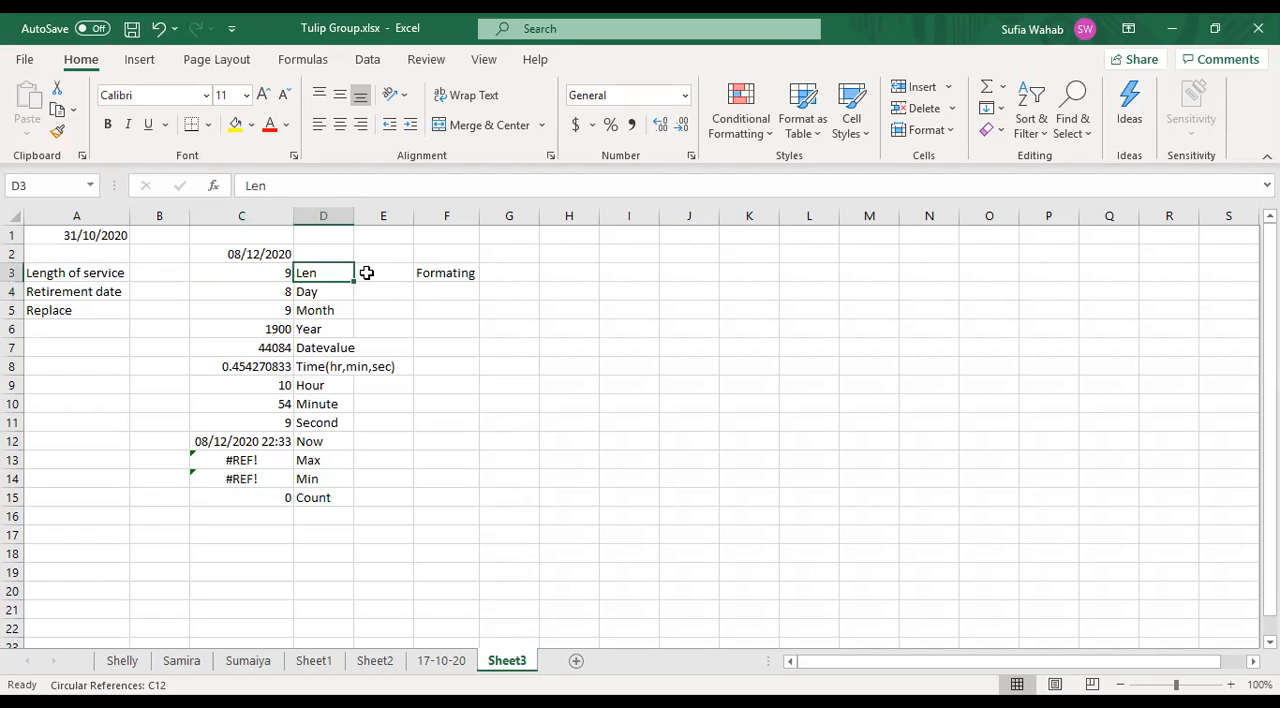
pyautogui.click(367, 273)
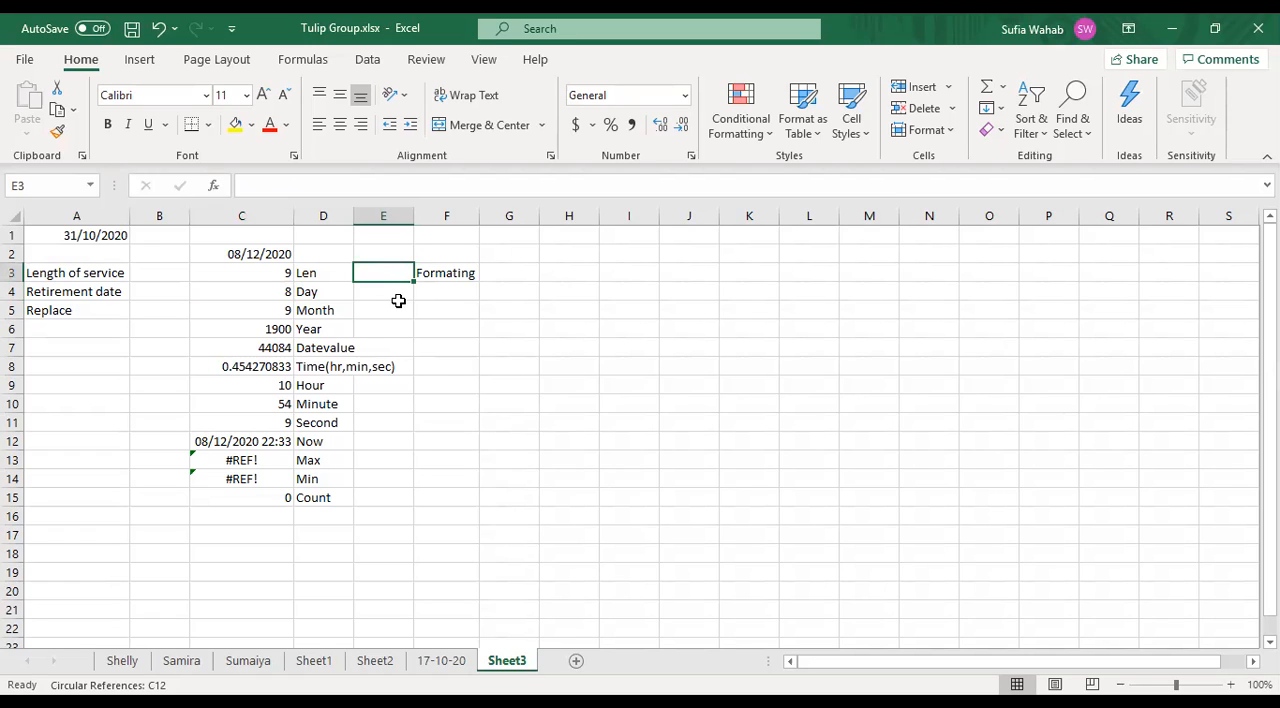
pyautogui.click(440, 271)
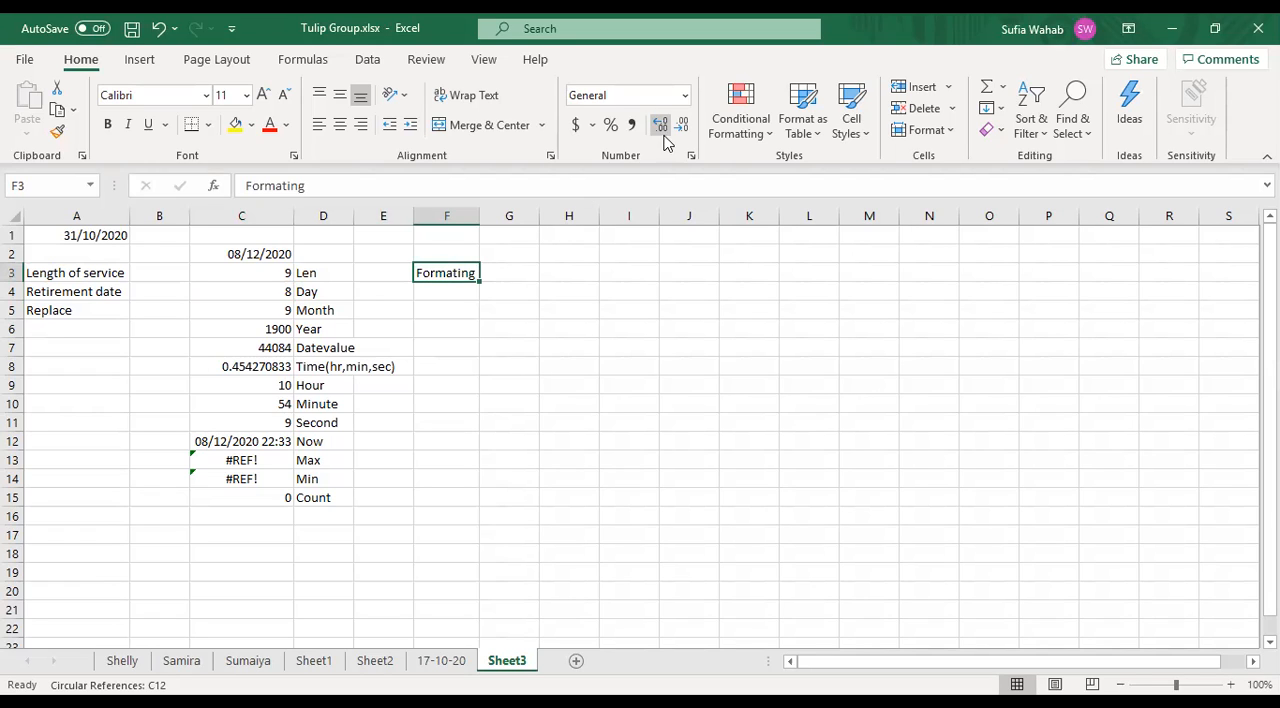
pyautogui.click(748, 48)
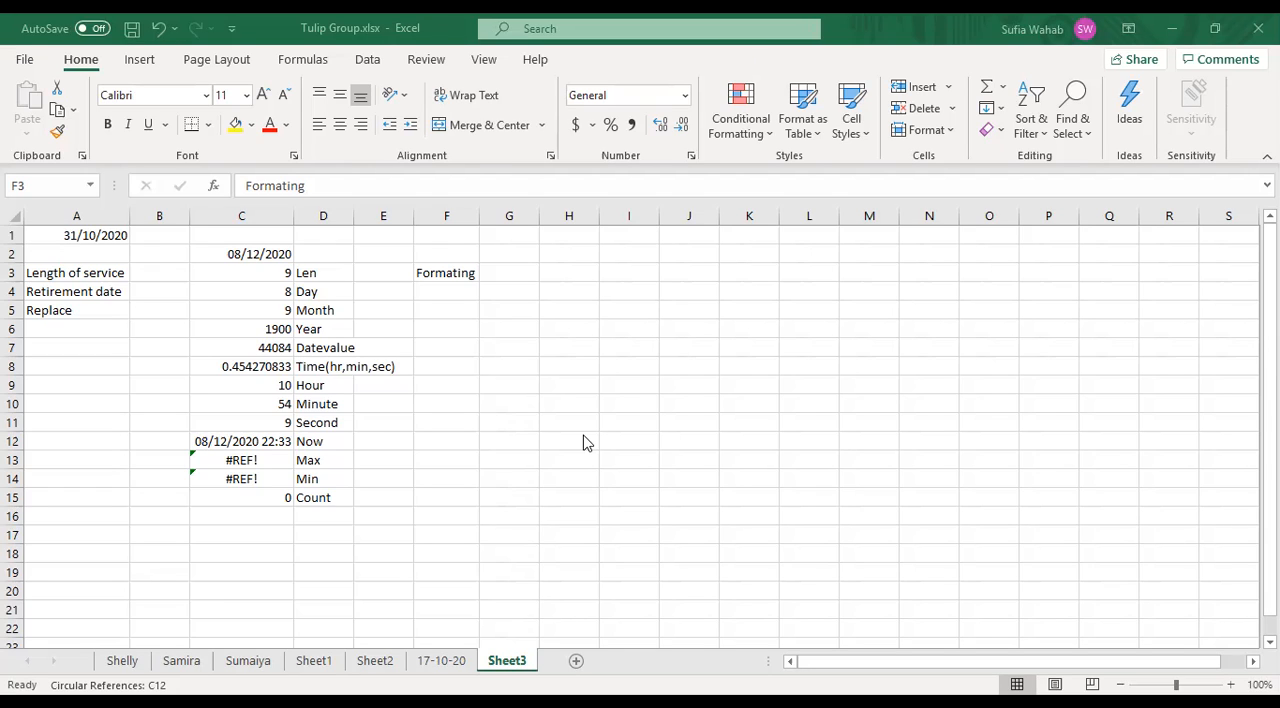
# - Enter the dates 21/12/2020, 23/12/2020 and 28/12/2020 in cells H3 to H5
pyautogui.click(578, 273)
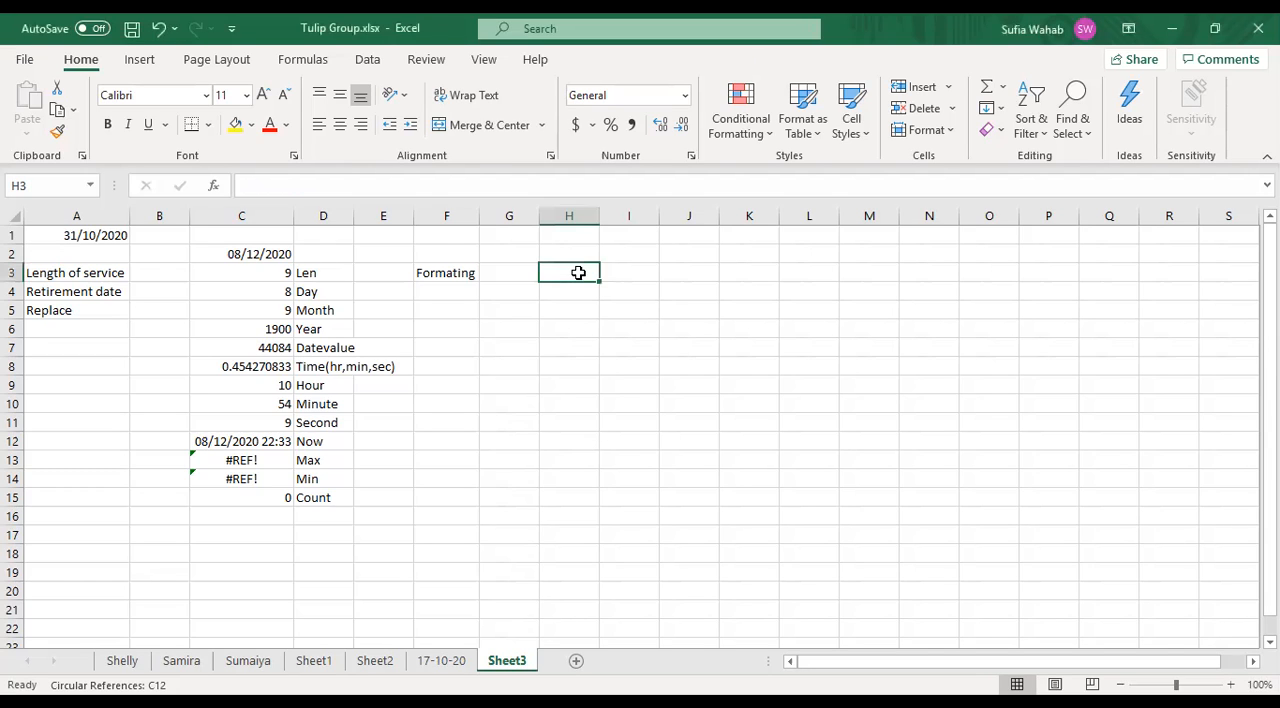
pyautogui.write('21/12/2020')
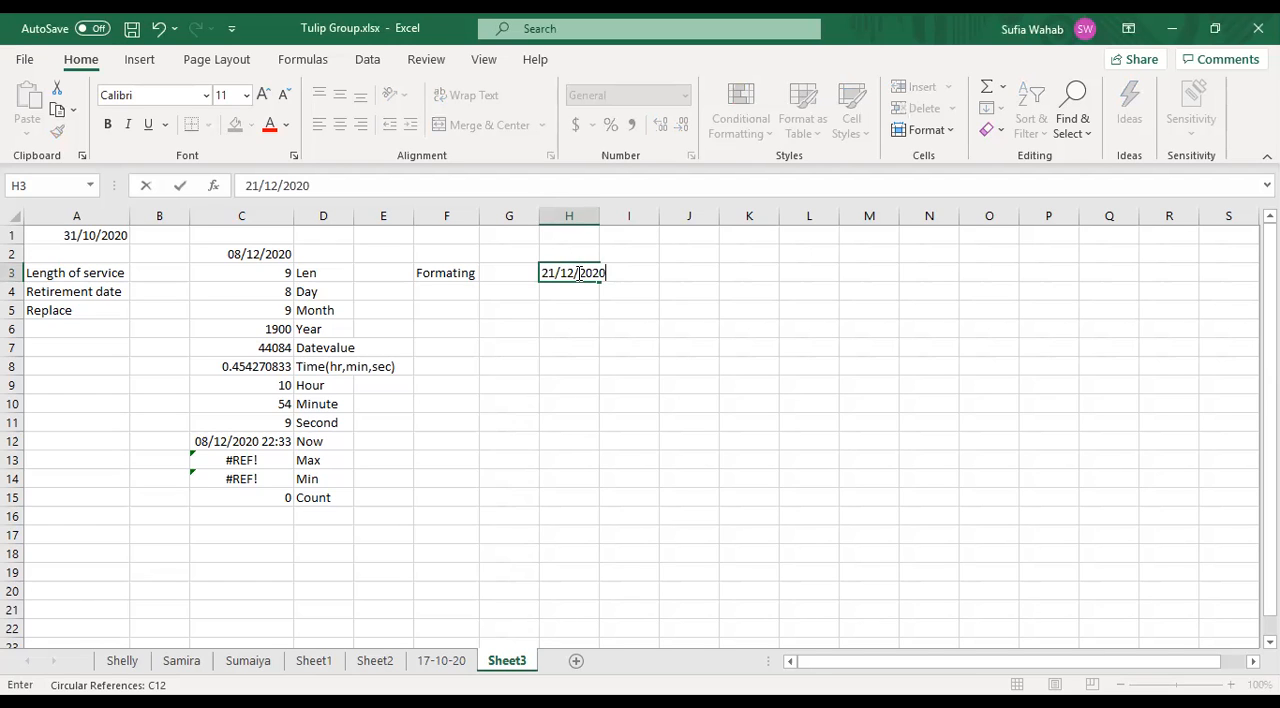
pyautogui.click(592, 292)
pyautogui.write('23/12')
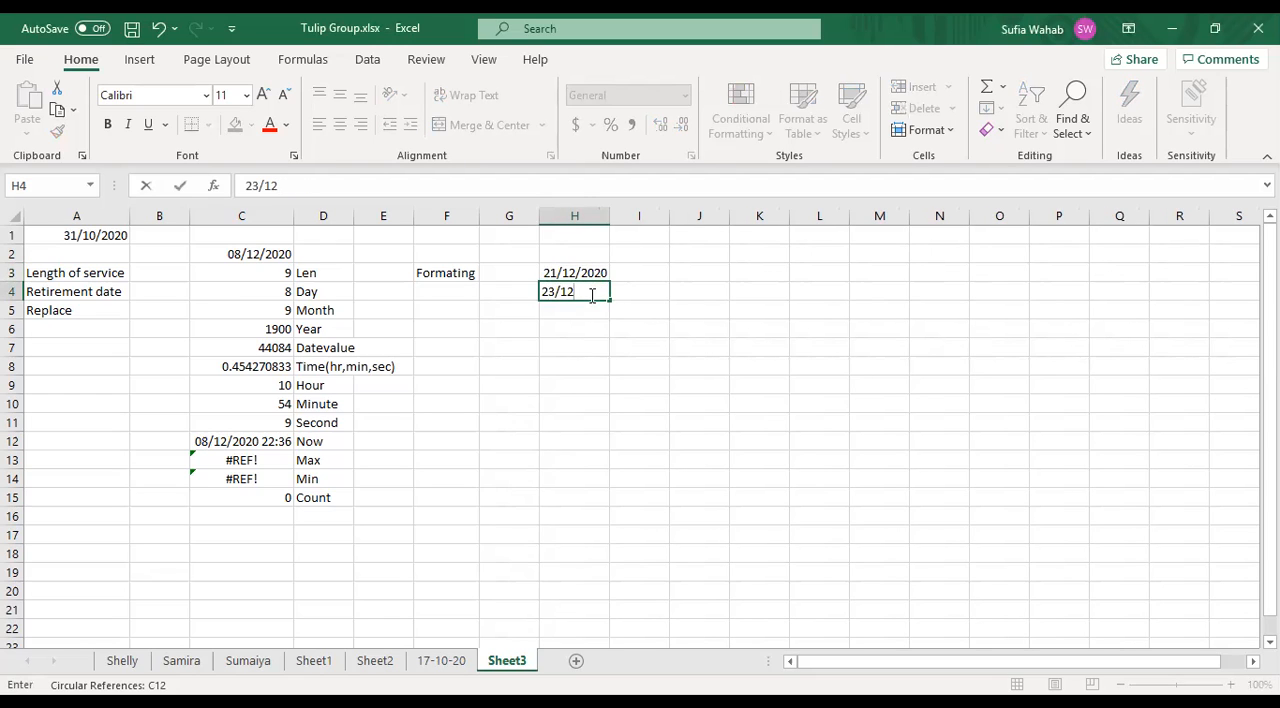
pyautogui.write('/2020')
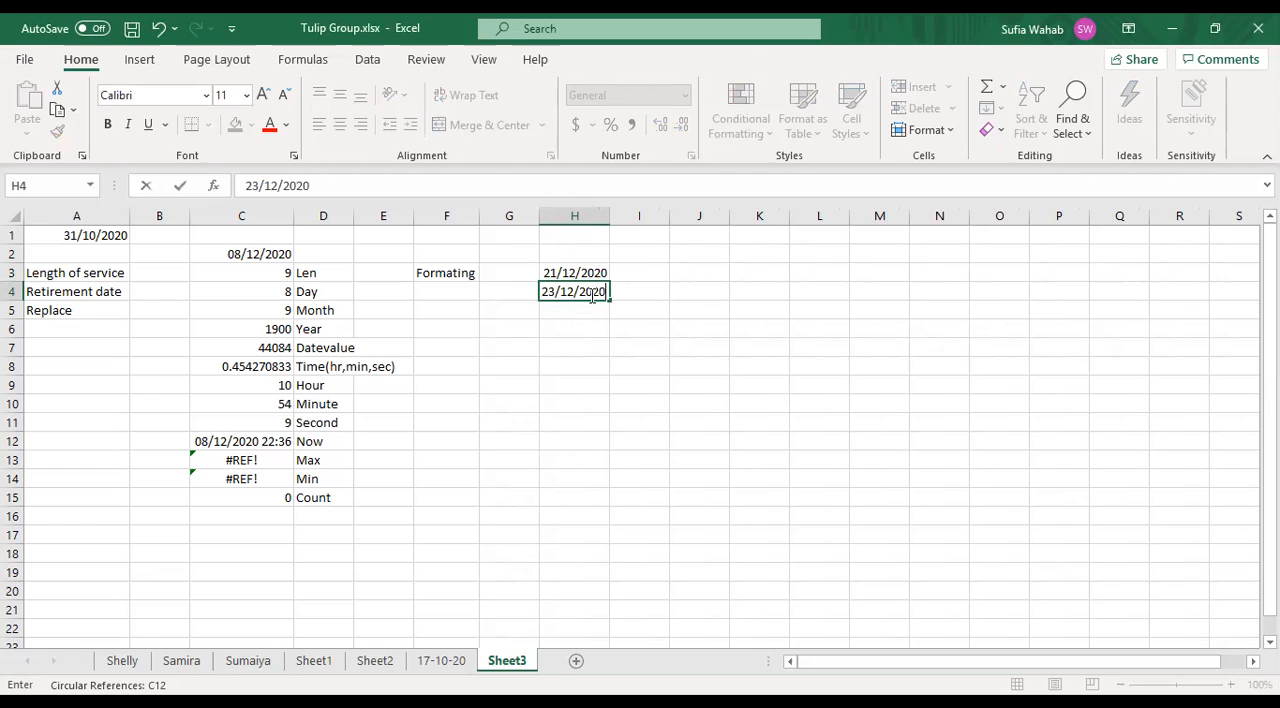
pyautogui.click(574, 326)
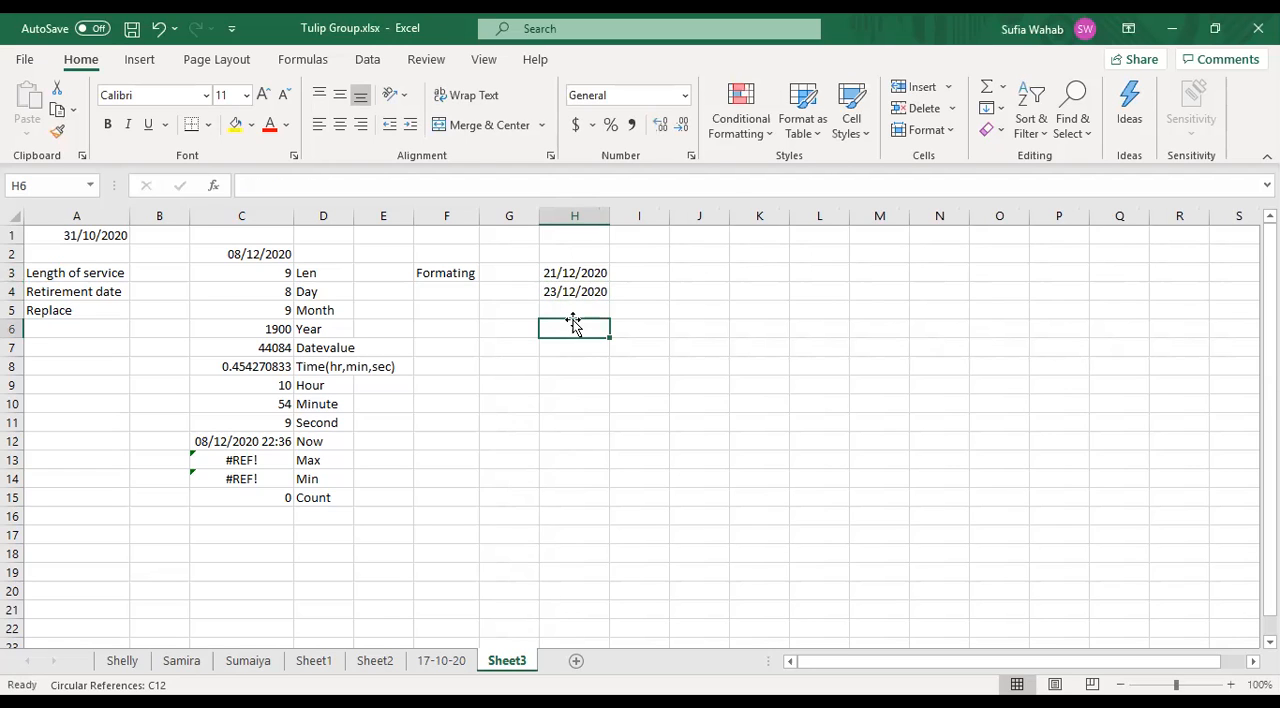
pyautogui.click(568, 311)
pyautogui.write('28')
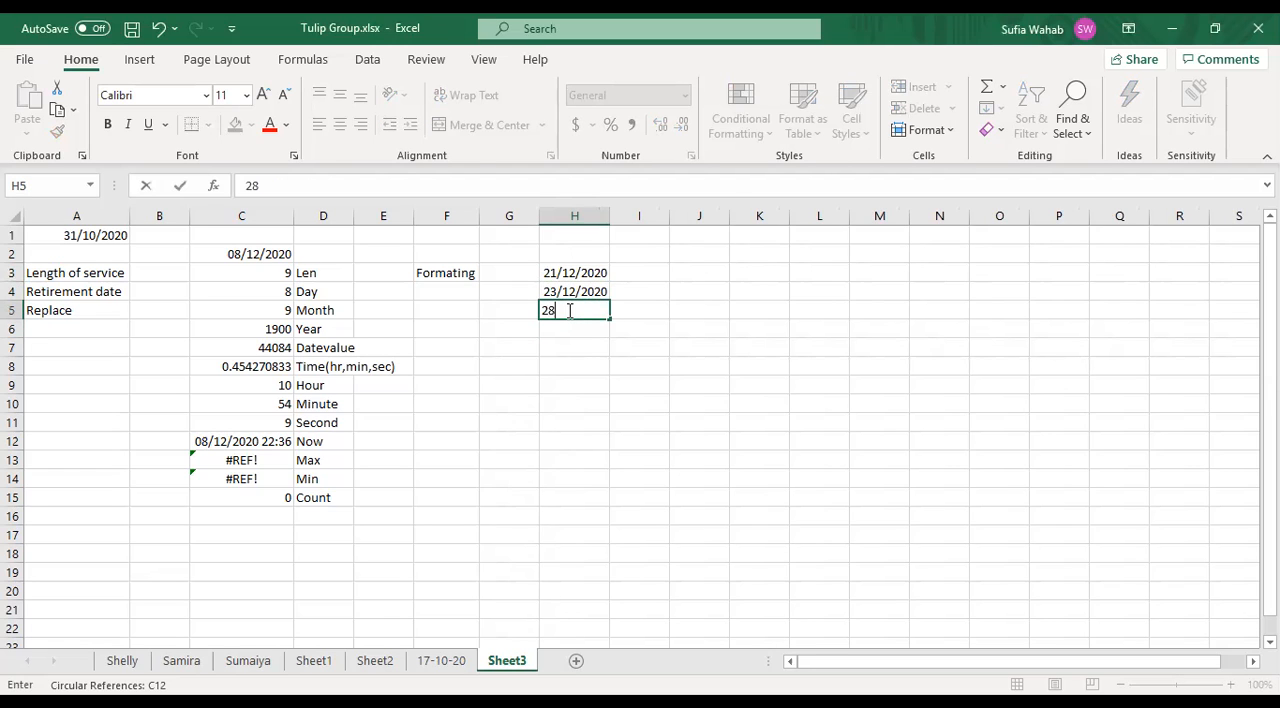
pyautogui.write('/12/2020')
# - Enter the formula =DAY(H3) in cell I3 to extract the day from the date beside it
pyautogui.click(645, 281)
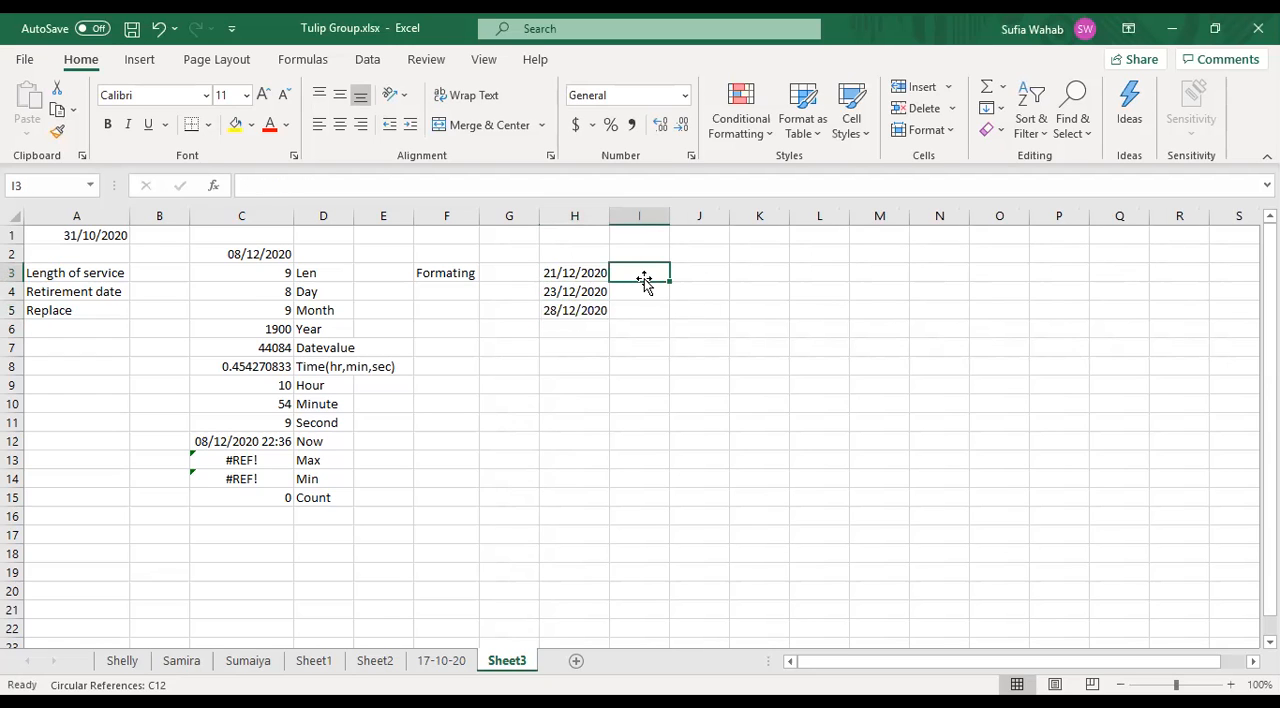
pyautogui.write('=')
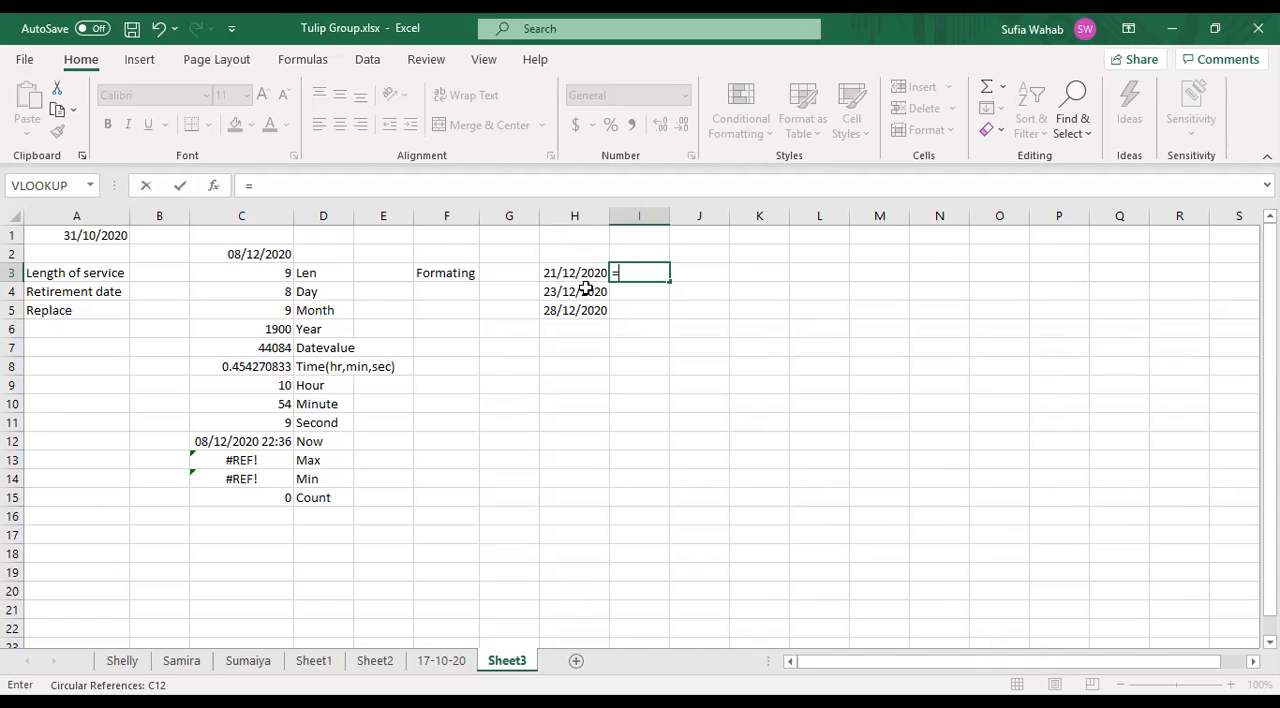
pyautogui.write('day')
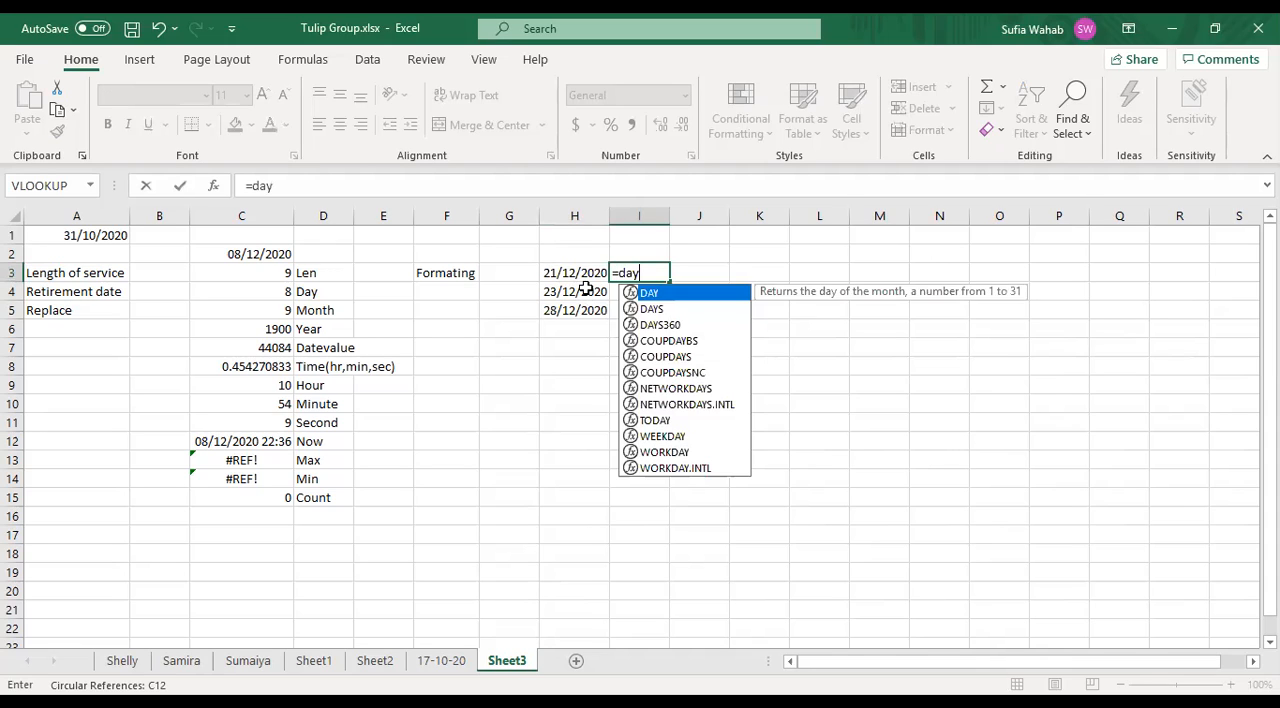
pyautogui.write('(')
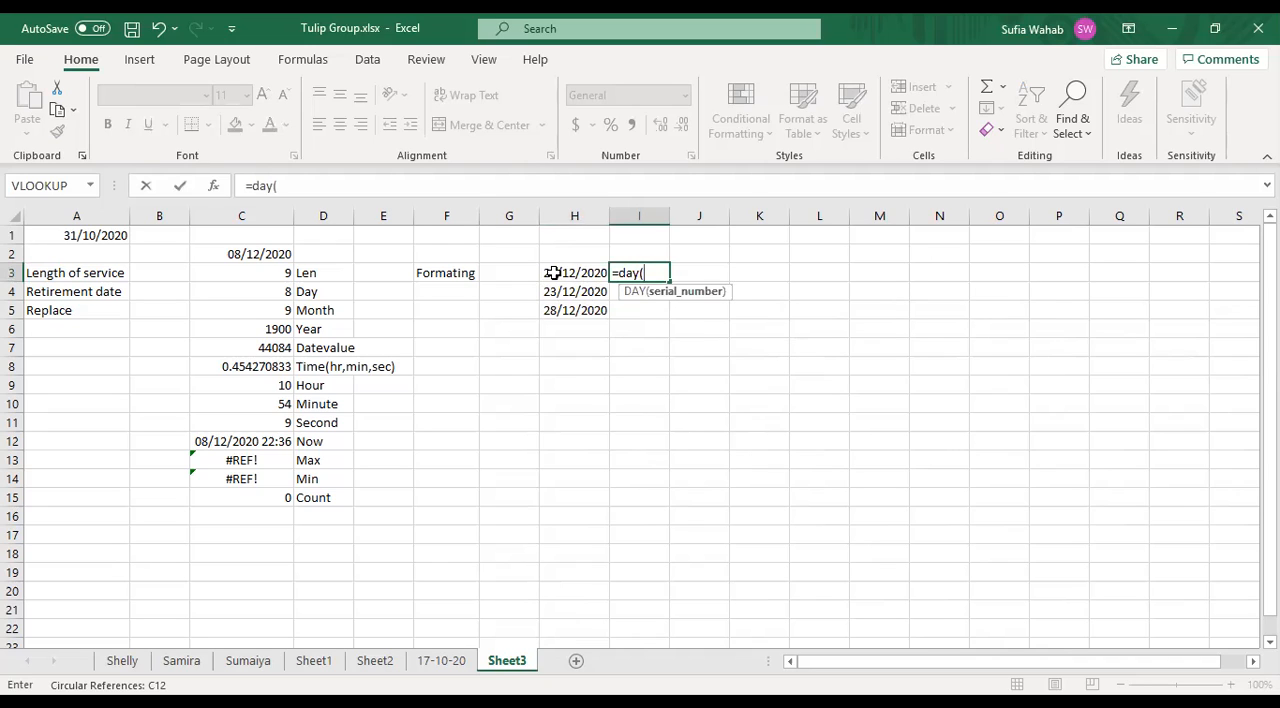
pyautogui.click(554, 273)
pyautogui.write(')')
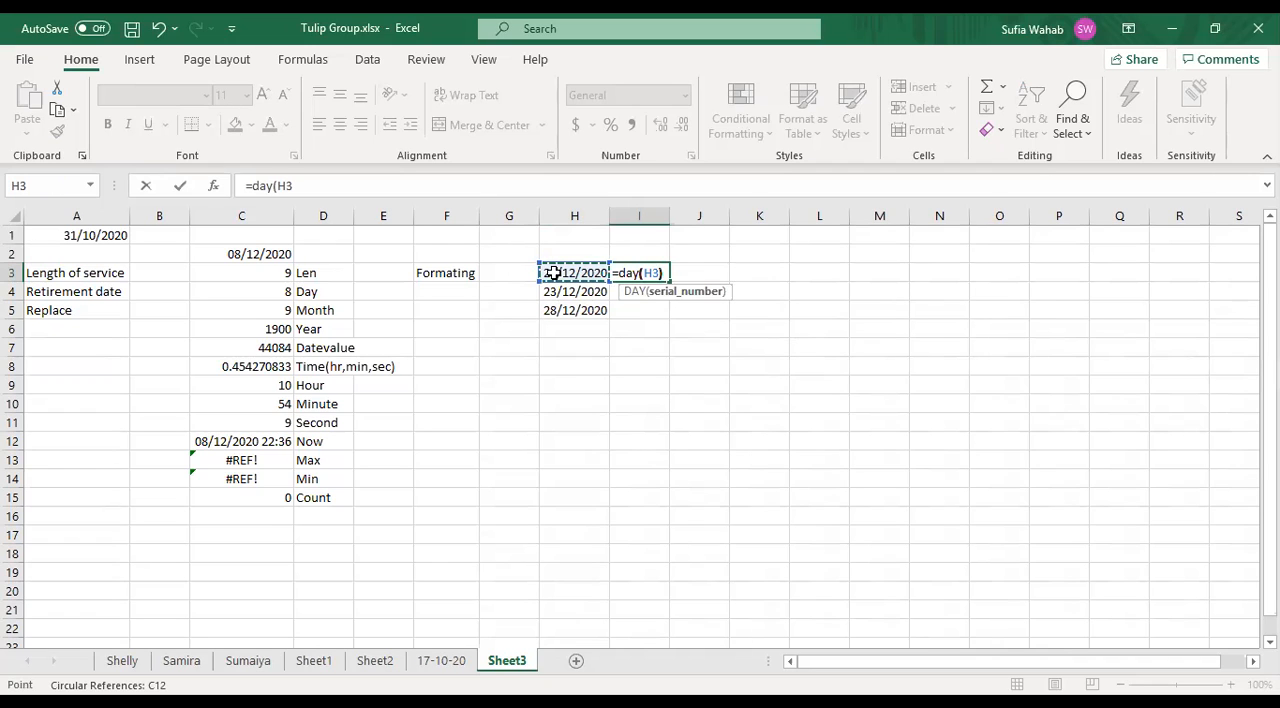
pyautogui.press('Return')
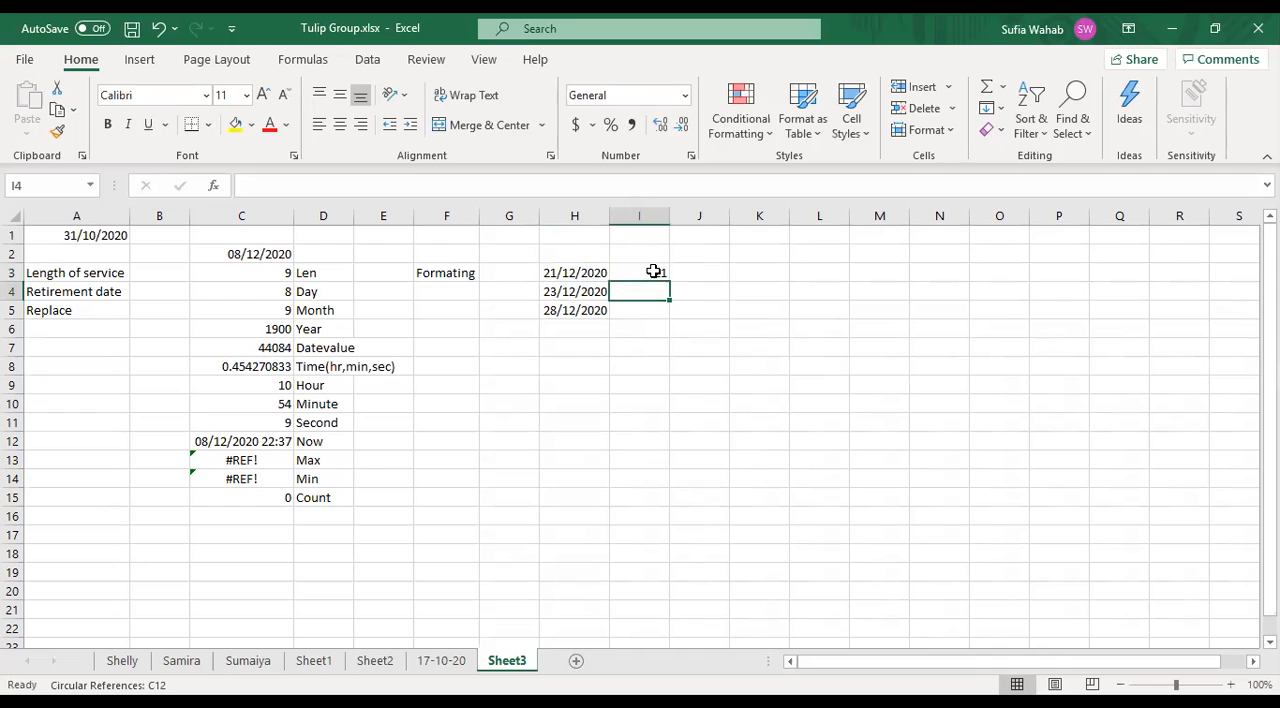
# - Fill the DAY formula from I3 down to I5 and add the heading Day in cell I2
pyautogui.click(663, 269)
pyautogui.moveTo(671, 283); pyautogui.dragTo(672, 314)
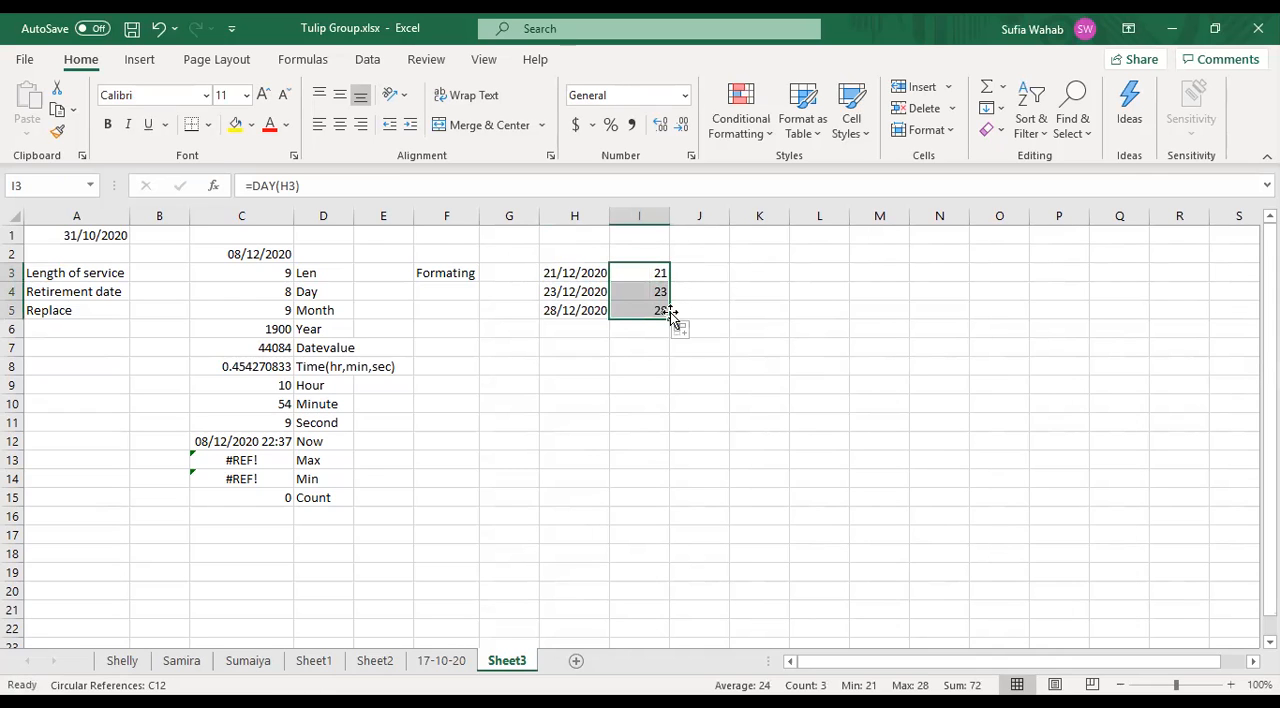
pyautogui.click(833, 291)
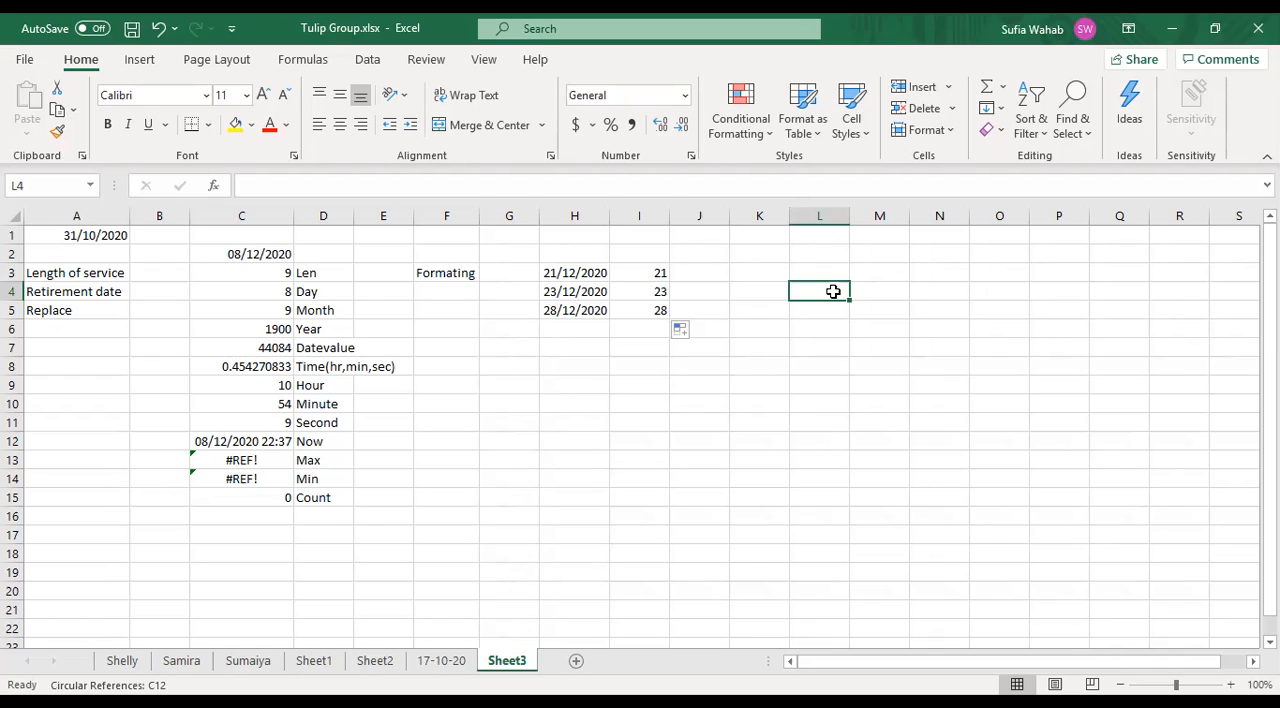
pyautogui.click(659, 252)
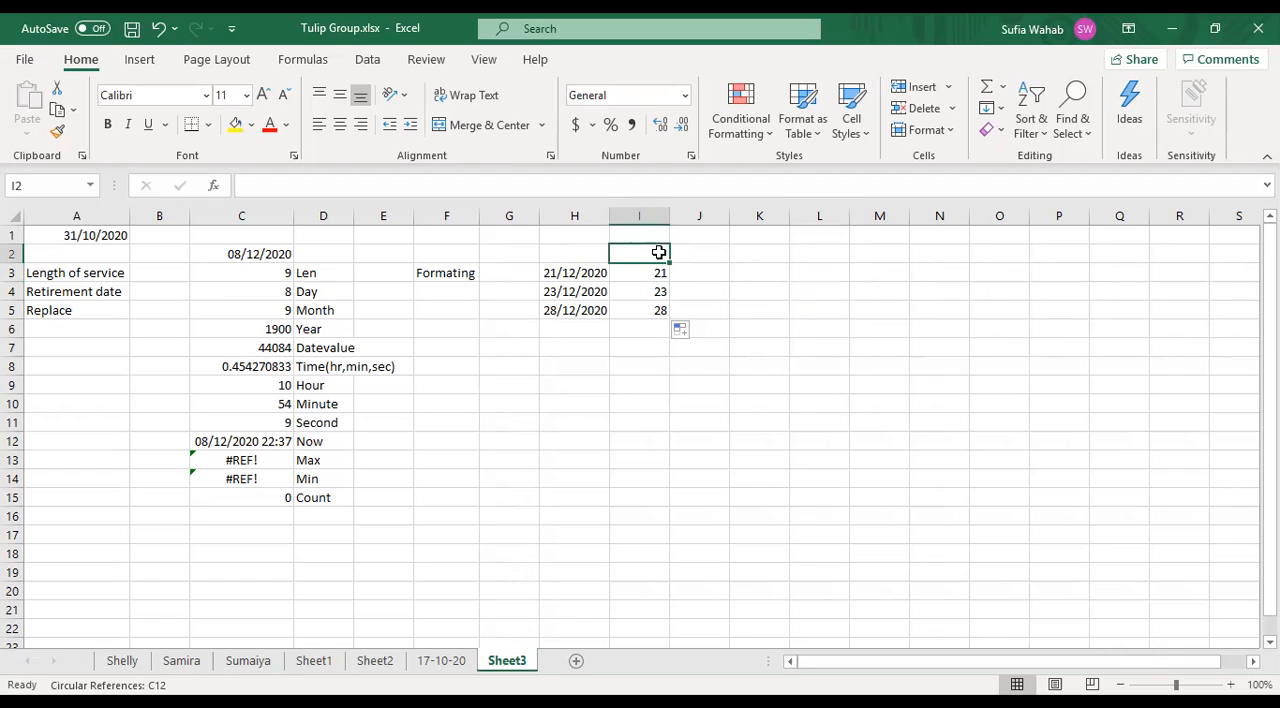
pyautogui.write('Day')
pyautogui.click(700, 248)
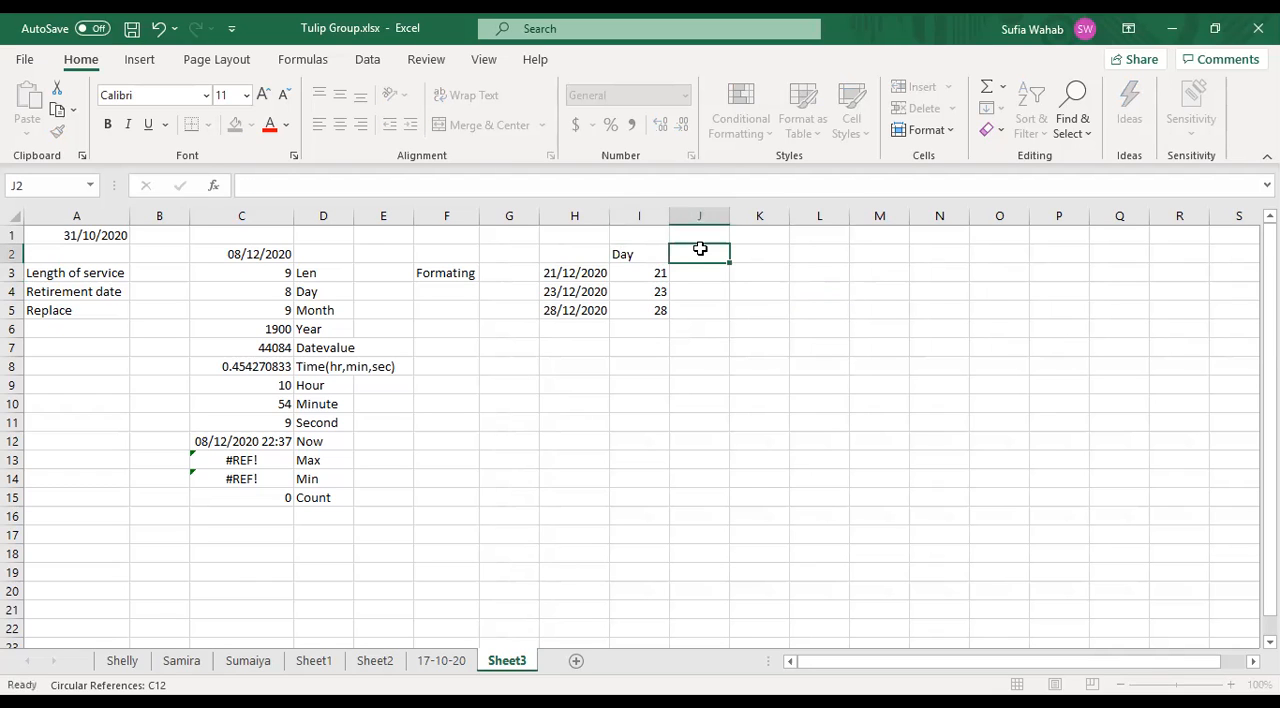
# - Change the year of the date in cell H5 to 2019
pyautogui.click(575, 305)
pyautogui.click(327, 180)
pyautogui.press('BackSpace')
pyautogui.press('BackSpace')
pyautogui.write('1')
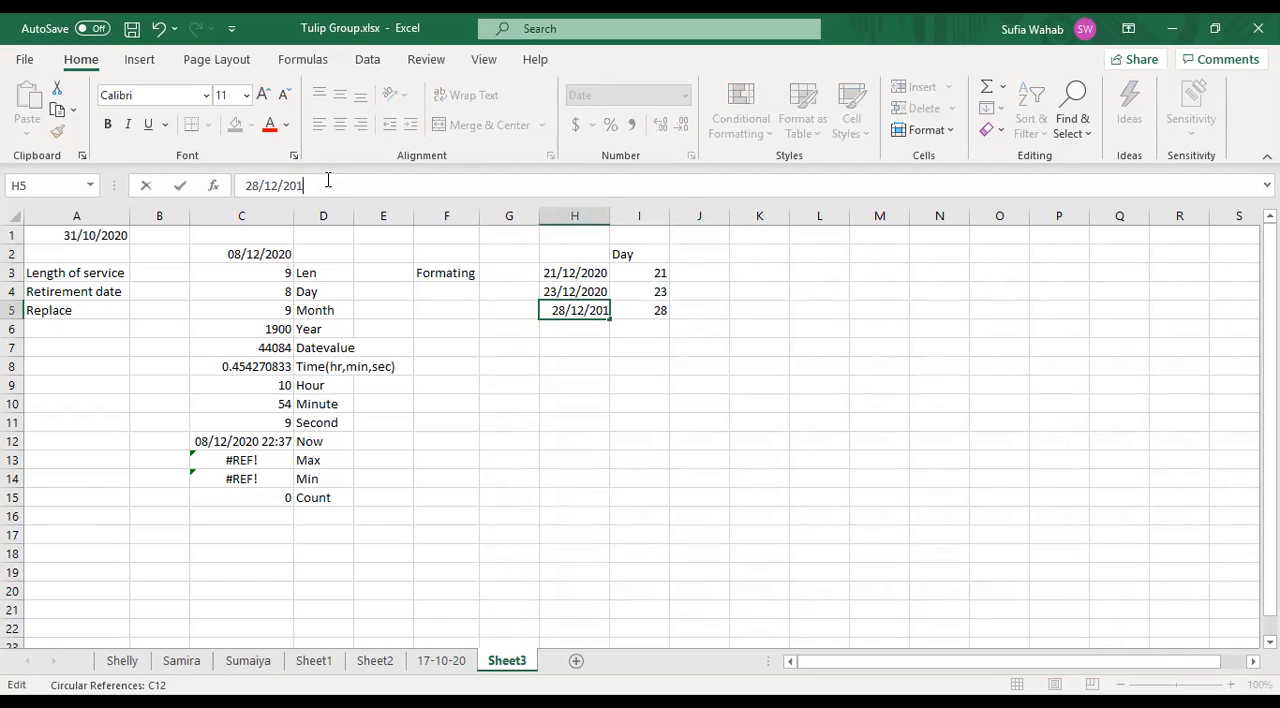
pyautogui.write('9')
# - Change the year of the date in cell H4 to 2018
pyautogui.click(575, 291)
pyautogui.click(331, 181)
pyautogui.press('BackSpace')
pyautogui.press('BackSpace')
pyautogui.write('18')
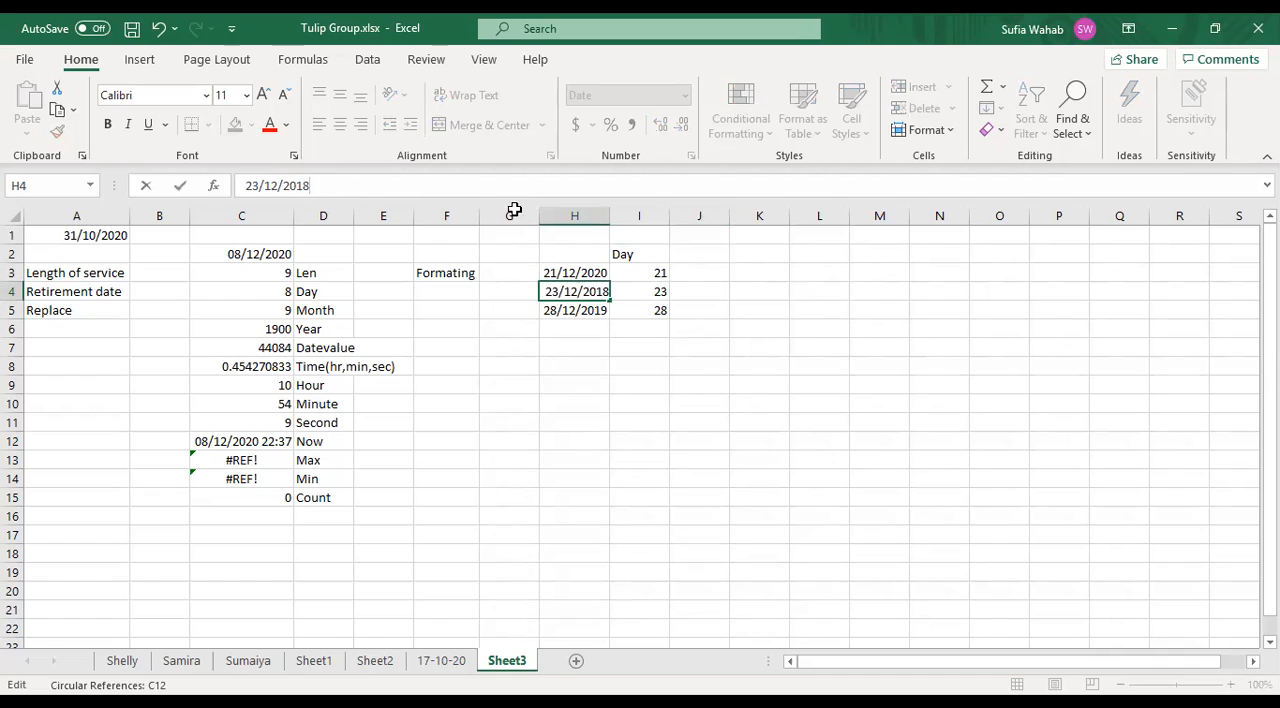
pyautogui.click(654, 366)
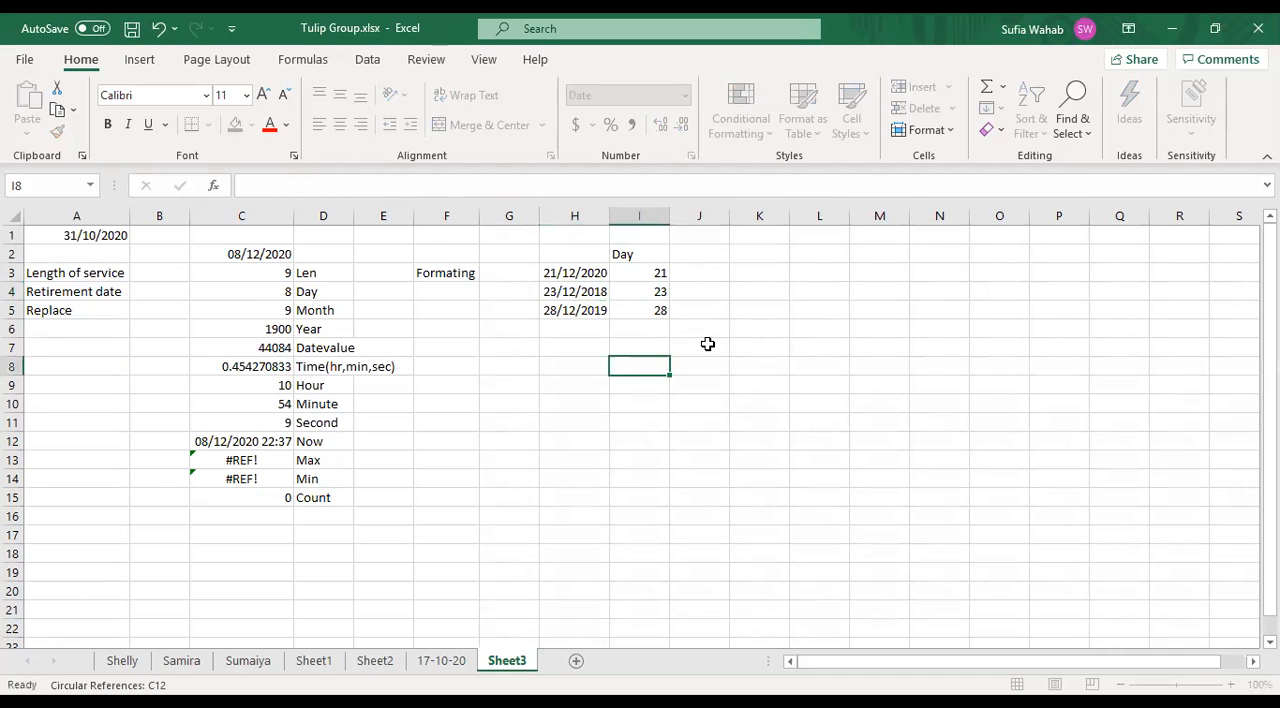
# - Add the heading Year in cell J2, next to the Day heading
pyautogui.click(697, 269)
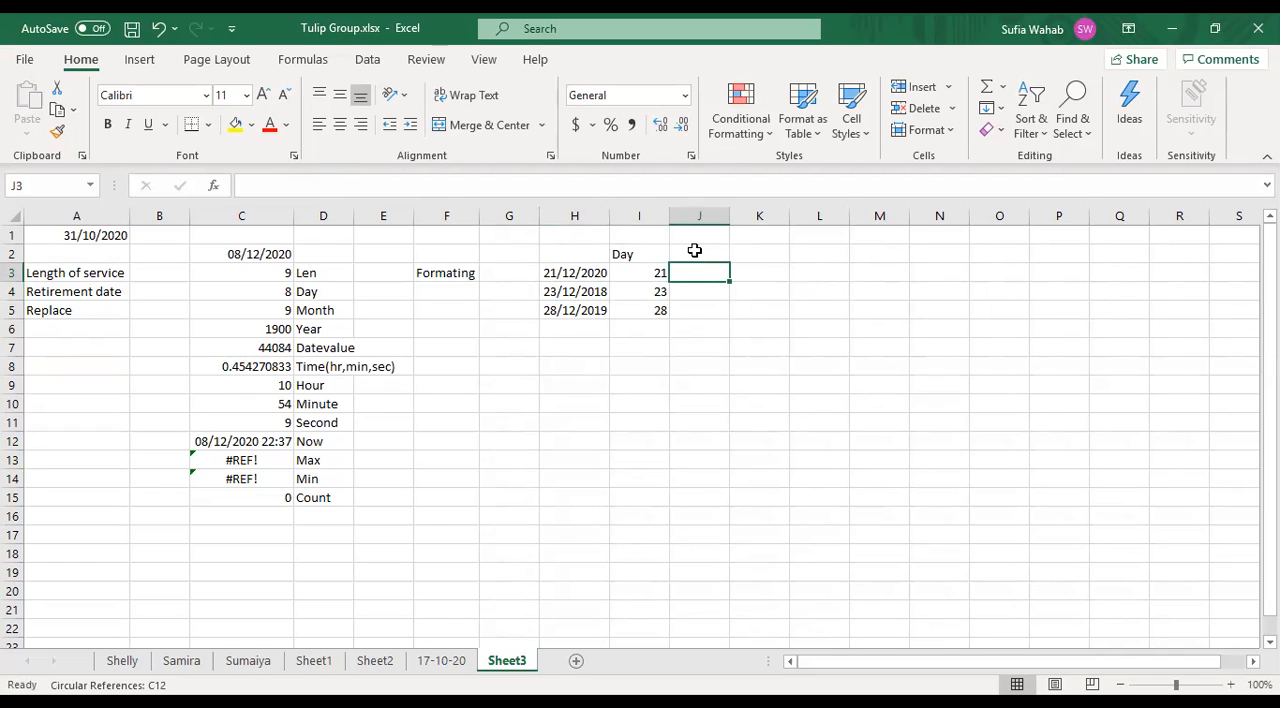
pyautogui.click(694, 250)
pyautogui.write('Year')
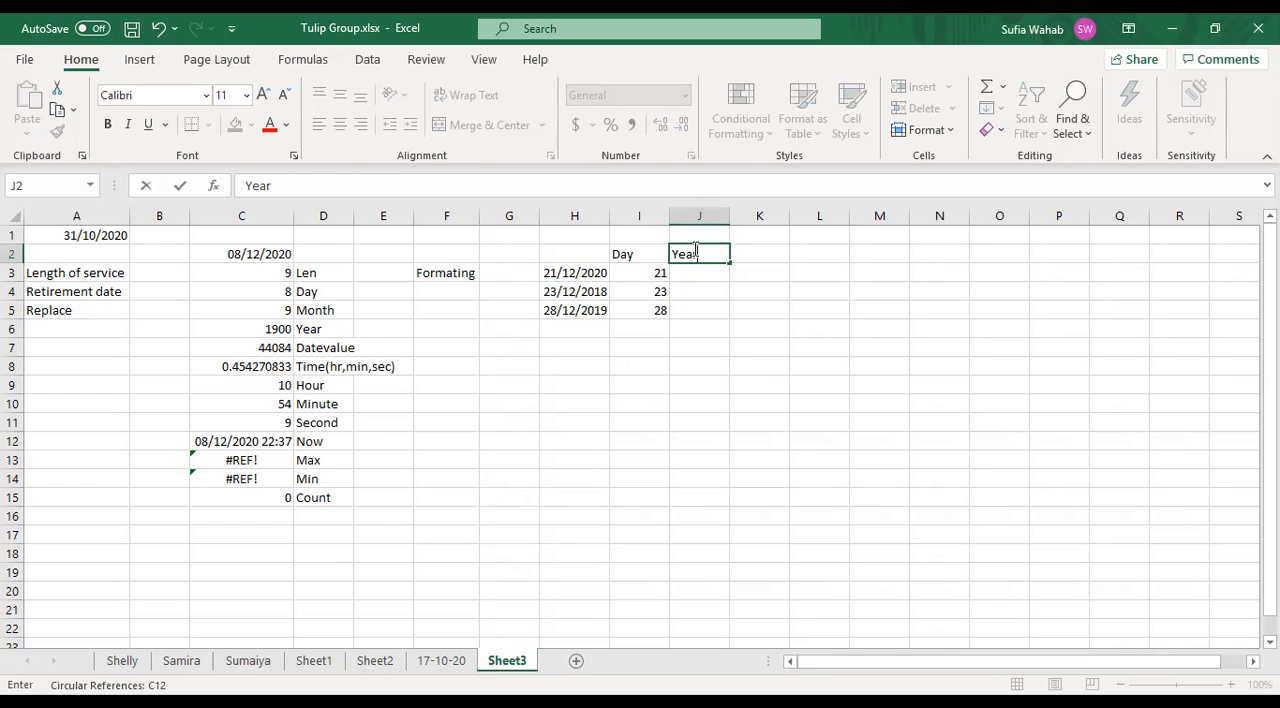
pyautogui.press('Return')
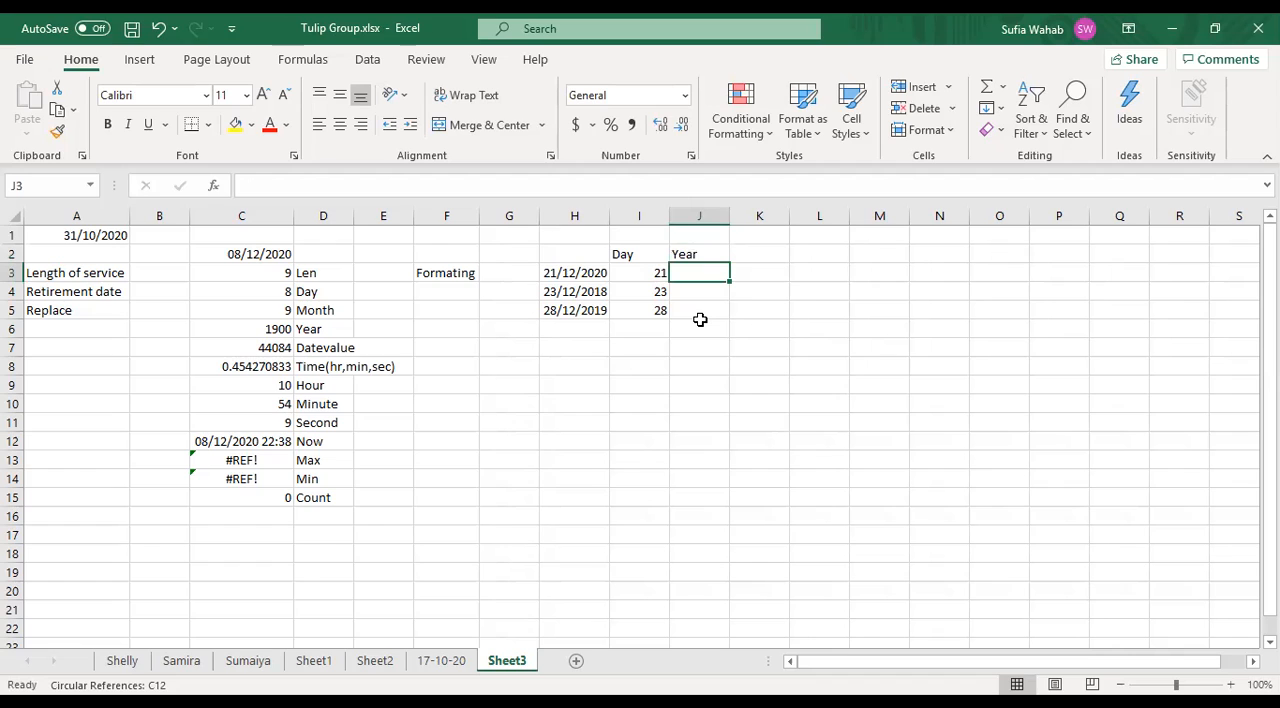
# - Enter the formula =YEAR(H3) in cell J3 to extract the year from the date in H3
pyautogui.write('=')
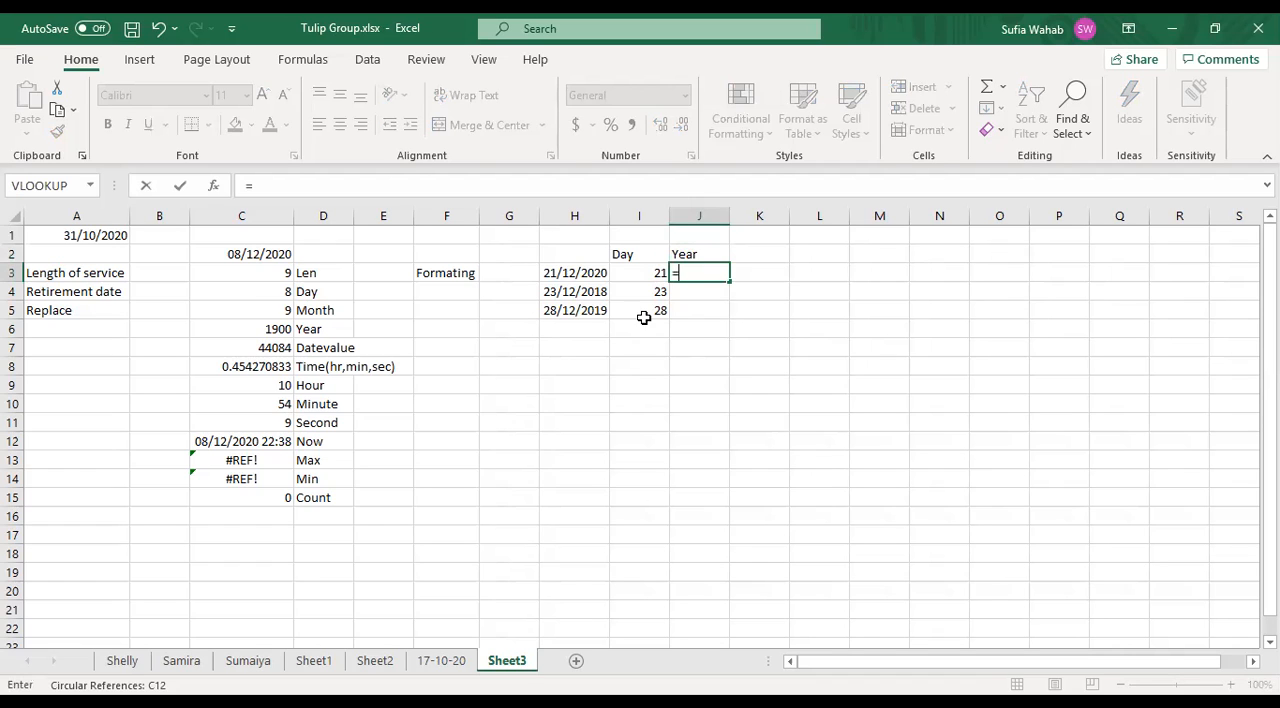
pyautogui.write('(')
pyautogui.click(561, 270)
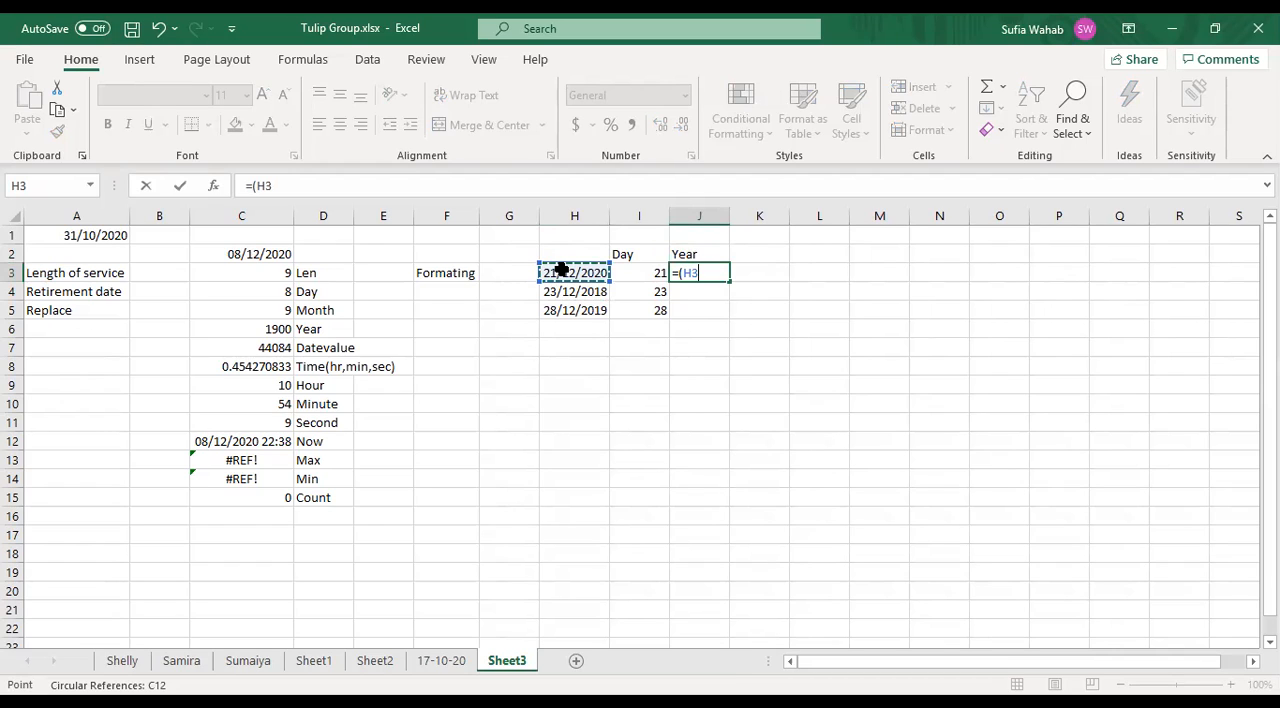
pyautogui.click(253, 185)
pyautogui.write('y')
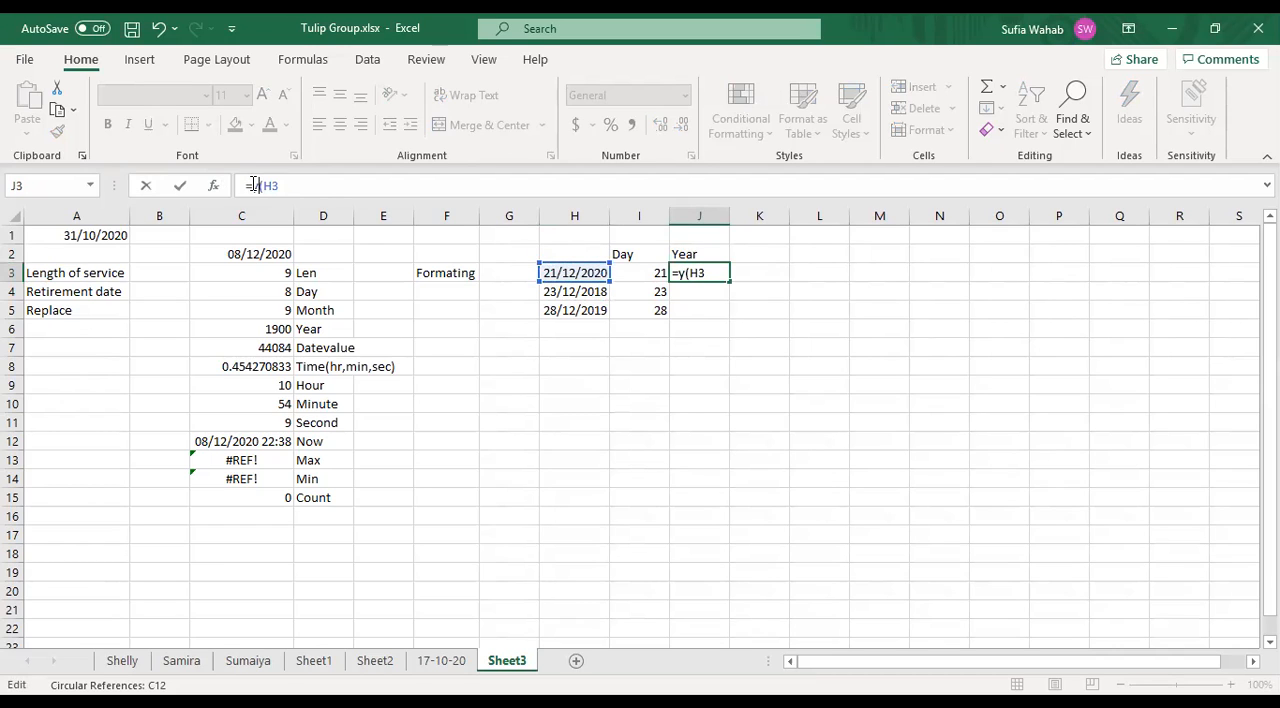
pyautogui.write('ear')
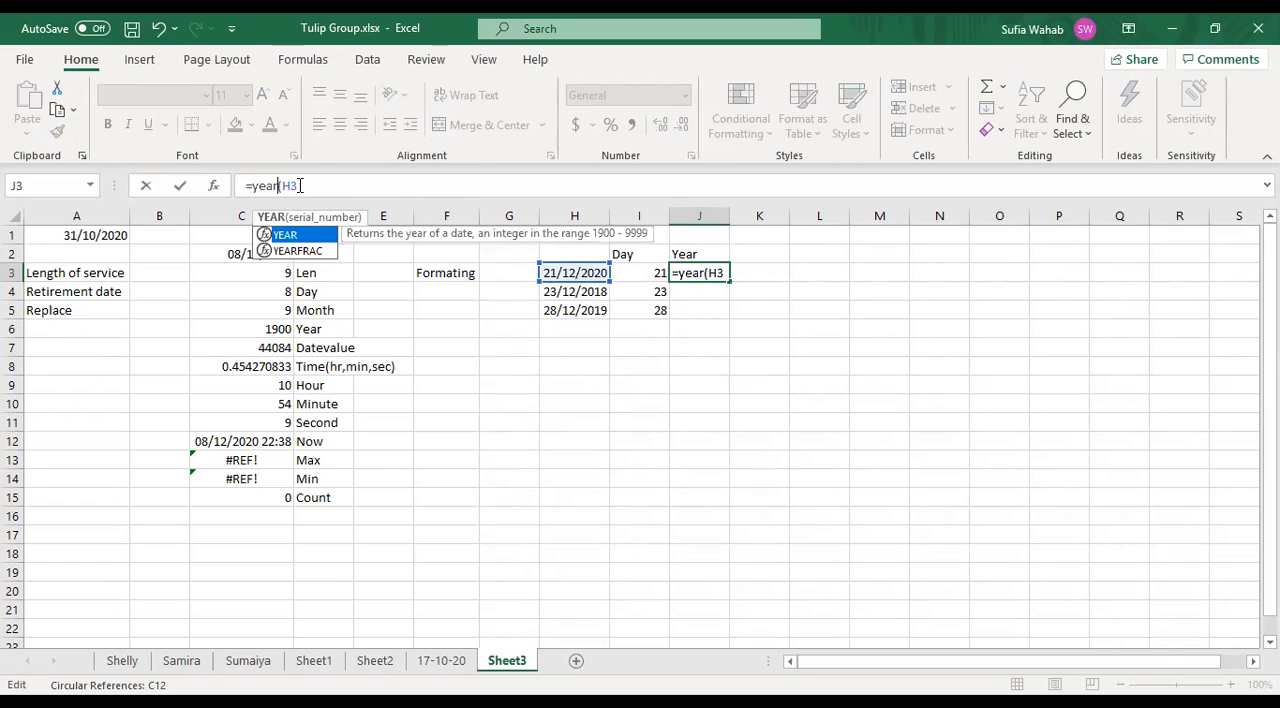
pyautogui.click(300, 185)
pyautogui.write(')')
pyautogui.press('Return')
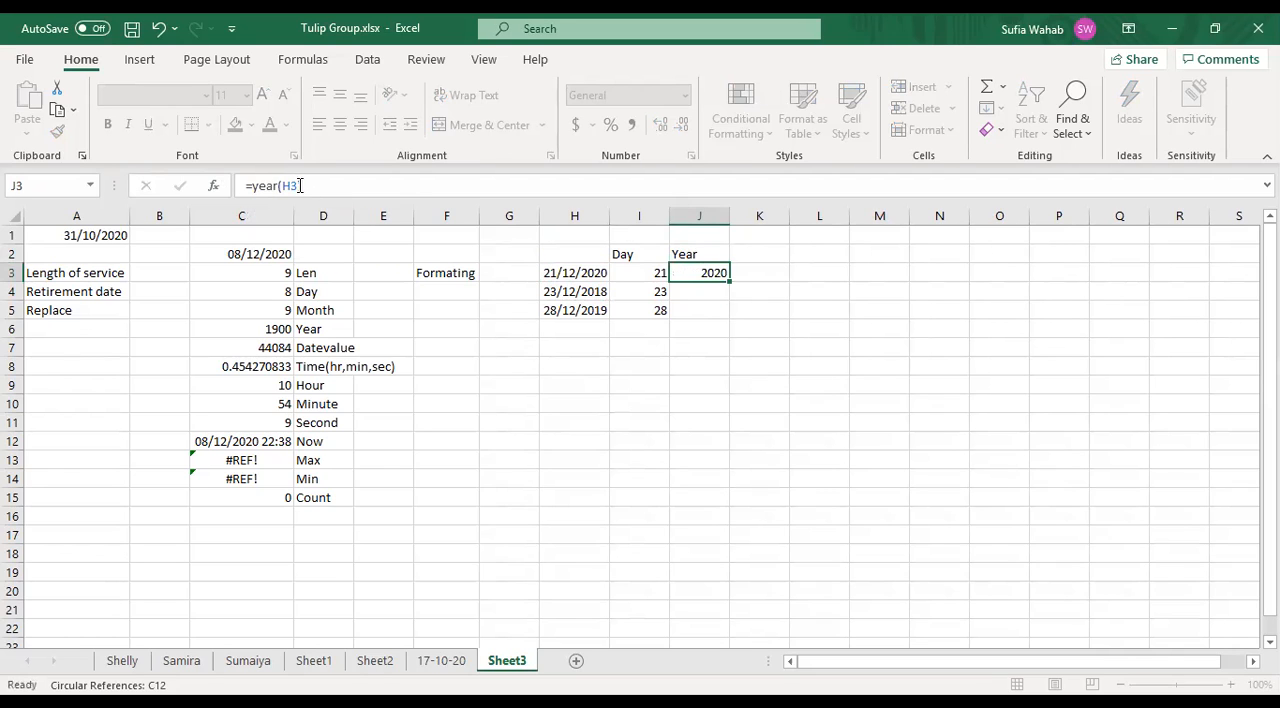
# - Fill the YEAR formula from J3 down to J5 for the remaining dates
pyautogui.click(719, 272)
pyautogui.moveTo(730, 280); pyautogui.dragTo(737, 316)
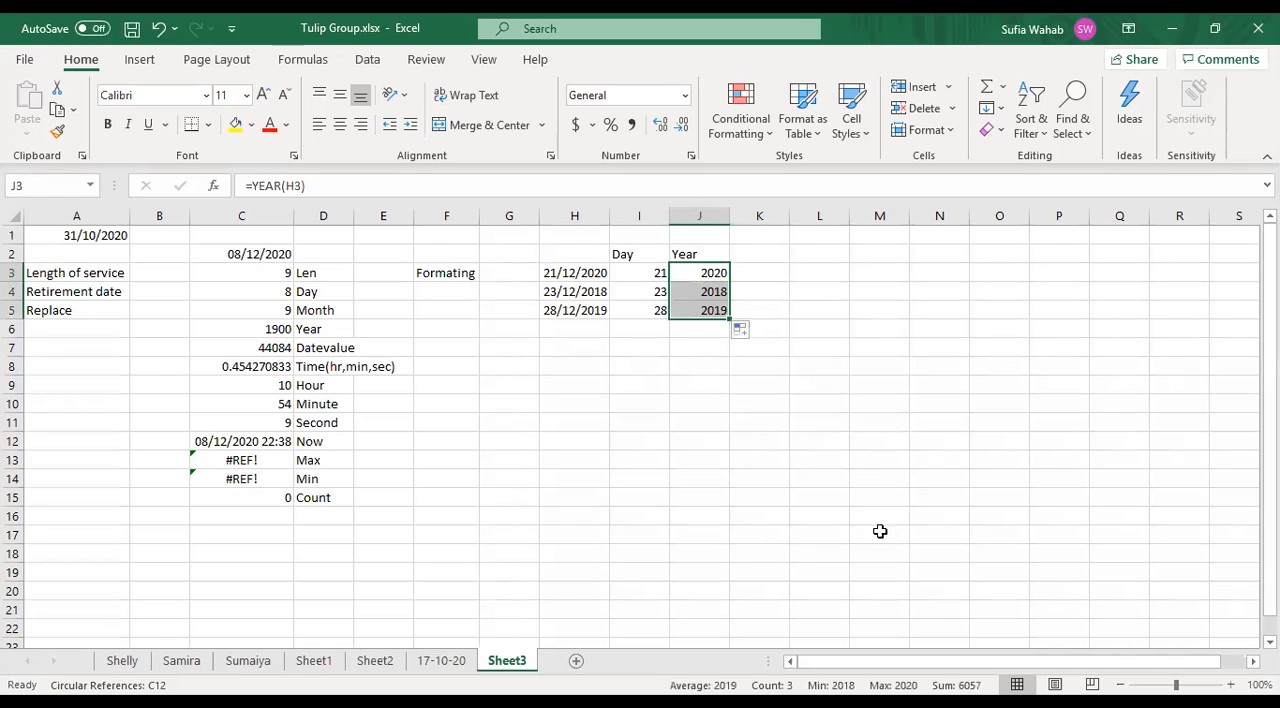
pyautogui.click(880, 531)
pyautogui.click(834, 343)
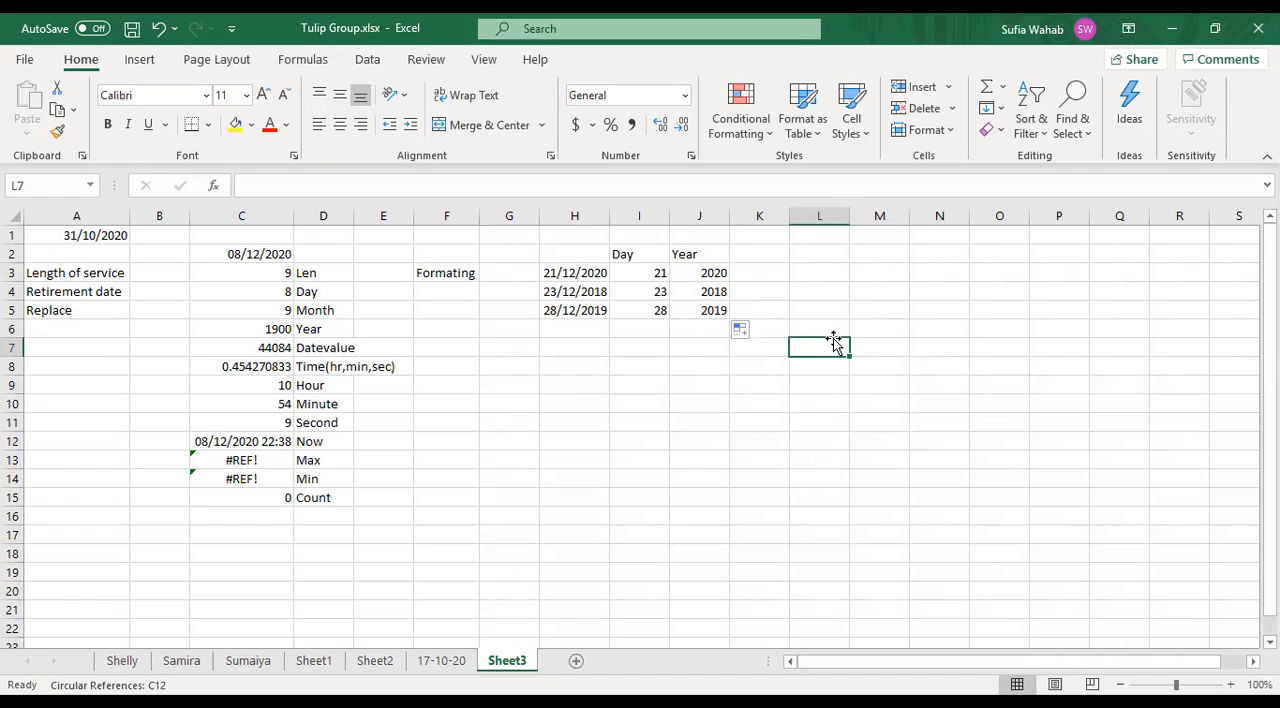
# - Extend the Year heading in cell J2 to read Year birth
pyautogui.click(752, 276)
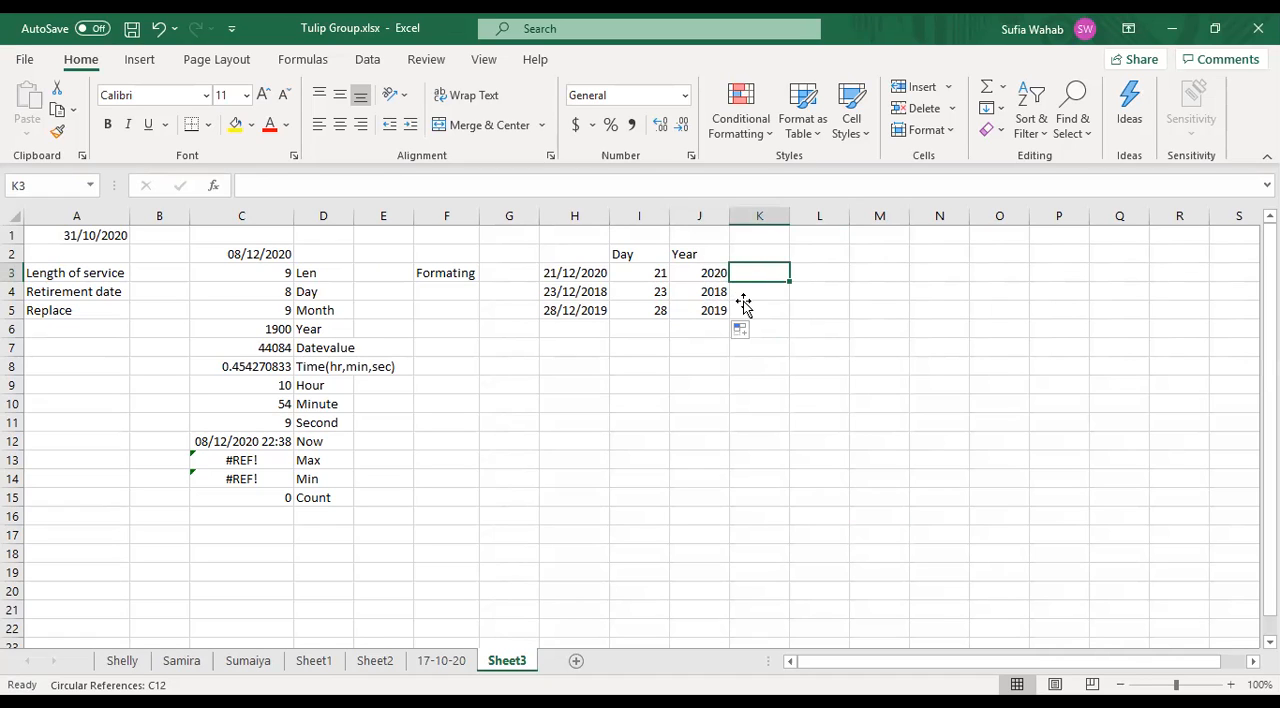
pyautogui.click(704, 251)
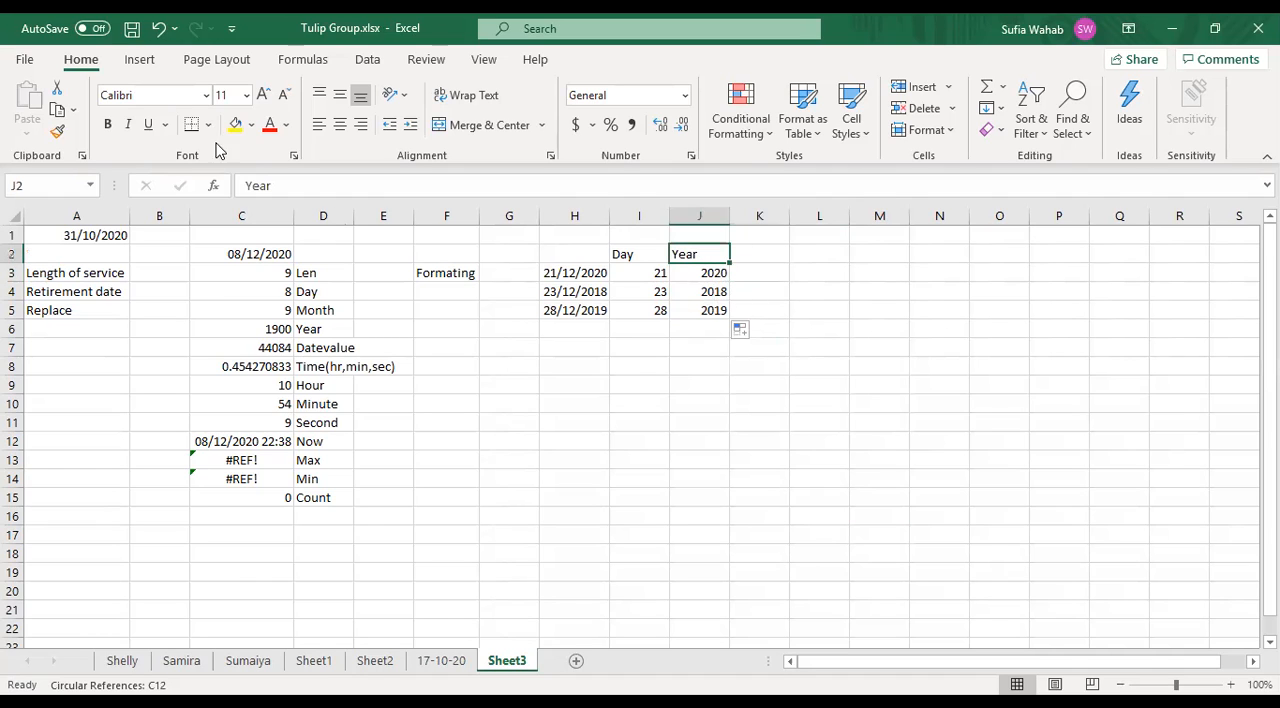
pyautogui.click(281, 185)
pyautogui.write('b')
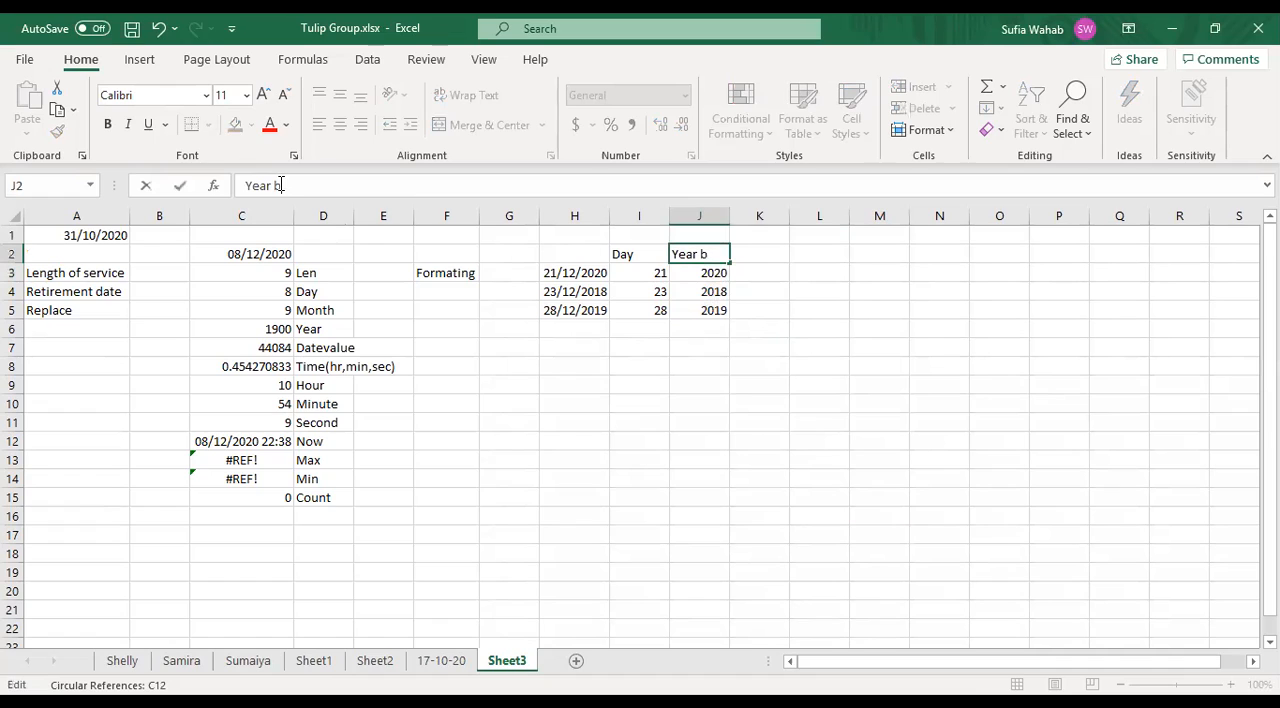
pyautogui.write('irth')
pyautogui.press('Tab')
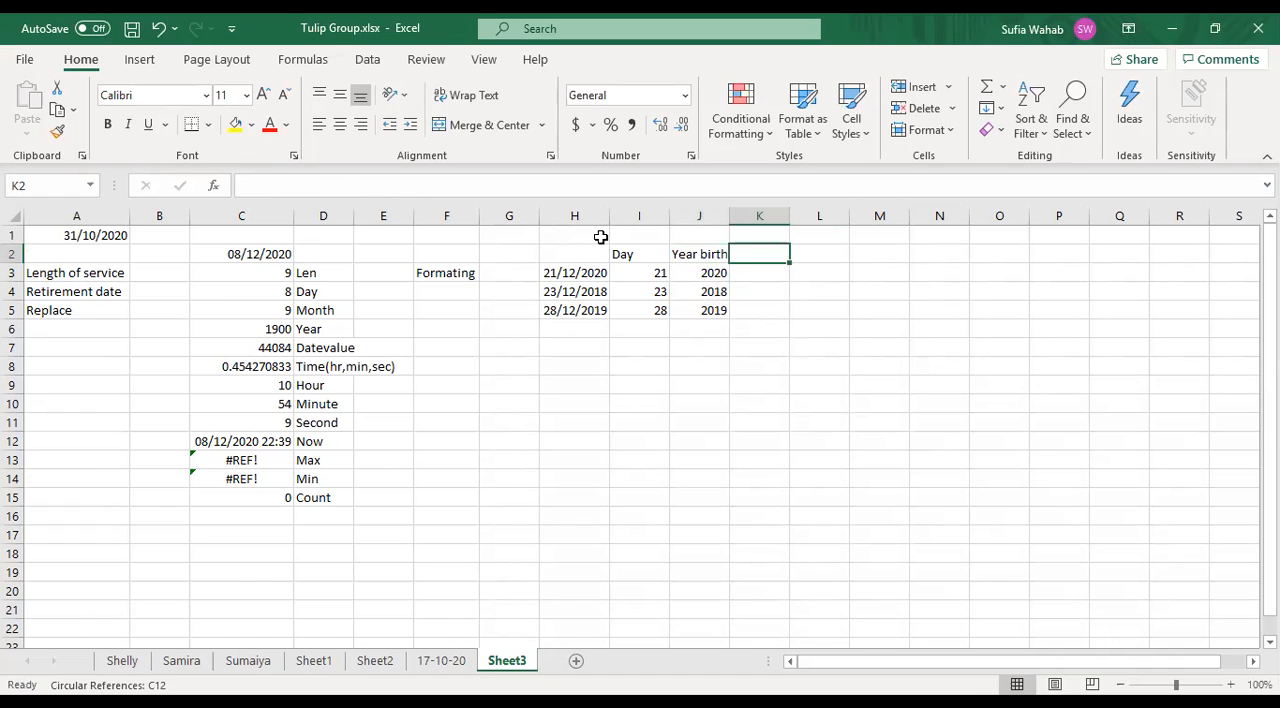
# - Enter a formula in cell K3 that adds 60 to the birth year in J3
pyautogui.click(752, 274)
pyautogui.write('=')
pyautogui.click(704, 272)
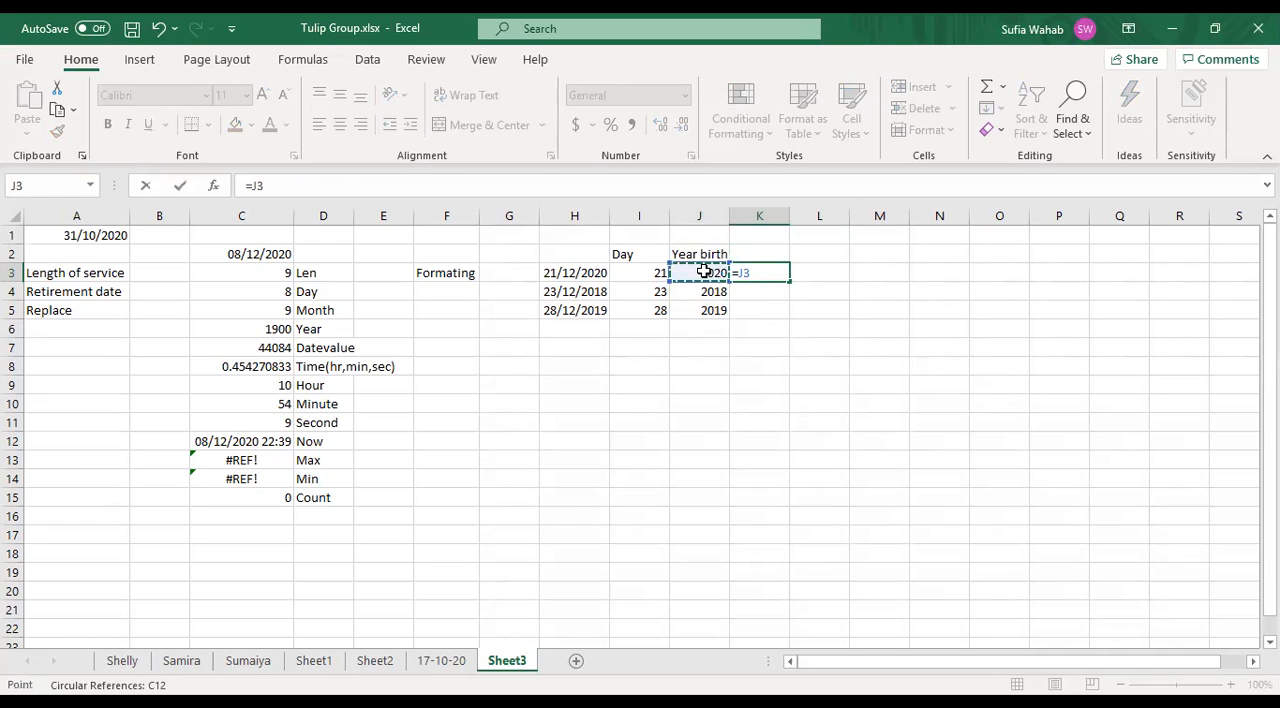
pyautogui.write('+60')
pyautogui.press('Return')
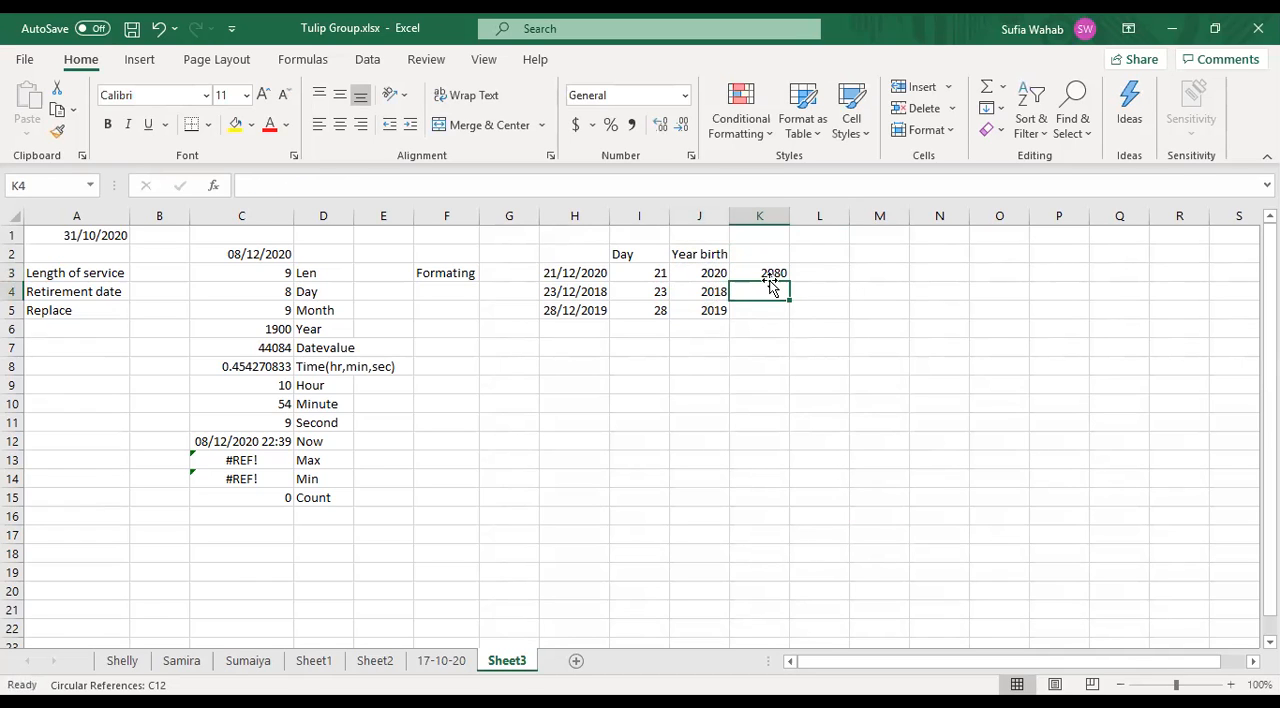
# - Fill the =J3+60 formula from K3 down to K5
pyautogui.click(763, 273)
pyautogui.moveTo(789, 283); pyautogui.dragTo(793, 317)
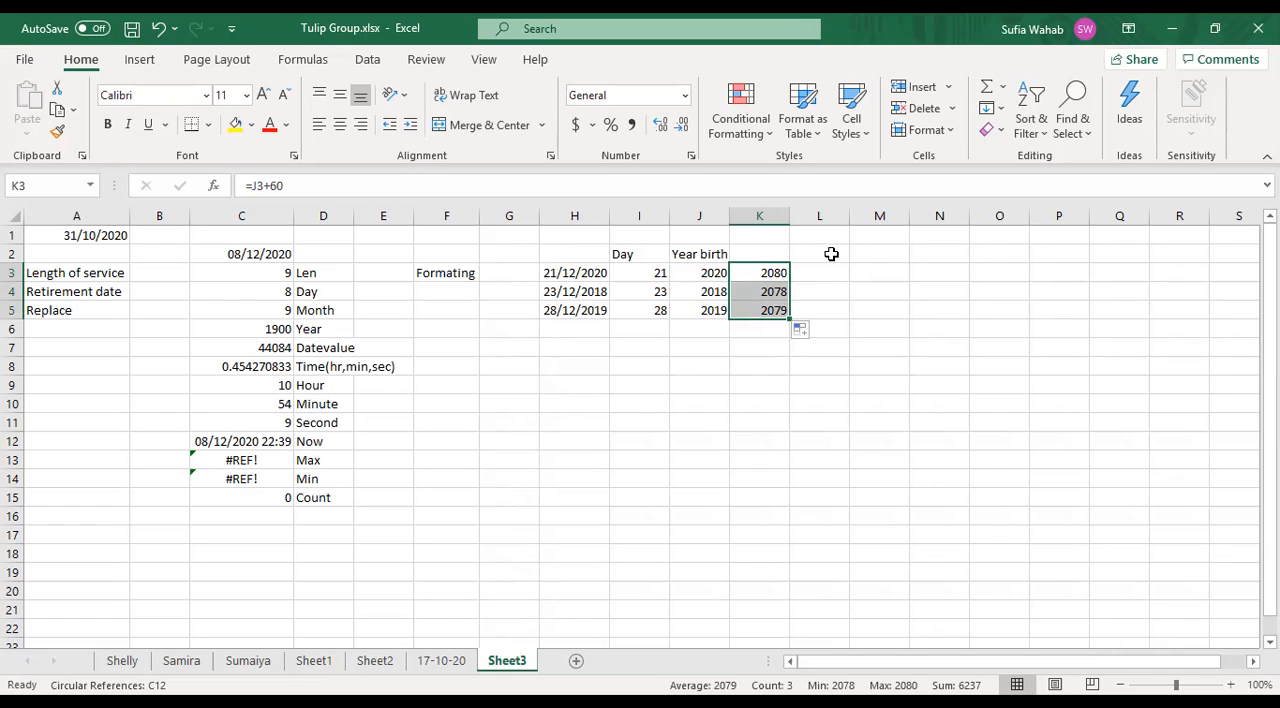
pyautogui.click(813, 285)
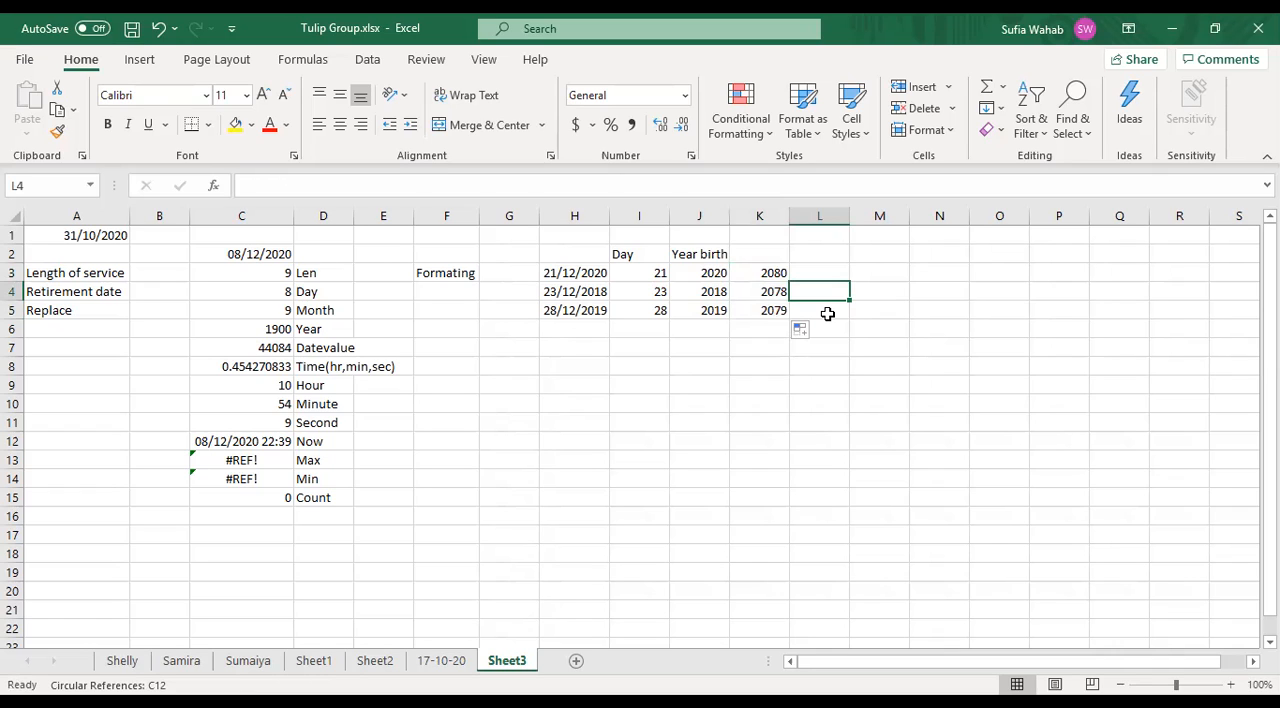
# - Replace the date in cell H3 with the plain value 1996
pyautogui.click(595, 273)
pyautogui.write('1996')
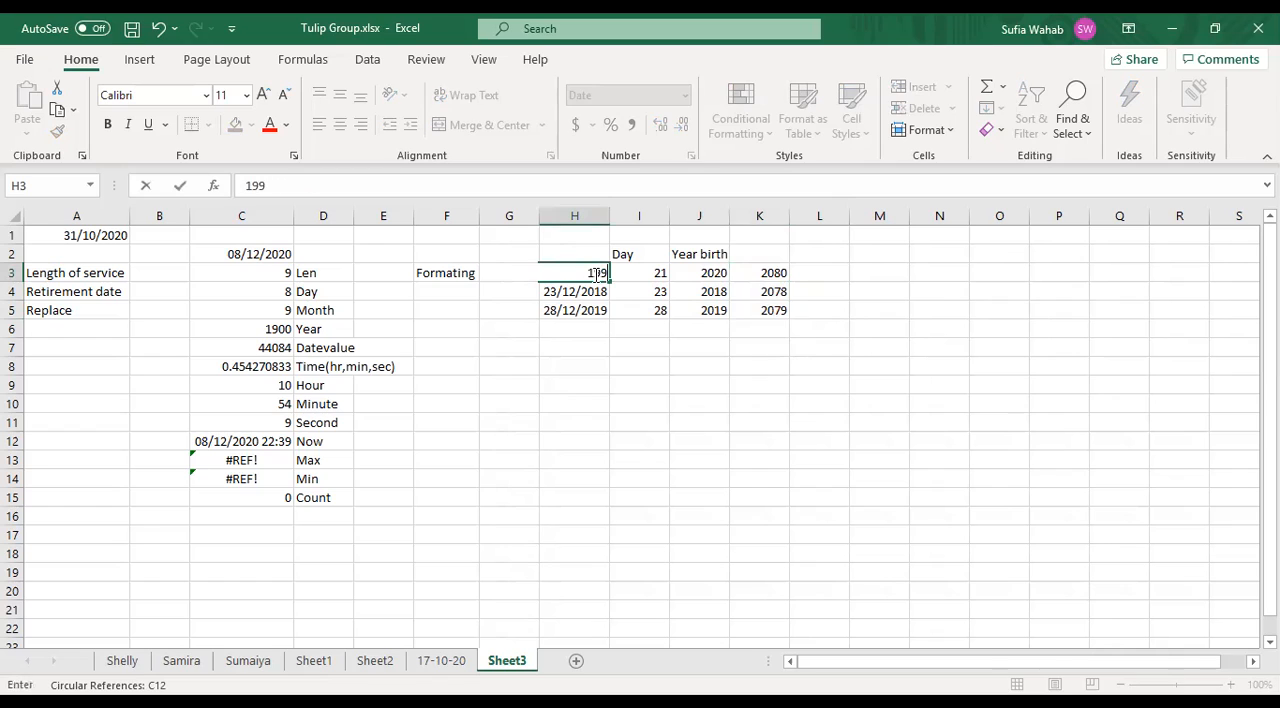
pyautogui.click(662, 422)
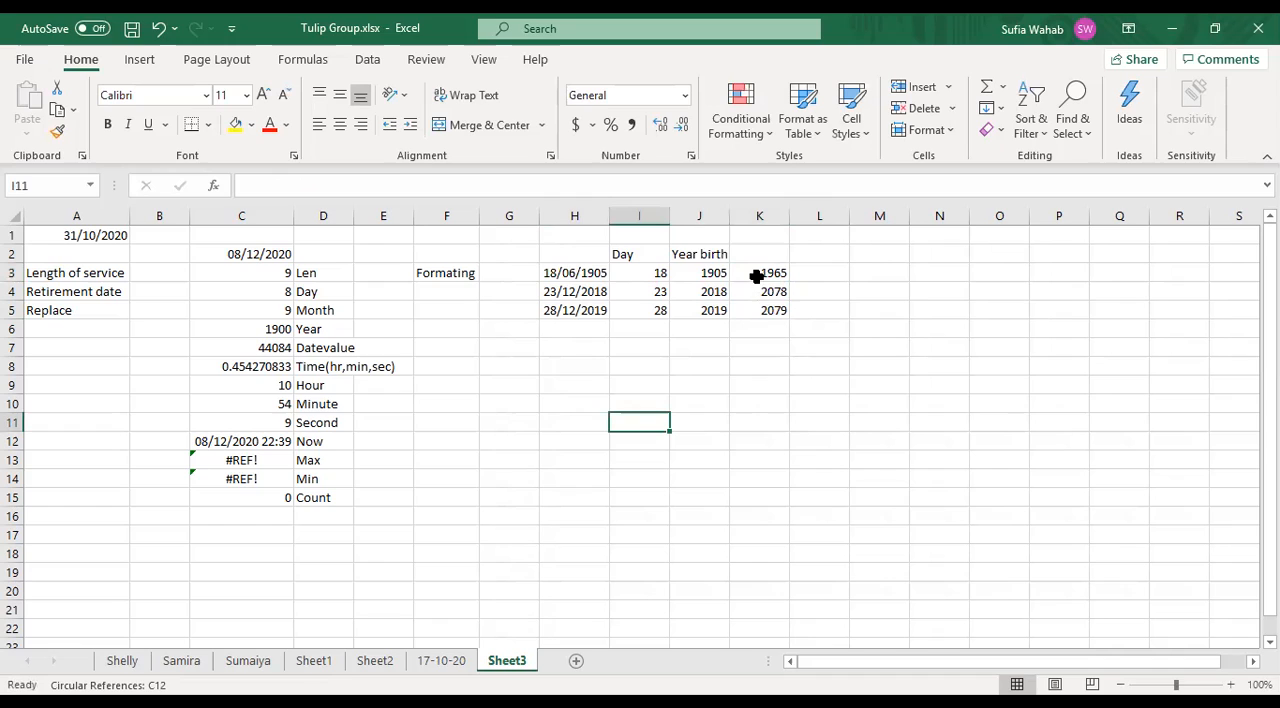
# - Correct the year of the date in cell H3 to 1996, then check the retirement formula in K3
pyautogui.click(592, 273)
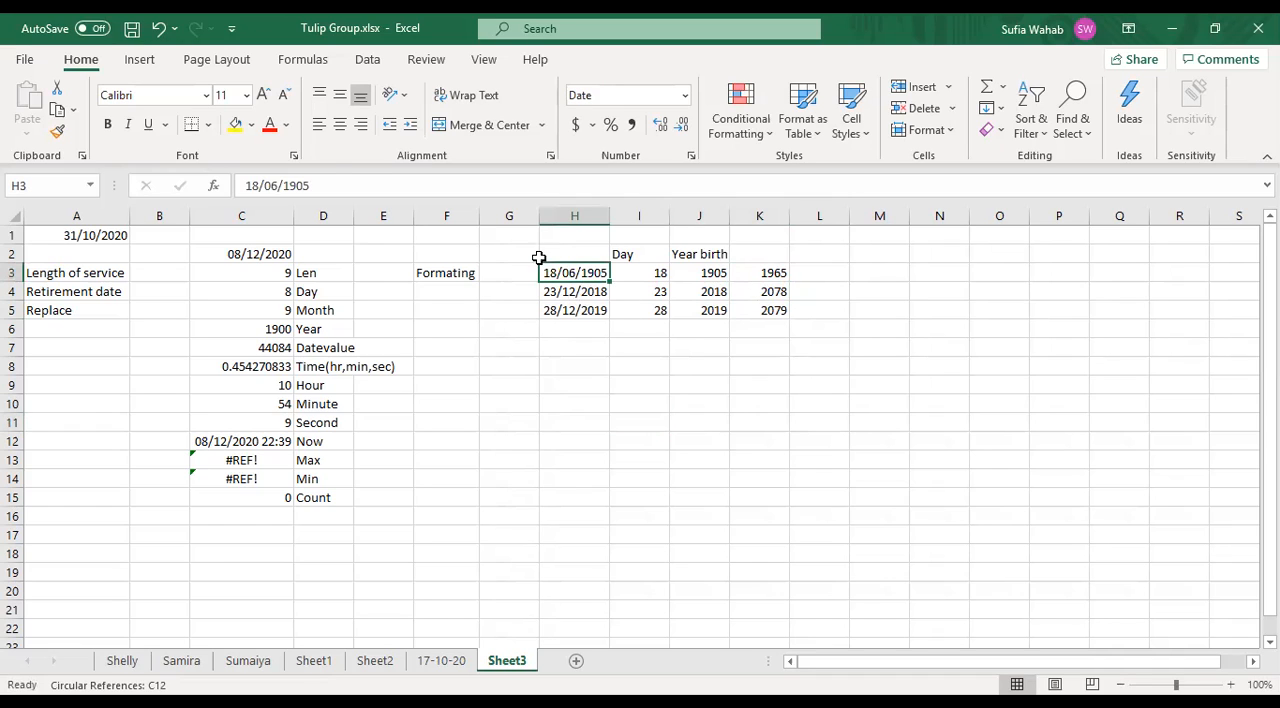
pyautogui.click(322, 185)
pyautogui.press('BackSpace')
pyautogui.press('BackSpace')
pyautogui.write('96')
pyautogui.press('Return')
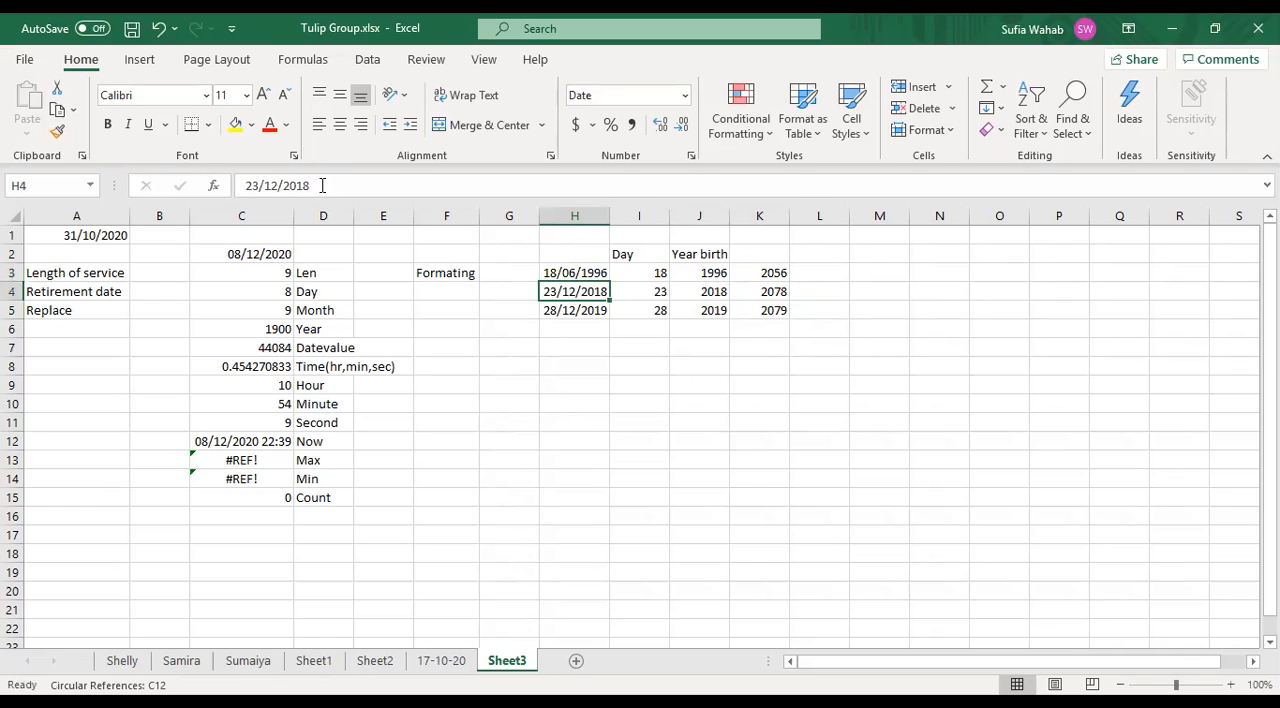
pyautogui.click(752, 272)
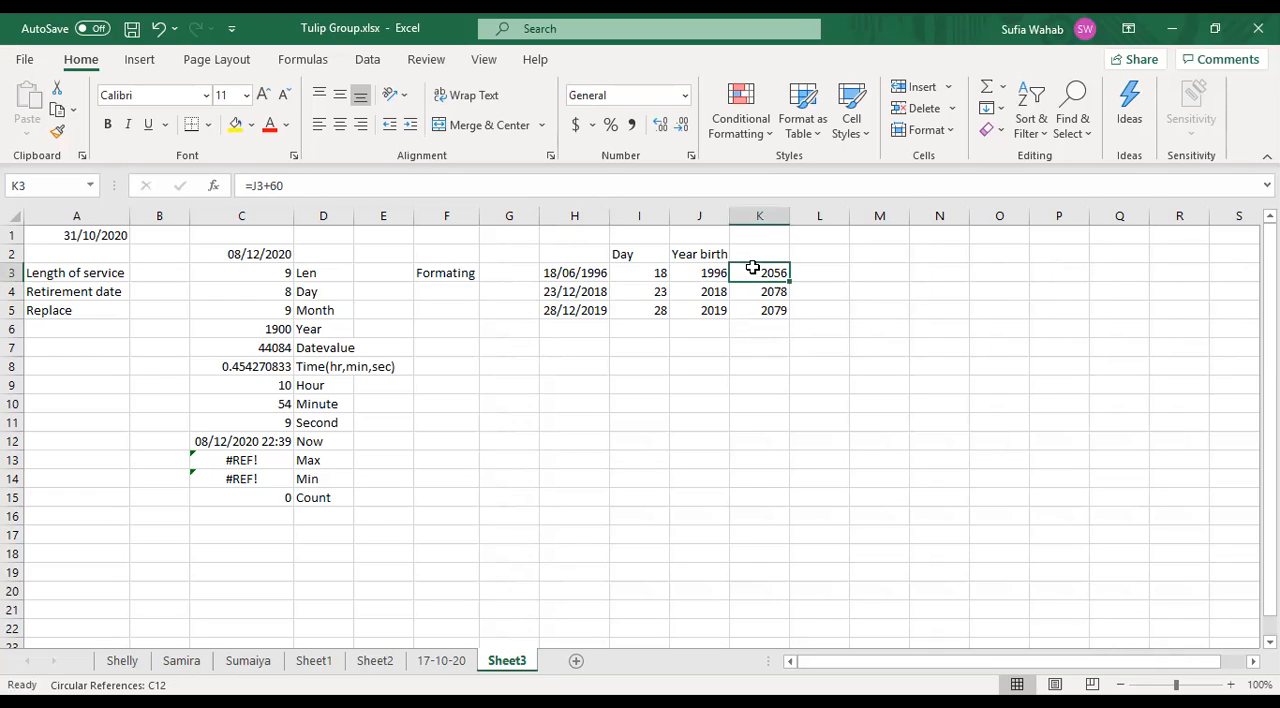
# - Change the year of the date in cell H4 to 2003 and check the retirement formula in K4
pyautogui.click(600, 291)
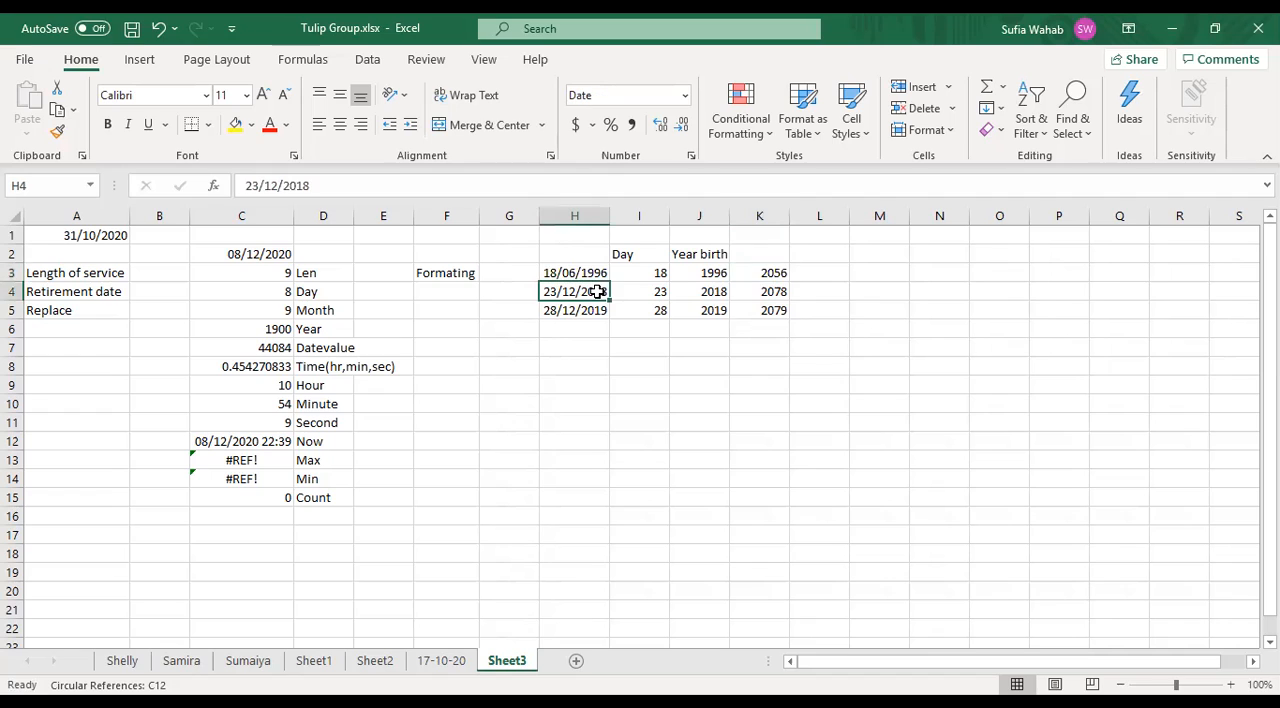
pyautogui.click(710, 293)
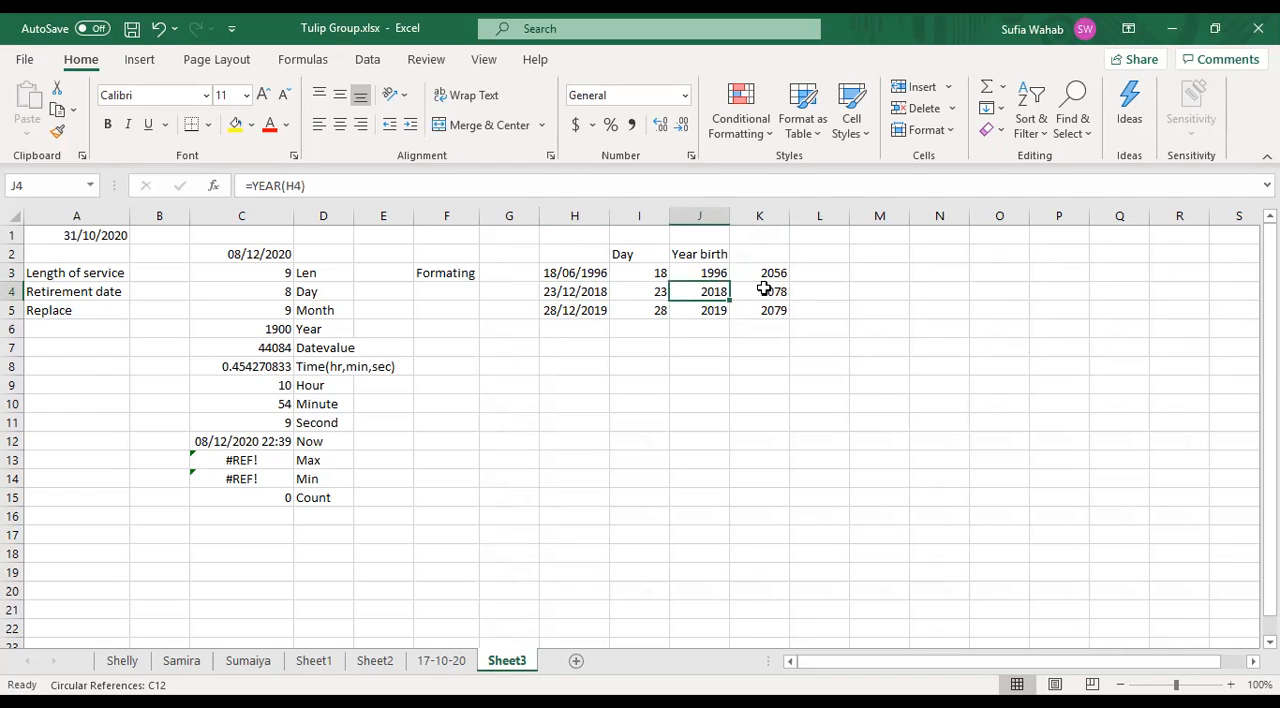
pyautogui.press('Left')
pyautogui.press('Left')
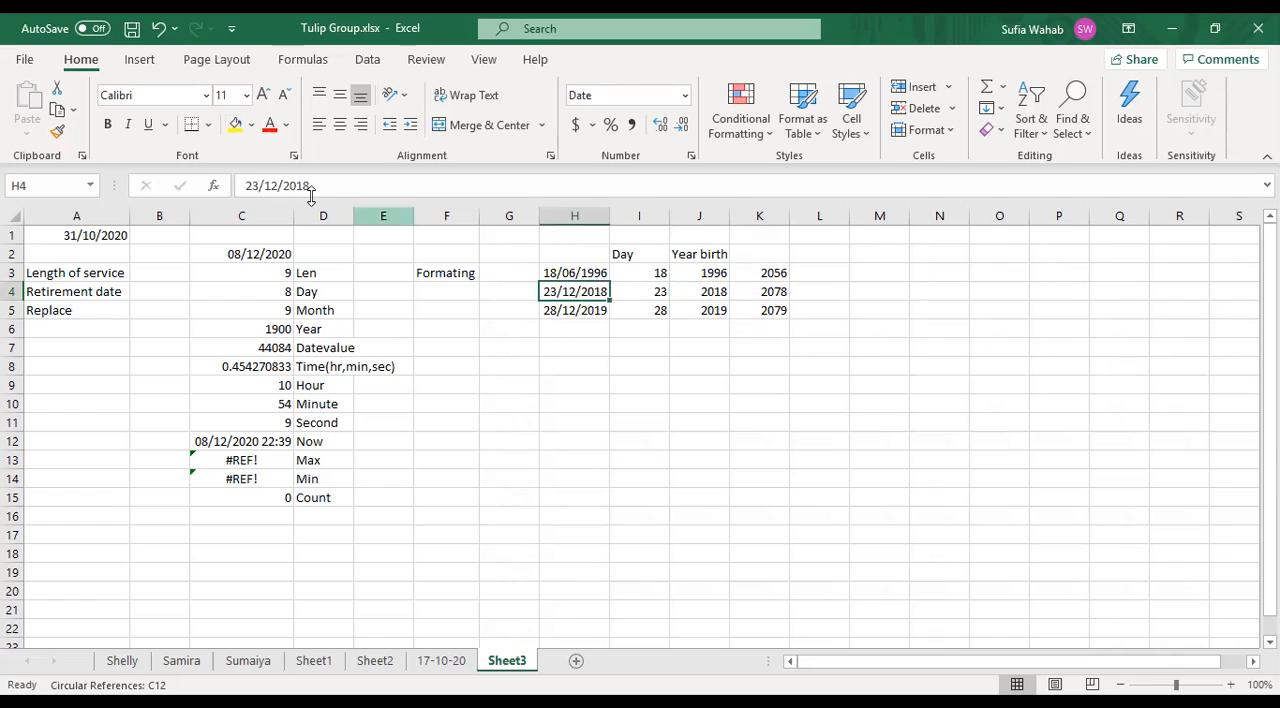
pyautogui.click(314, 182)
pyautogui.press('BackSpace')
pyautogui.press('BackSpace')
pyautogui.press('BackSpace')
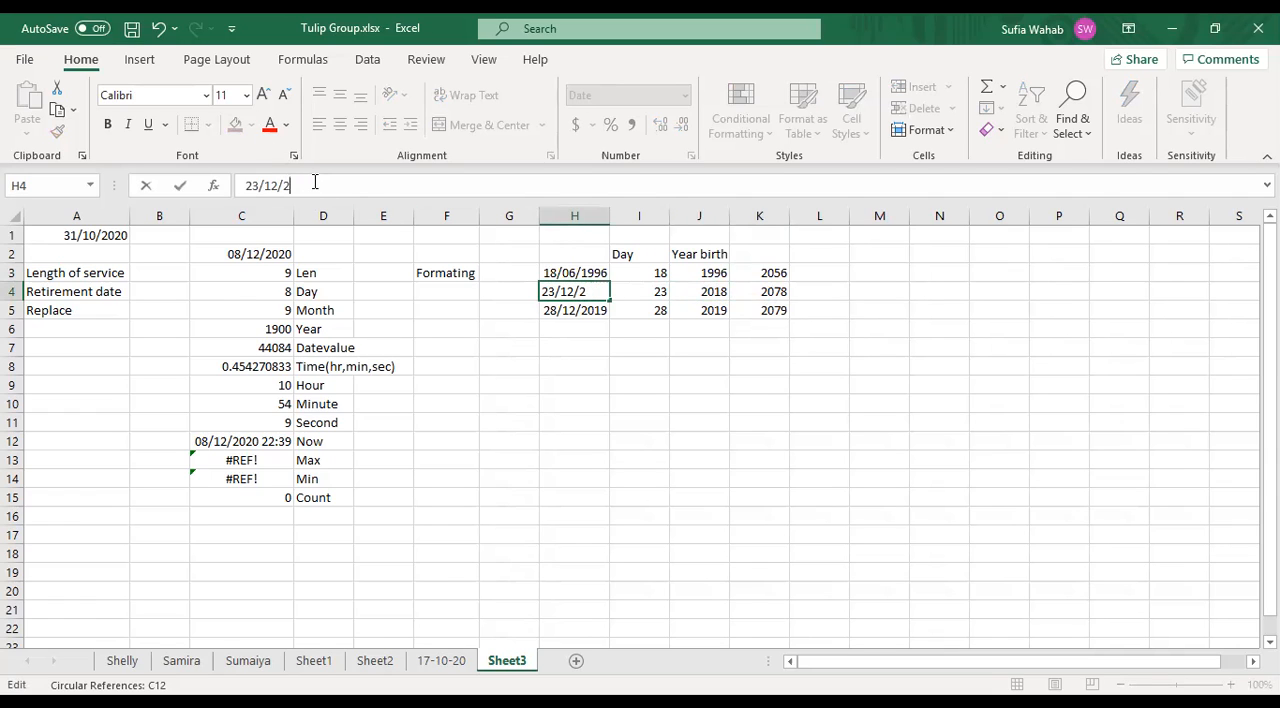
pyautogui.write('003')
pyautogui.press('Return')
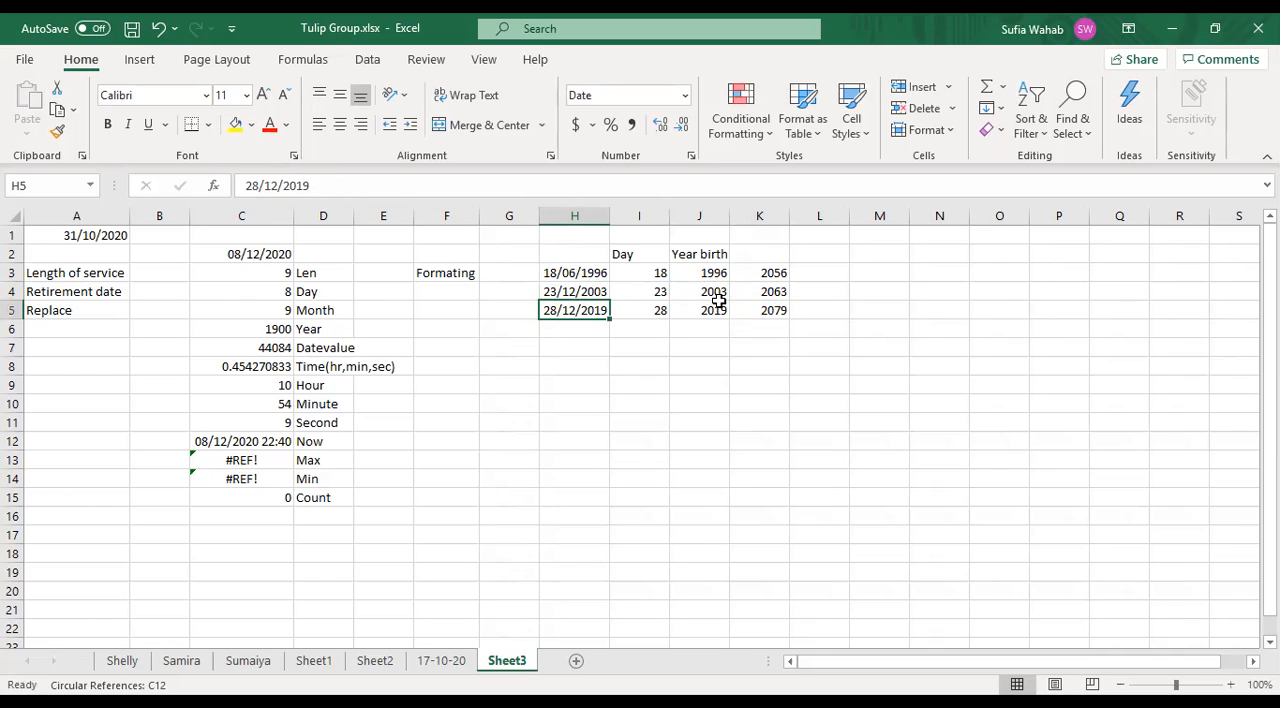
pyautogui.click(755, 291)
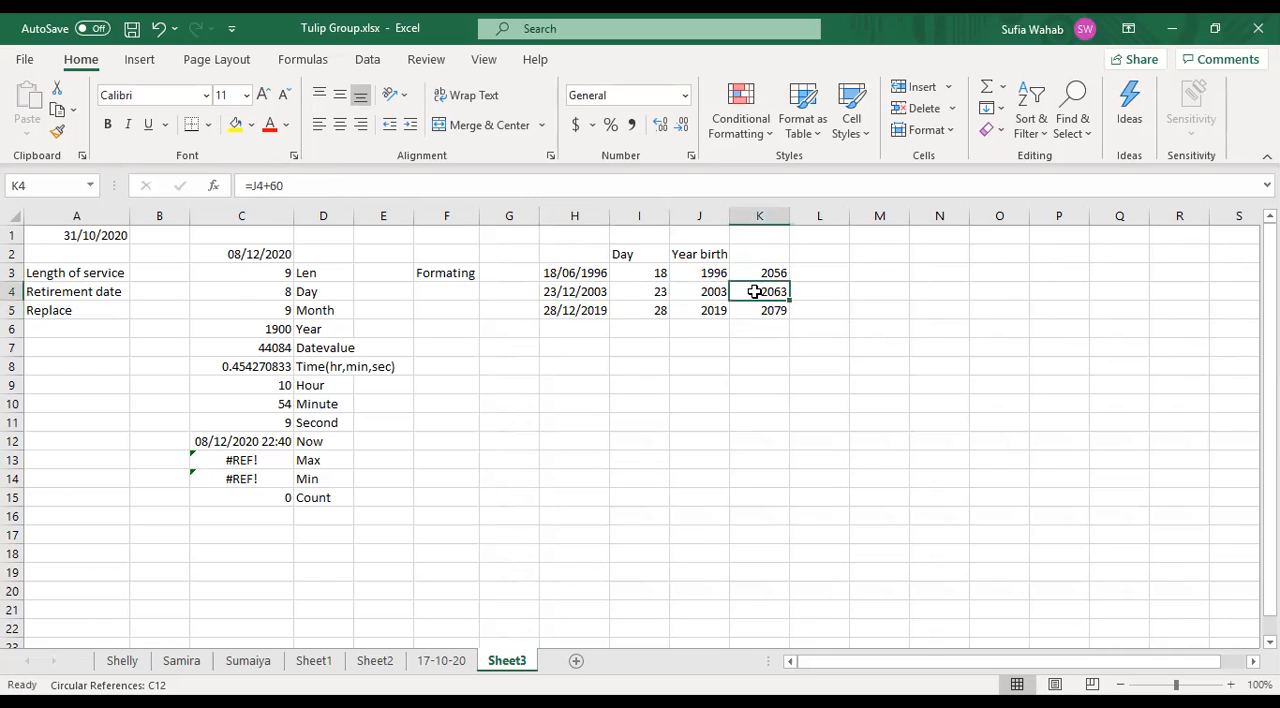
# - Change the year of the date in cell H5 to 2001, keeping its day and month
pyautogui.click(603, 313)
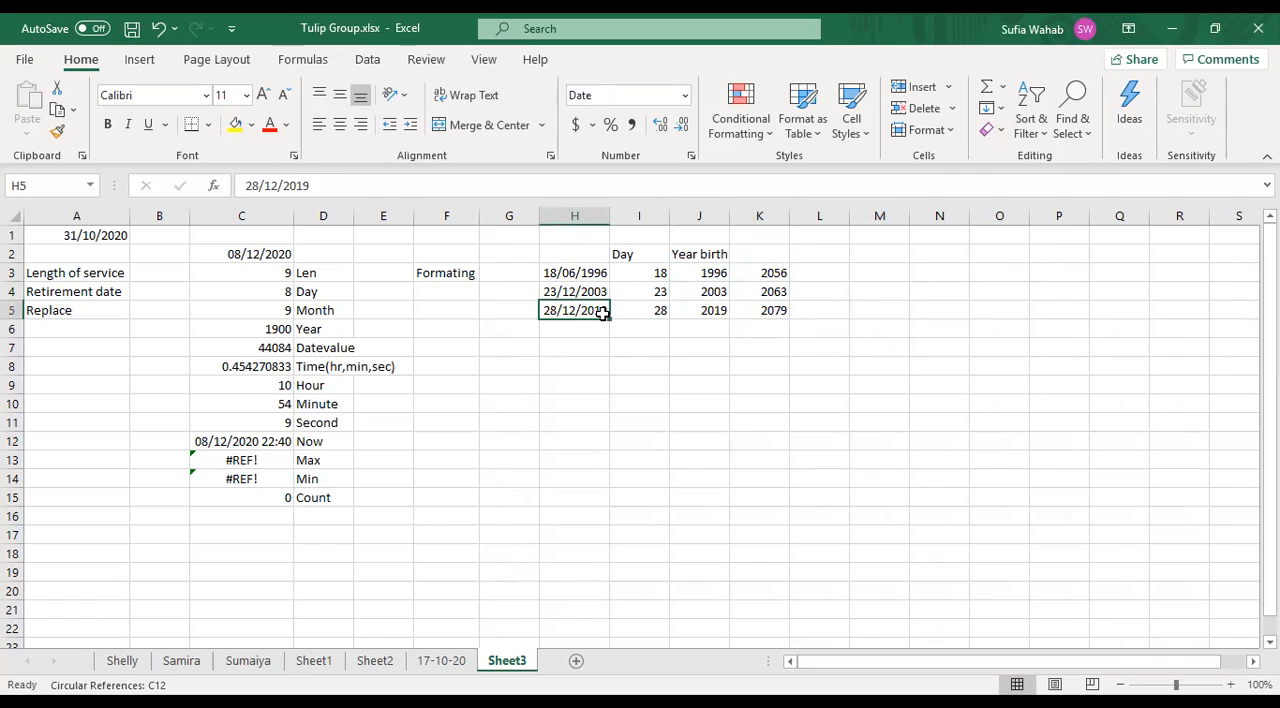
pyautogui.click(324, 184)
pyautogui.press('BackSpace')
pyautogui.press('BackSpace')
pyautogui.press('BackSpace')
pyautogui.press('BackSpace')
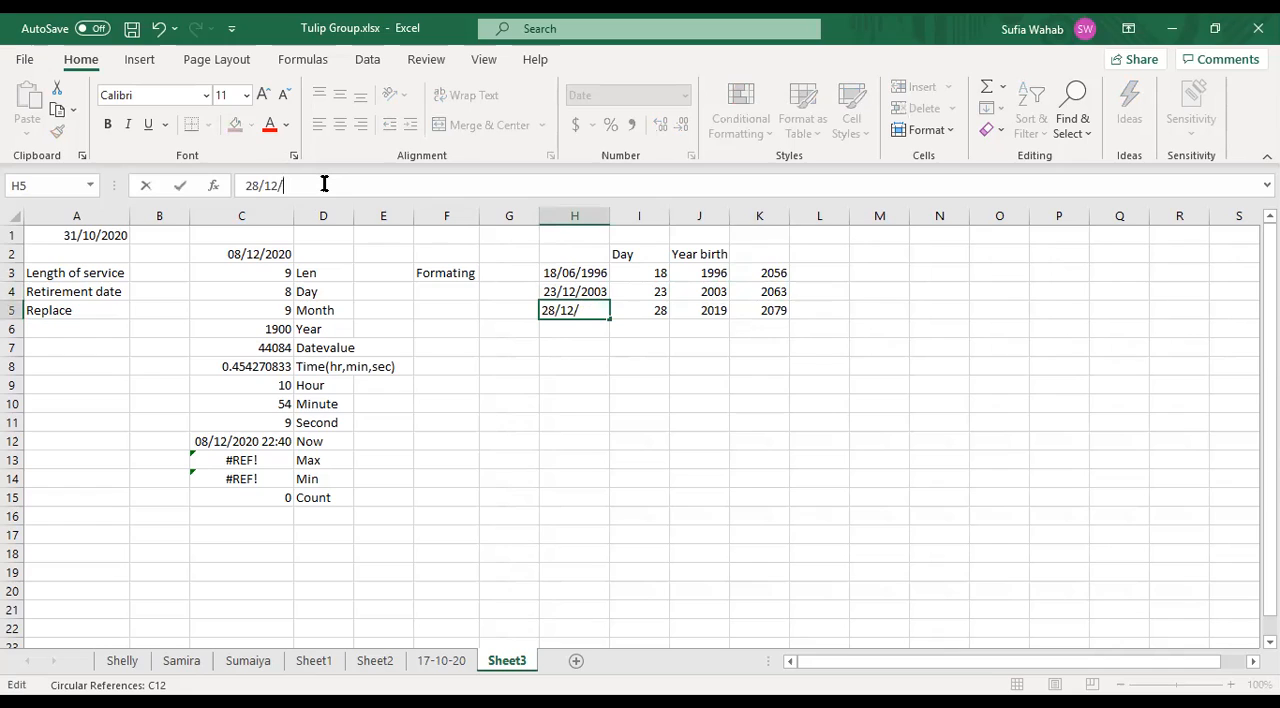
pyautogui.write('200')
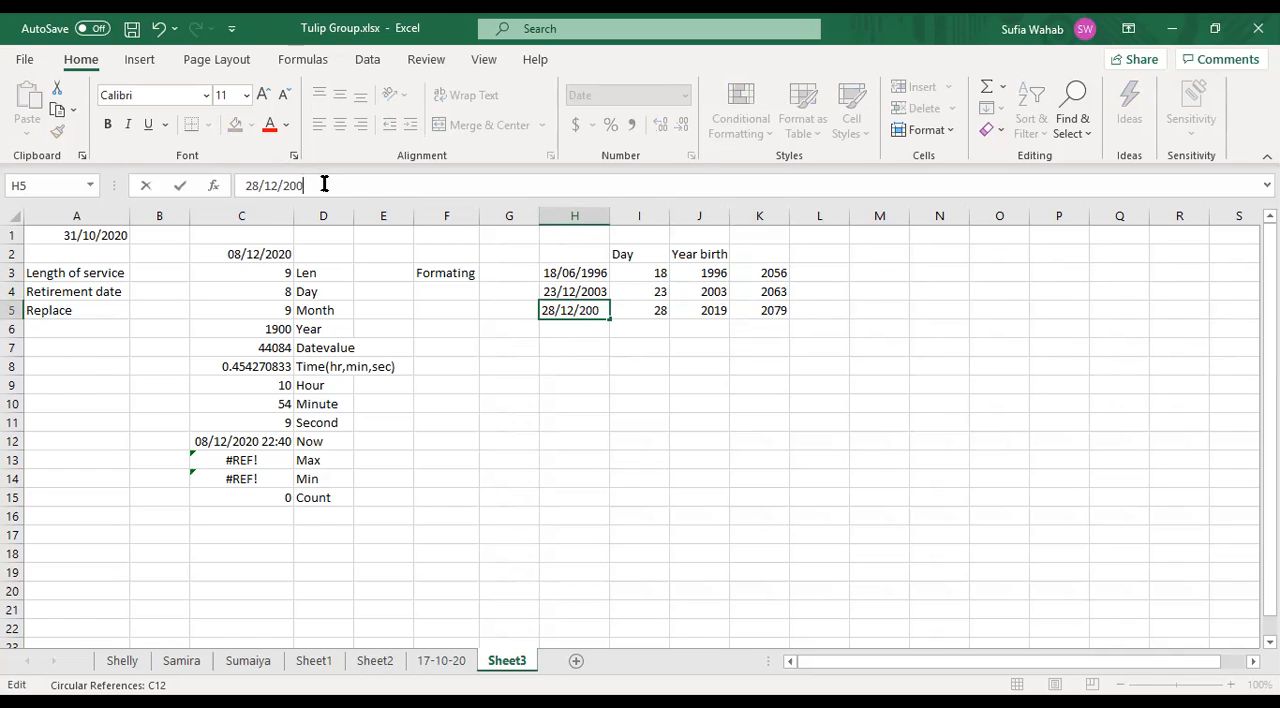
pyautogui.write('1')
pyautogui.press('Return')
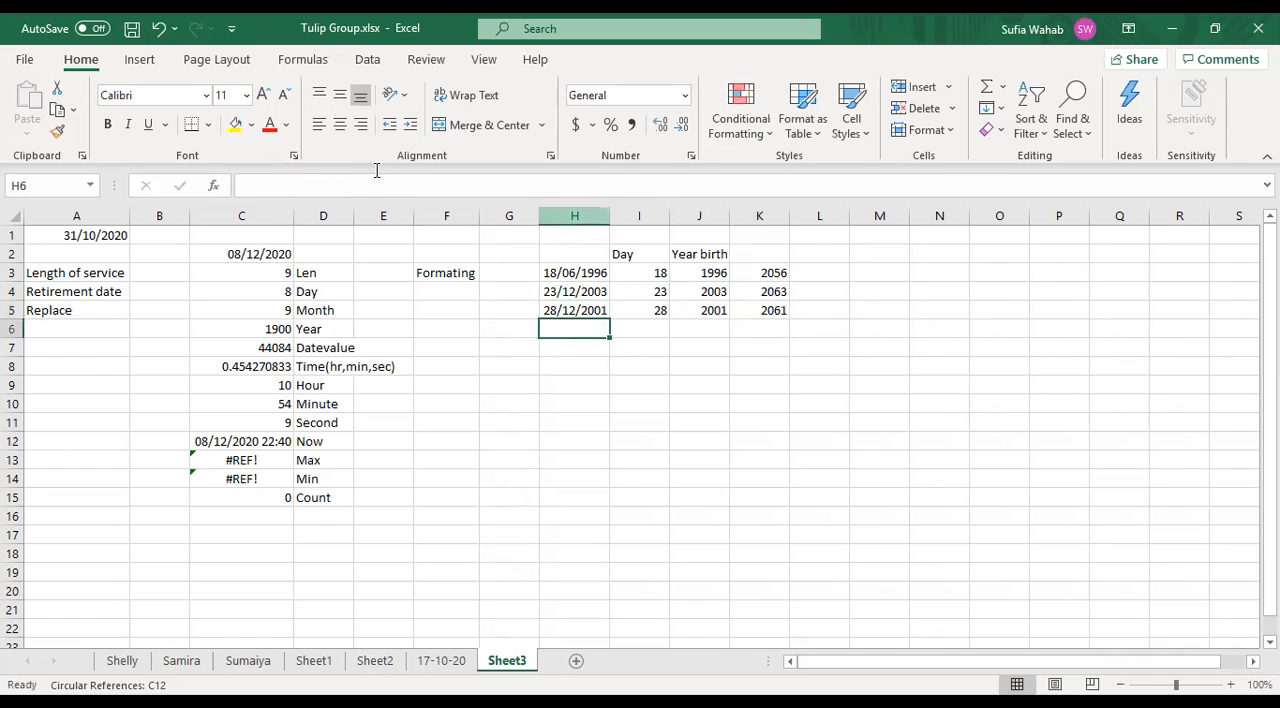
# - Add the heading Retirement Age in cell K2, above the calculated retirement years
pyautogui.click(769, 251)
pyautogui.write('Retirement Age')
pyautogui.click(752, 362)
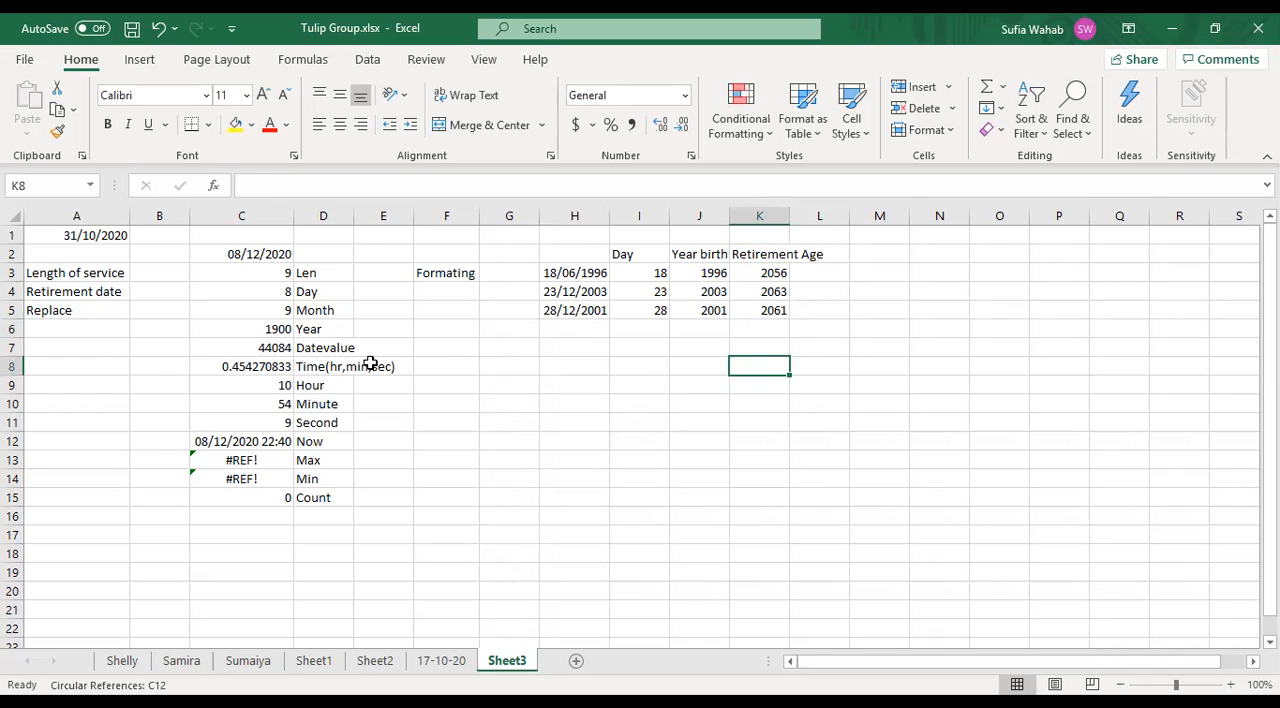
# - Review the Date number formats in the Format Cells dialog for cell D6 without applying any
pyautogui.click(326, 329)
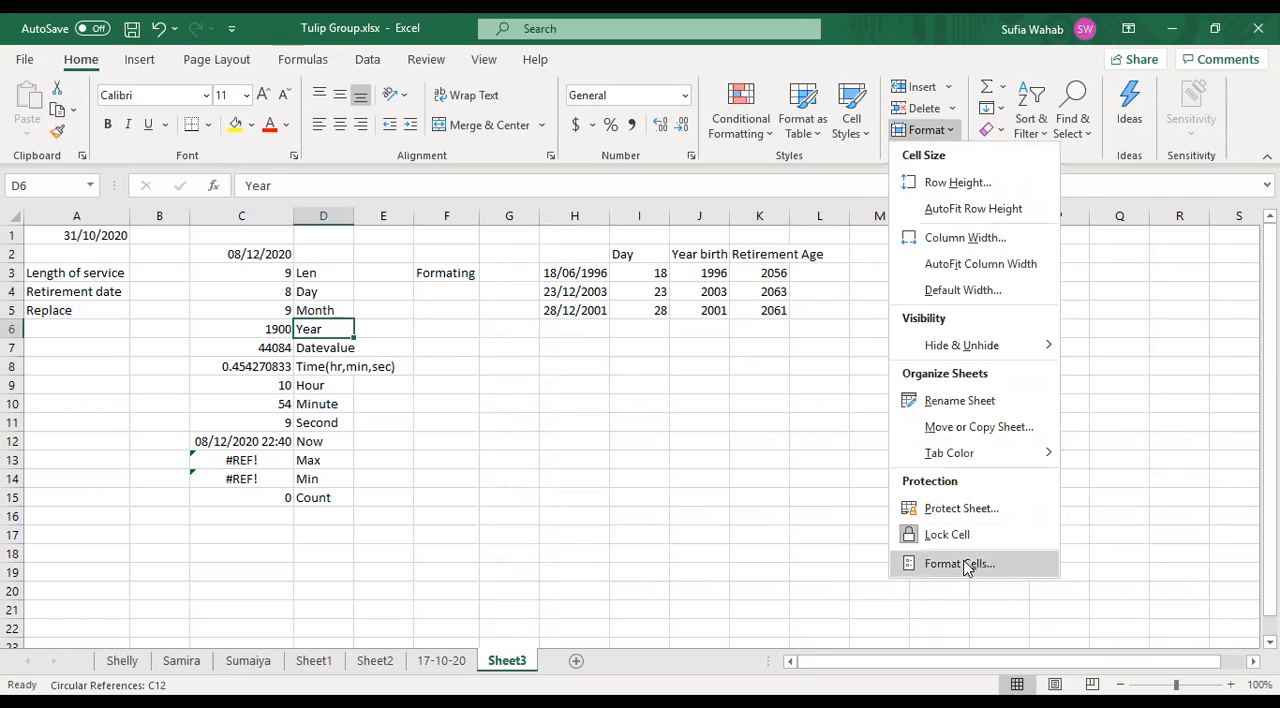
pyautogui.click(962, 564)
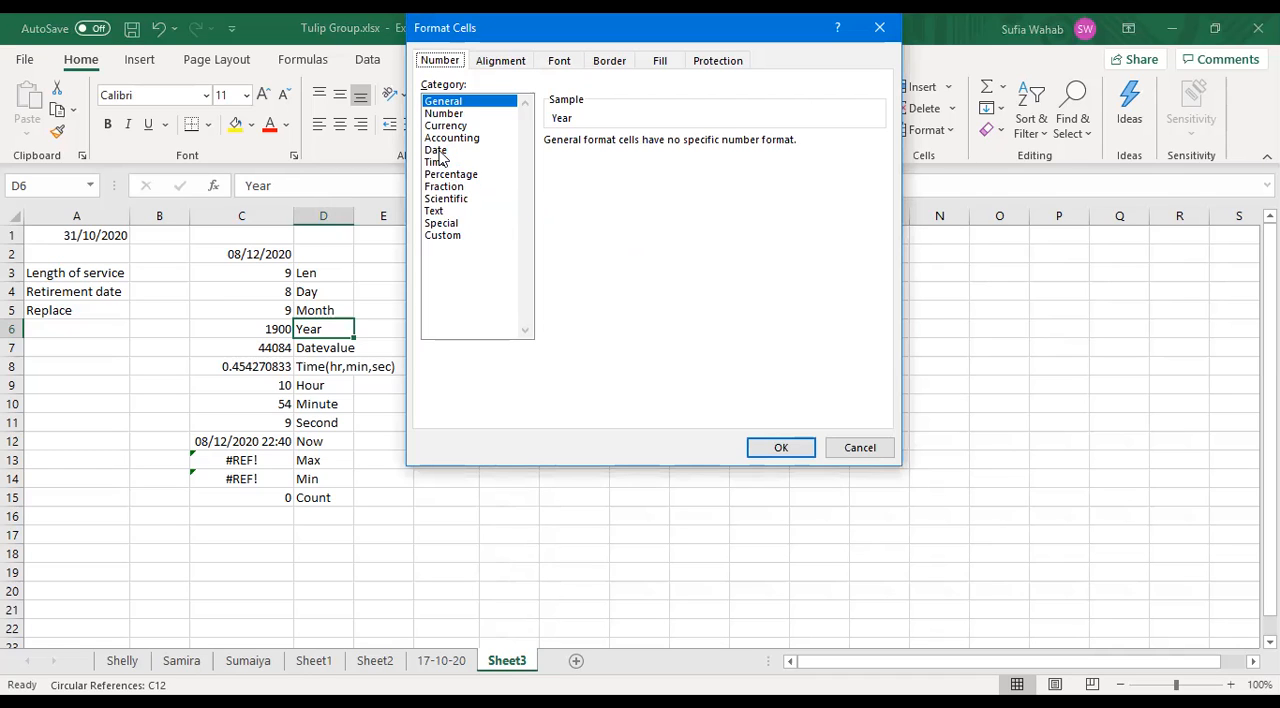
pyautogui.click(437, 150)
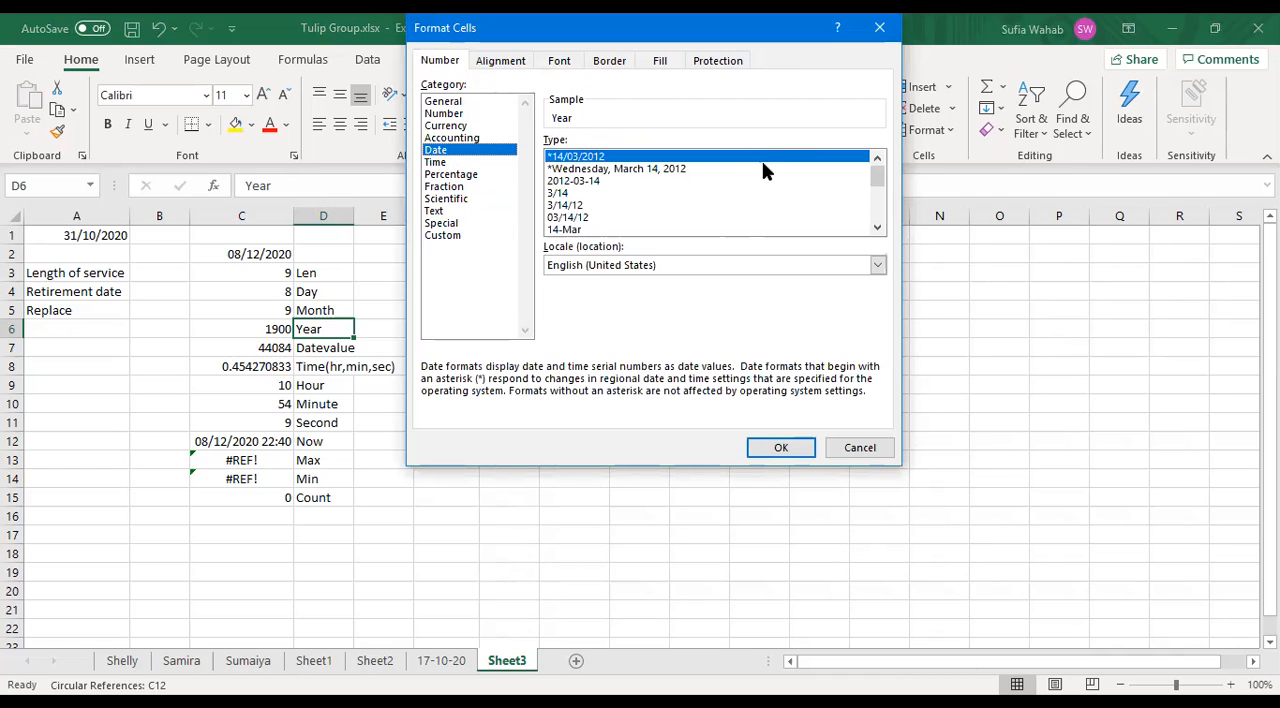
pyautogui.click(858, 452)
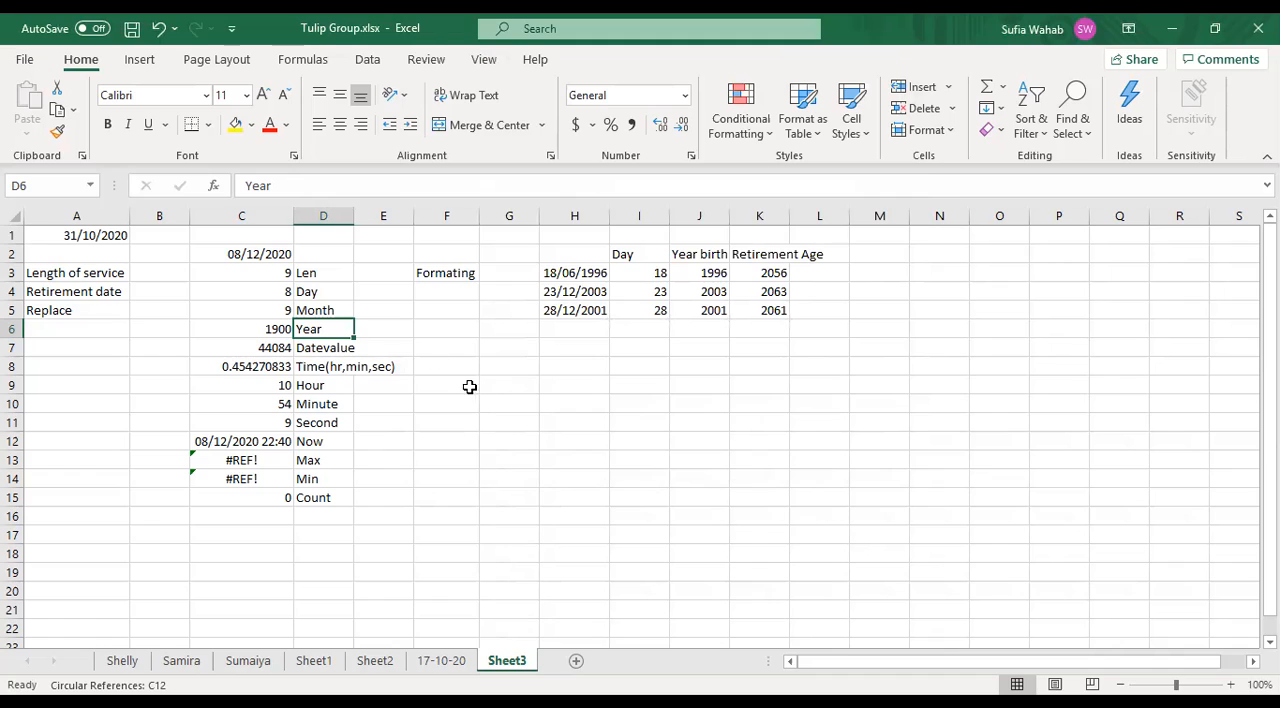
# - Add a fourth sample birth date with the year 1980 in cell H6, below the existing dates
pyautogui.click(568, 327)
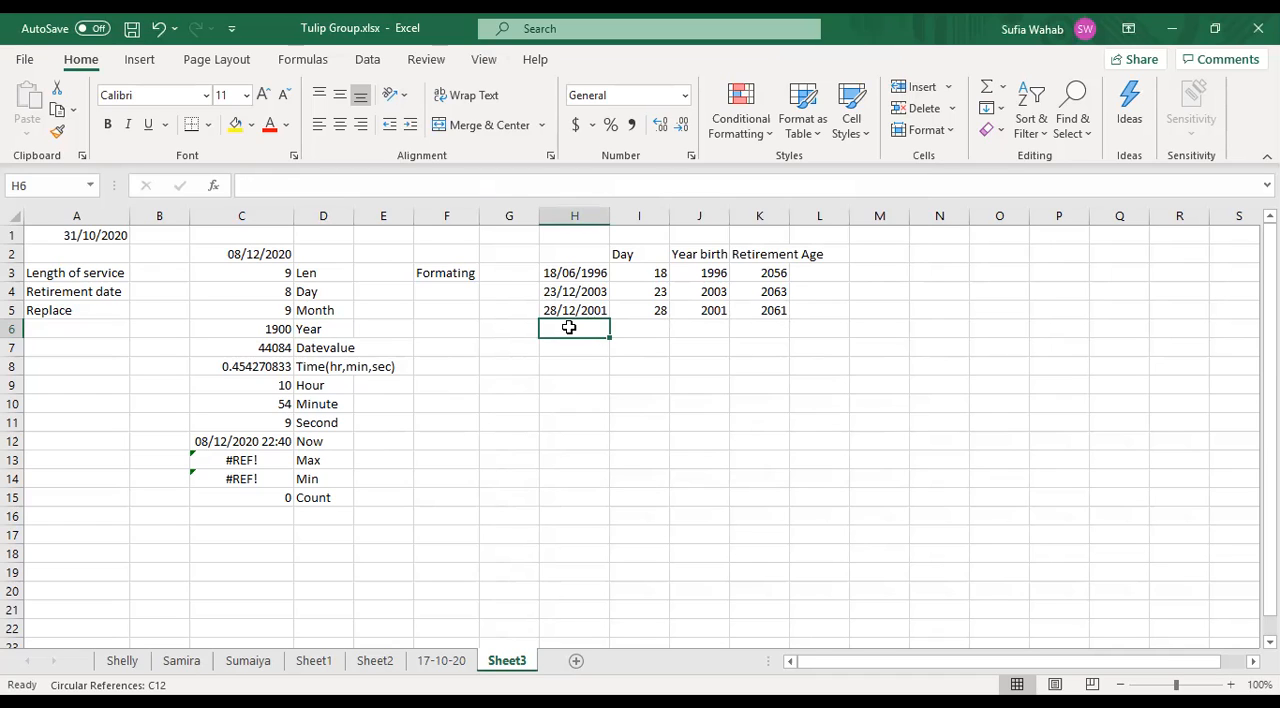
pyautogui.write('28')
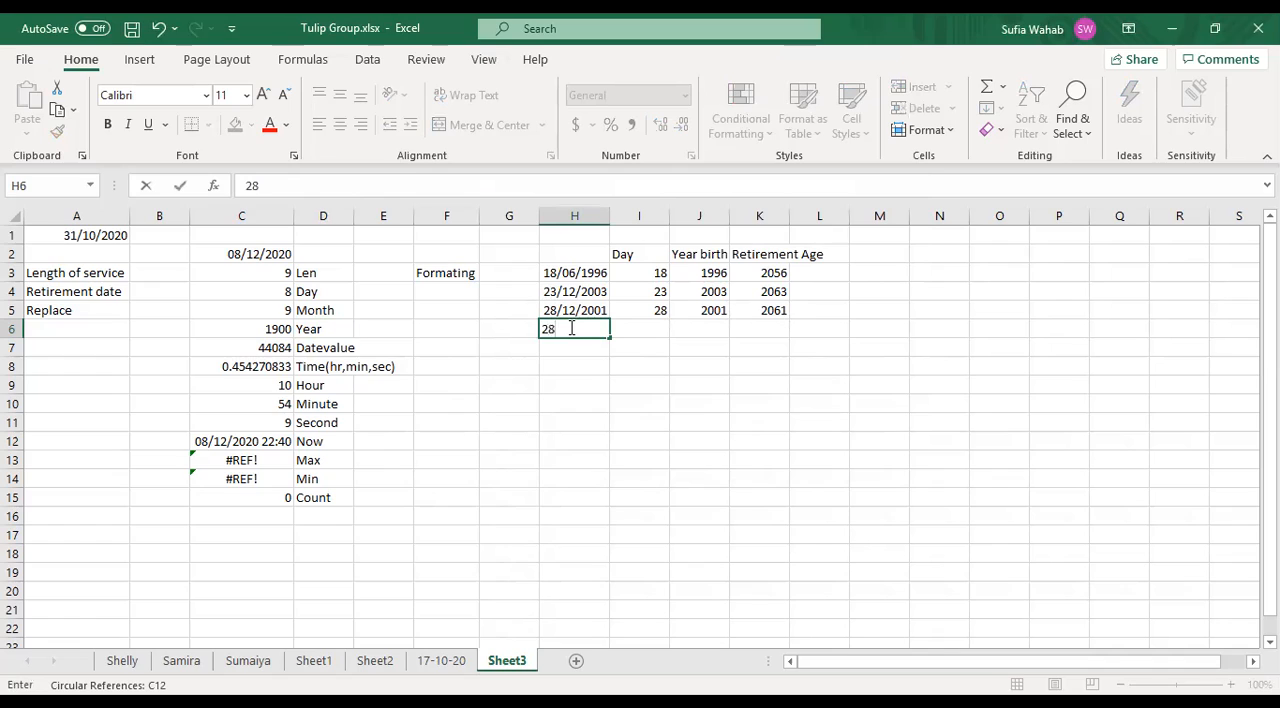
pyautogui.write('/09/')
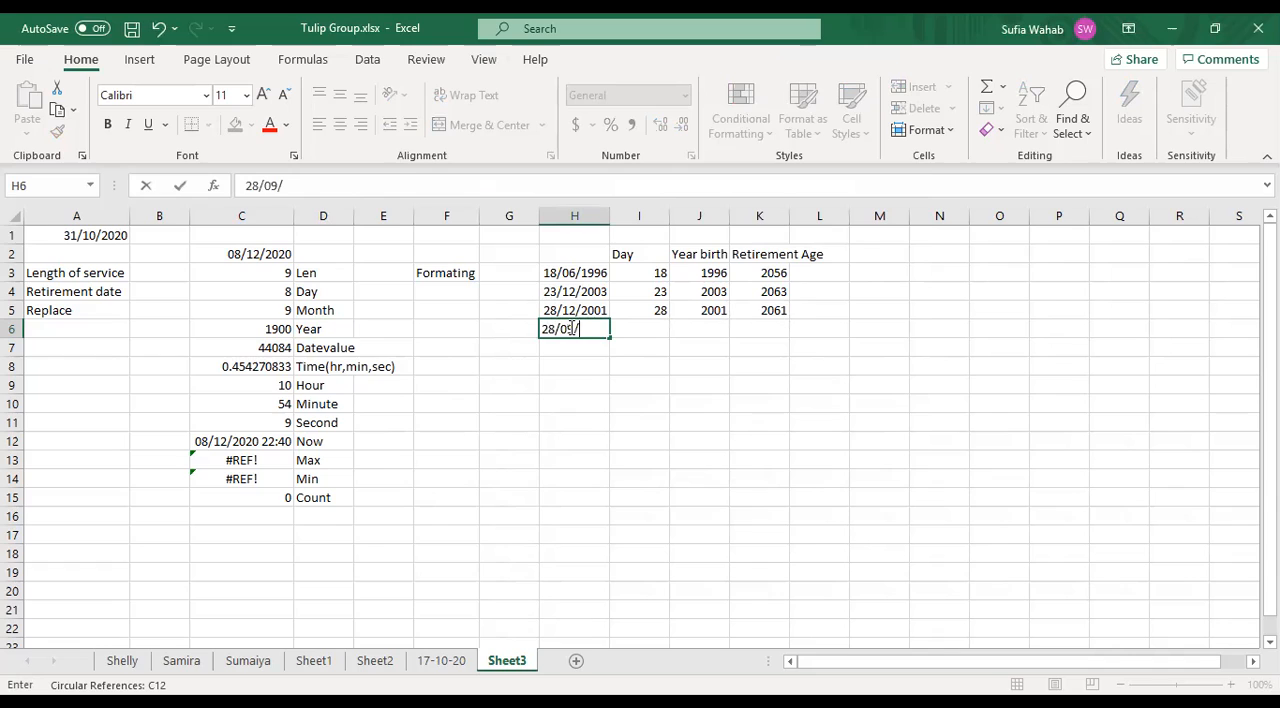
pyautogui.write('19980')
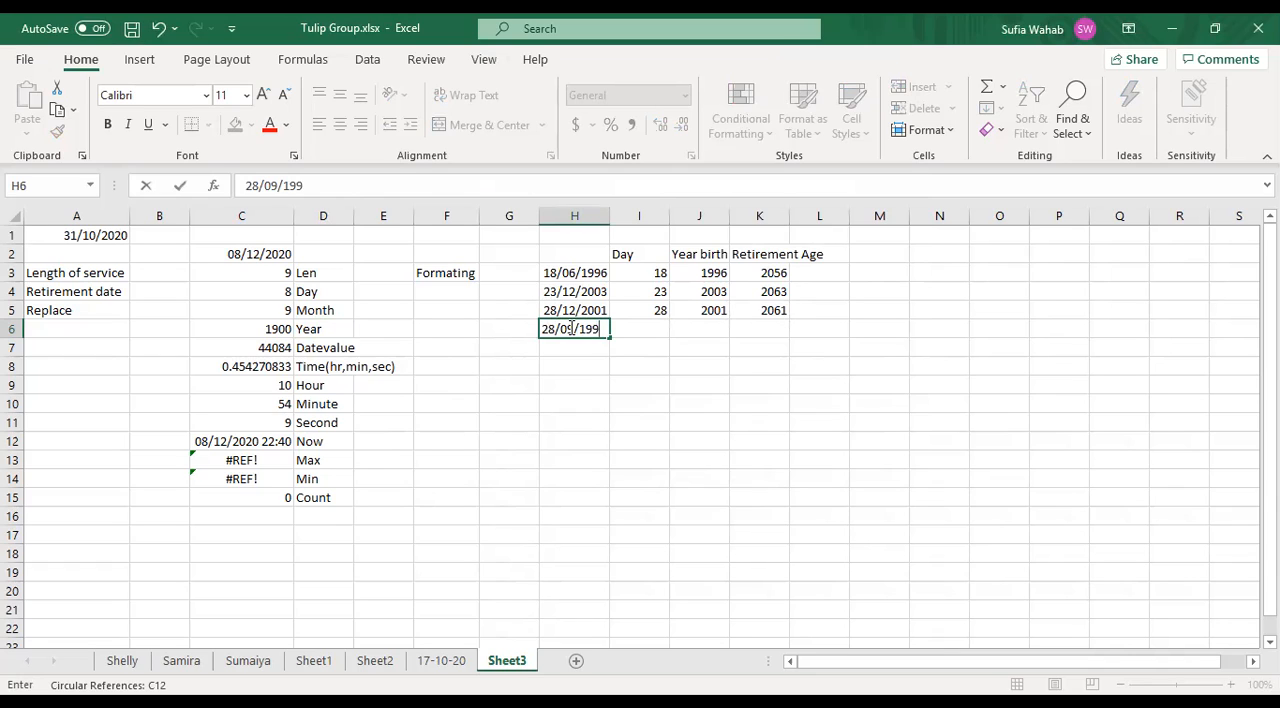
pyautogui.press('BackSpace')
pyautogui.press('BackSpace')
pyautogui.press('BackSpace')
pyautogui.write('80')
pyautogui.hotkey('ctrl', 'Return')
pyautogui.press('Return')
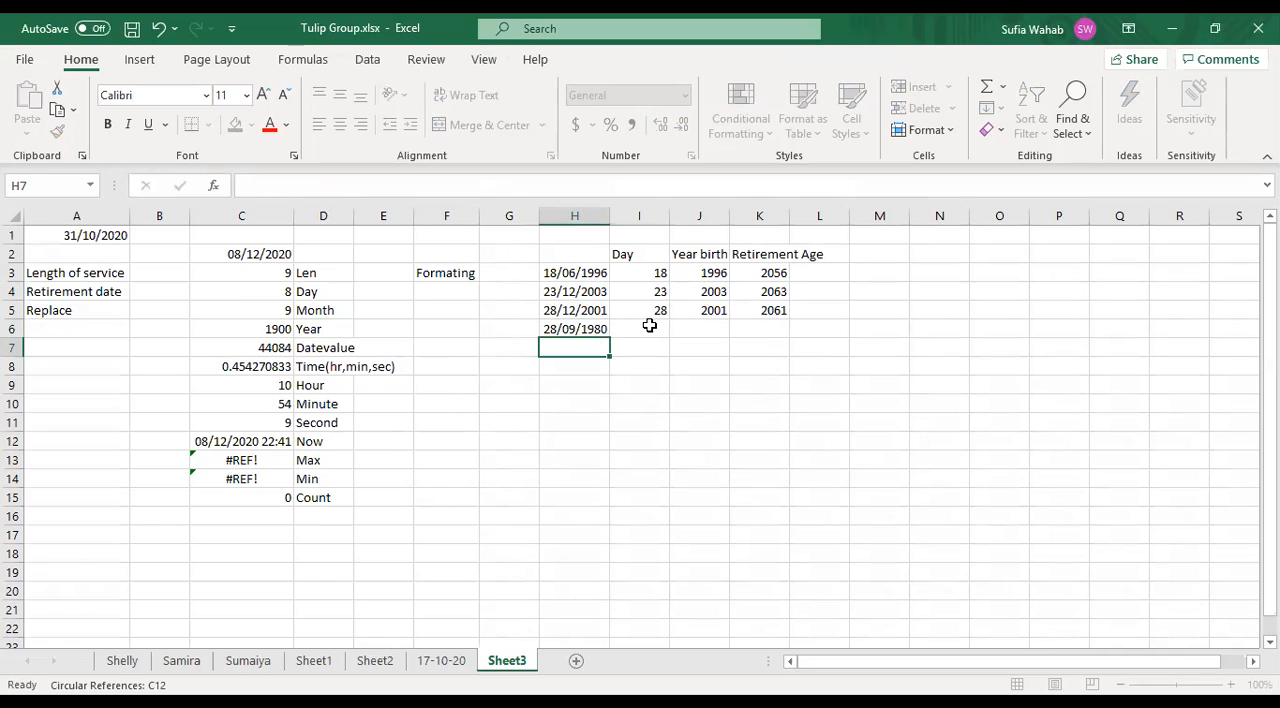
pyautogui.click(651, 326)
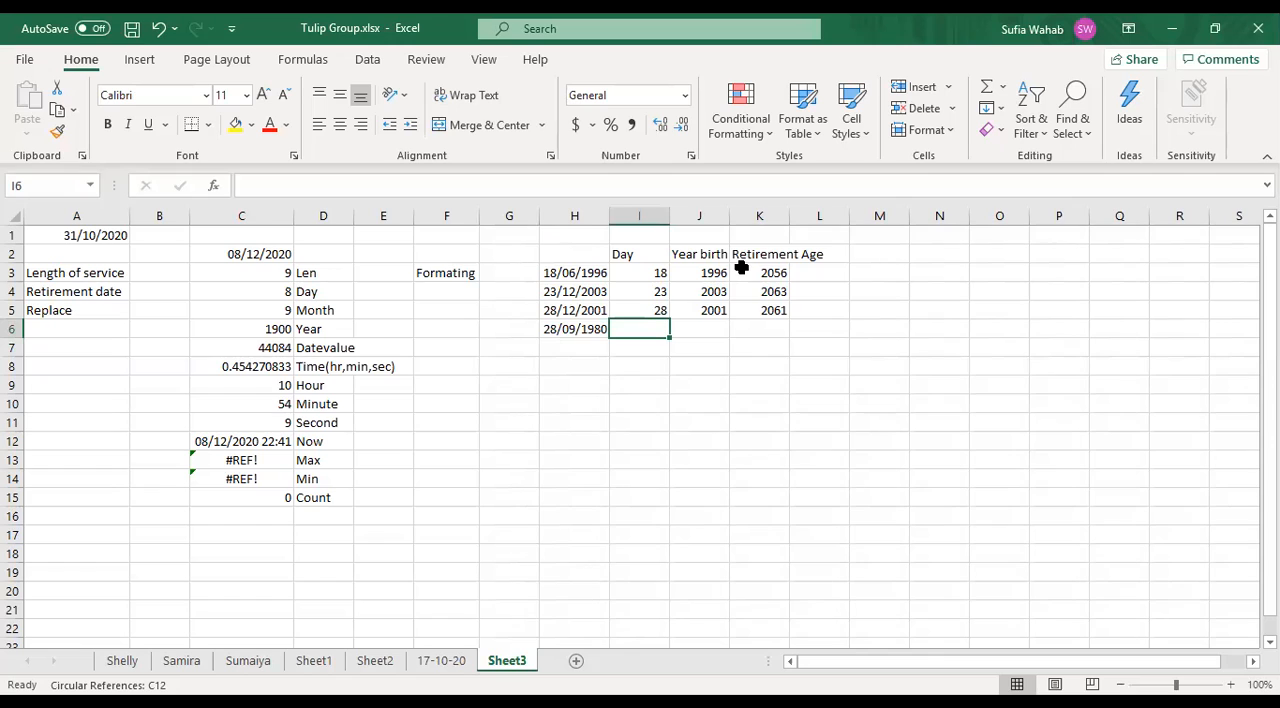
pyautogui.write('=')
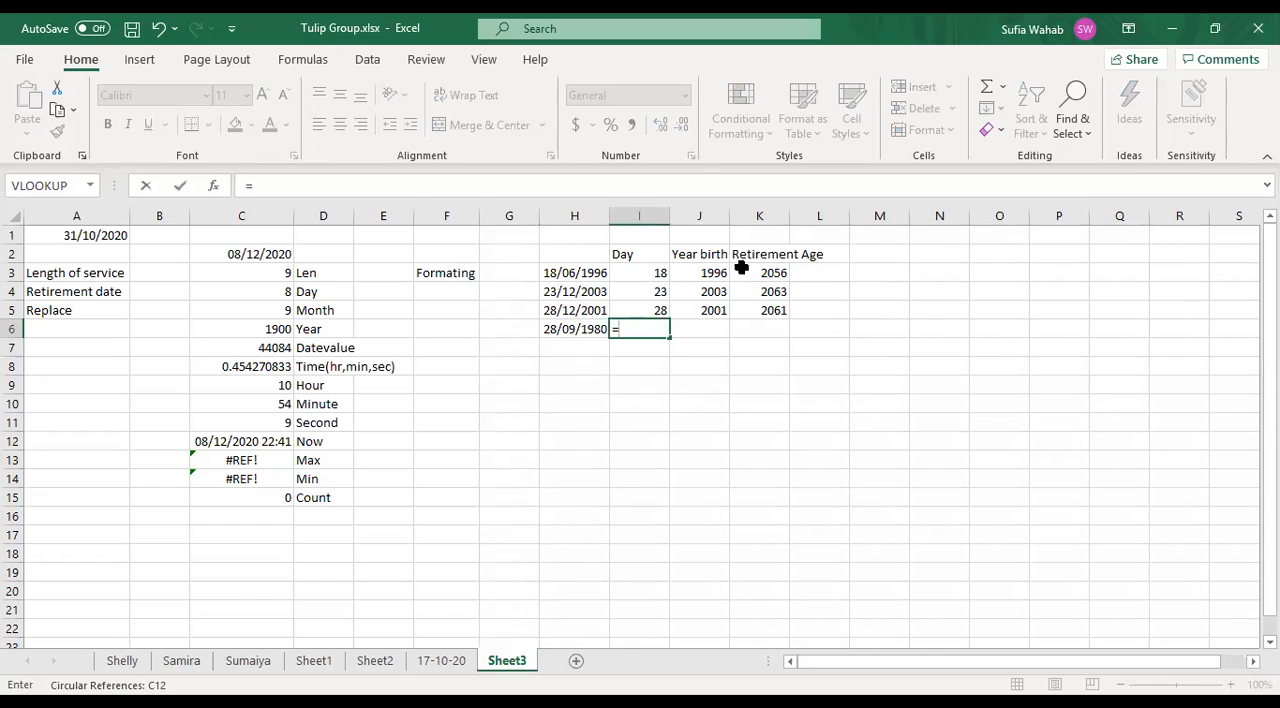
pyautogui.write('date')
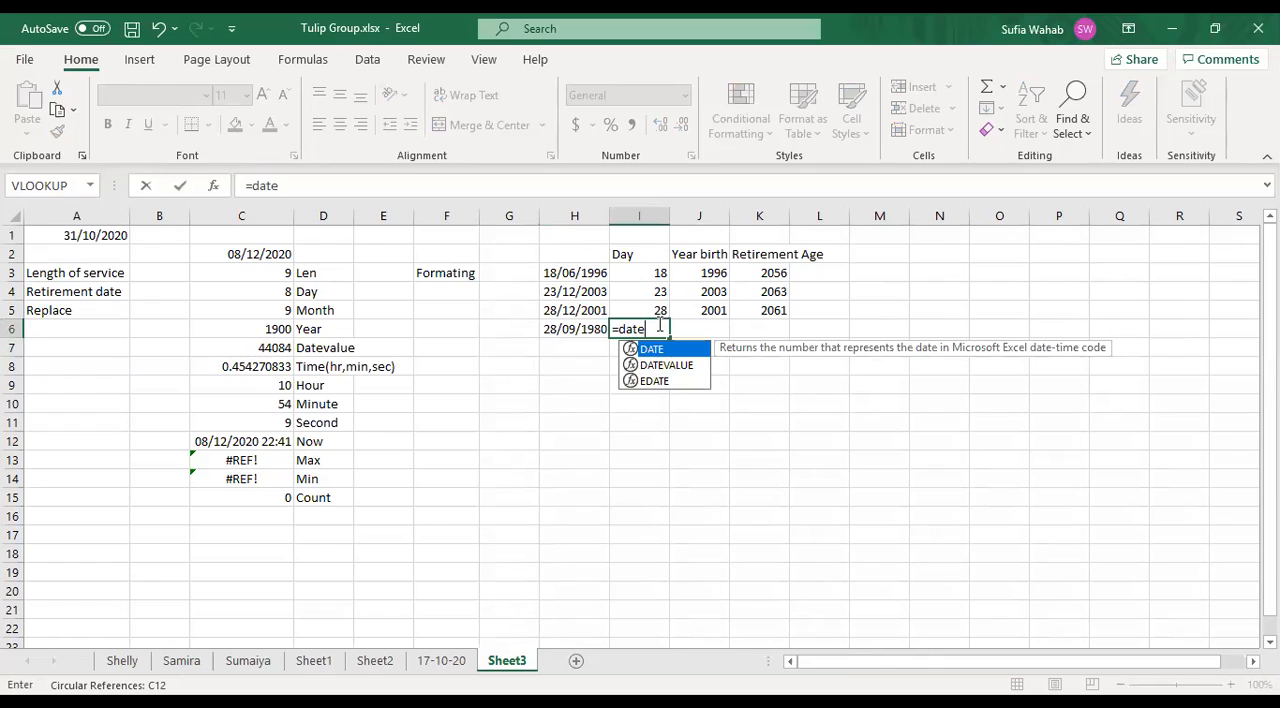
pyautogui.write('value')
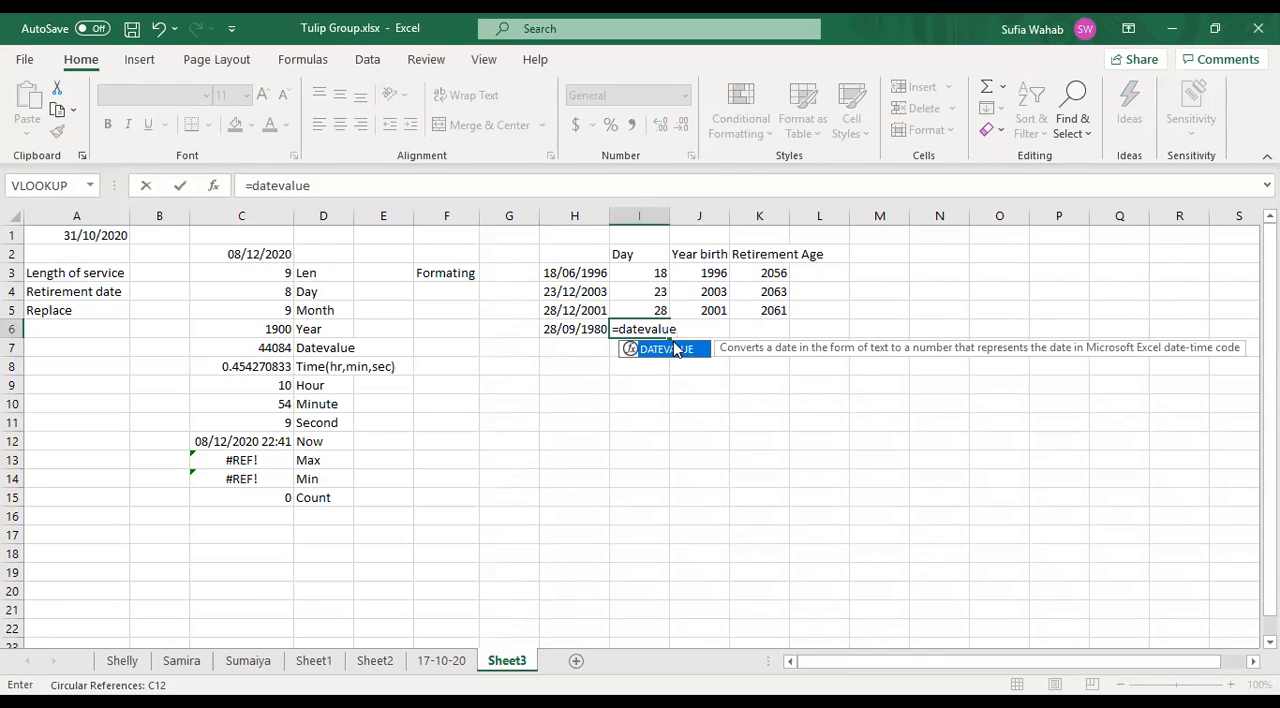
pyautogui.press('BackSpace')
pyautogui.press('BackSpace')
pyautogui.press('BackSpace')
pyautogui.press('BackSpace')
pyautogui.press('BackSpace')
pyautogui.press('BackSpace')
pyautogui.press('BackSpace')
pyautogui.press('BackSpace')
pyautogui.press('BackSpace')
pyautogui.press('BackSpace')
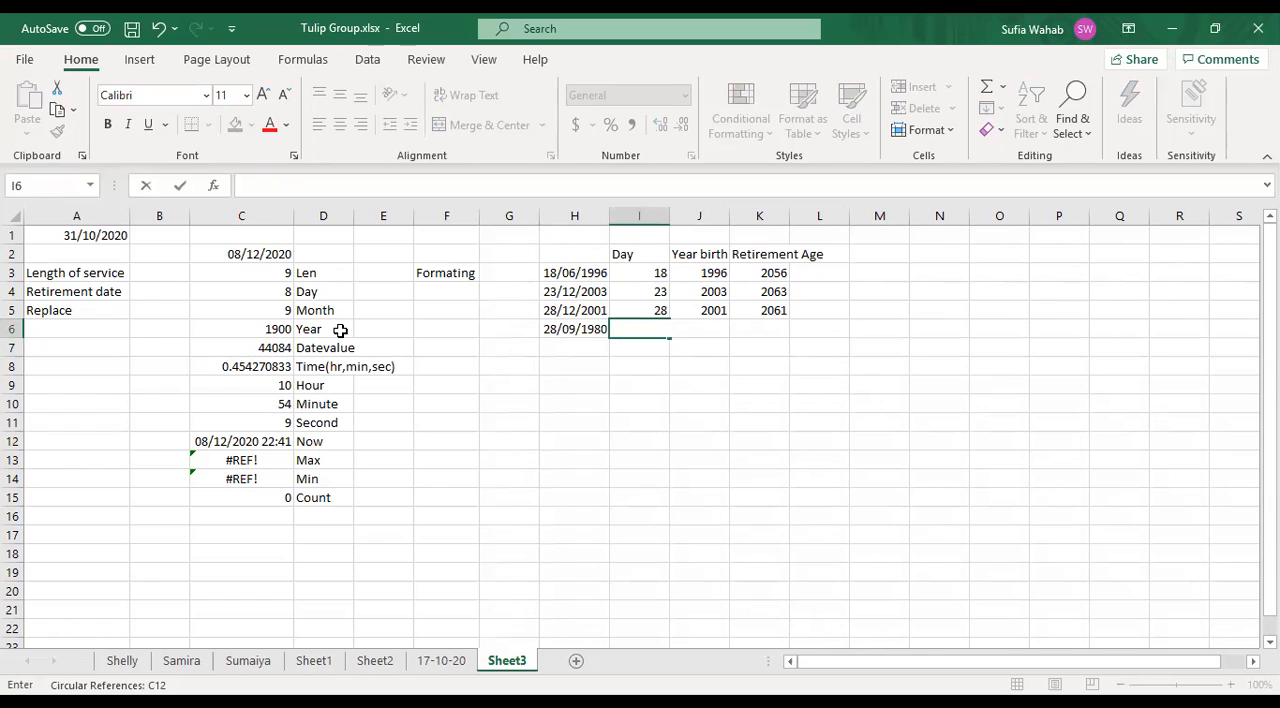
pyautogui.click(340, 330)
pyautogui.click(316, 352)
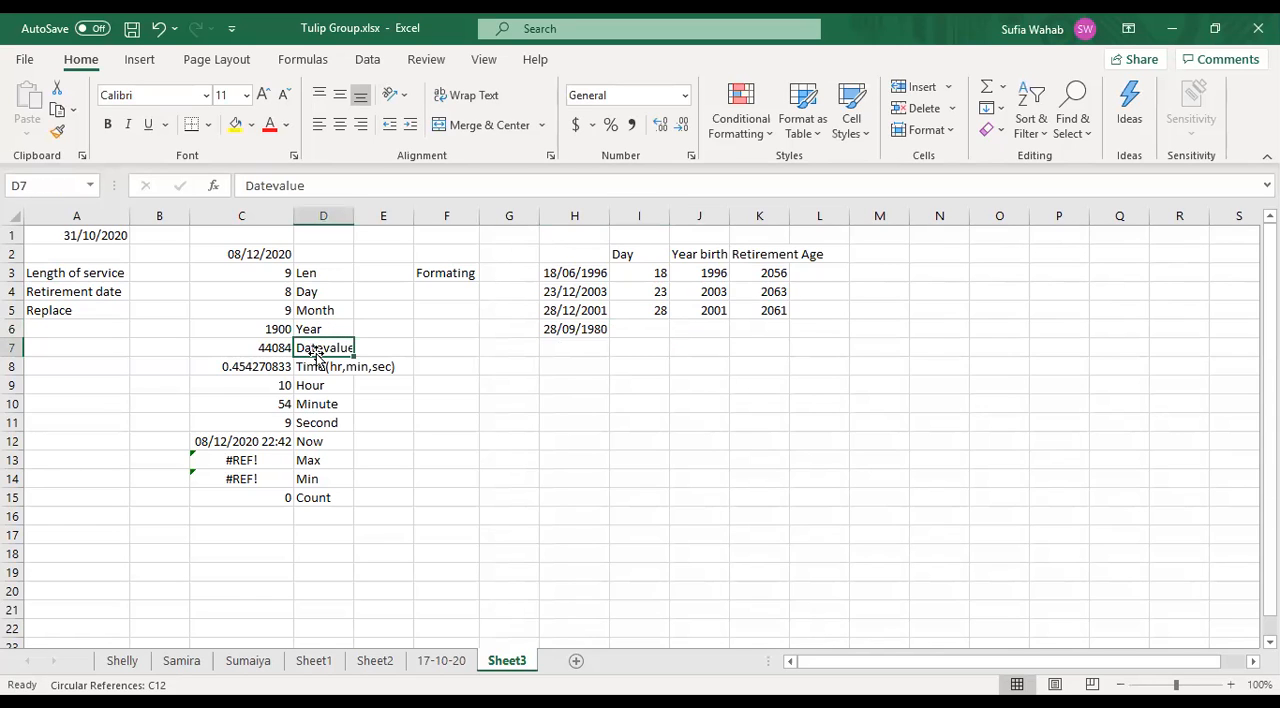
# - Check the existing DATEVALUE formula in cell C7, and enter the text Datevalue("08/12/2020 in cell I7
pyautogui.click(256, 369)
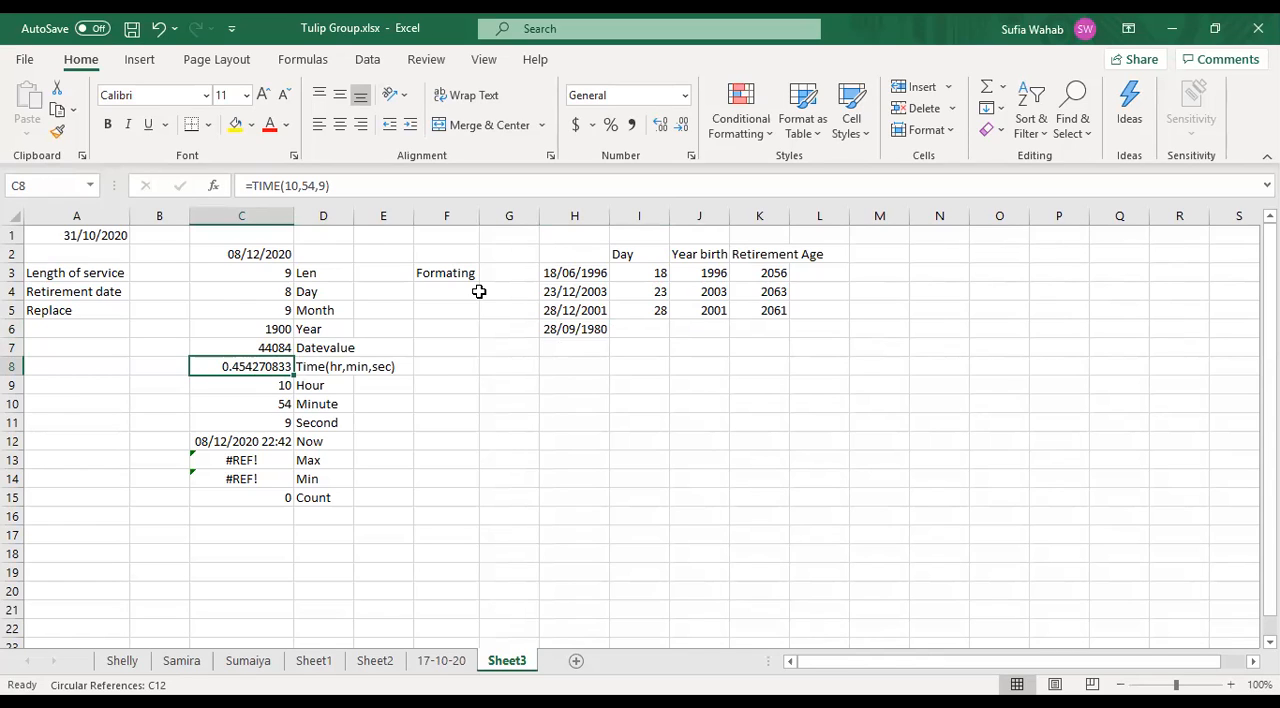
pyautogui.press('Up')
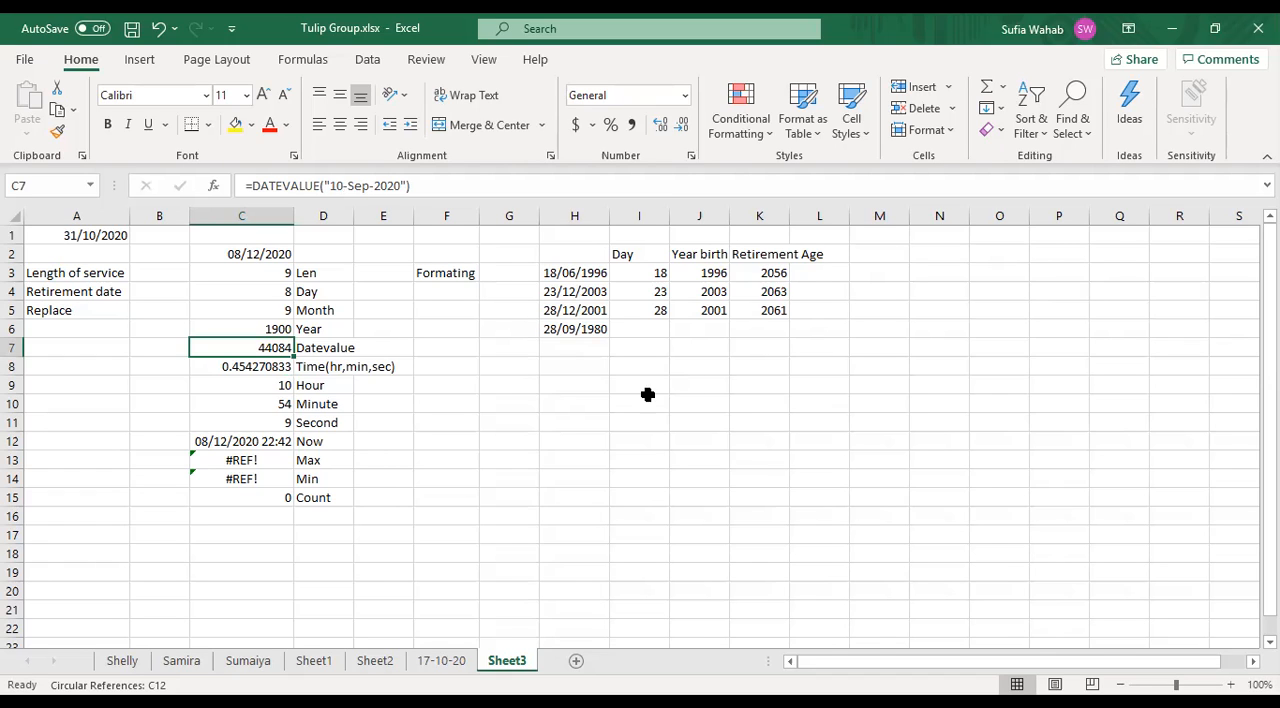
pyautogui.click(584, 347)
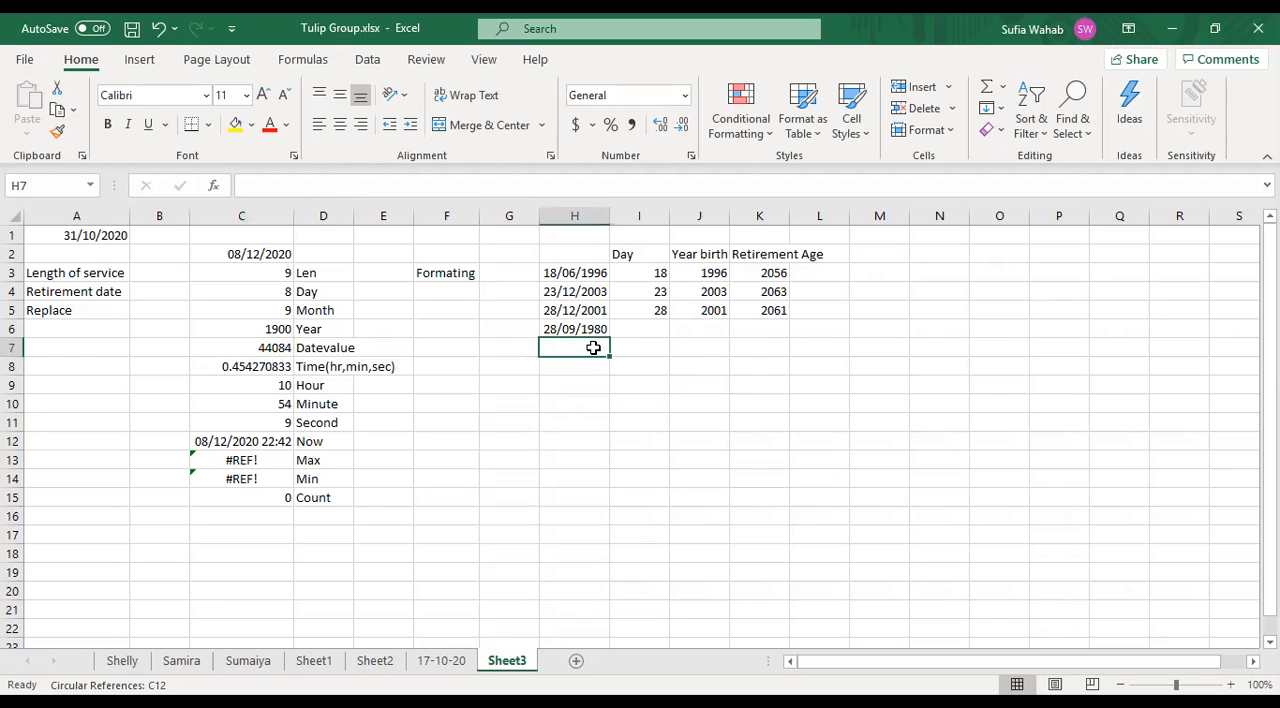
pyautogui.click(648, 346)
pyautogui.write('Date')
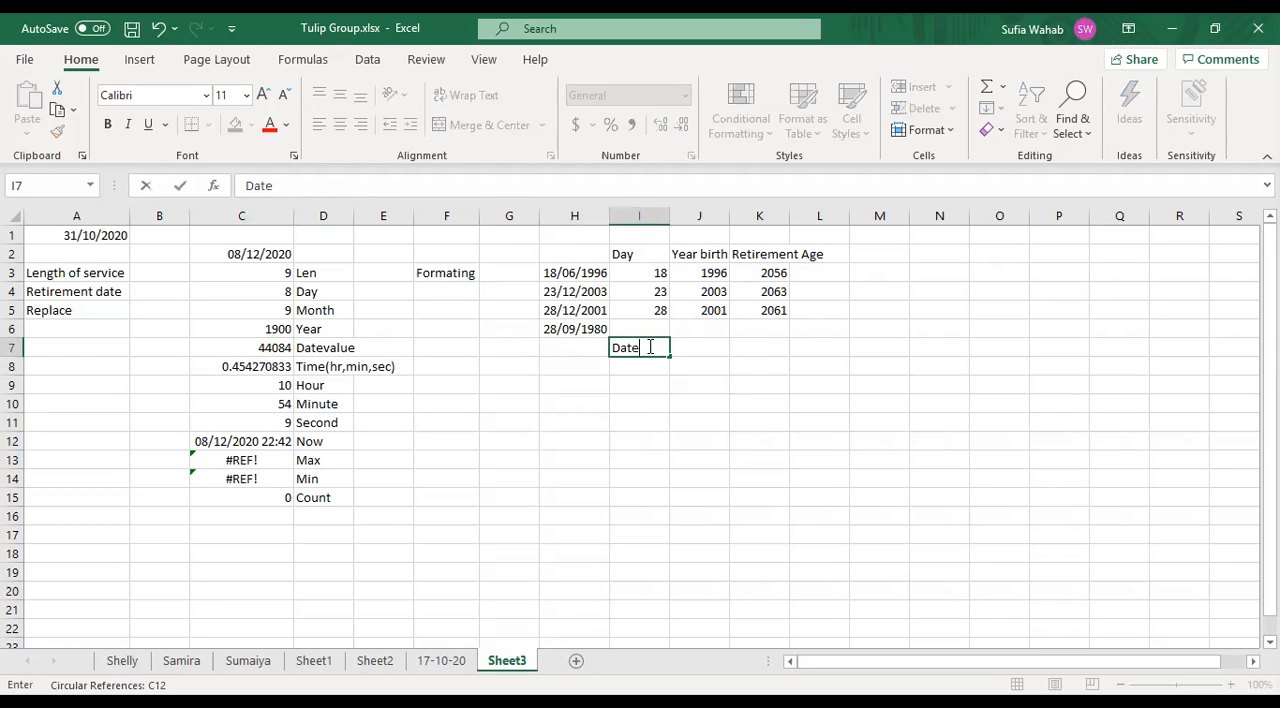
pyautogui.write('value(')
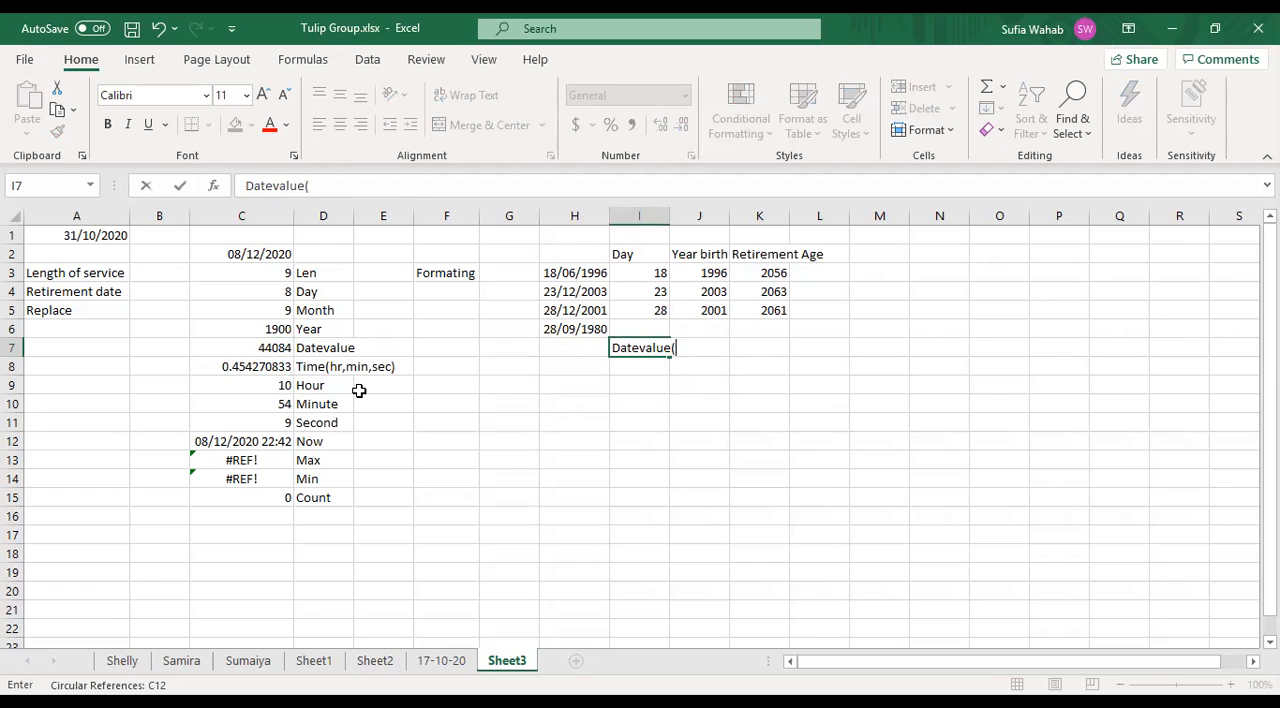
pyautogui.hotkey('alt', 'Tab')
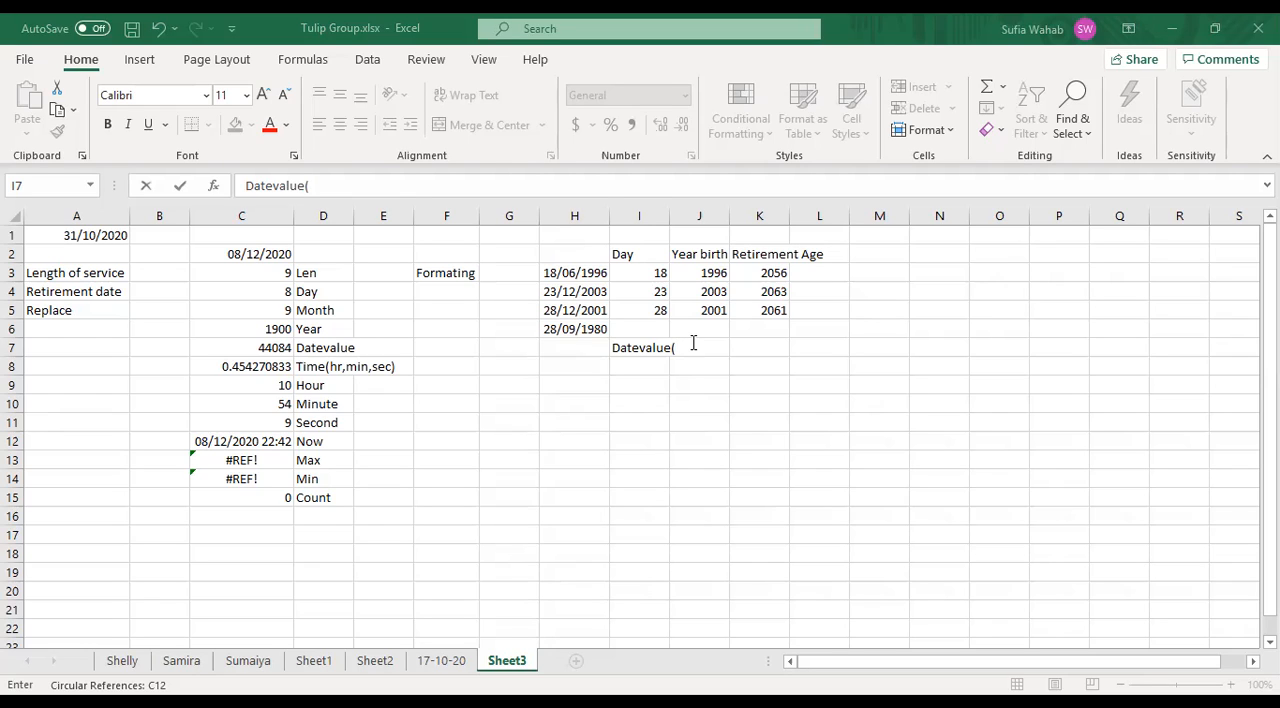
pyautogui.write('"')
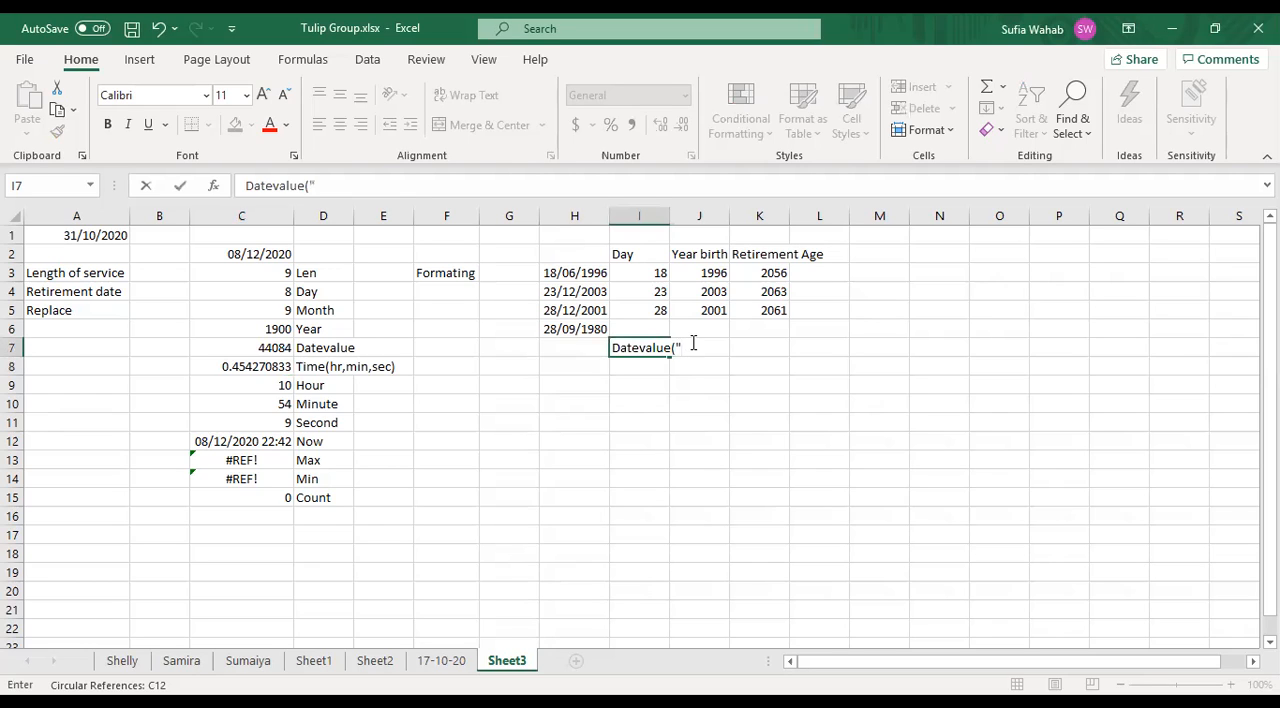
pyautogui.write('08/12/2020')
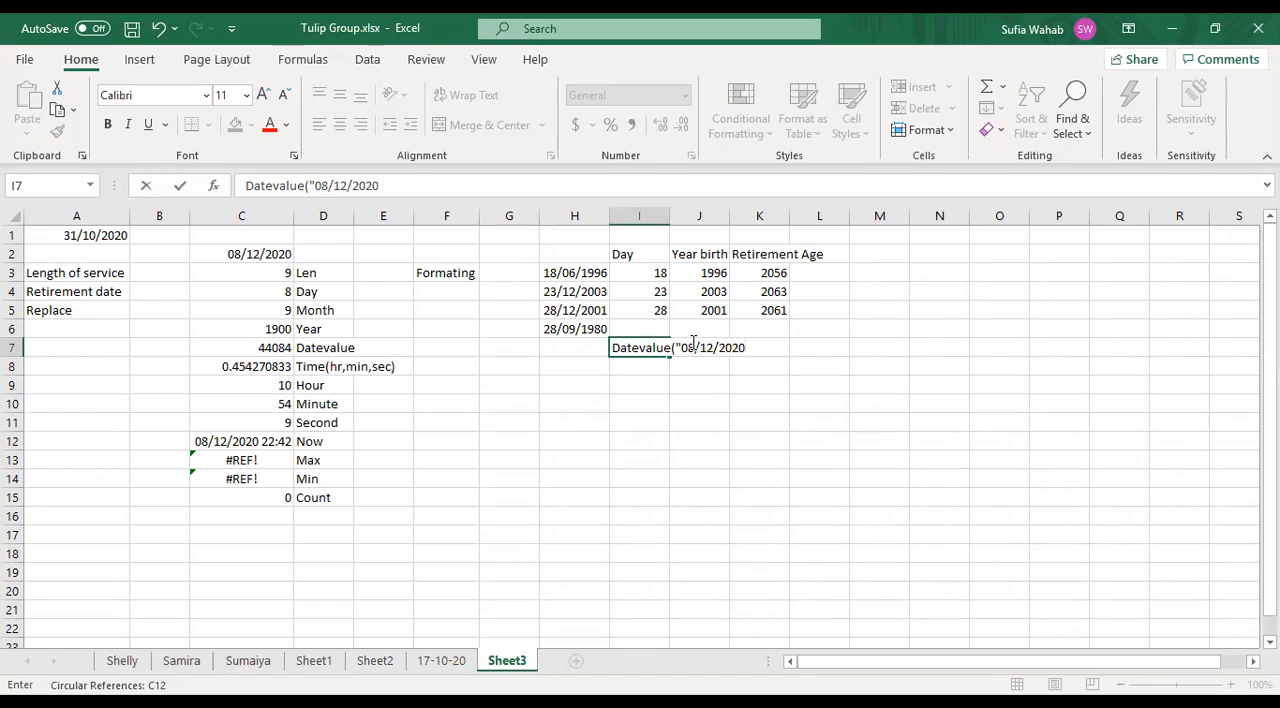
pyautogui.press('Return')
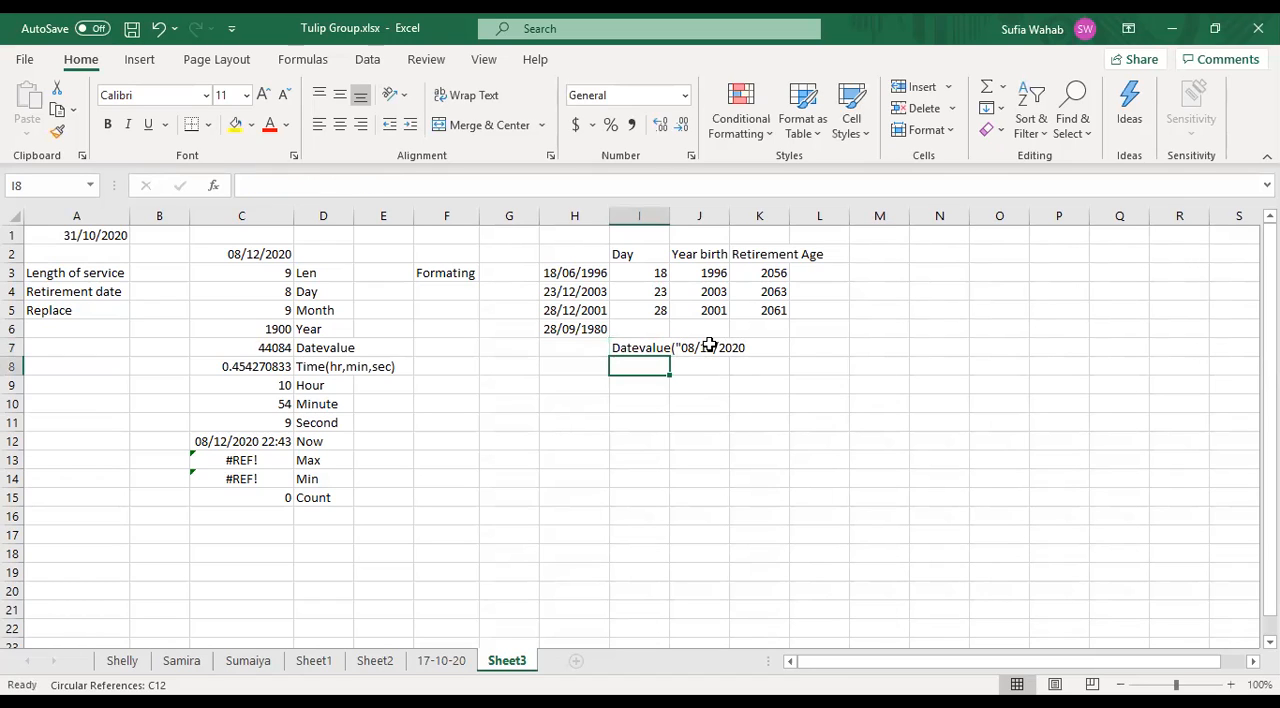
# - Complete the Datevalue text in cell I7 with the closing quotation mark and parenthesis
pyautogui.click(650, 347)
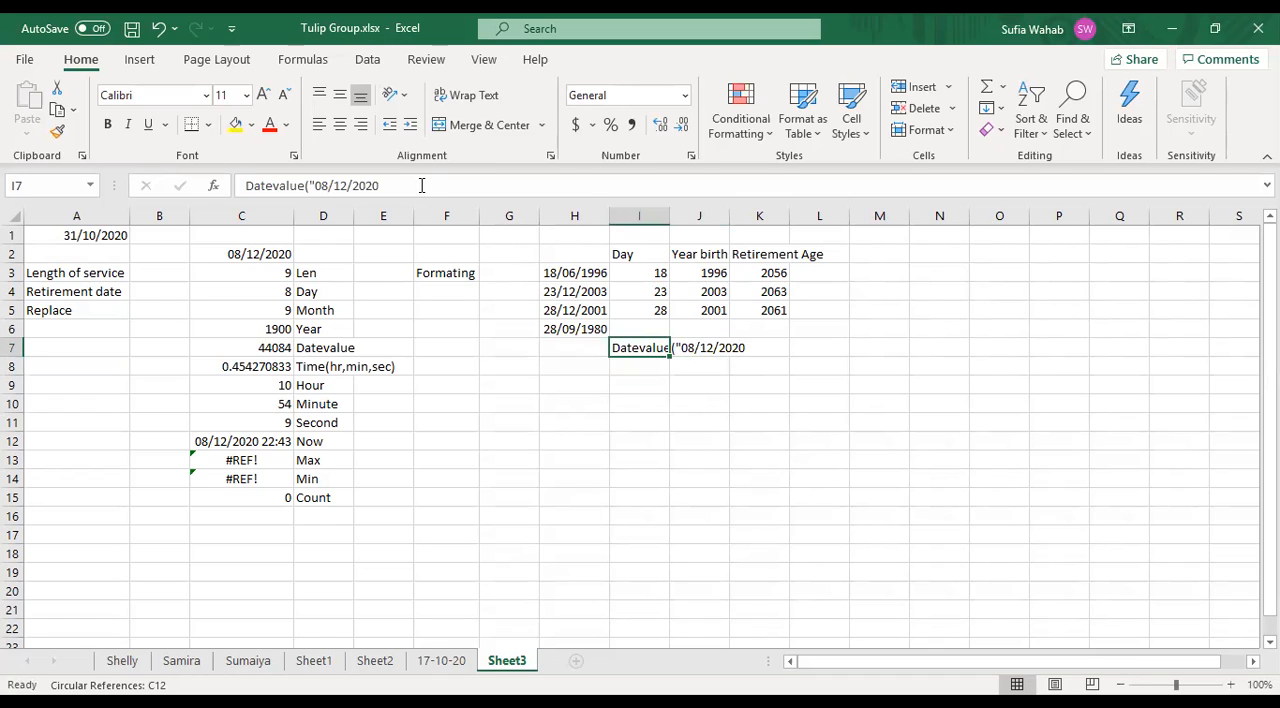
pyautogui.click(391, 186)
pyautogui.write('")')
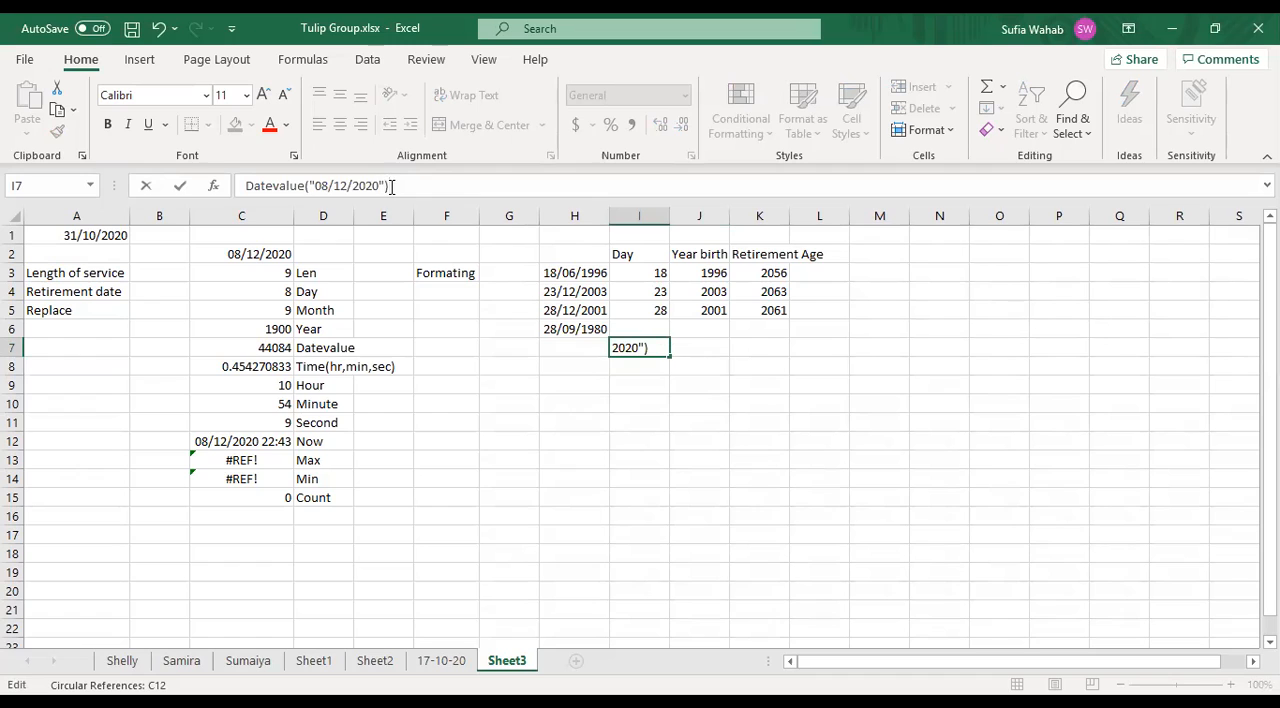
pyautogui.press('Return')
pyautogui.click(628, 335)
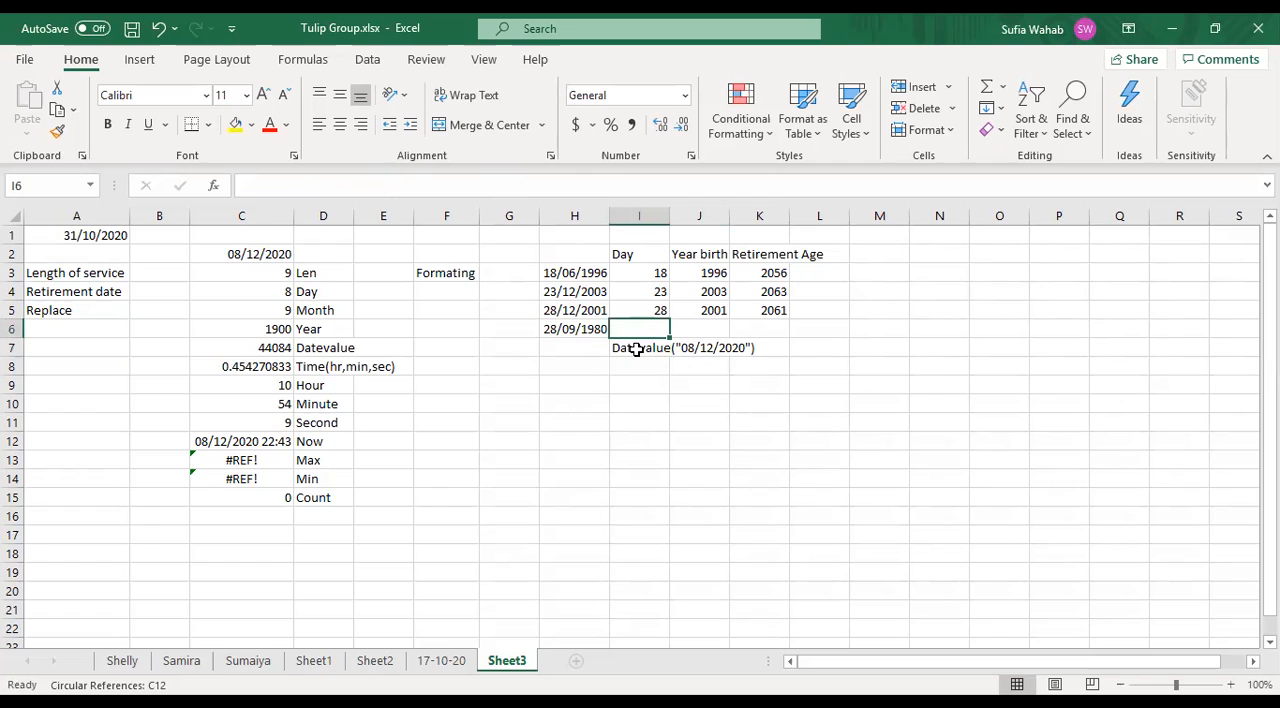
# - Convert the text in cell I7 into the formula =DATEVALUE("08/12/2020") by adding the leading equals sign
pyautogui.click(636, 348)
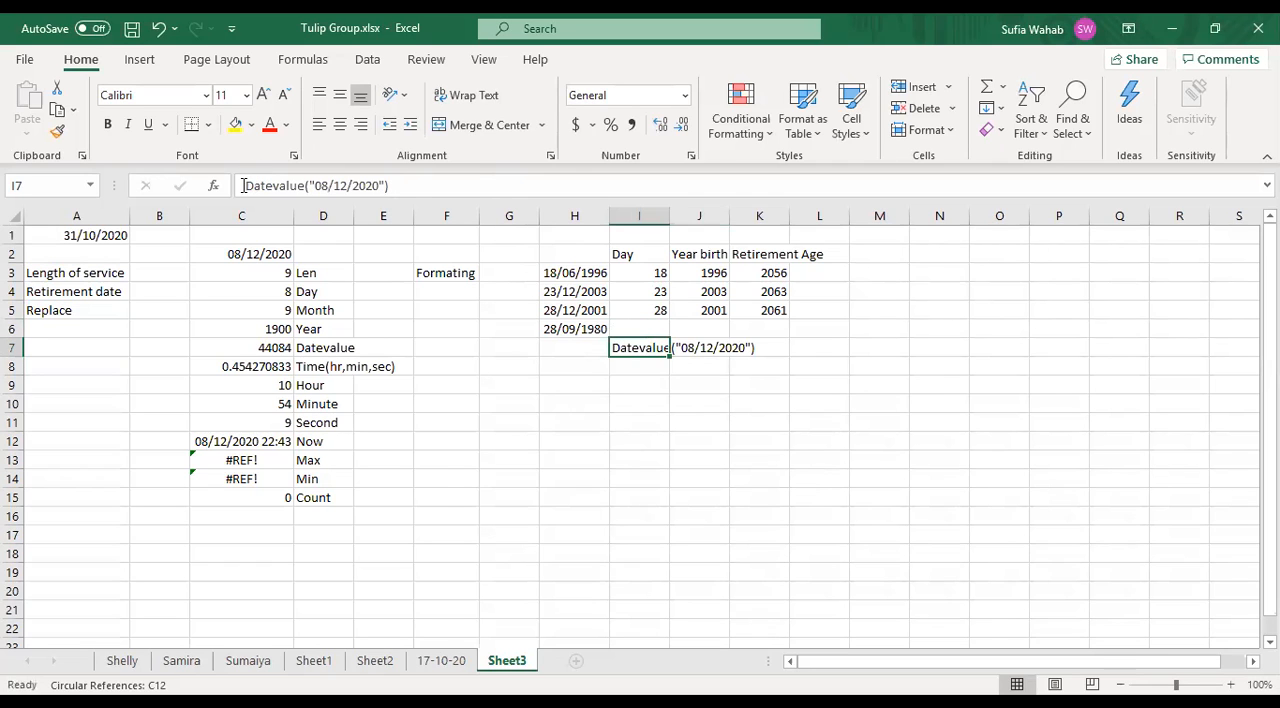
pyautogui.click(243, 185)
pyautogui.write('=')
pyautogui.press('Return')
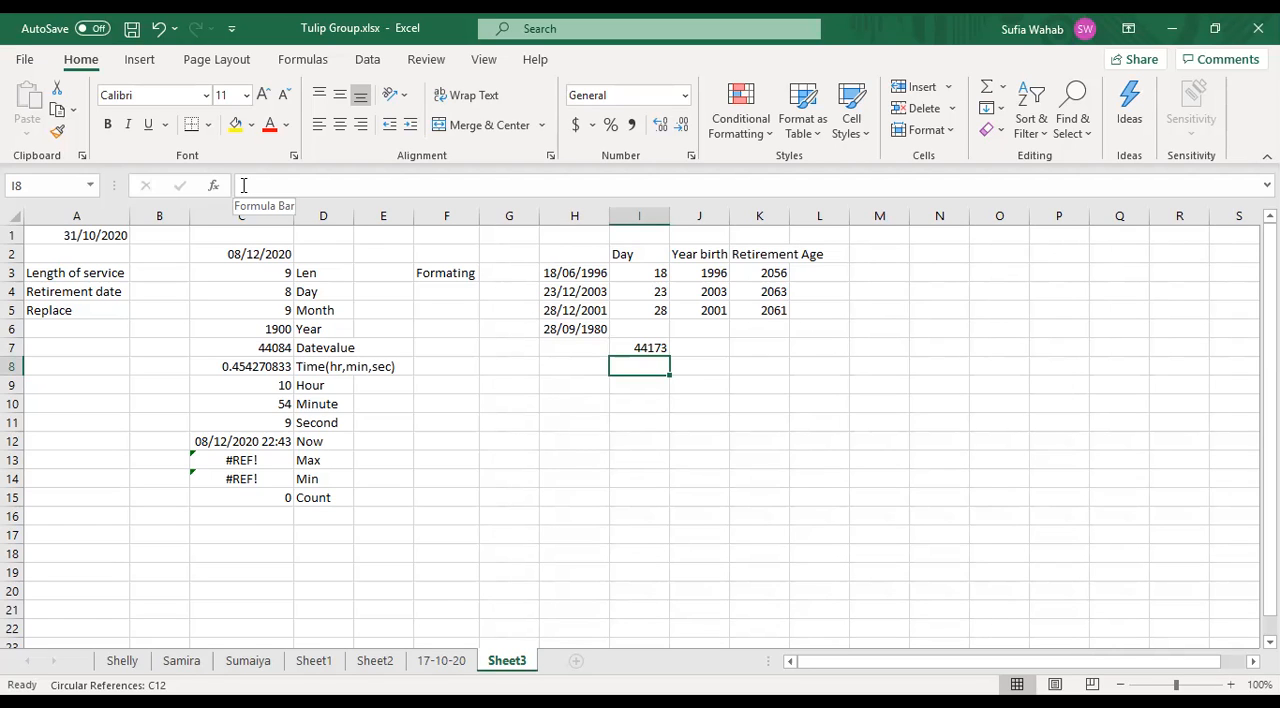
pyautogui.press('Up')
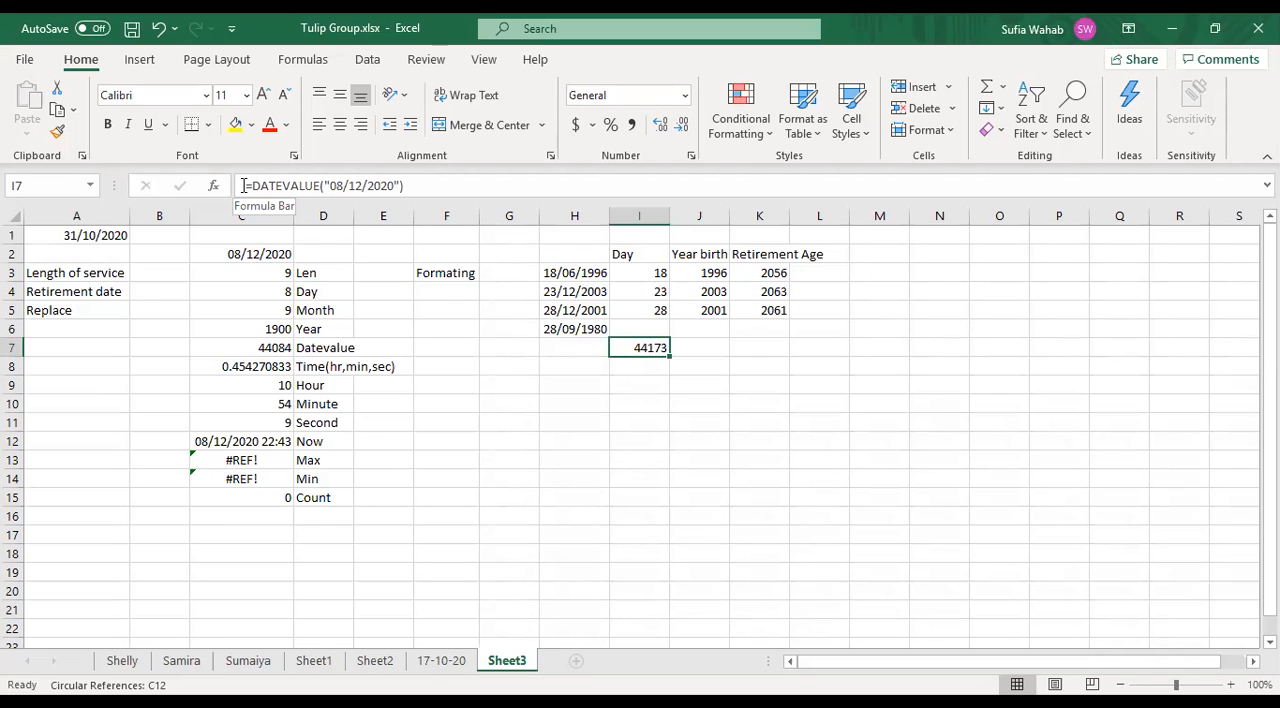
pyautogui.press('Return')
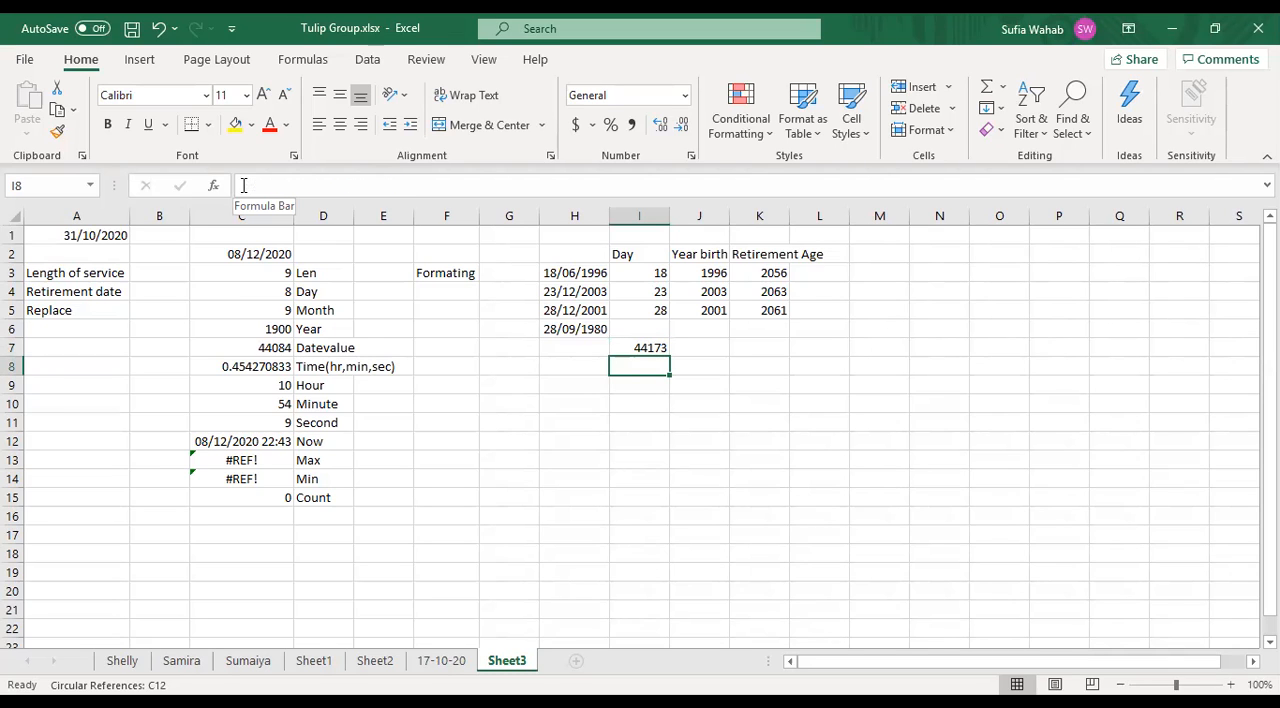
pyautogui.write('Time')
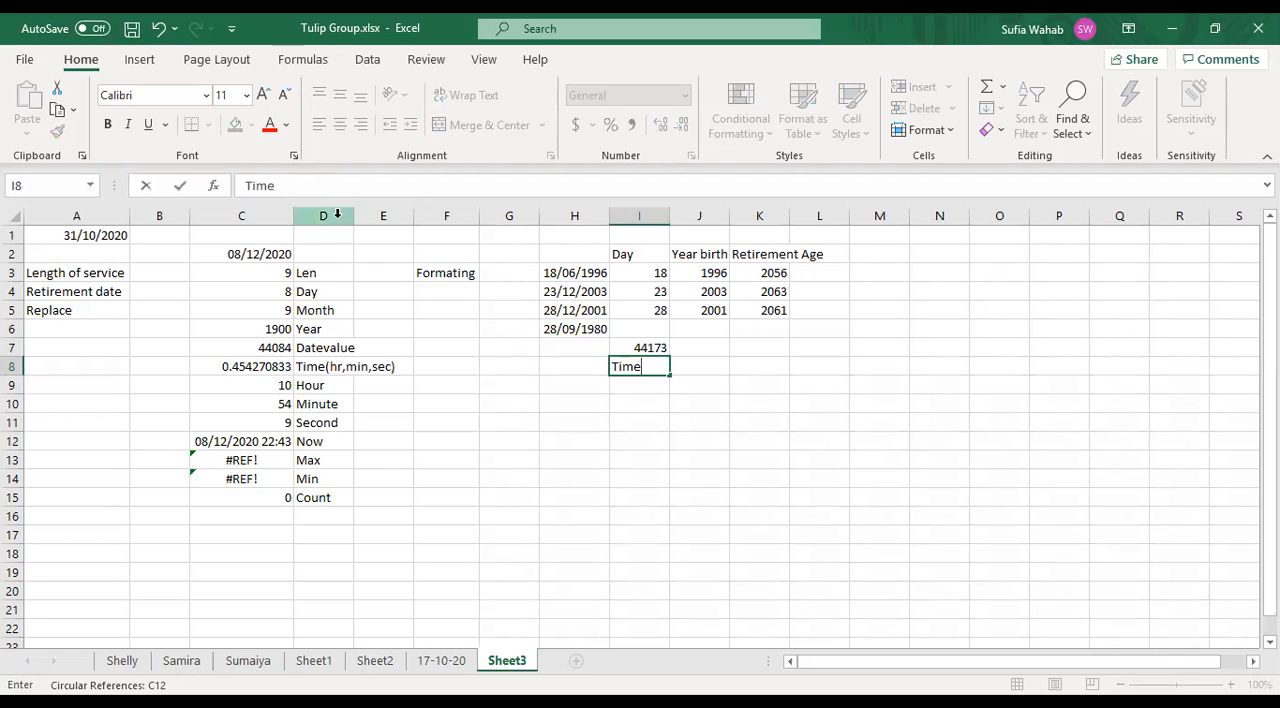
pyautogui.click(576, 368)
pyautogui.write('=')
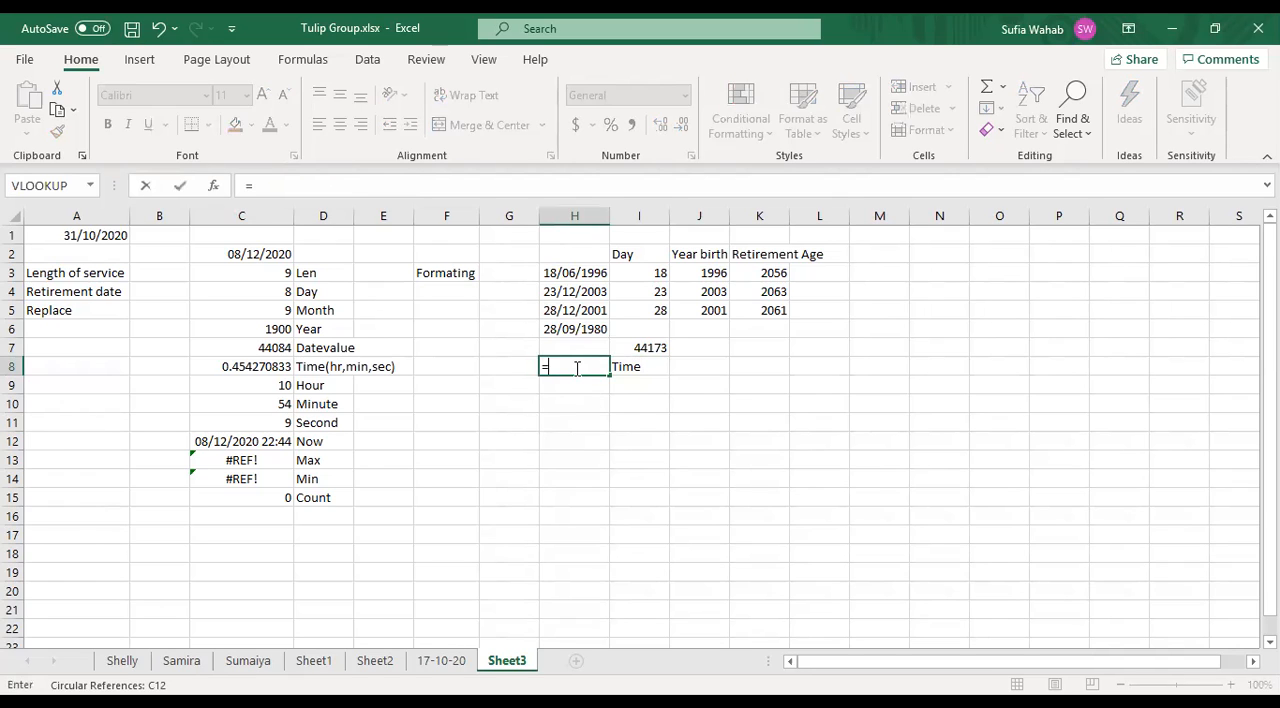
pyautogui.write('time')
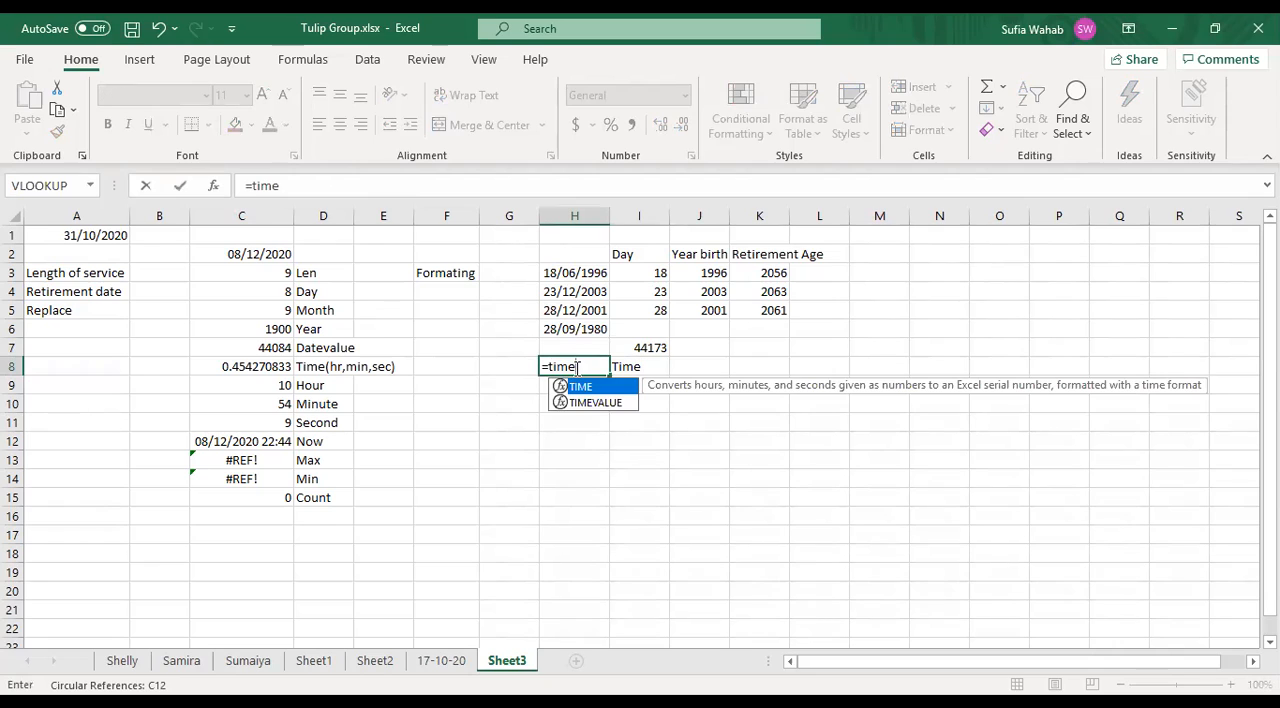
pyautogui.write('(')
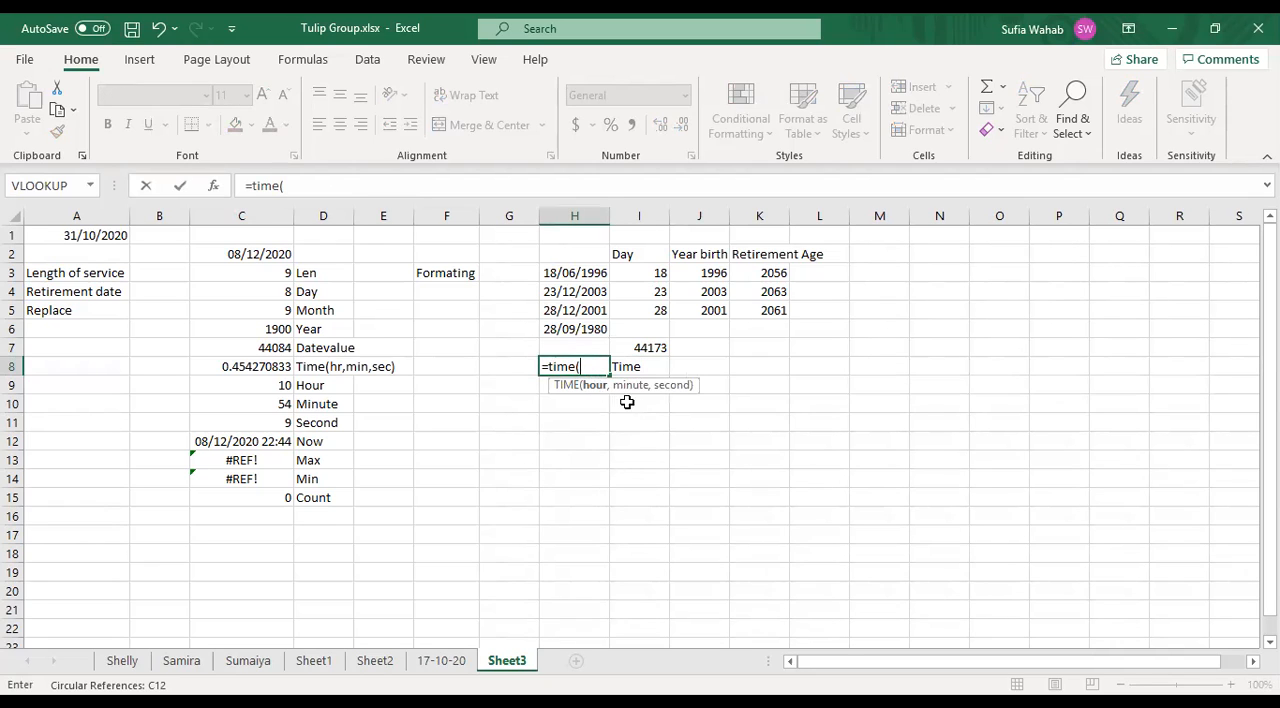
pyautogui.press('BackSpace')
pyautogui.press('BackSpace')
pyautogui.press('BackSpace')
pyautogui.press('BackSpace')
pyautogui.press('BackSpace')
pyautogui.press('BackSpace')
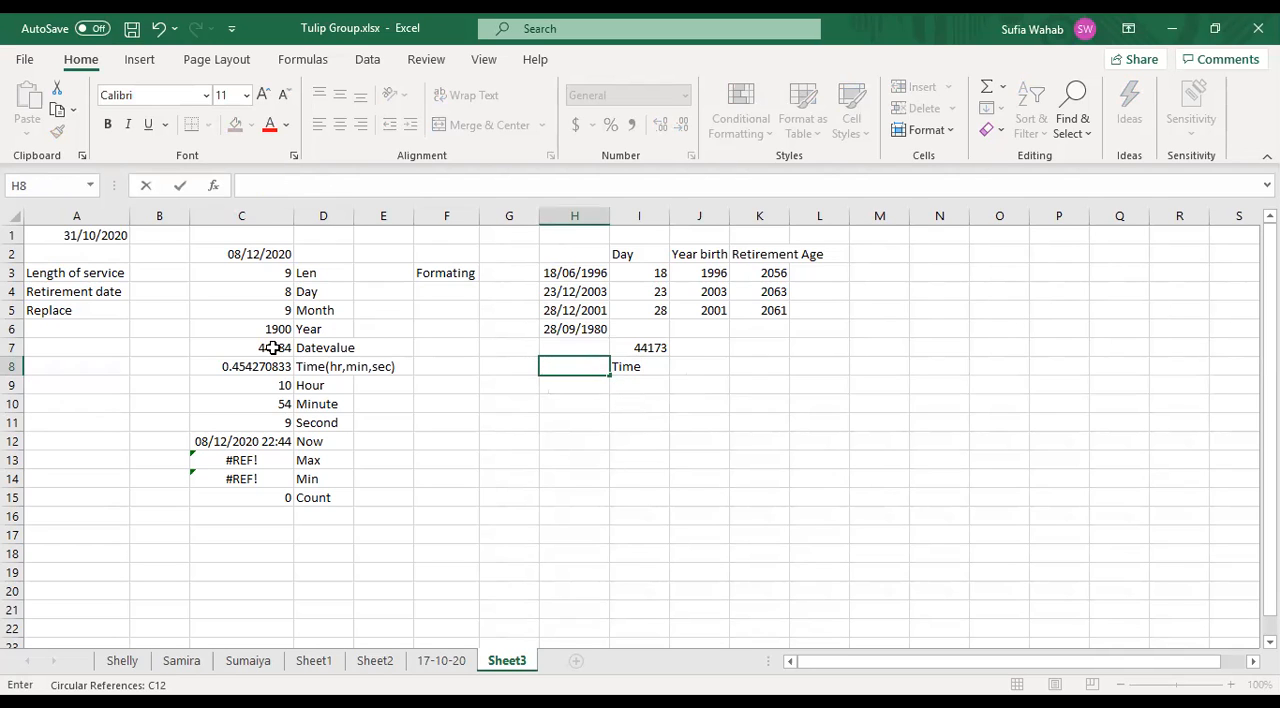
# - Check the TIME example in row 8, and try to replace the Time label in cell I8 with =time(2 6 4)
pyautogui.click(318, 366)
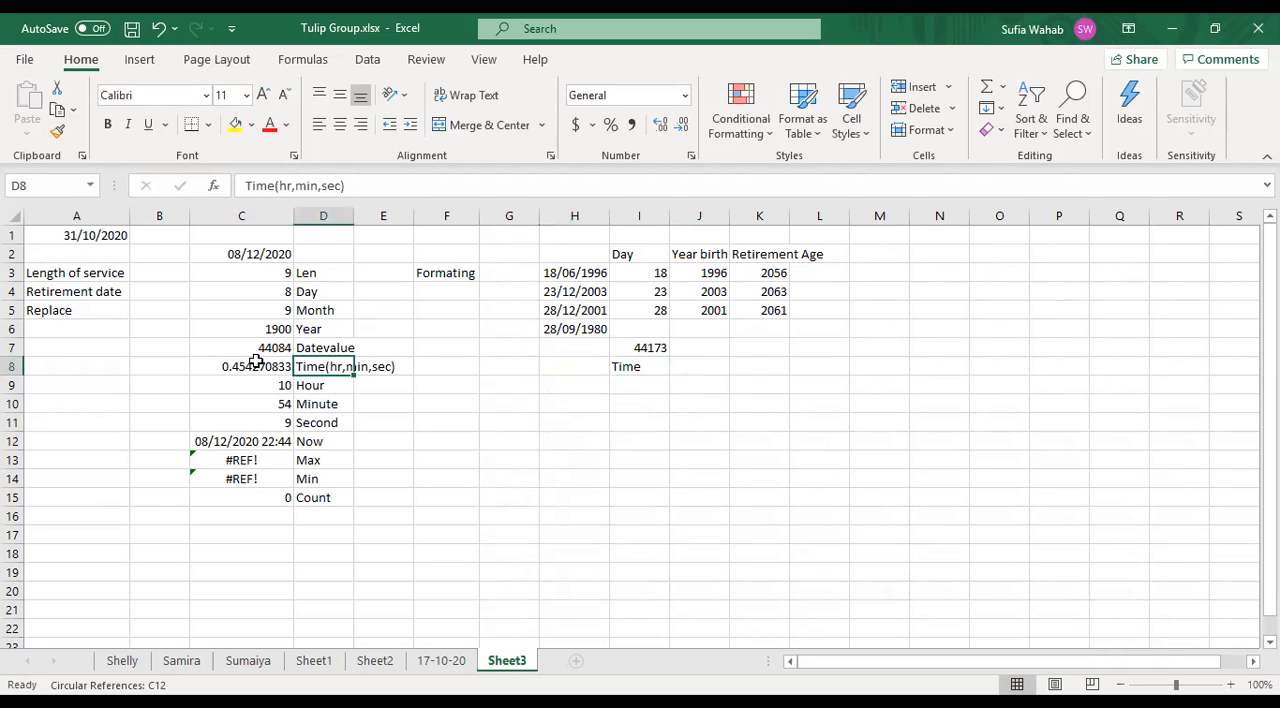
pyautogui.click(256, 364)
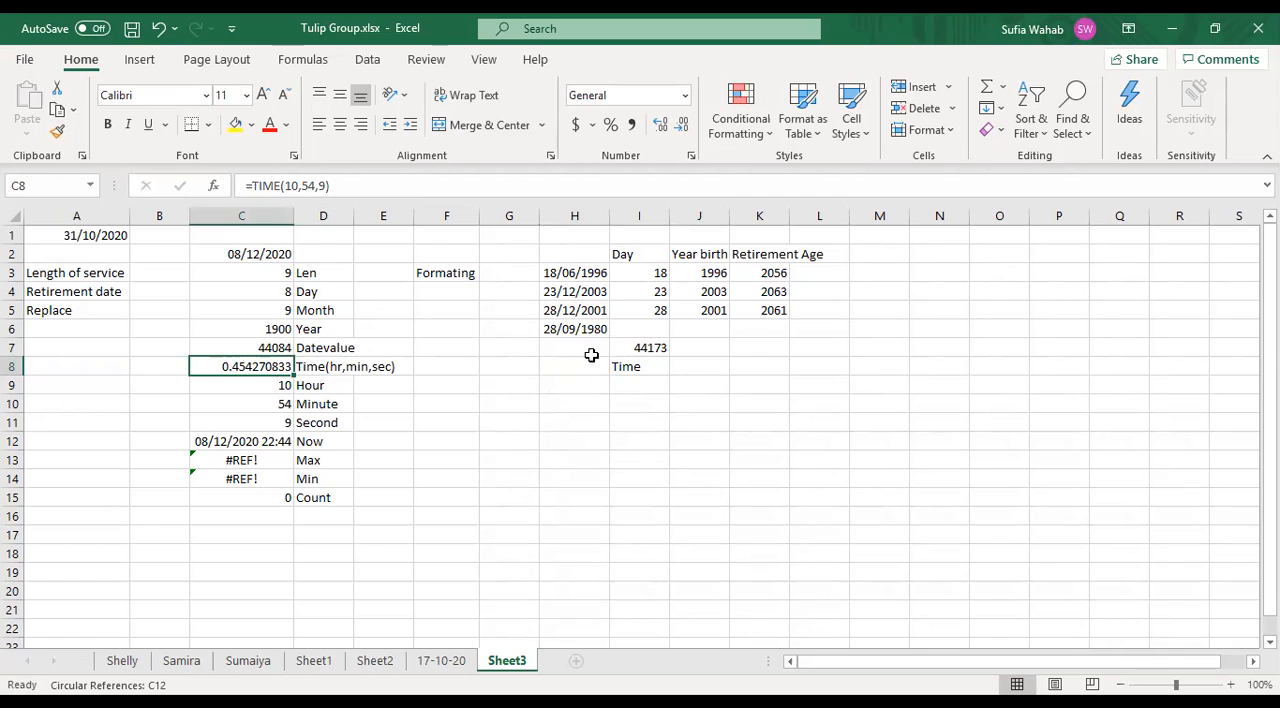
pyautogui.click(674, 437)
pyautogui.click(700, 367)
pyautogui.click(648, 368)
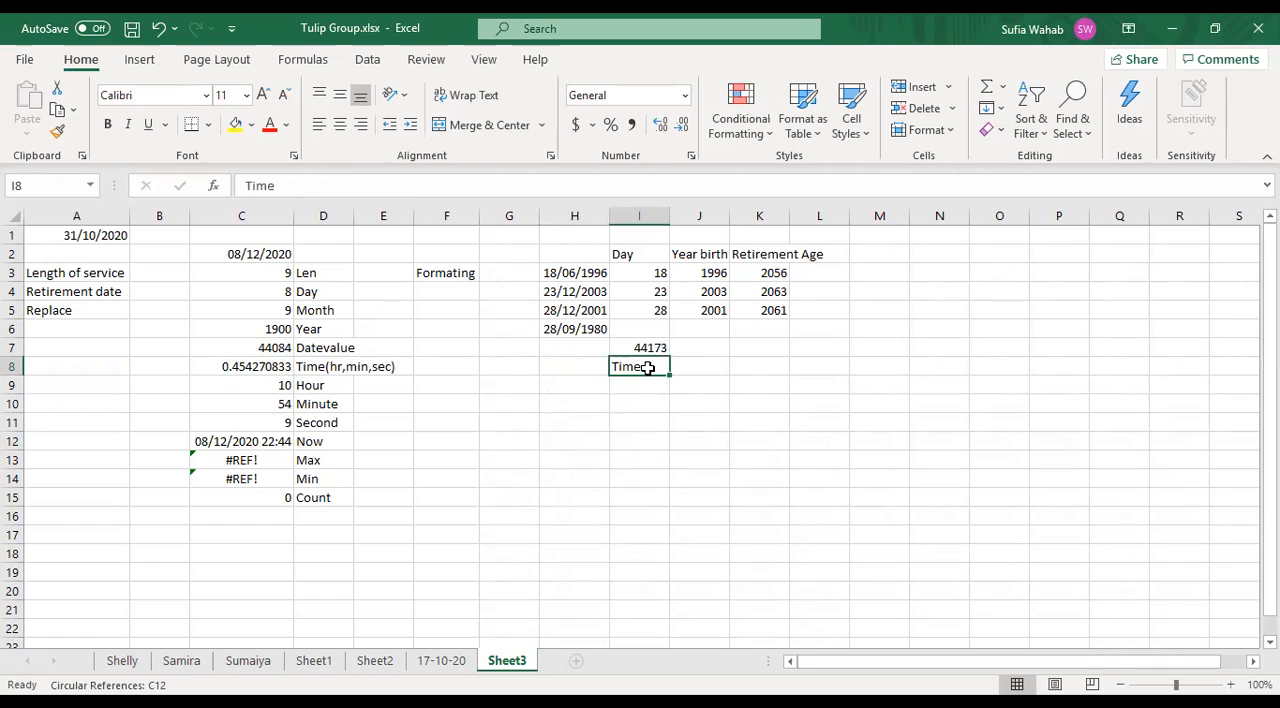
pyautogui.write('=')
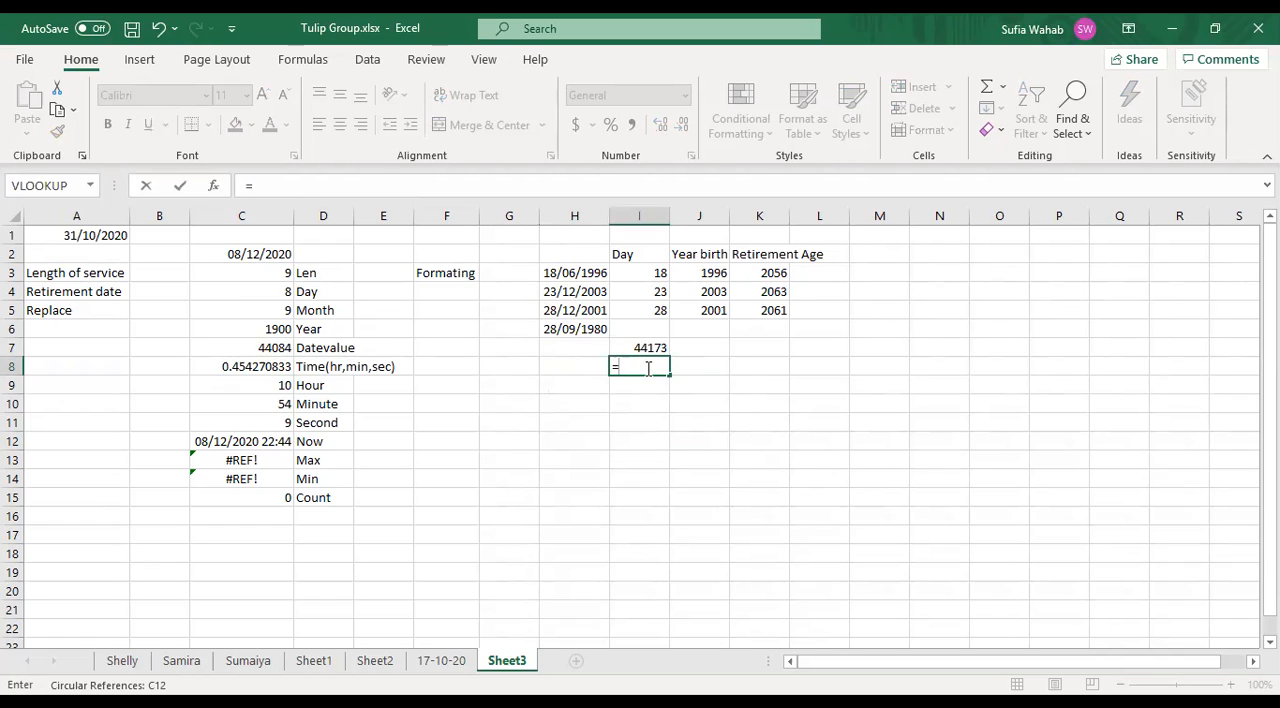
pyautogui.write('time')
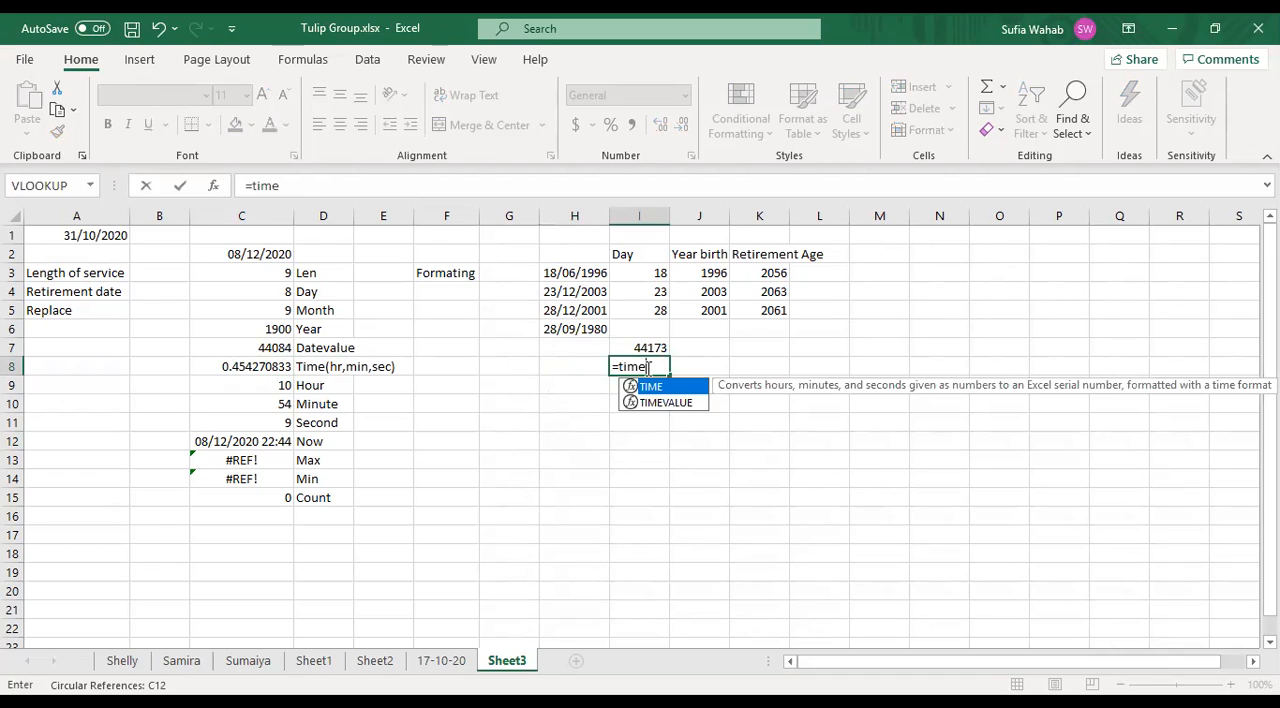
pyautogui.write('(')
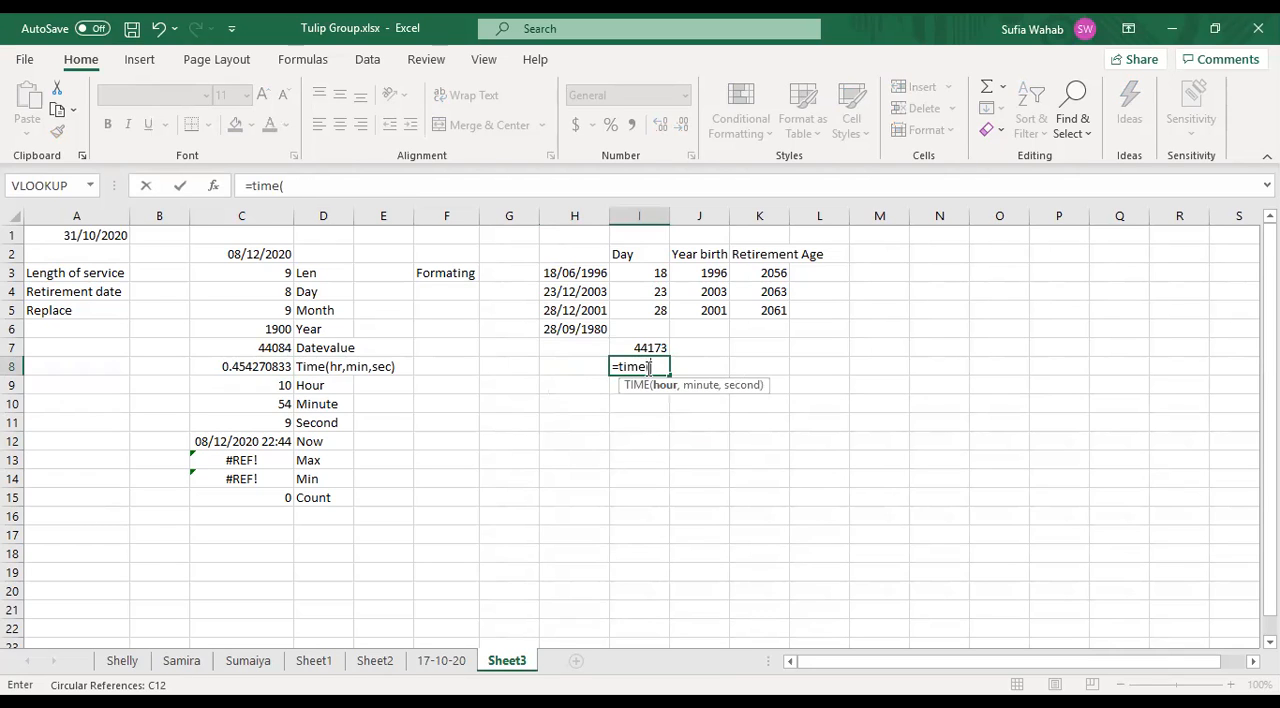
pyautogui.write('2 6 s')
pyautogui.press('BackSpace')
pyautogui.write('4s')
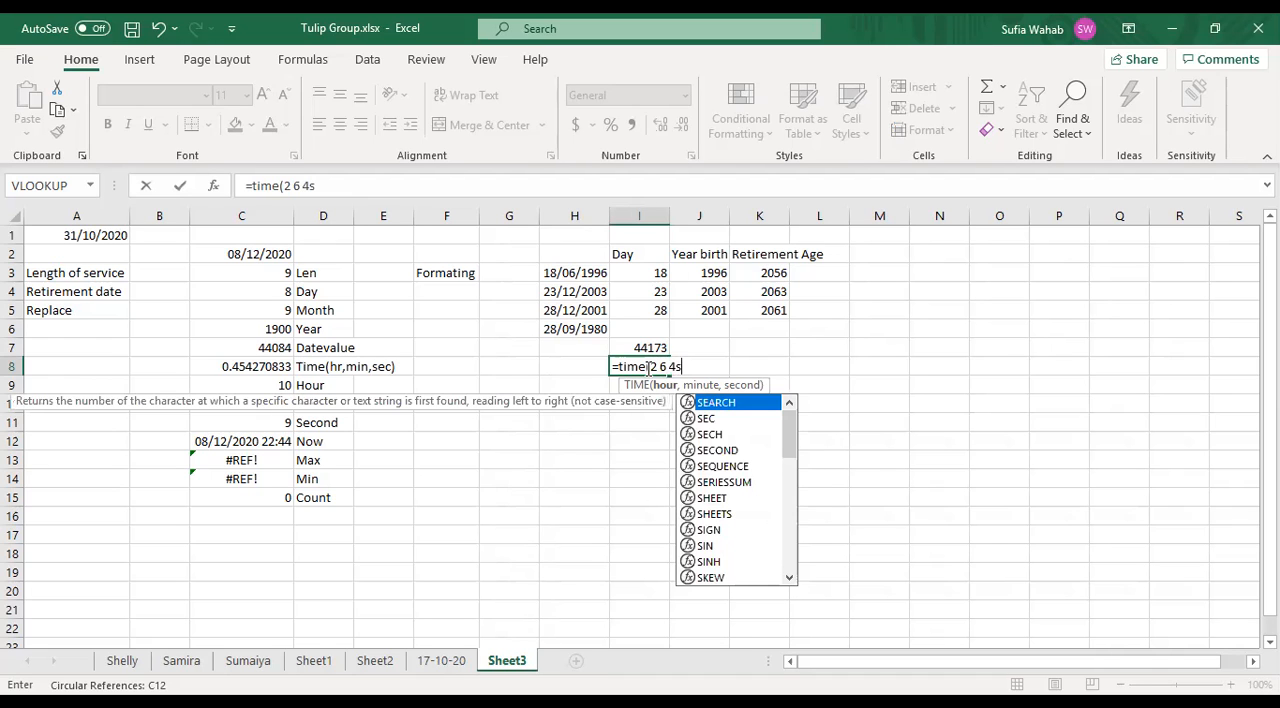
pyautogui.press('BackSpace')
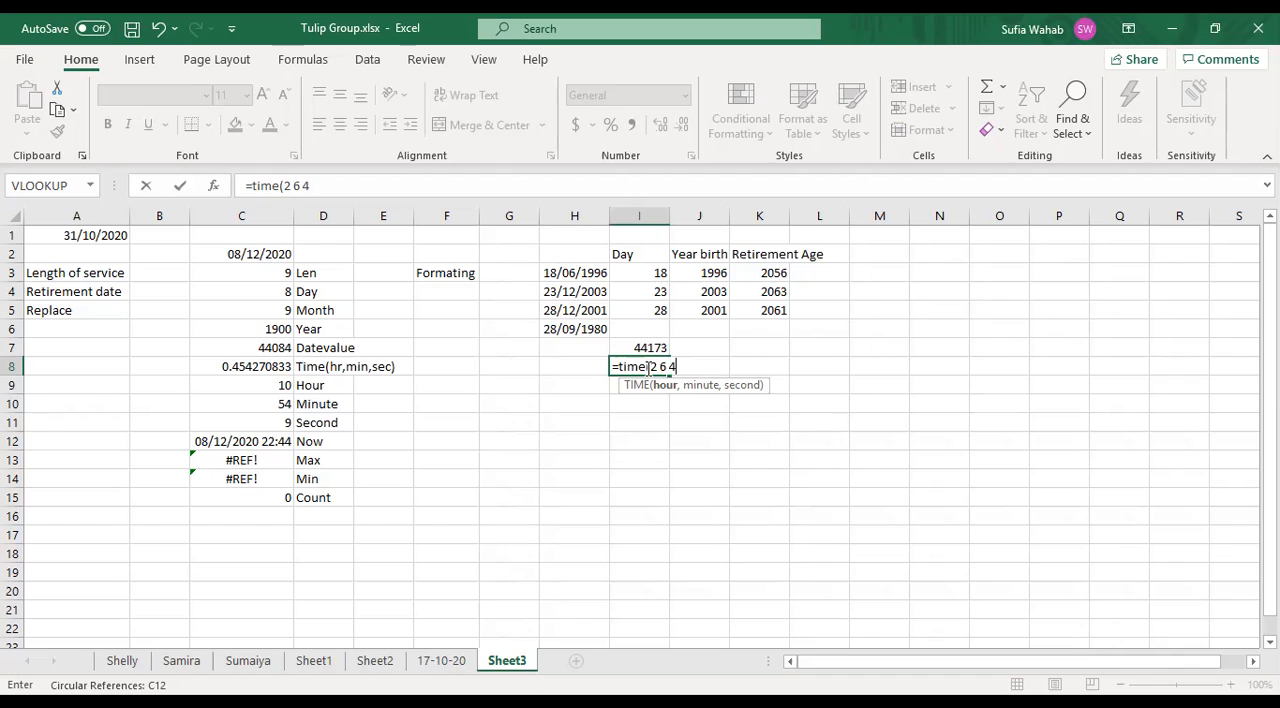
pyautogui.write(')')
pyautogui.press('Return')
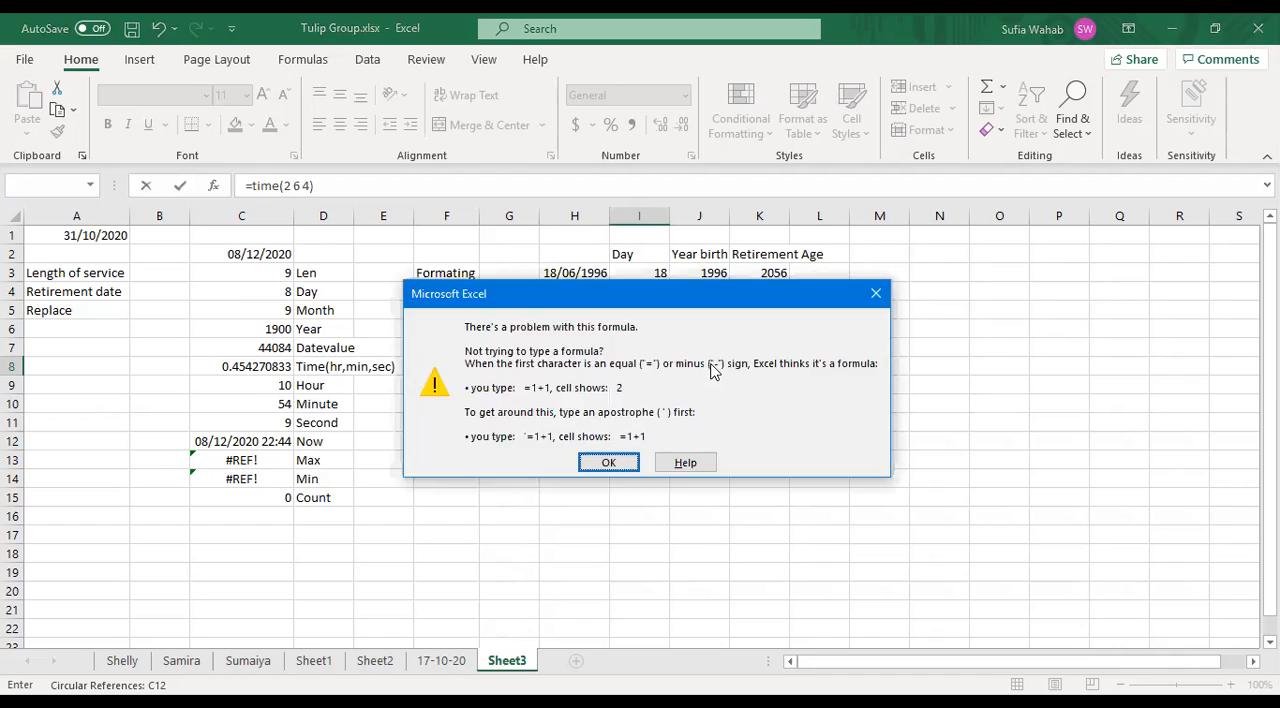
pyautogui.click(612, 465)
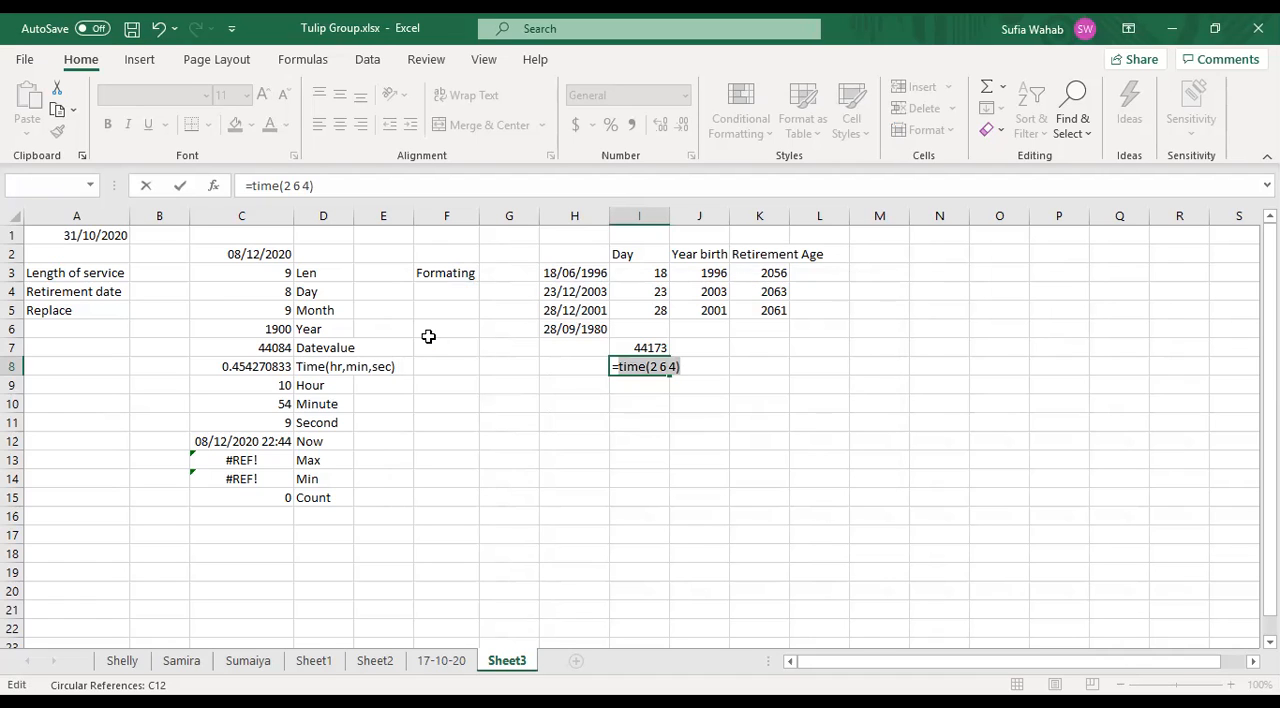
# - Try to submit the same TIME formula in cell I8 again, and clear the cell's contents
pyautogui.click(645, 366)
pyautogui.press('Return')
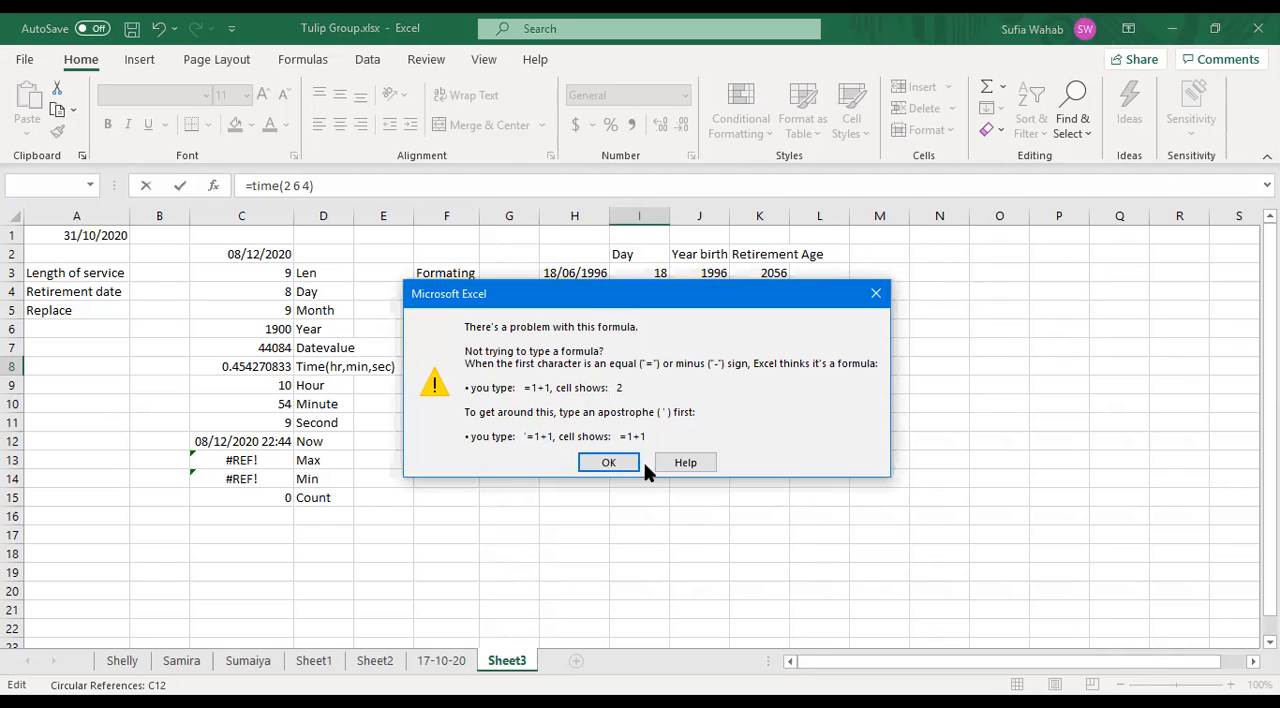
pyautogui.click(626, 466)
pyautogui.press('BackSpace')
pyautogui.press('BackSpace')
pyautogui.press('BackSpace')
pyautogui.press('BackSpace')
pyautogui.press('BackSpace')
pyautogui.press('BackSpace')
pyautogui.press('BackSpace')
pyautogui.press('BackSpace')
pyautogui.press('BackSpace')
pyautogui.press('BackSpace')
pyautogui.press('BackSpace')
pyautogui.press('BackSpace')
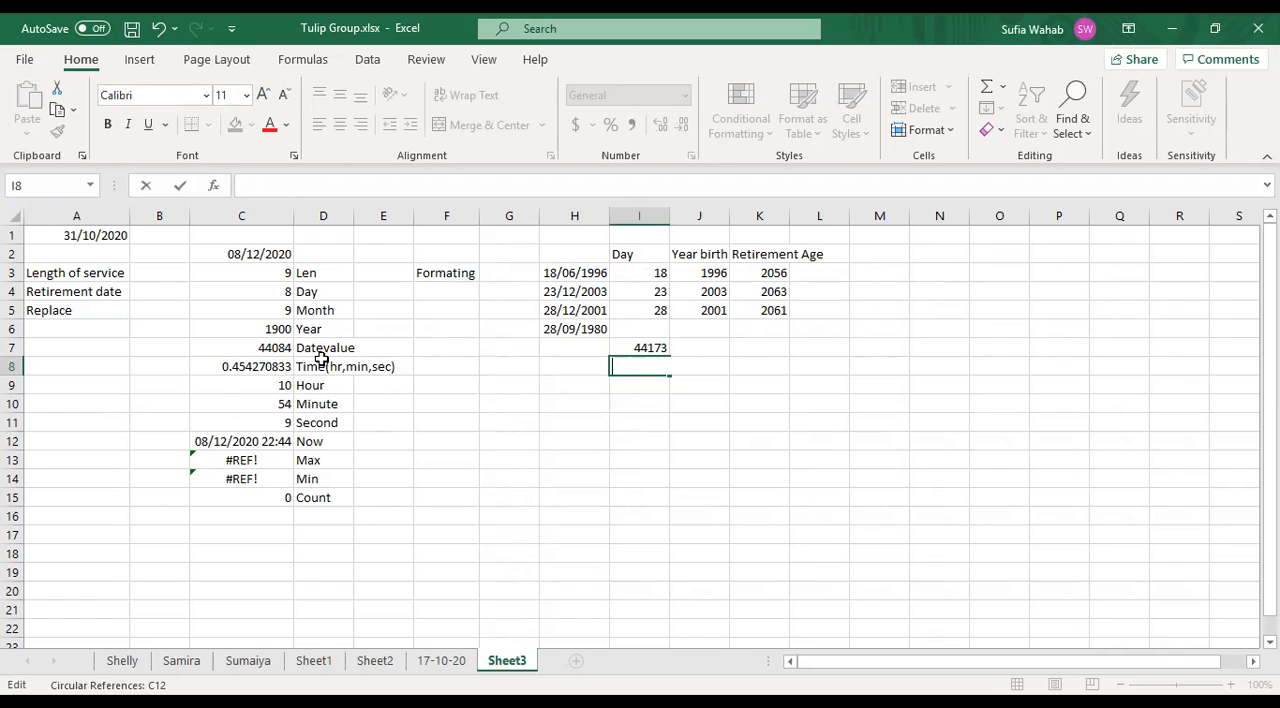
# - Examine the TIME argument label in cell D8 and the existing TIME formula in cell C8
pyautogui.click(310, 368)
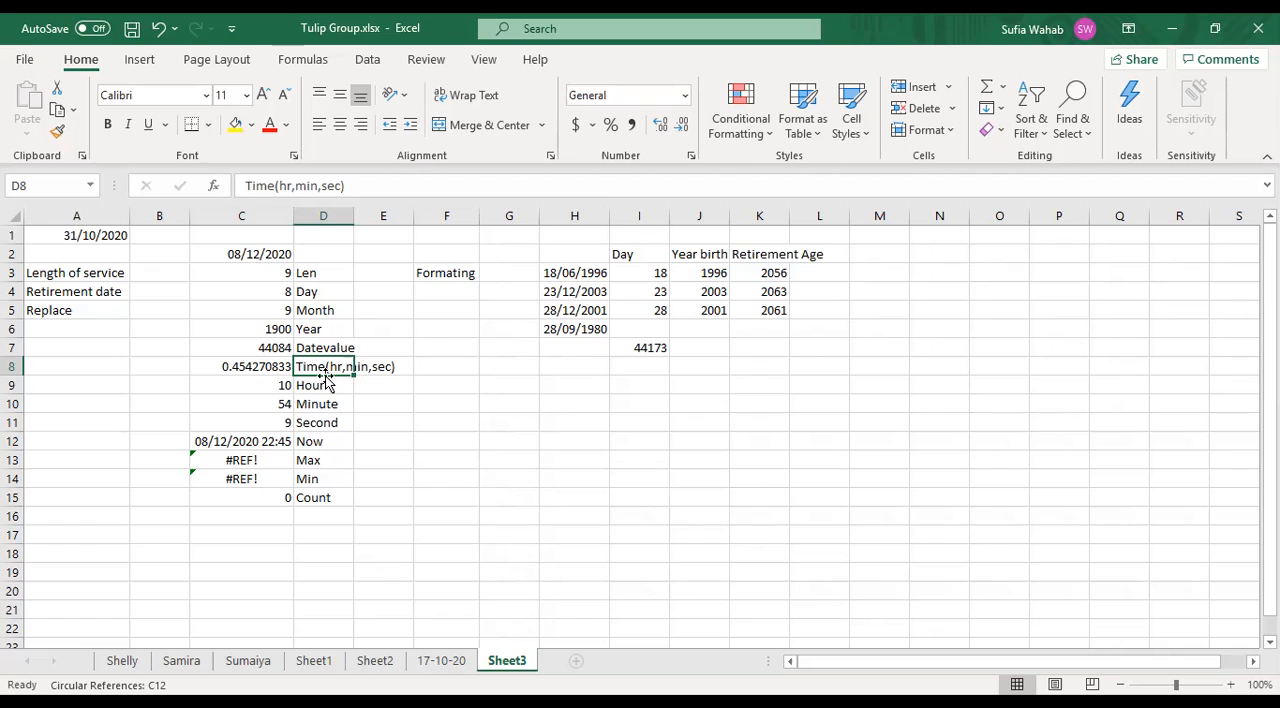
pyautogui.click(258, 369)
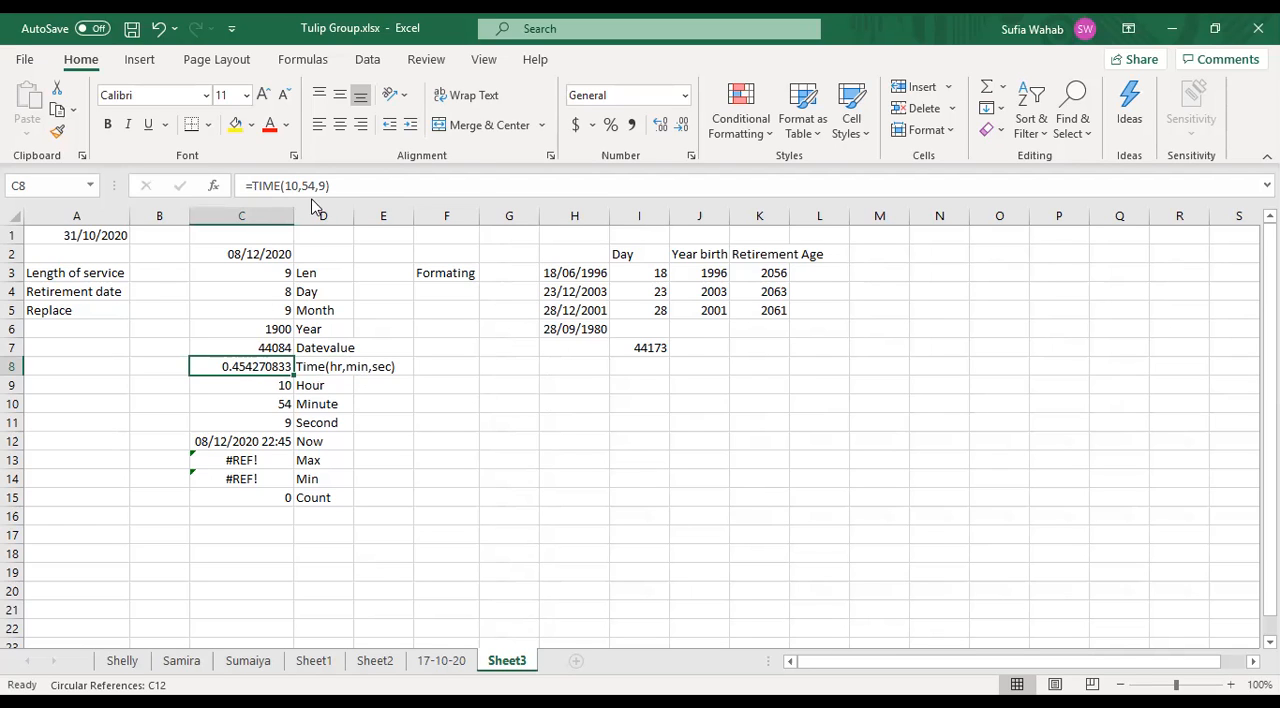
pyautogui.click(477, 385)
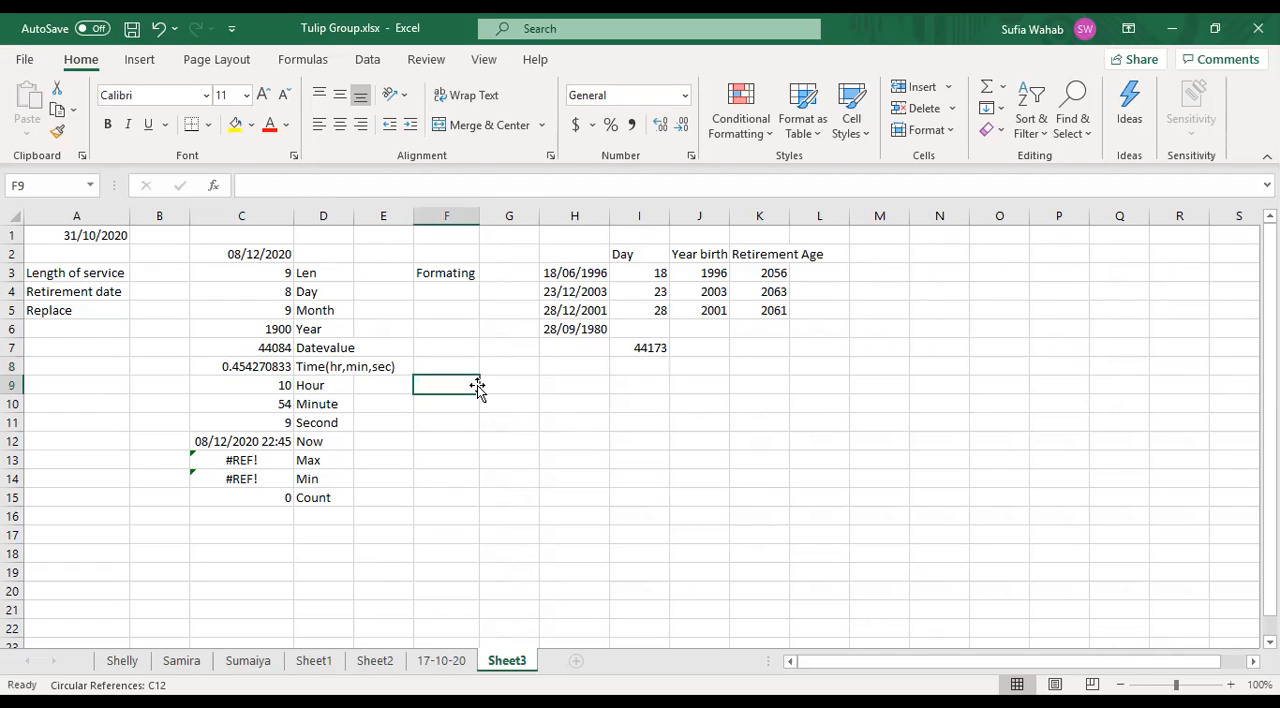
pyautogui.click(638, 367)
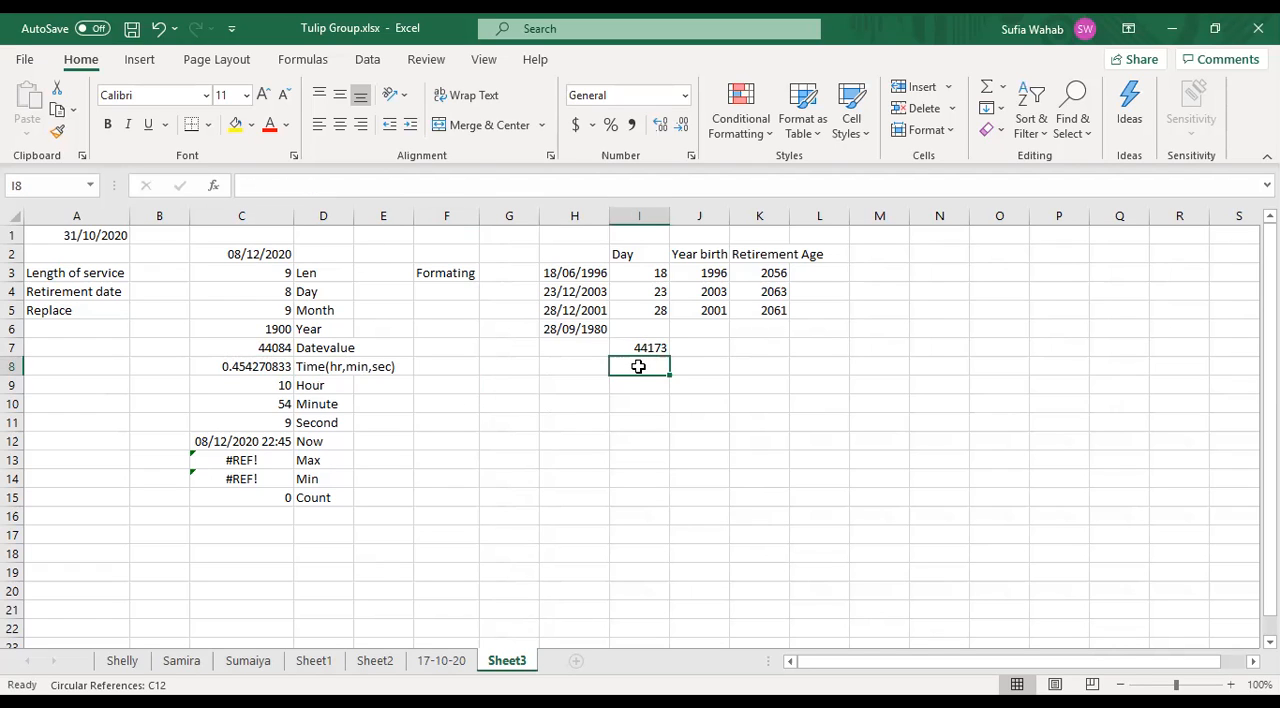
pyautogui.write('=')
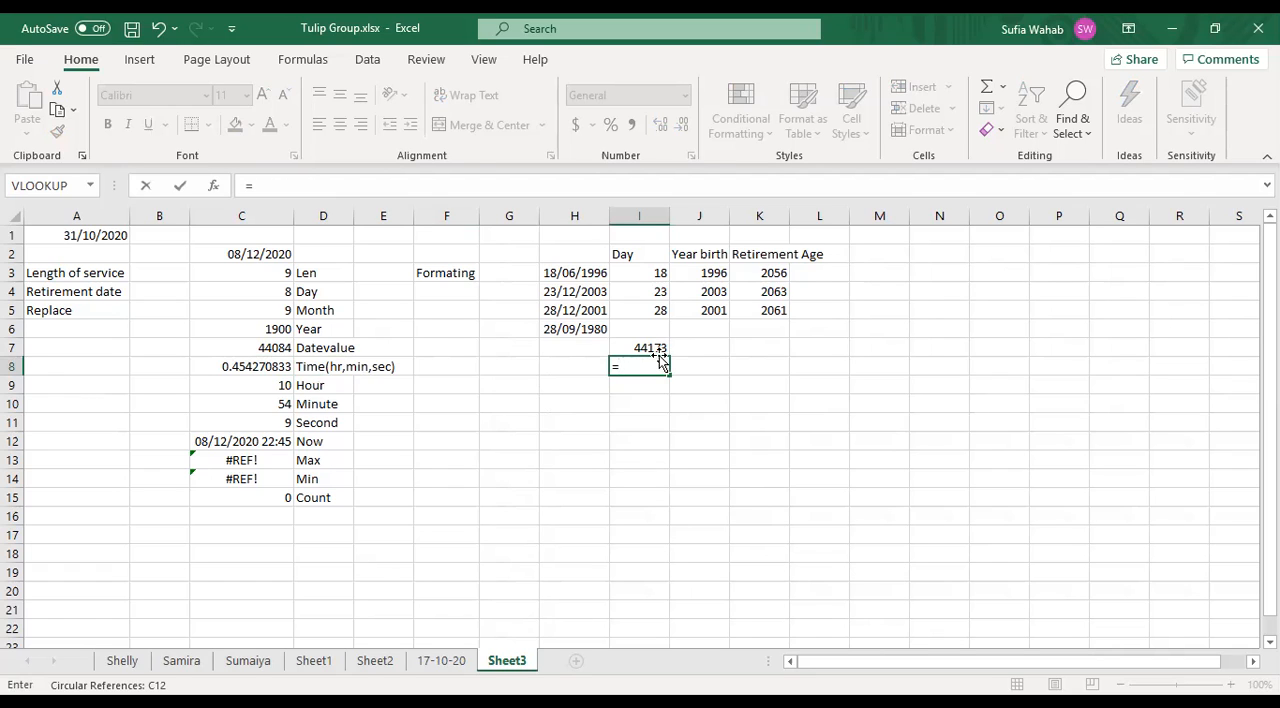
pyautogui.press('Escape')
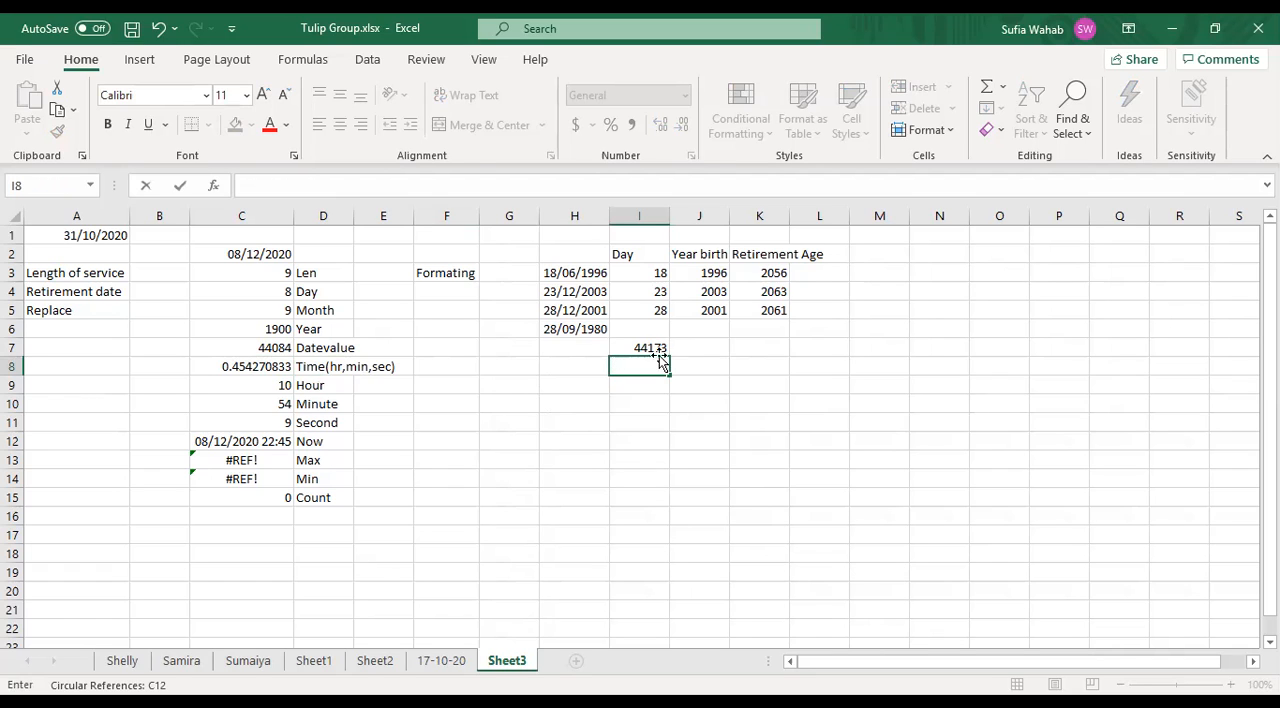
# - Review the DATEVALUE formula in cell I7 and the existing HOUR and TIME formulas in cells C9 and C8
pyautogui.click(655, 341)
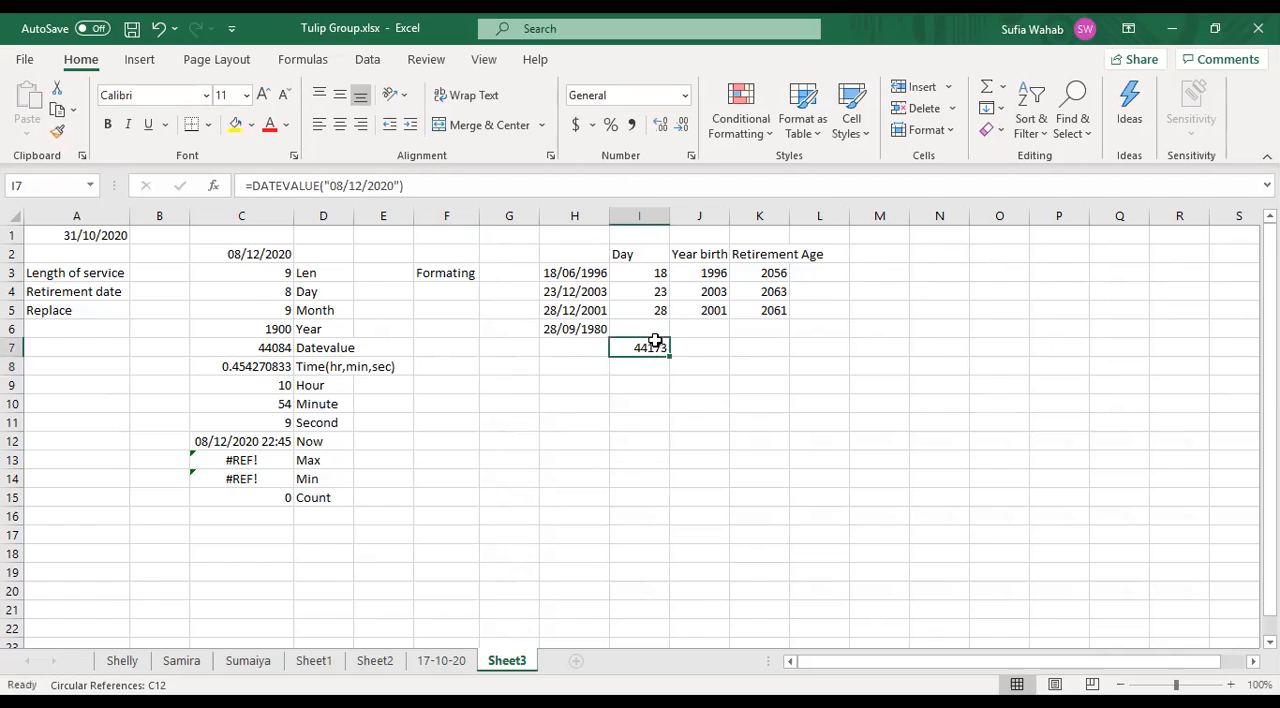
pyautogui.click(289, 383)
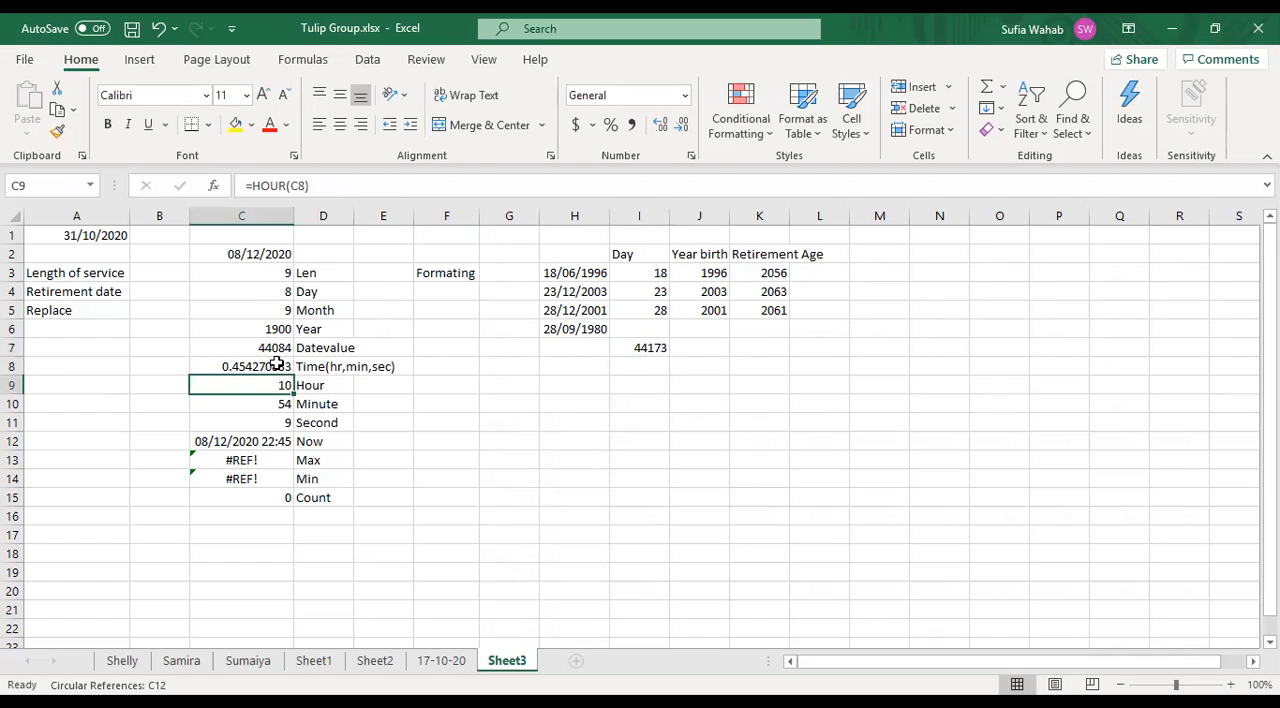
pyautogui.click(277, 364)
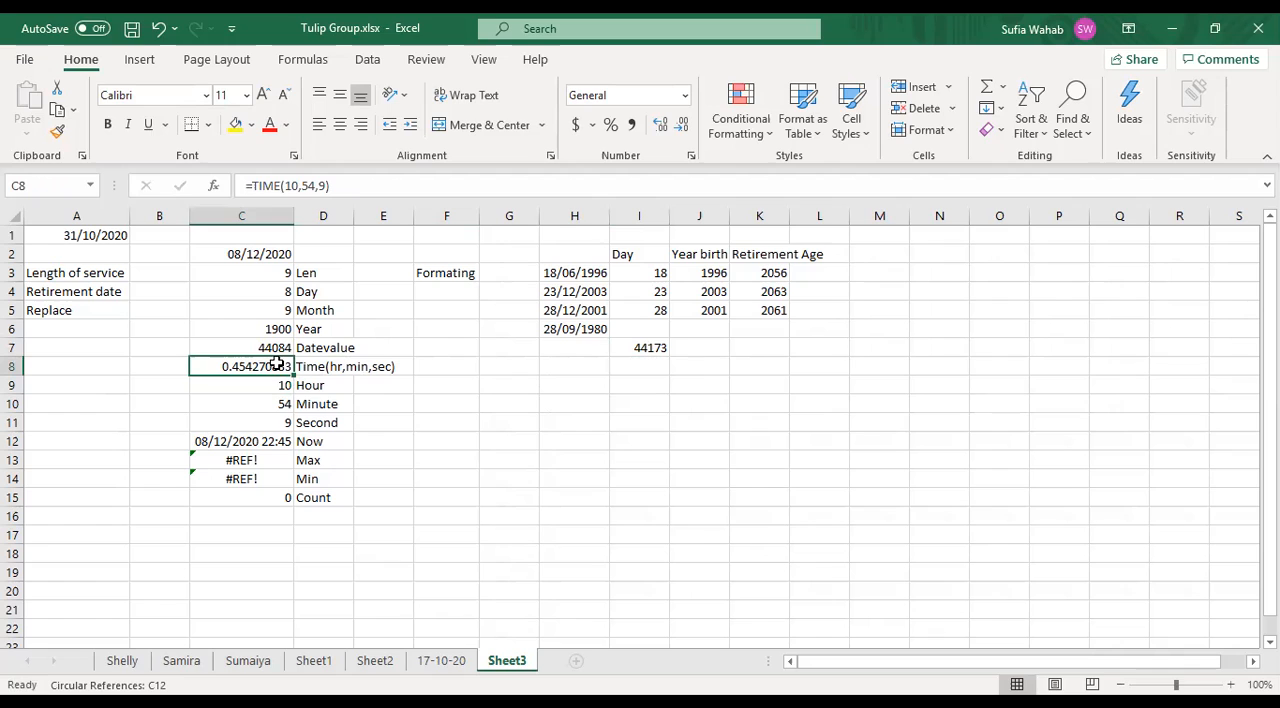
pyautogui.click(680, 440)
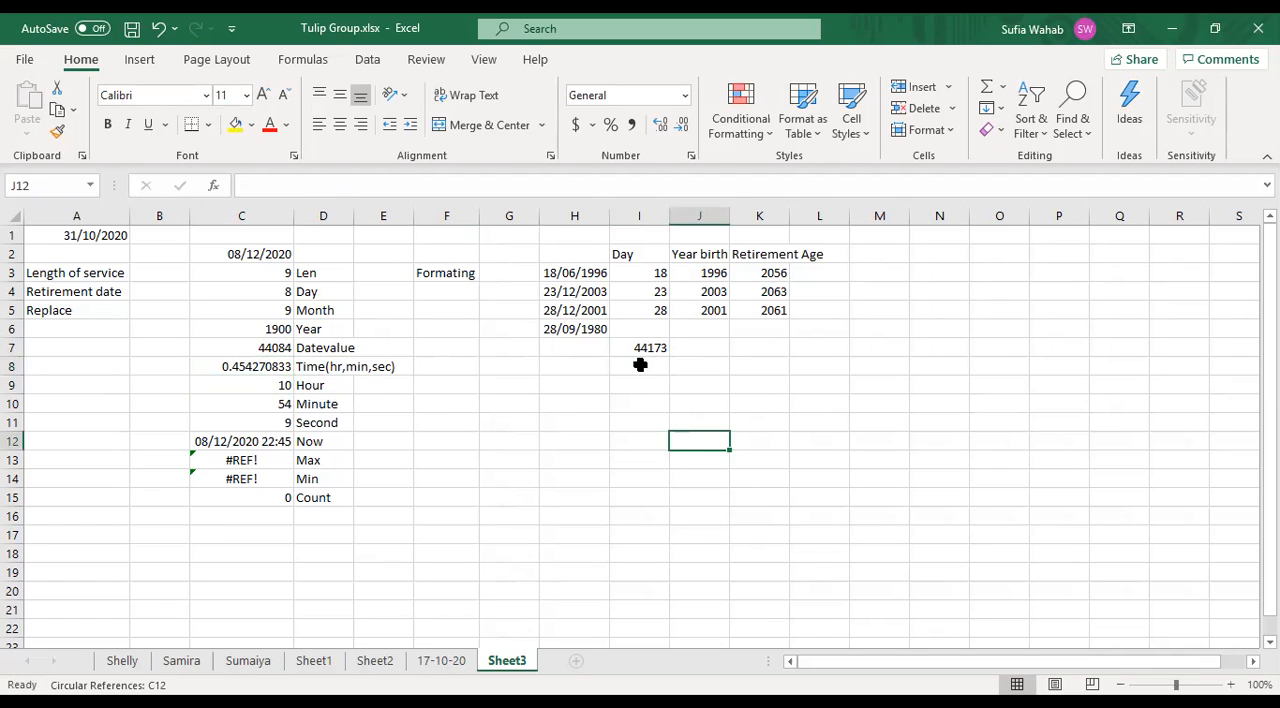
# - Enter the formula =TIME(hr,min,secO) with placeholder arguments in cell I8
pyautogui.click(640, 365)
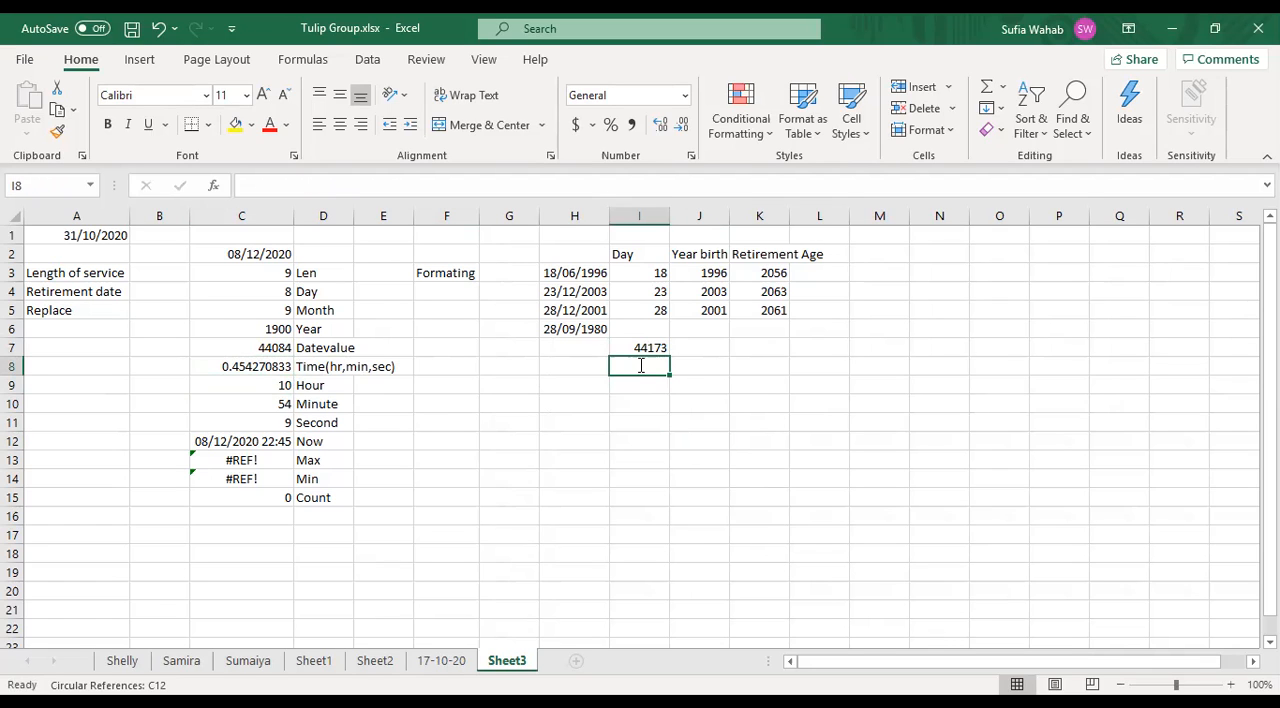
pyautogui.write('=tin')
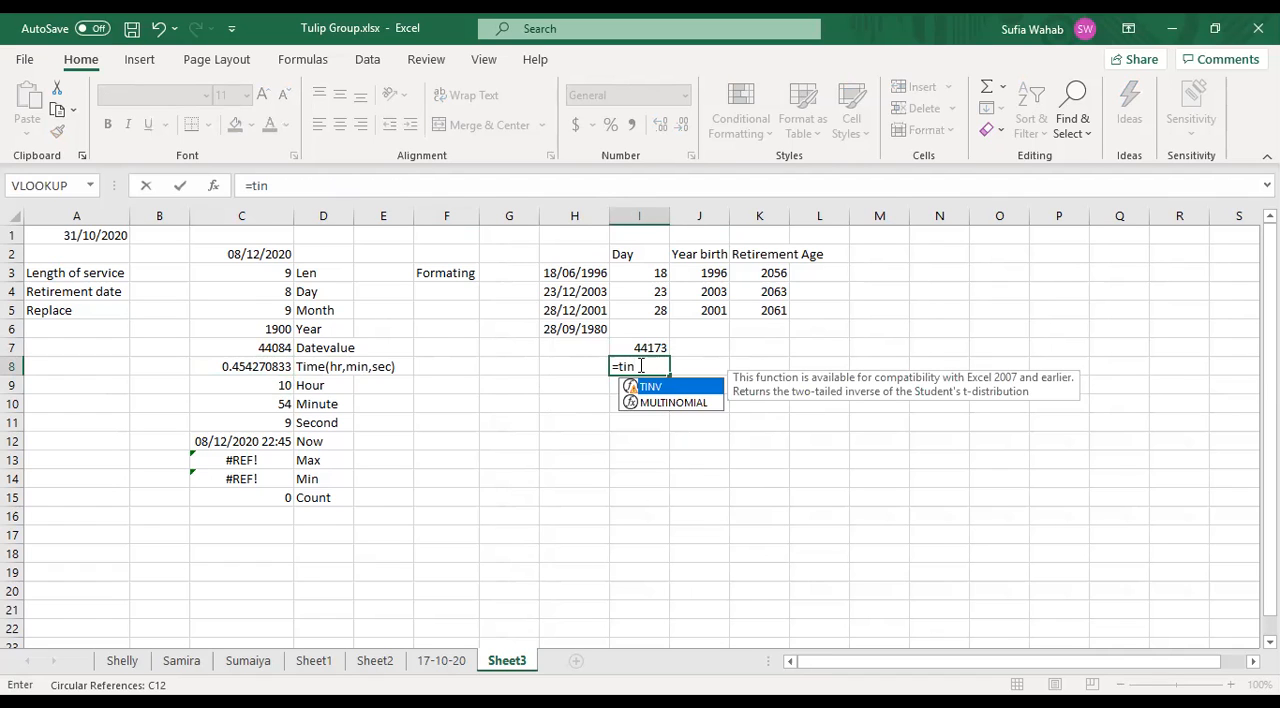
pyautogui.press('BackSpace')
pyautogui.write('me')
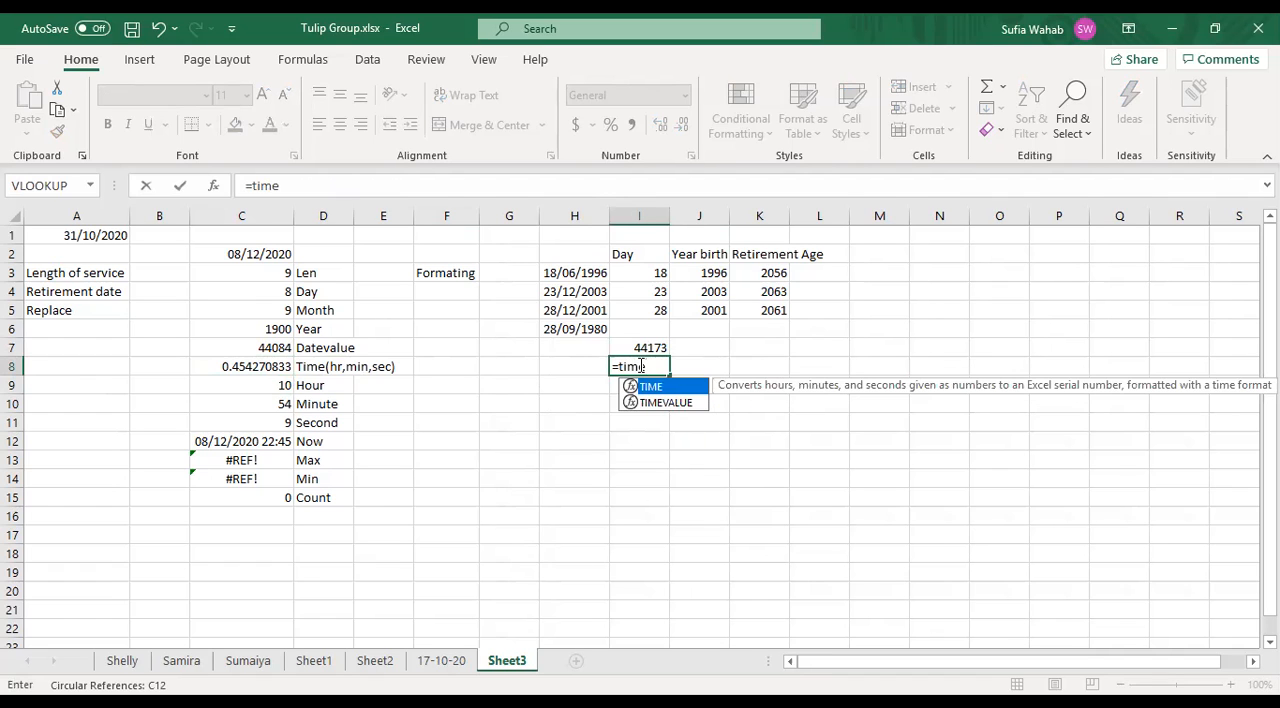
pyautogui.write('(hr')
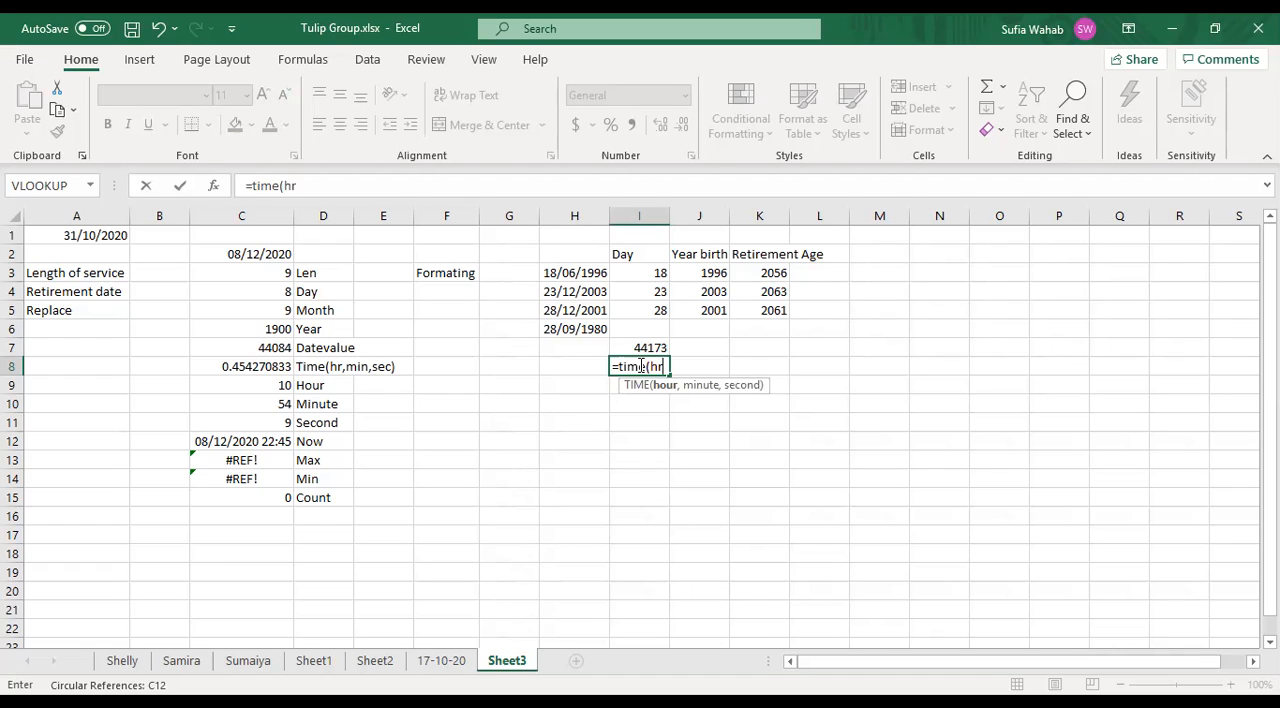
pyautogui.write(',min')
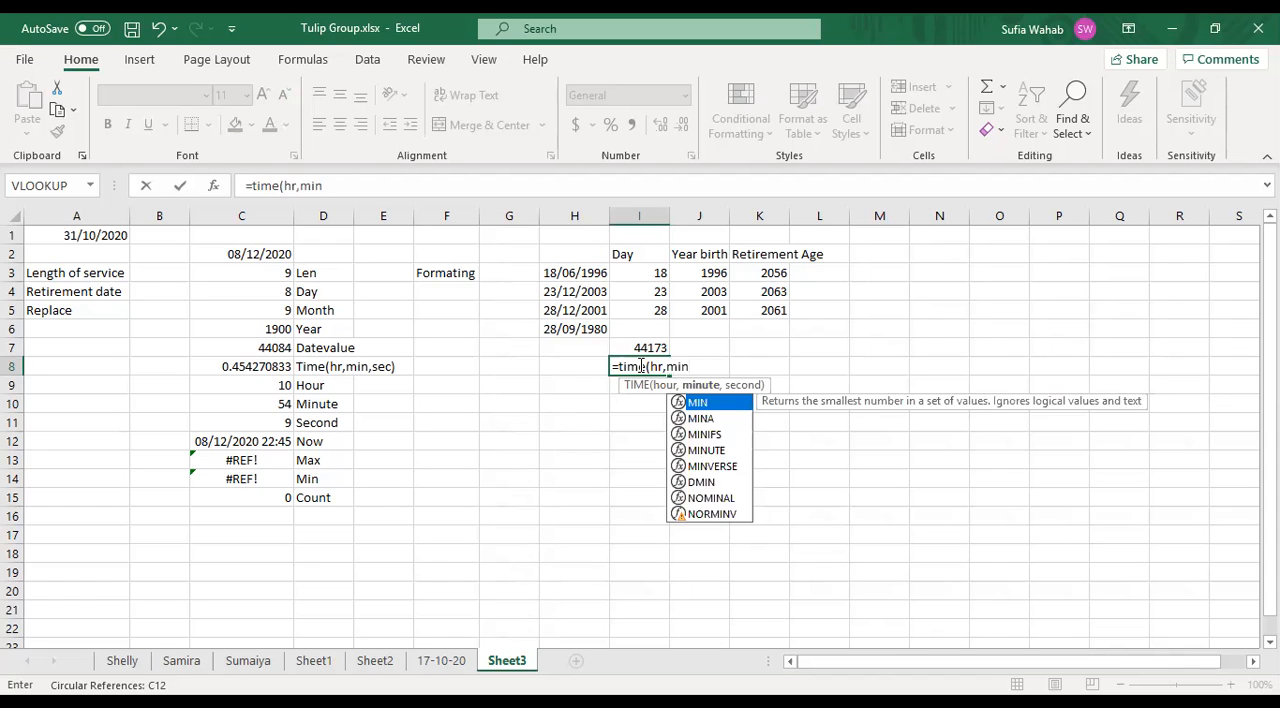
pyautogui.write(',')
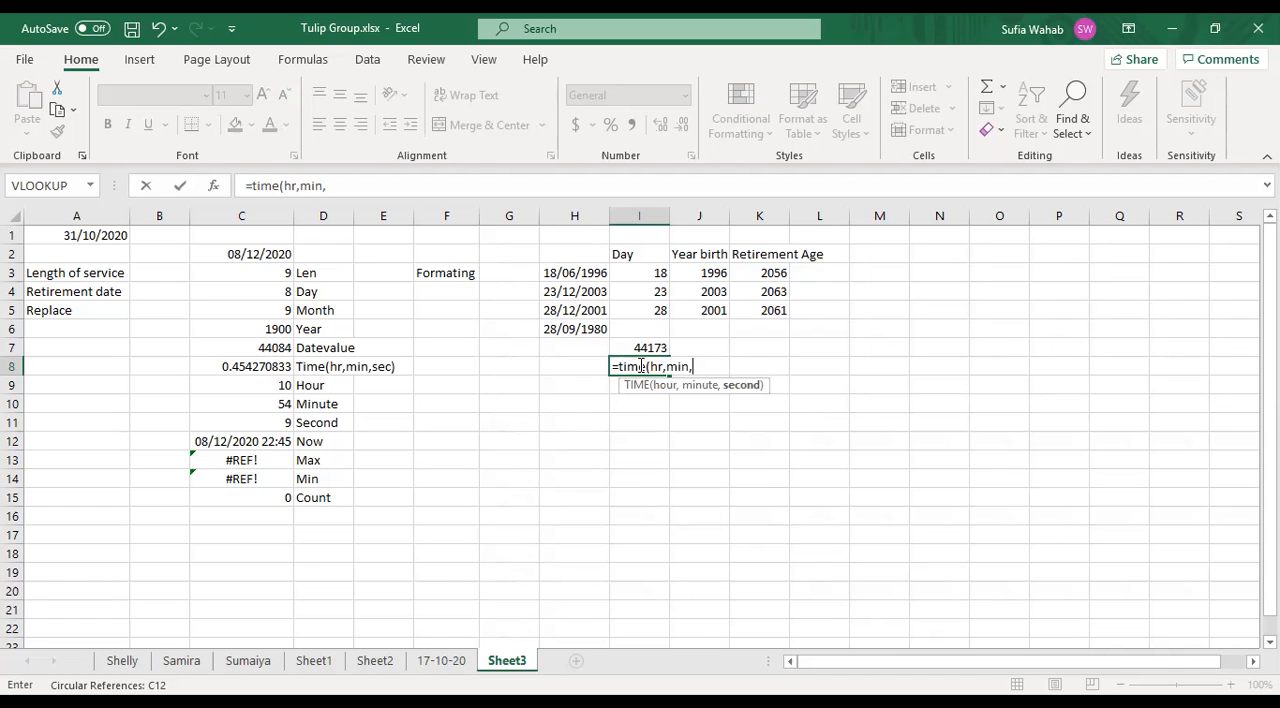
pyautogui.write('sec')
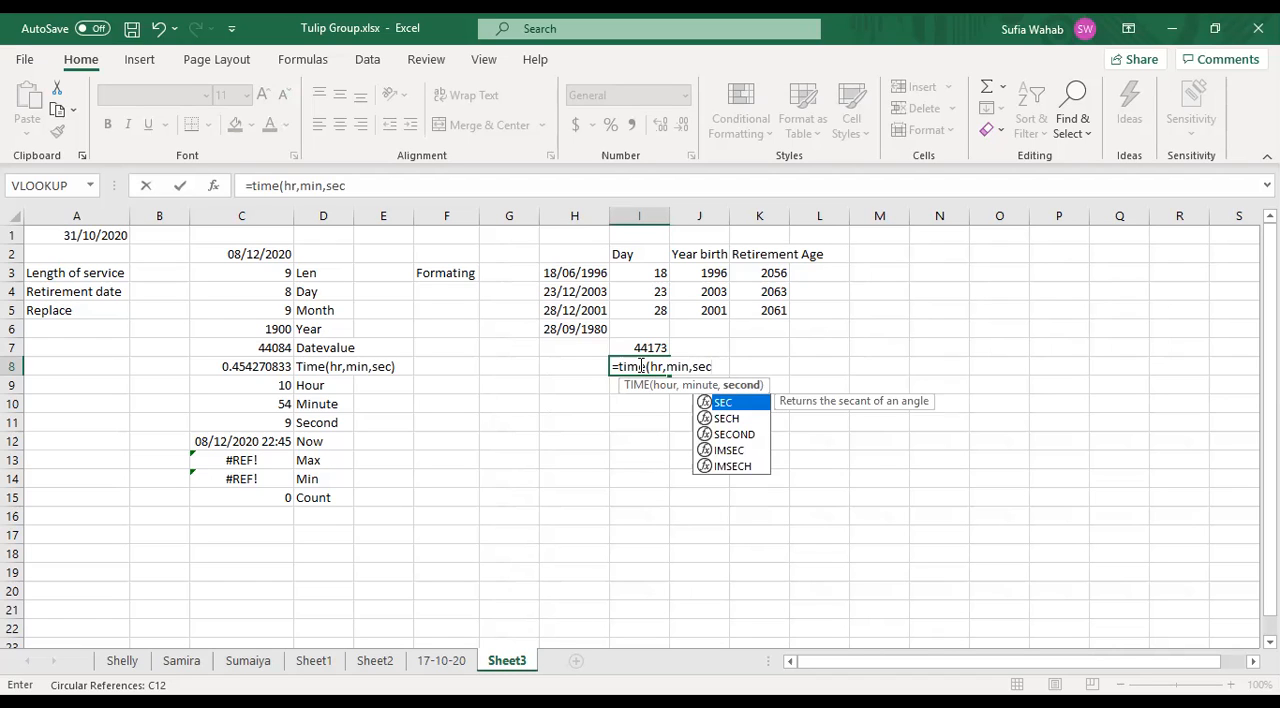
pyautogui.write('O')
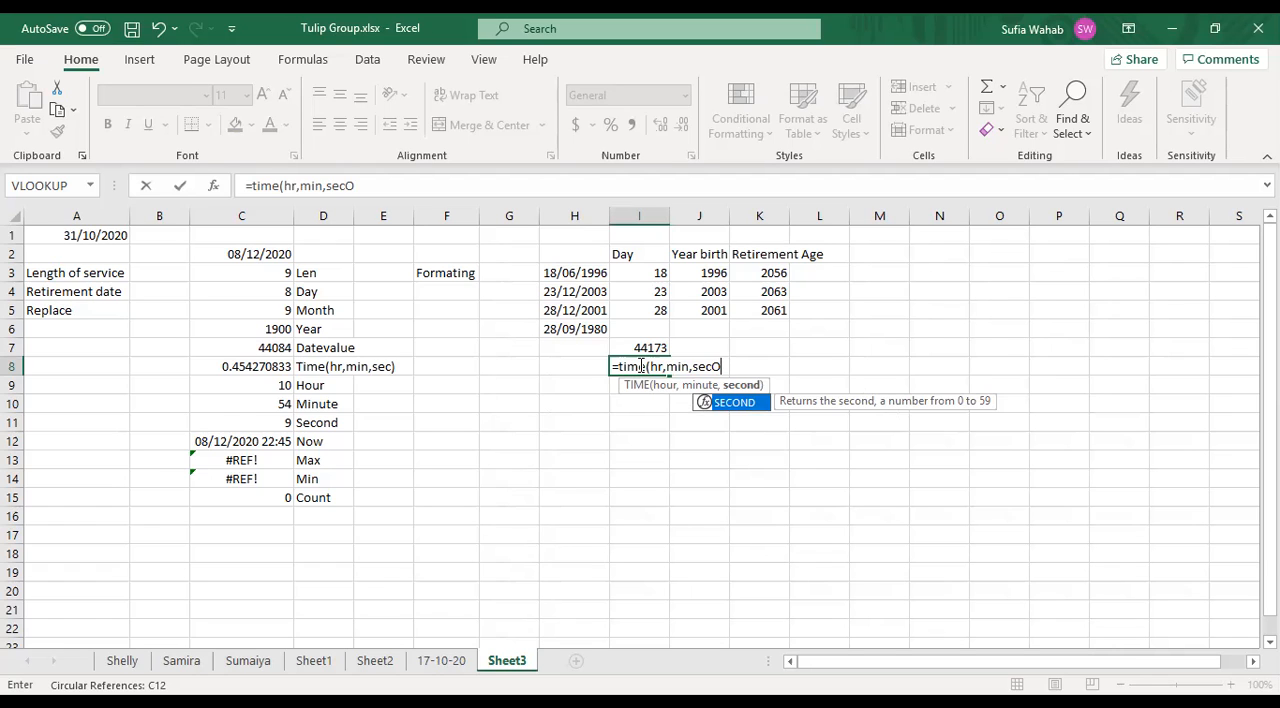
pyautogui.click(627, 474)
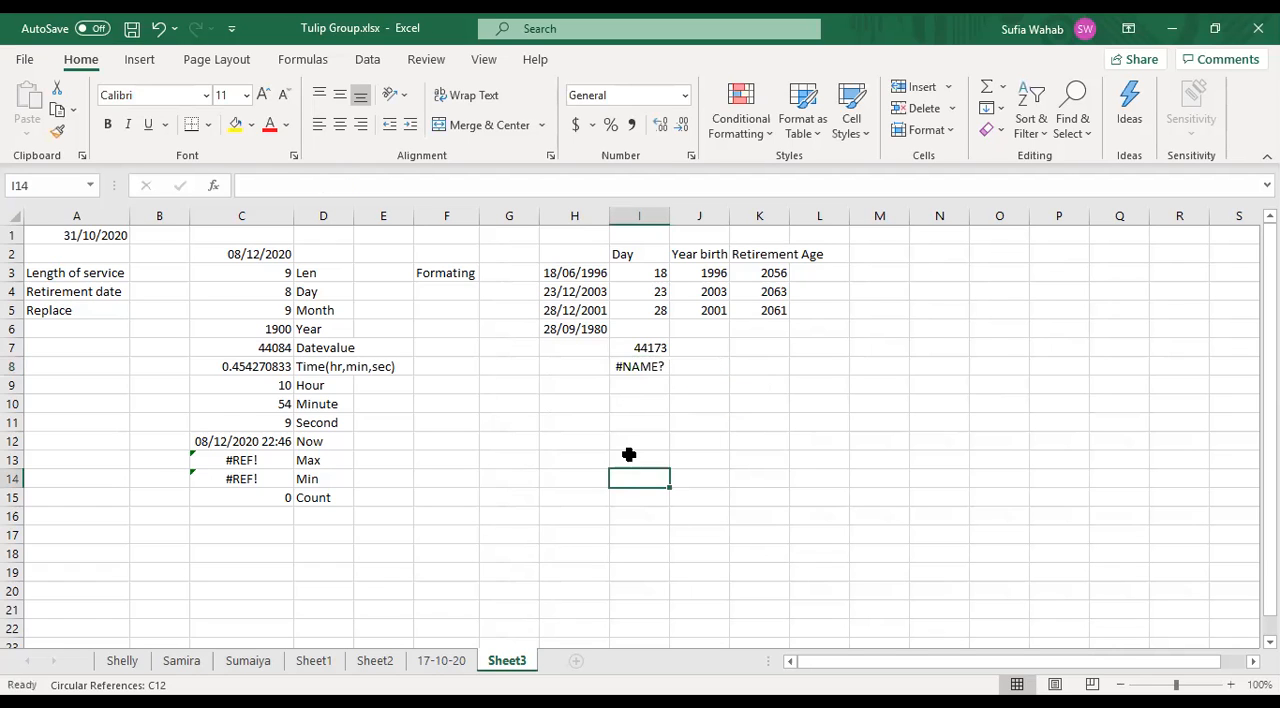
# - Check the TIME formula in cell I8 and enter 3 in cell I9 below it
pyautogui.click(655, 365)
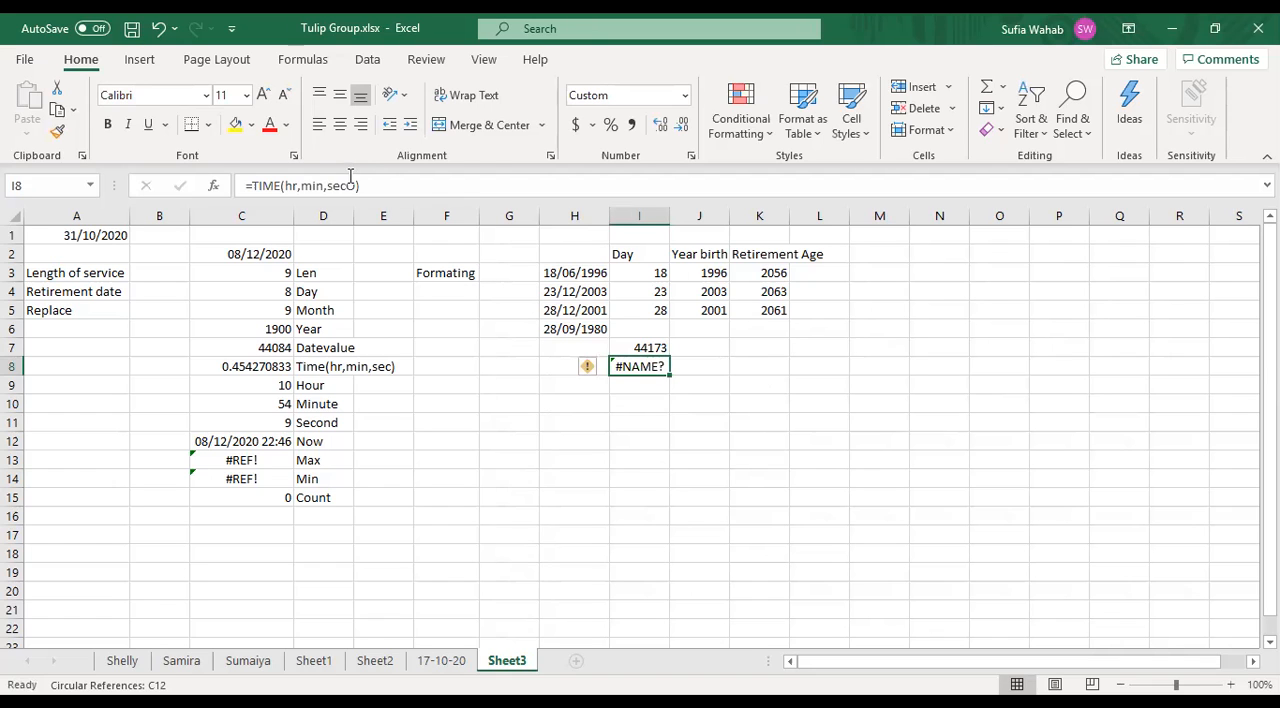
pyautogui.click(294, 186)
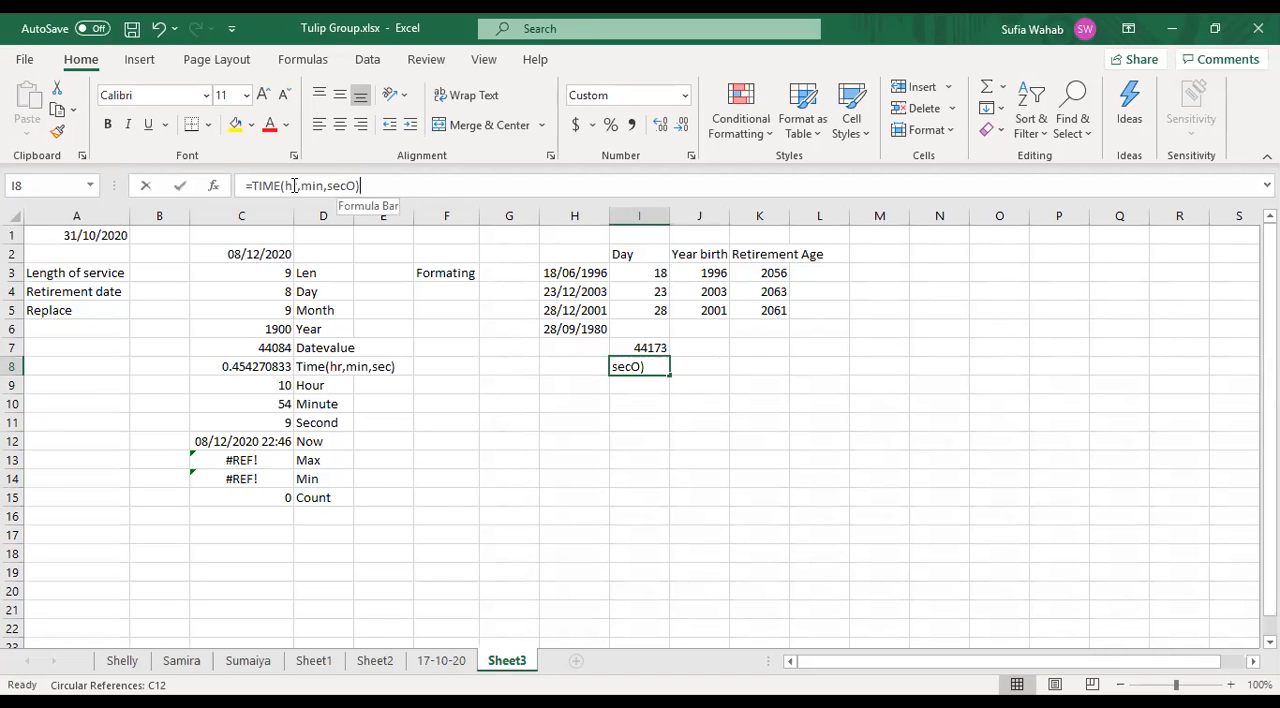
pyautogui.press('Return')
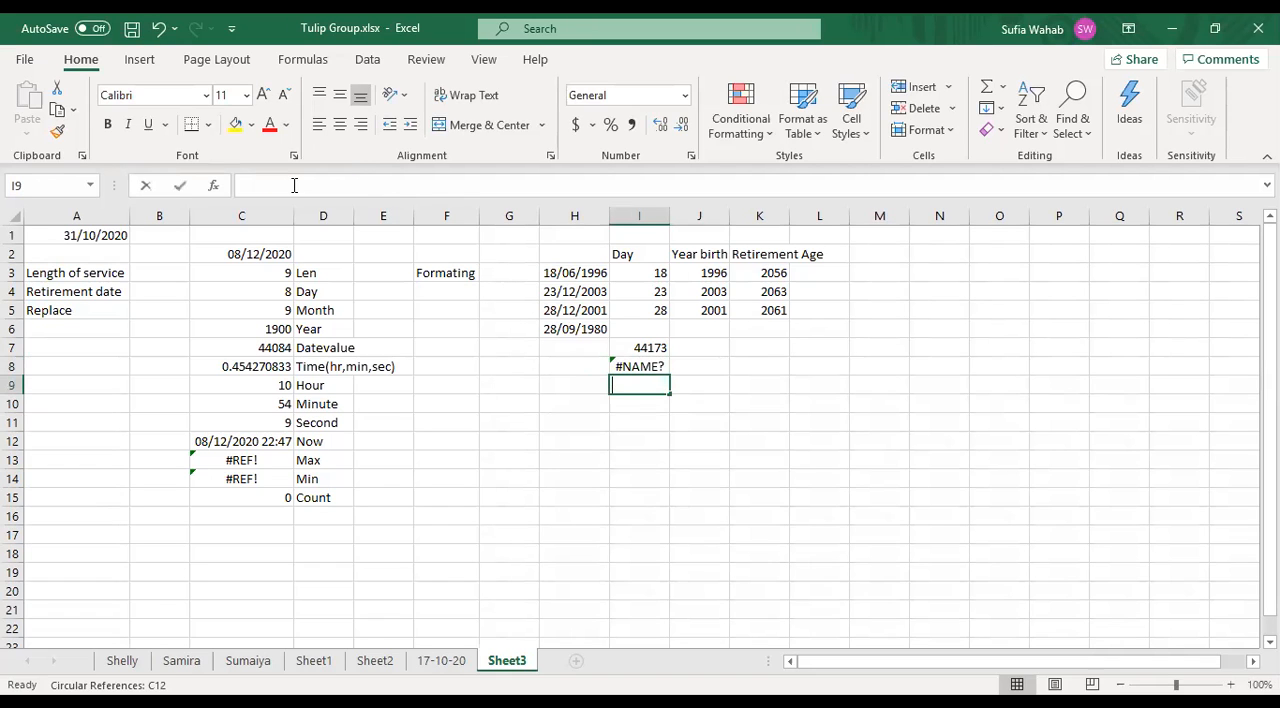
pyautogui.write('3')
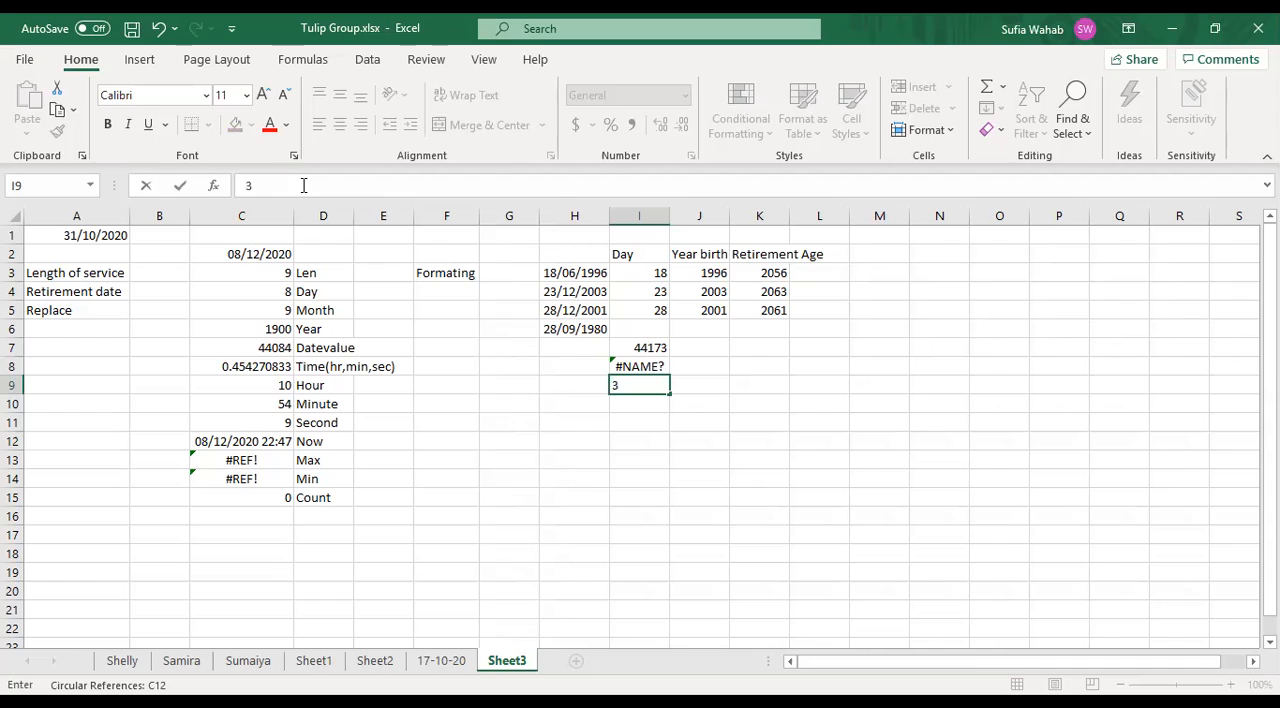
# - Replace the hour and minute placeholders of the TIME formula in cell I8 with 3 and 6
pyautogui.click(650, 365)
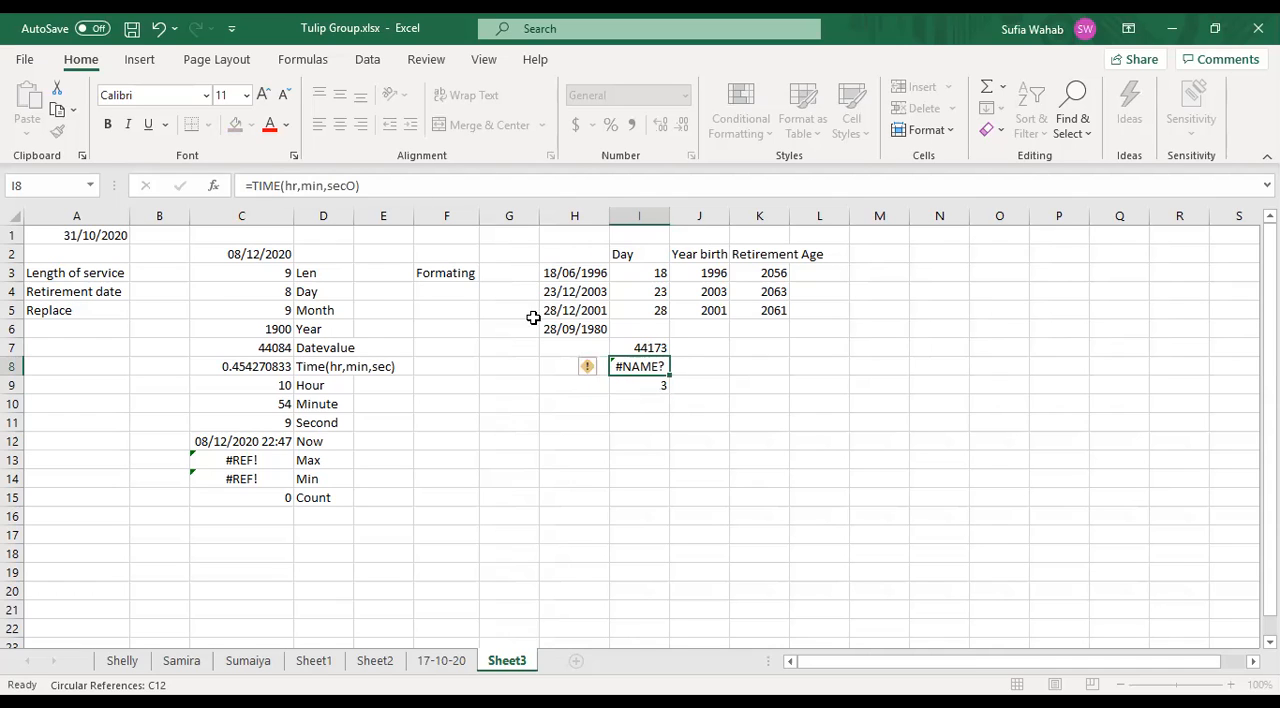
pyautogui.click(296, 185)
pyautogui.press('BackSpace')
pyautogui.press('BackSpace')
pyautogui.write('3')
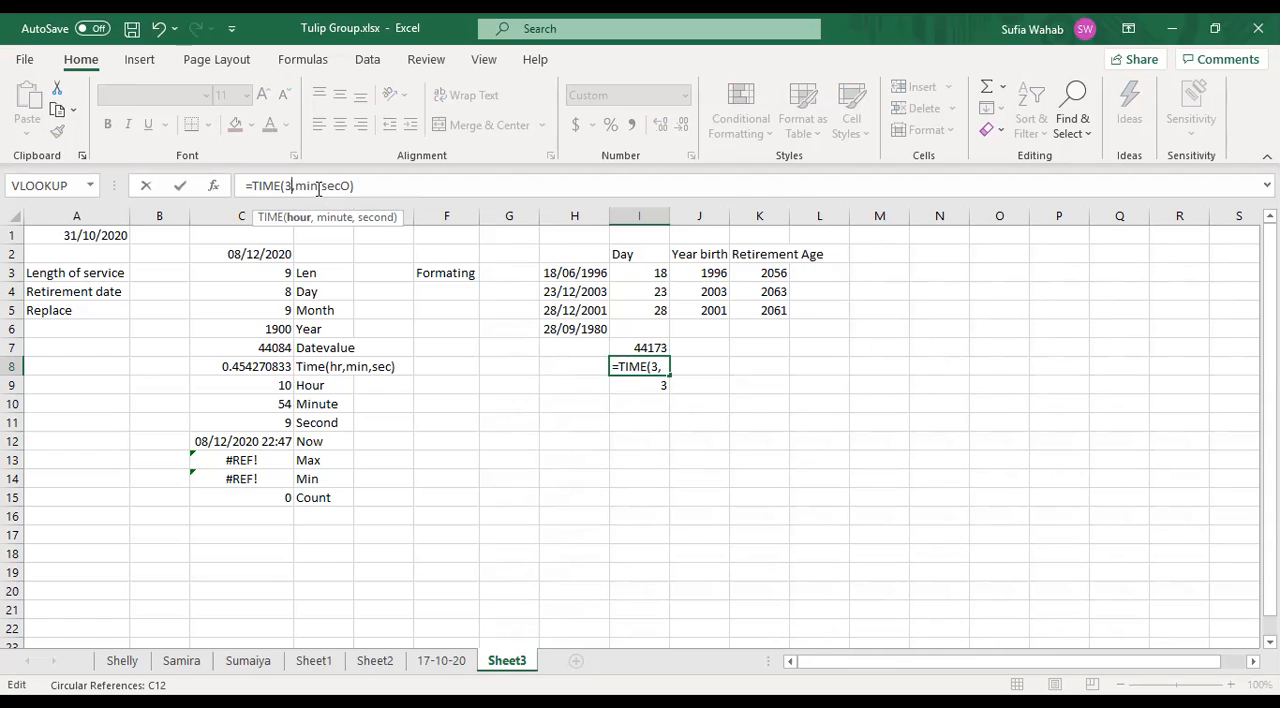
pyautogui.doubleClick(317, 186)
pyautogui.press('BackSpace')
pyautogui.write('6')
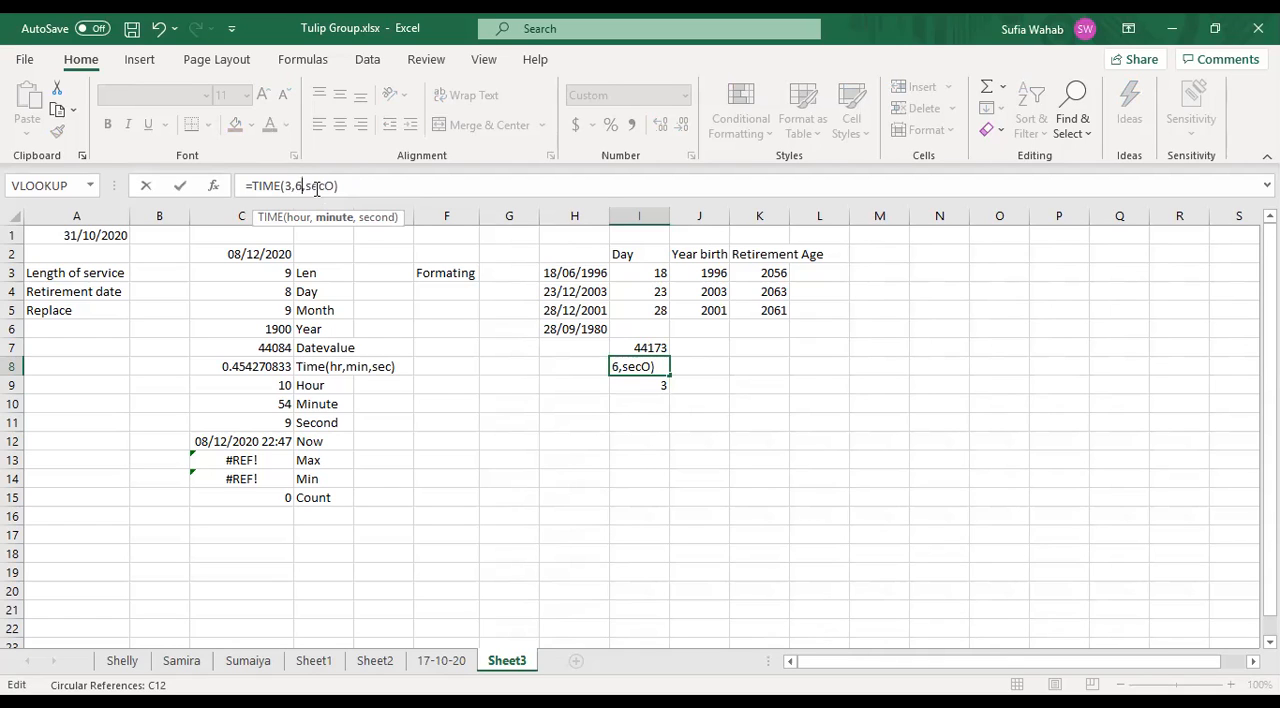
# - Replace the seconds placeholder with 10 to complete =TIME(3,6,10) in cell I8, and clear the stray 3 from cell I9
pyautogui.press('Right')
pyautogui.press('Right')
pyautogui.press('Right')
pyautogui.press('Right')
pyautogui.press('Right')
pyautogui.press('Right')
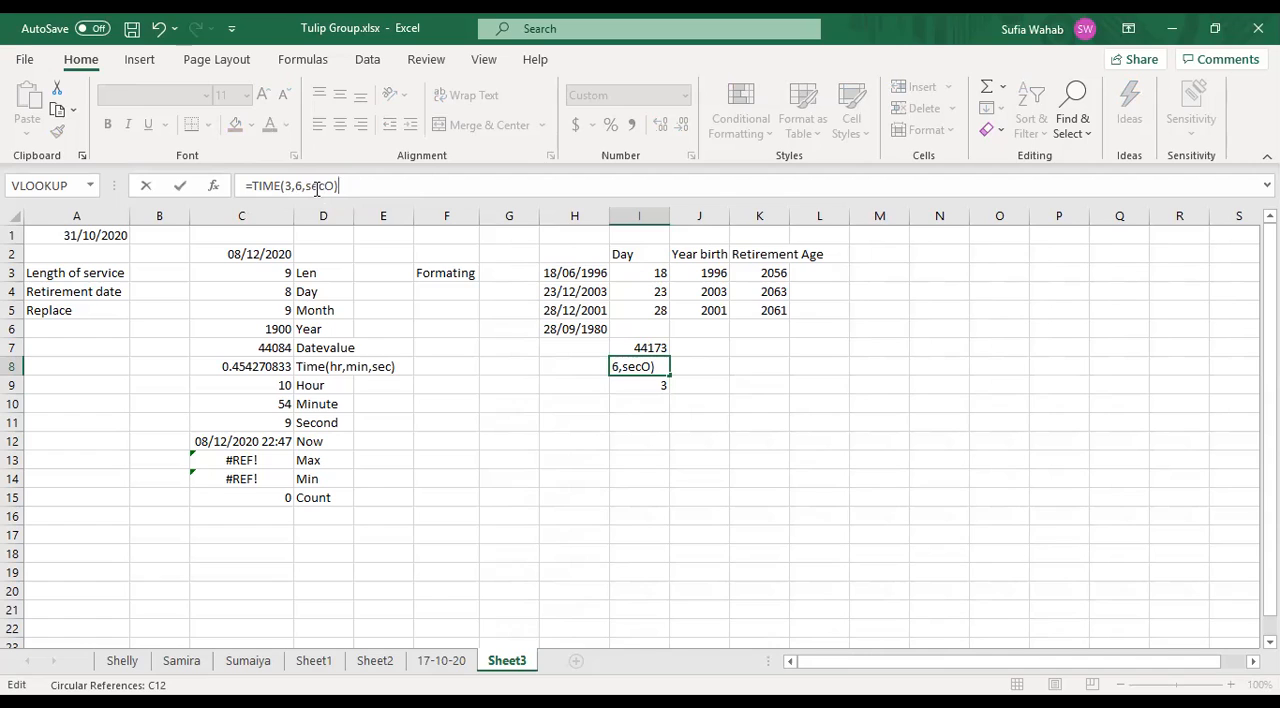
pyautogui.press('BackSpace')
pyautogui.press('BackSpace')
pyautogui.press('BackSpace')
pyautogui.press('BackSpace')
pyautogui.press('BackSpace')
pyautogui.write('1')
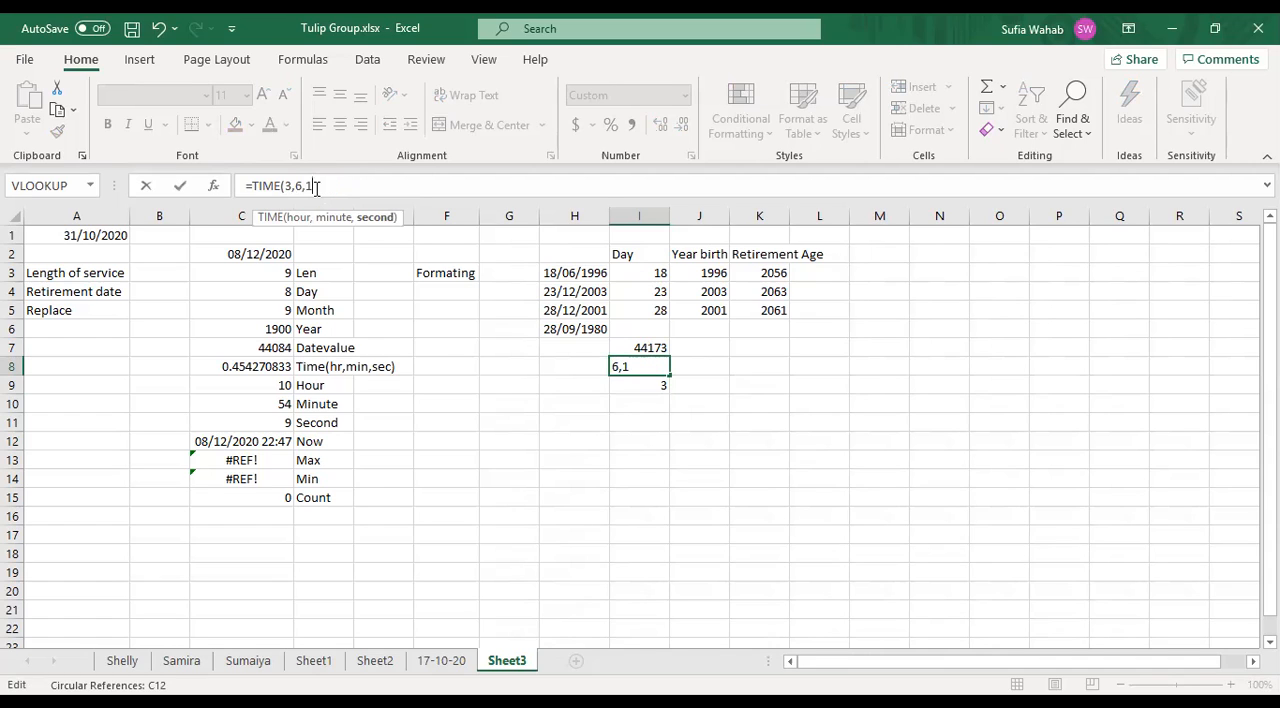
pyautogui.write('0)')
pyautogui.press('Return')
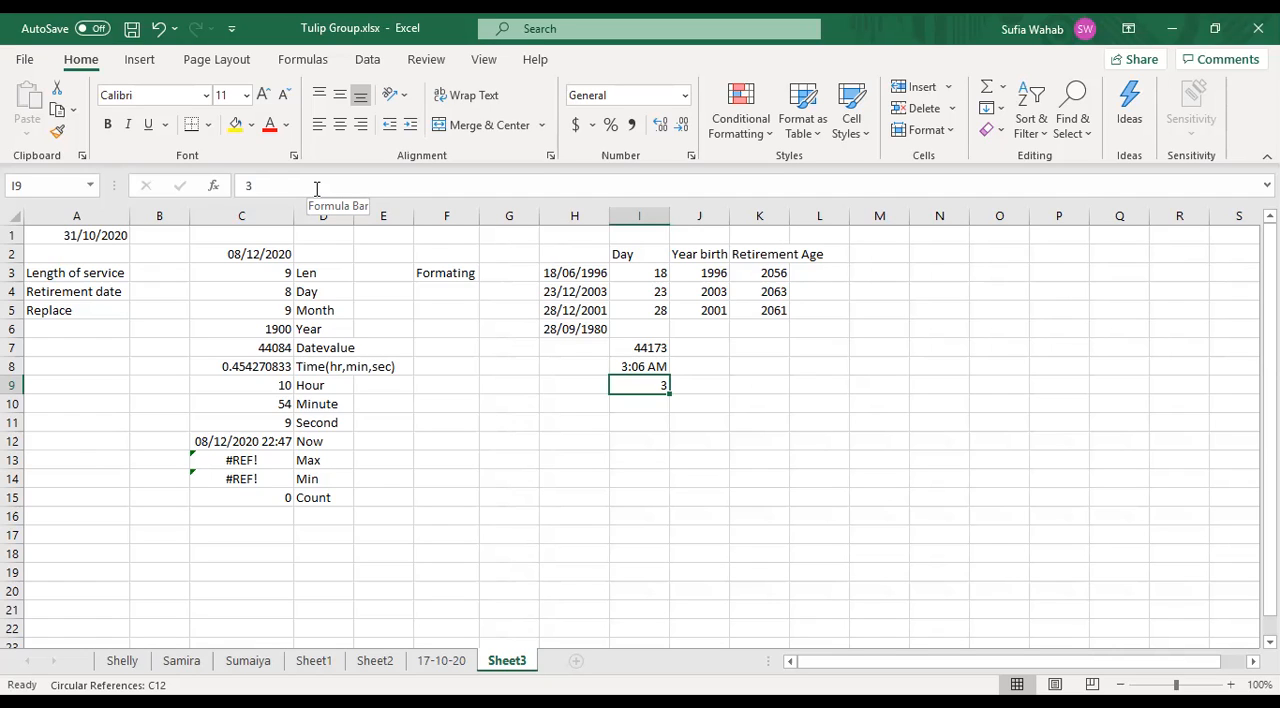
pyautogui.press('Delete')
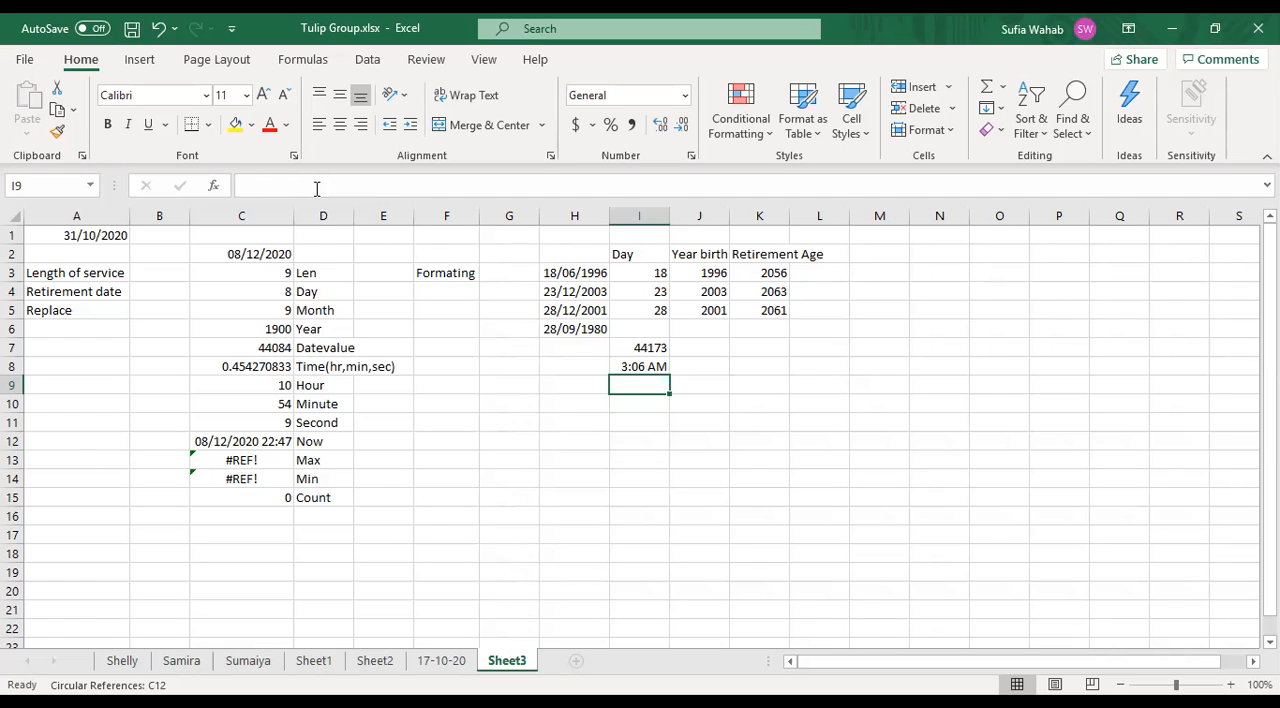
pyautogui.write('=')
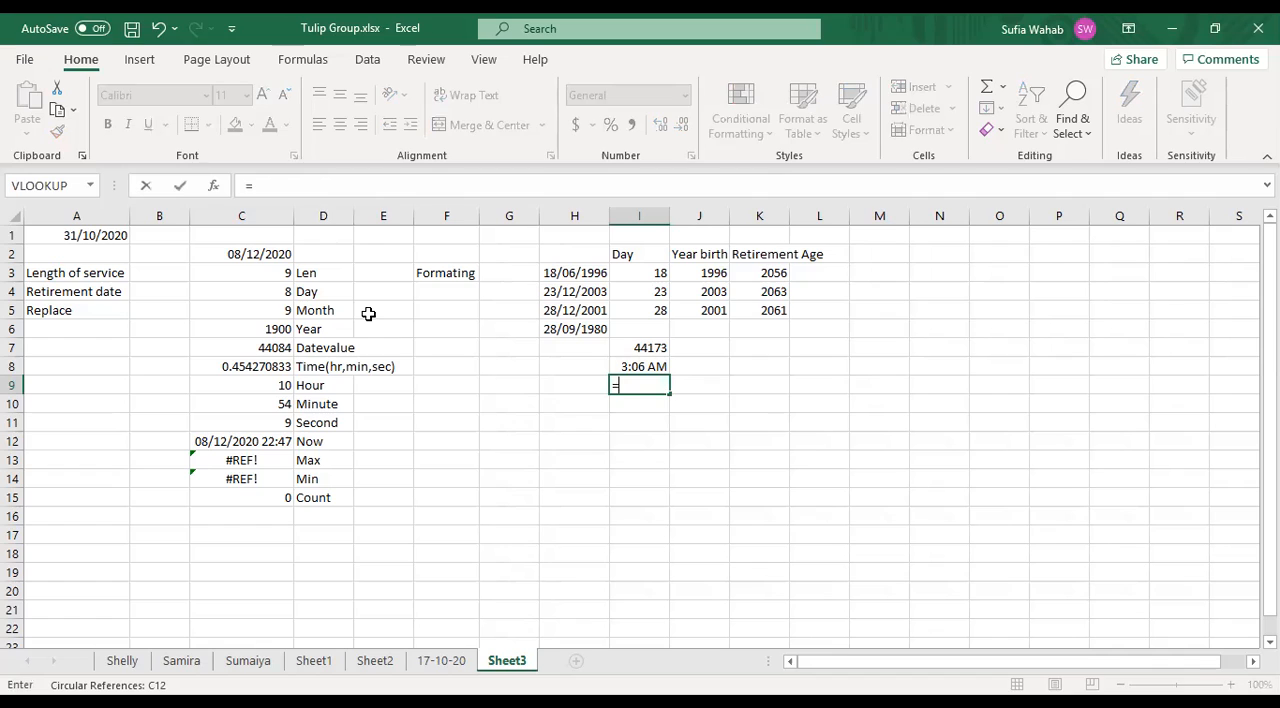
pyautogui.write('hour')
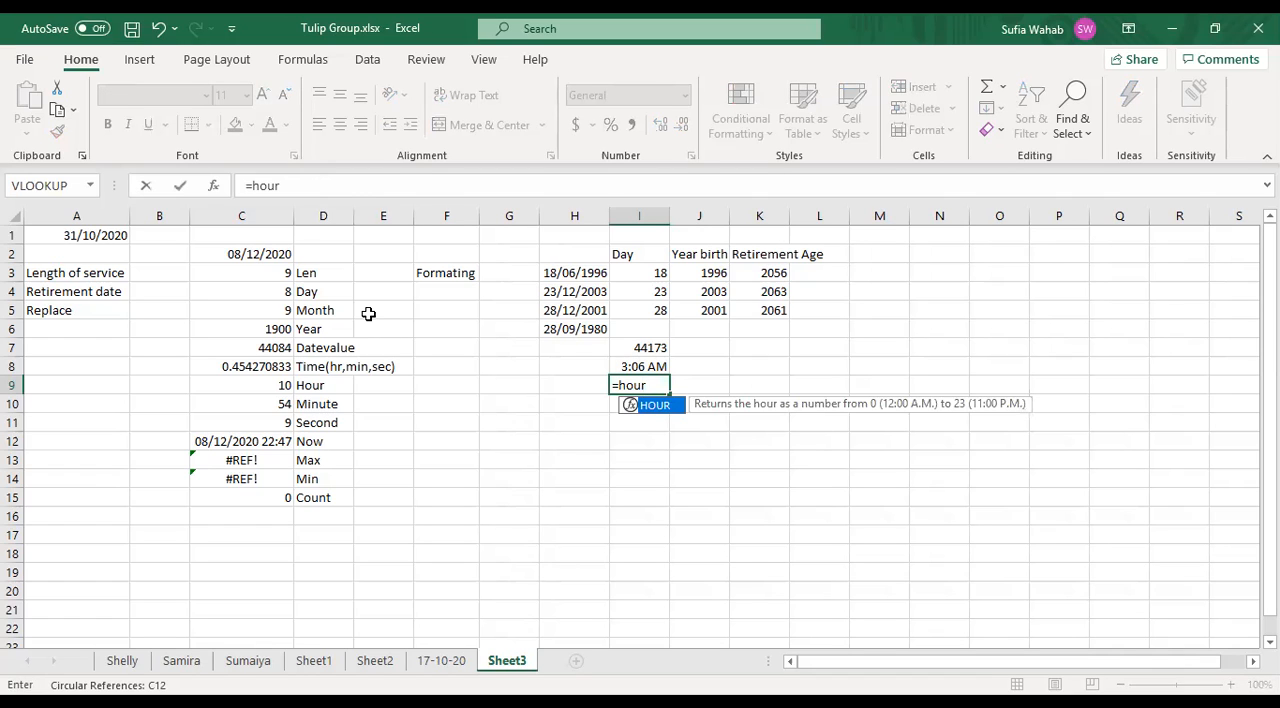
pyautogui.write('(')
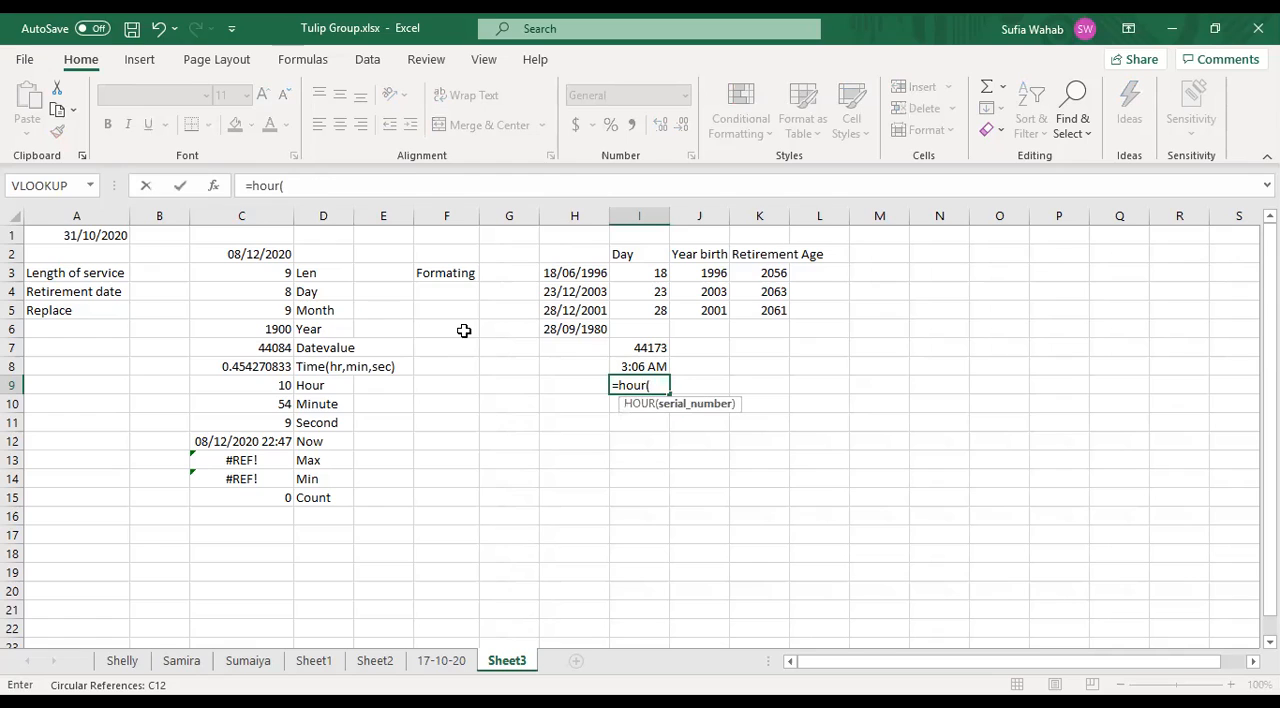
pyautogui.click(642, 345)
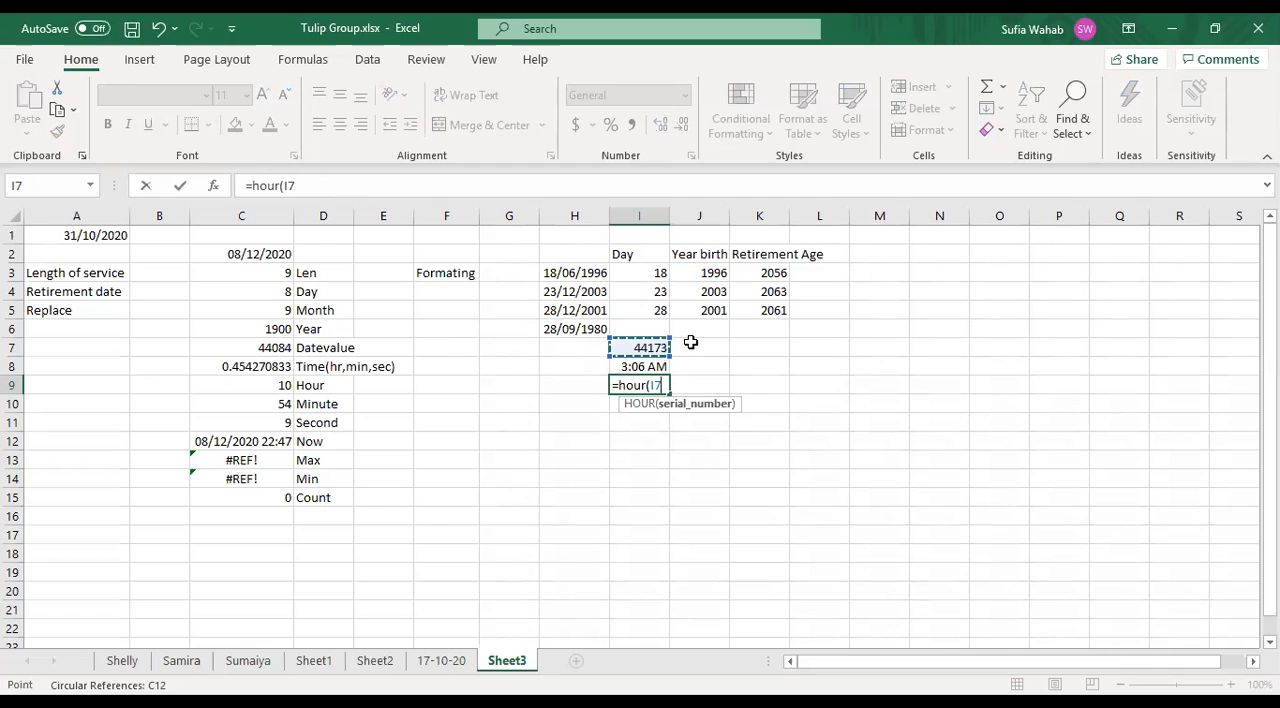
pyautogui.press('BackSpace')
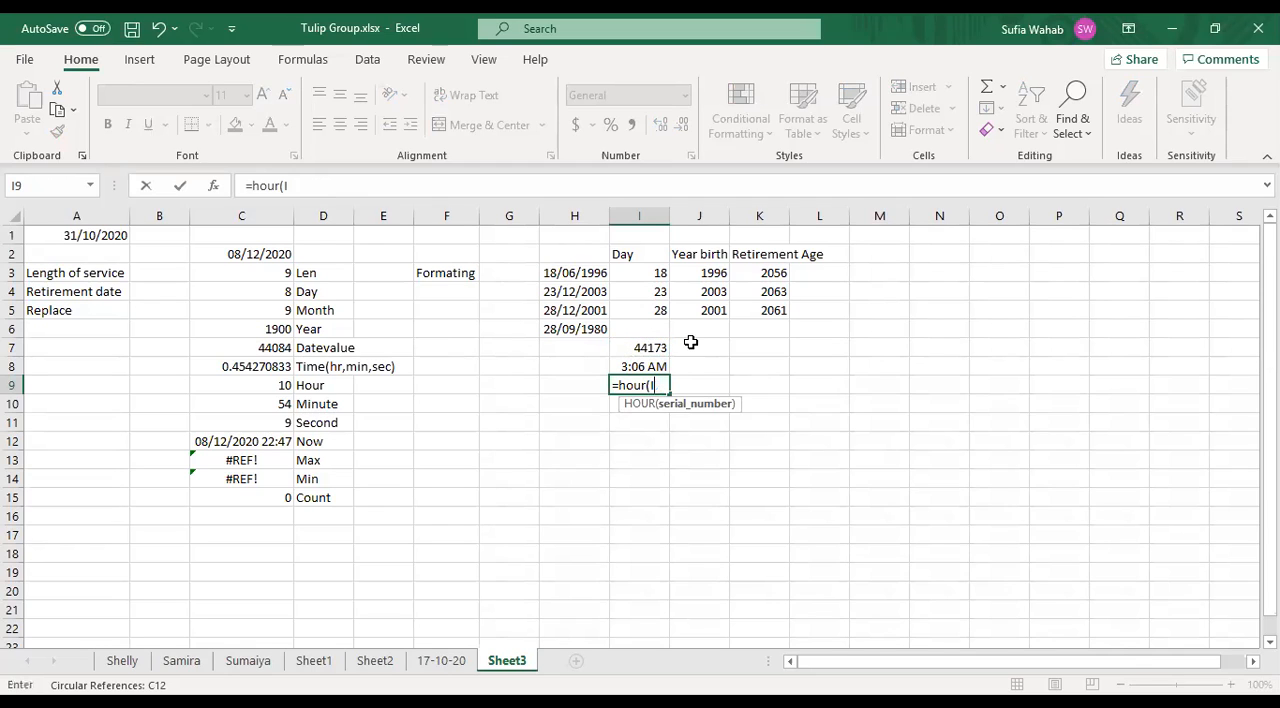
pyautogui.press('Escape')
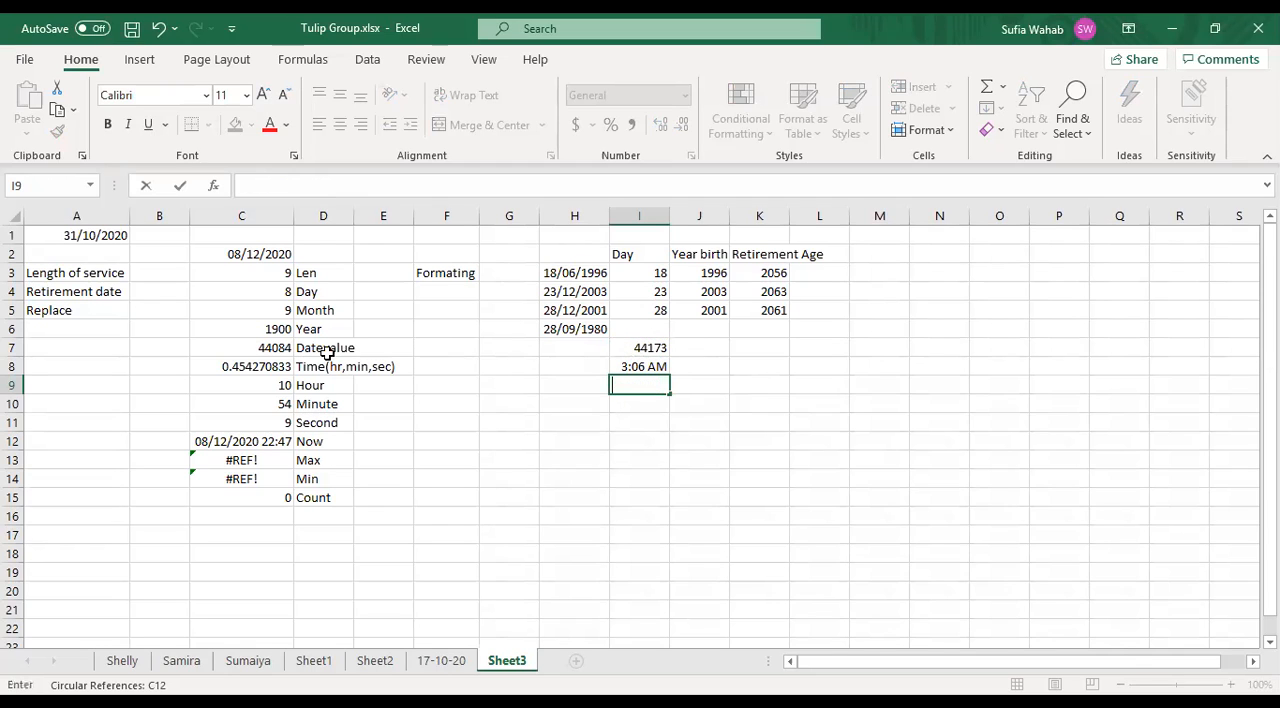
# - Check the existing HOUR example in cell C9
pyautogui.click(278, 386)
pyautogui.click(689, 477)
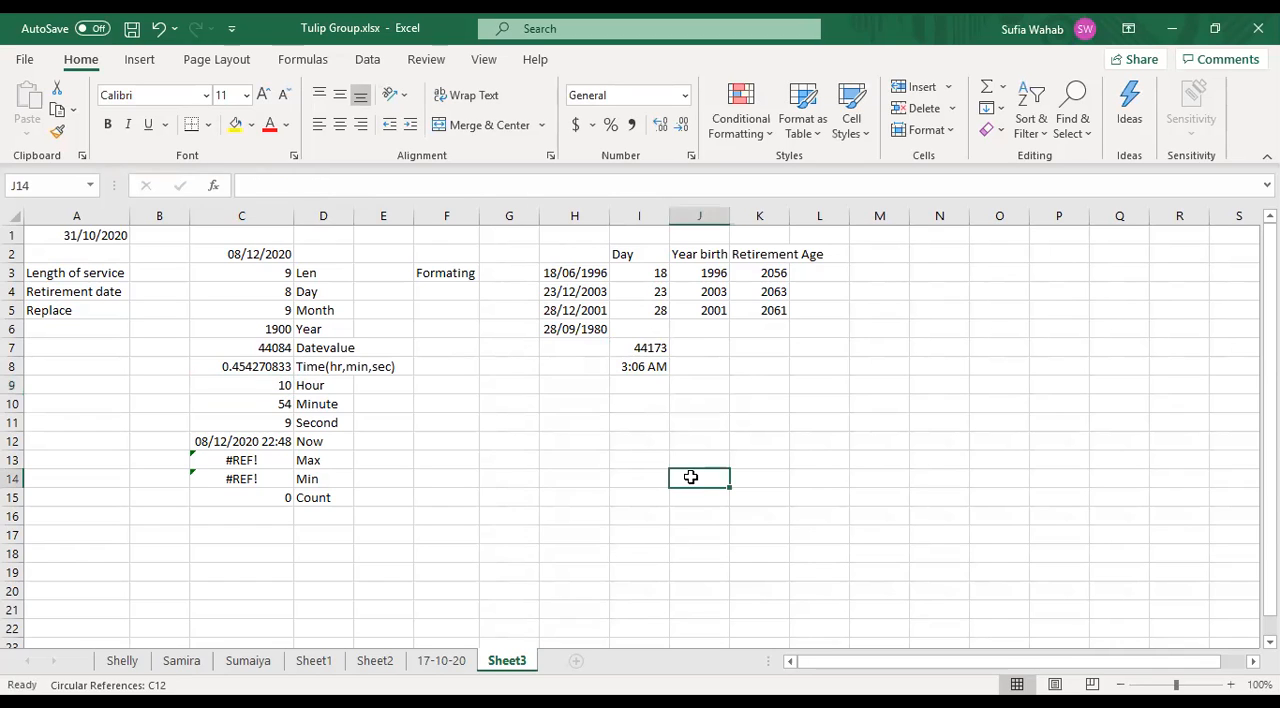
pyautogui.click(655, 388)
pyautogui.write('hour')
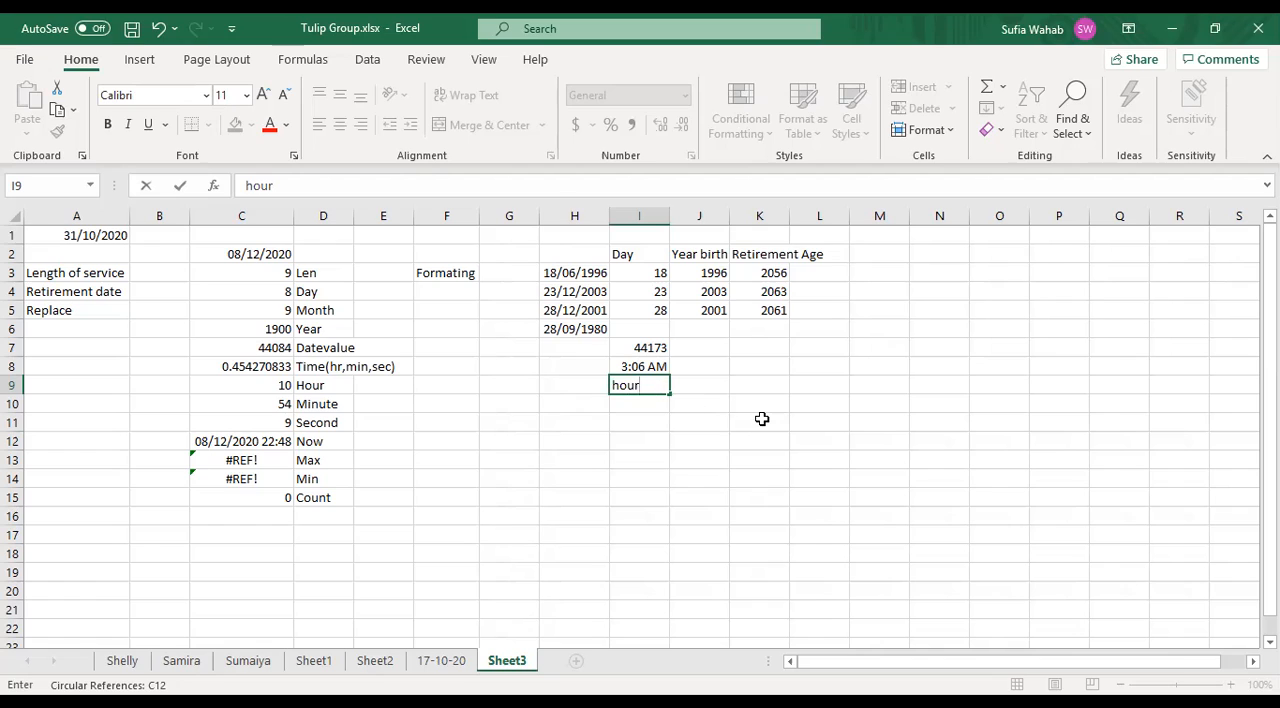
pyautogui.write('(')
pyautogui.click(305, 367)
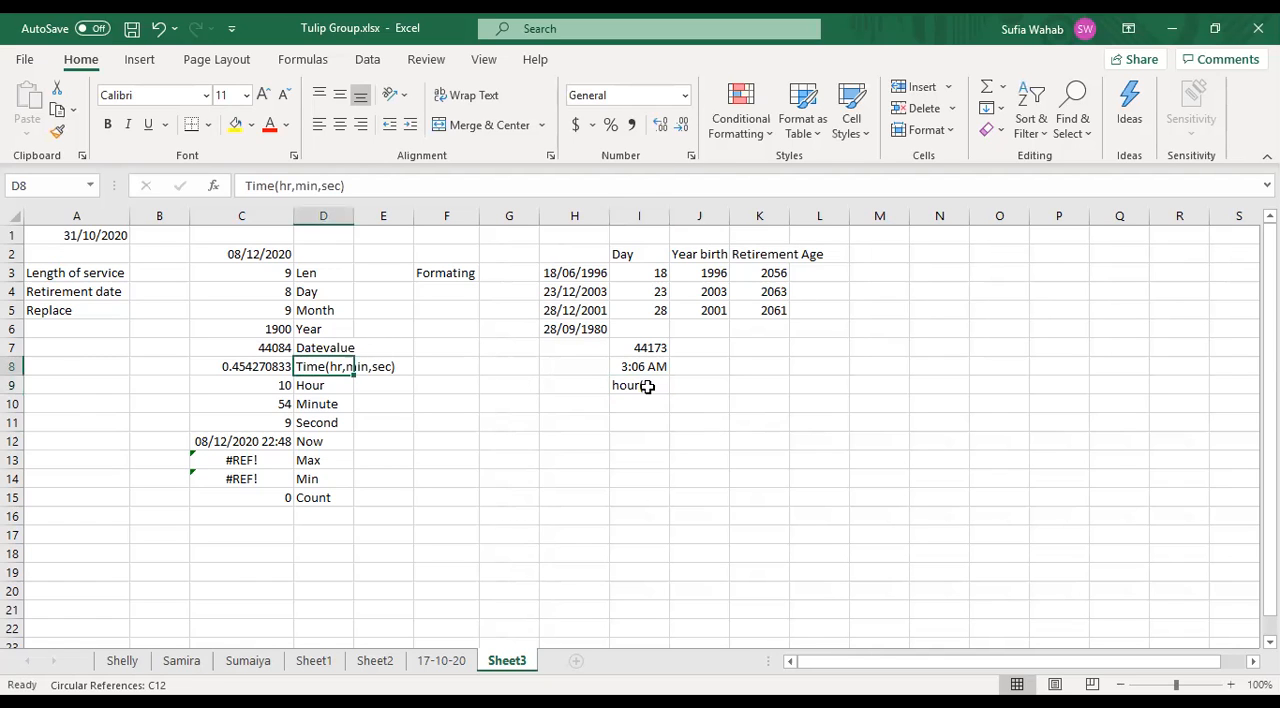
pyautogui.click(284, 330)
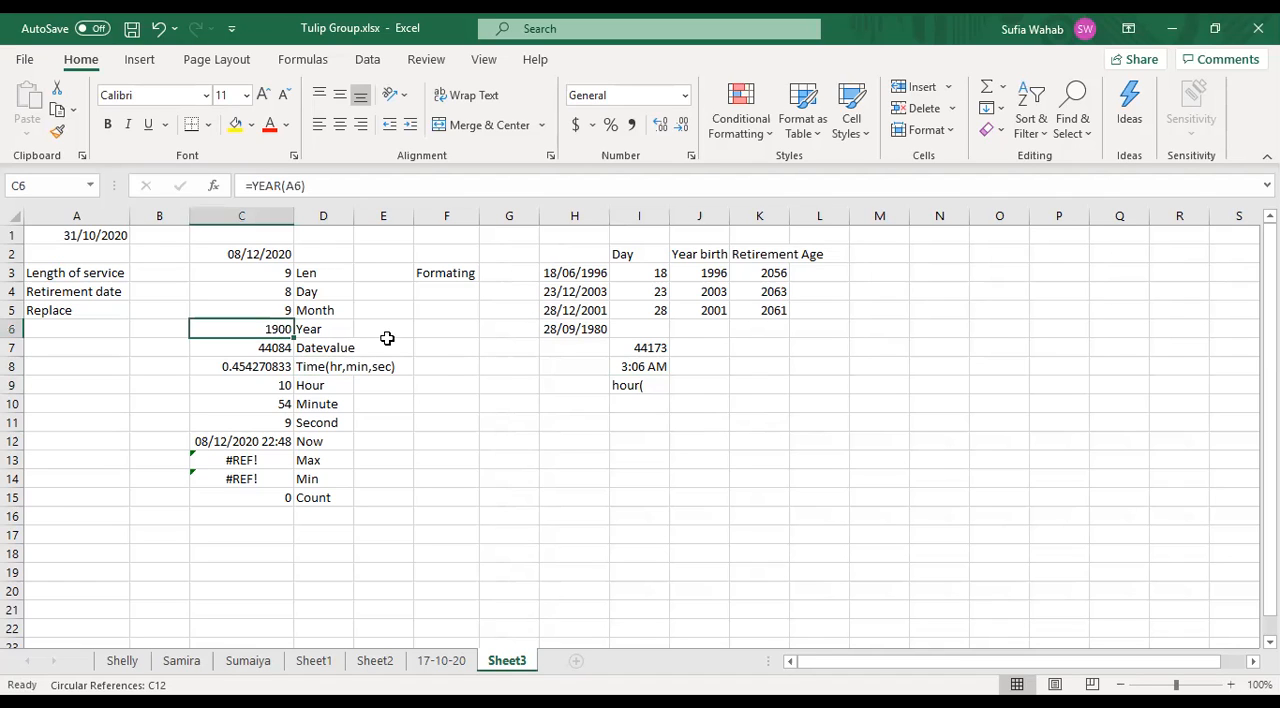
pyautogui.click(614, 385)
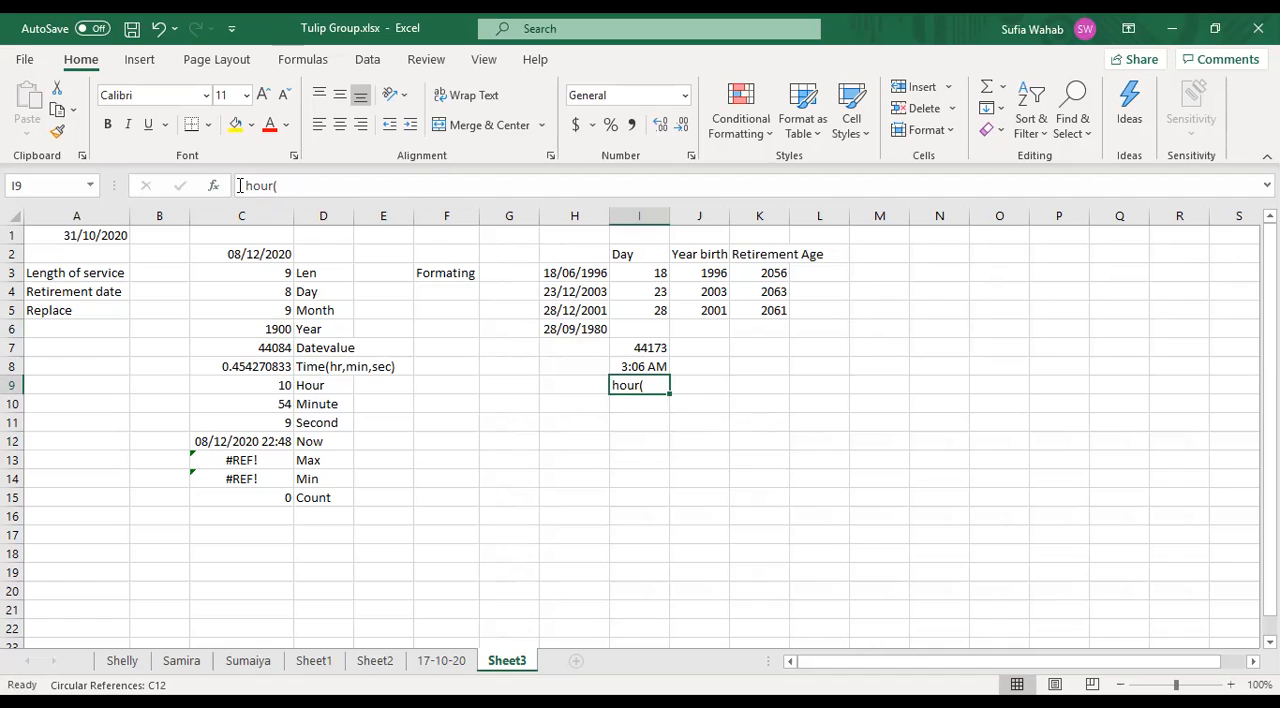
pyautogui.press('BackSpace')
pyautogui.click(288, 385)
pyautogui.click(465, 403)
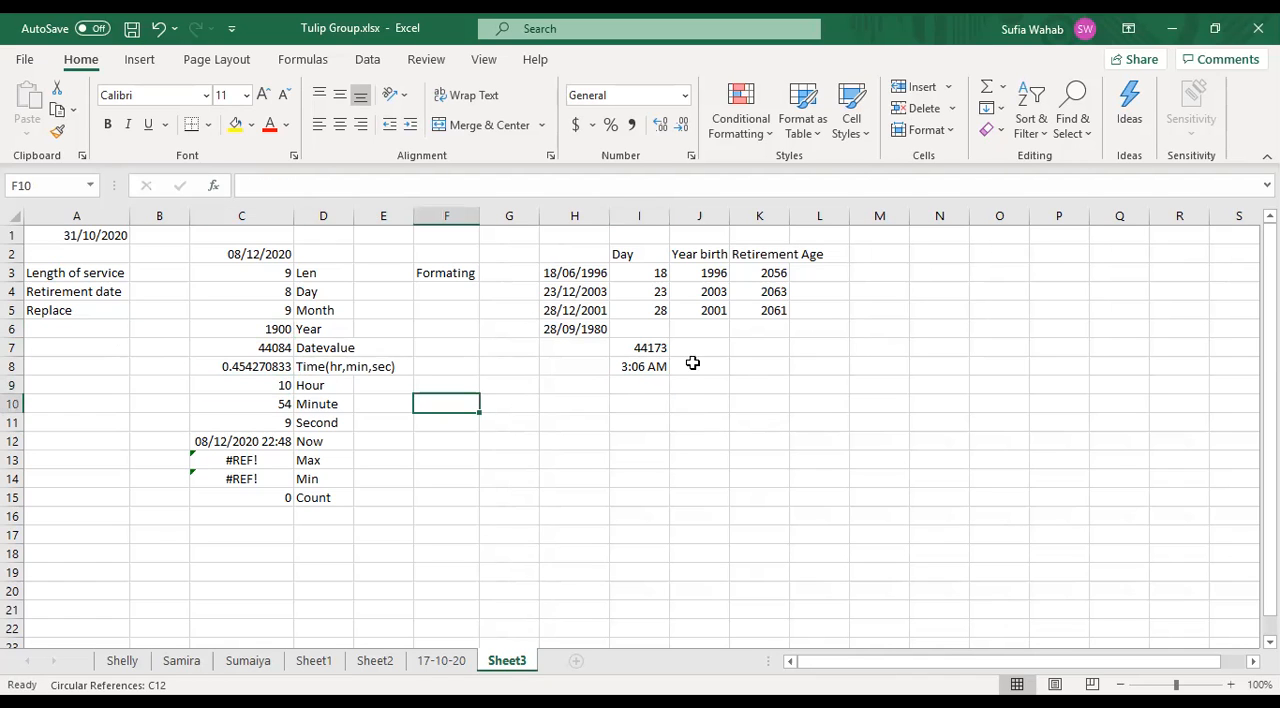
# - Enter the formula =HOUR(I7) in cell I9, referencing the DATEVALUE result
pyautogui.click(660, 387)
pyautogui.write('=')
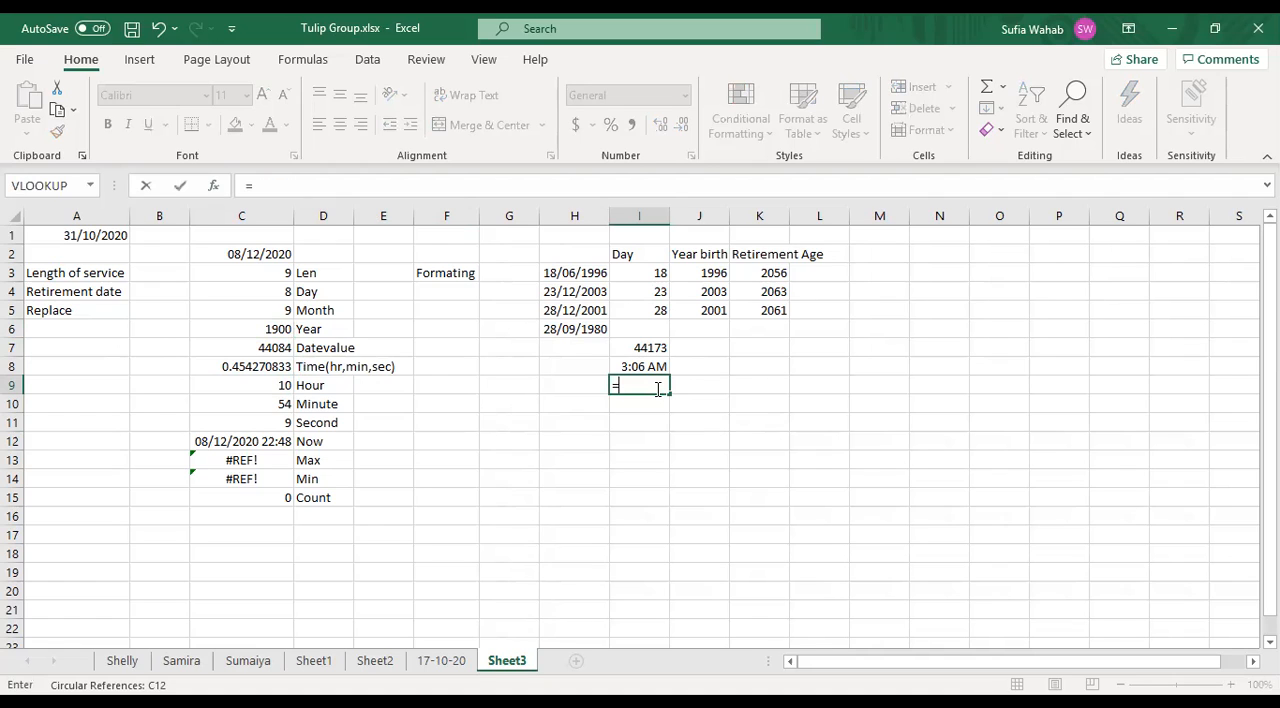
pyautogui.write('hour')
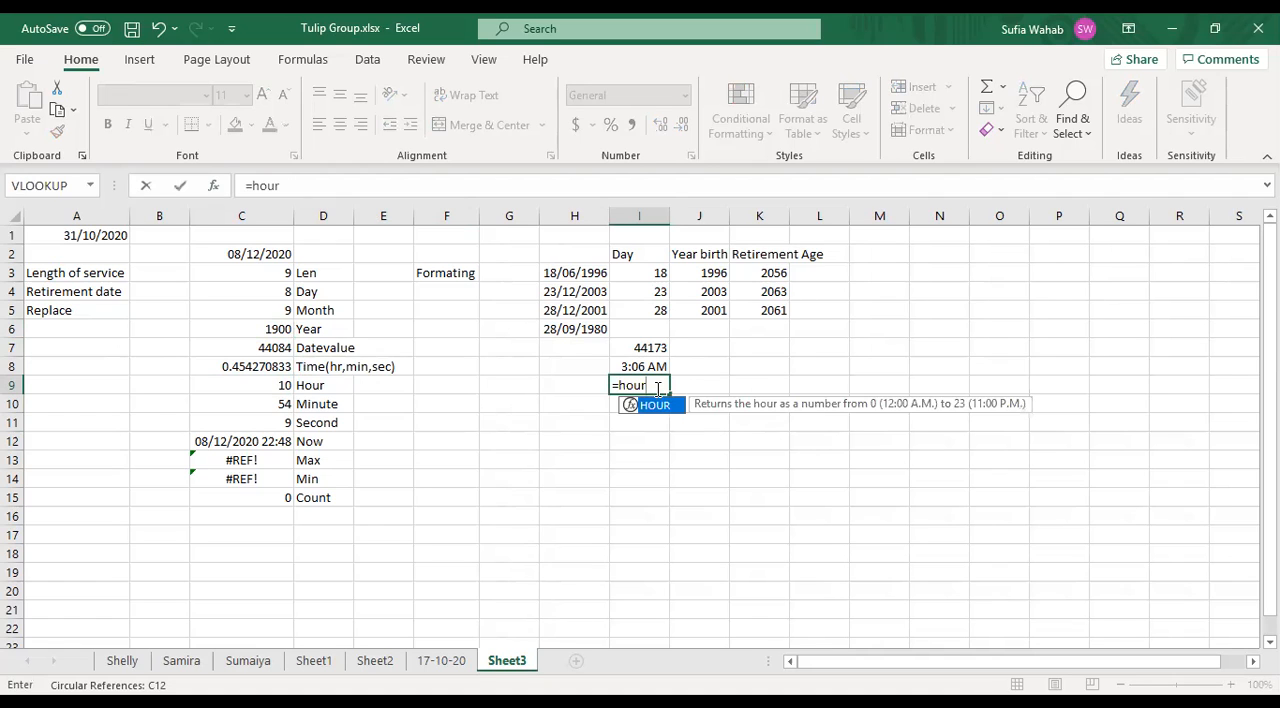
pyautogui.write('(')
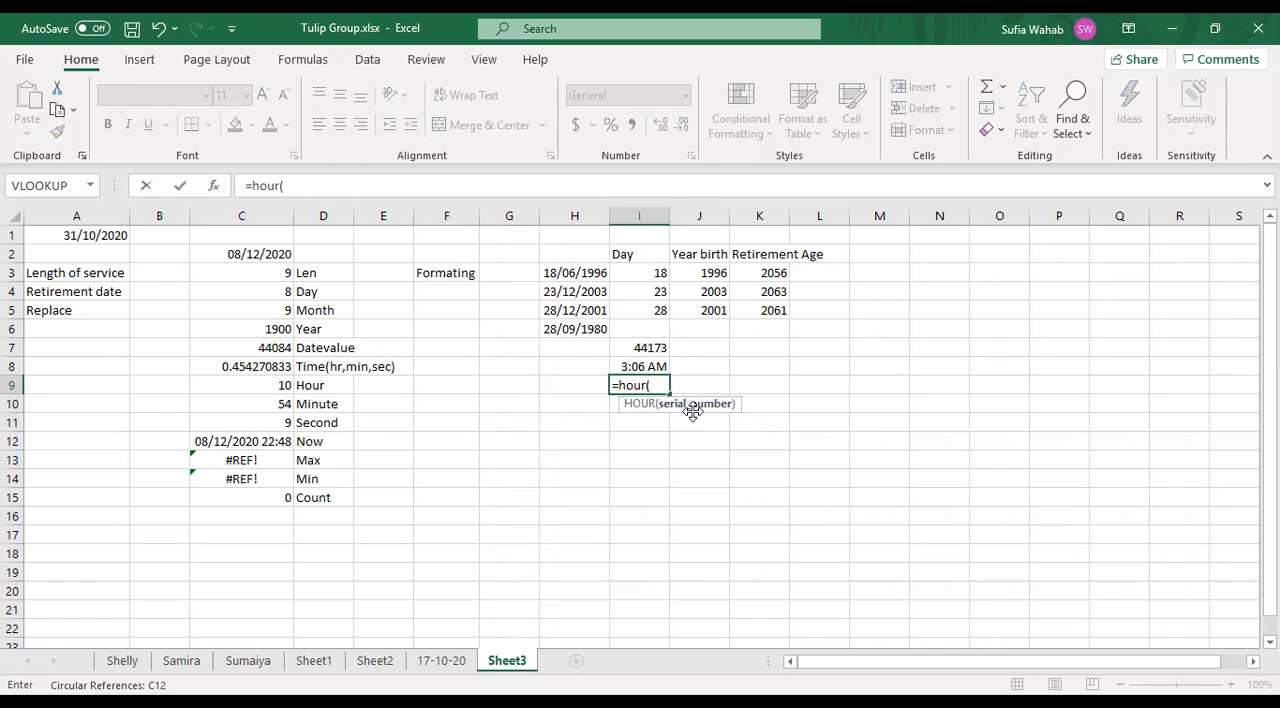
pyautogui.click(649, 348)
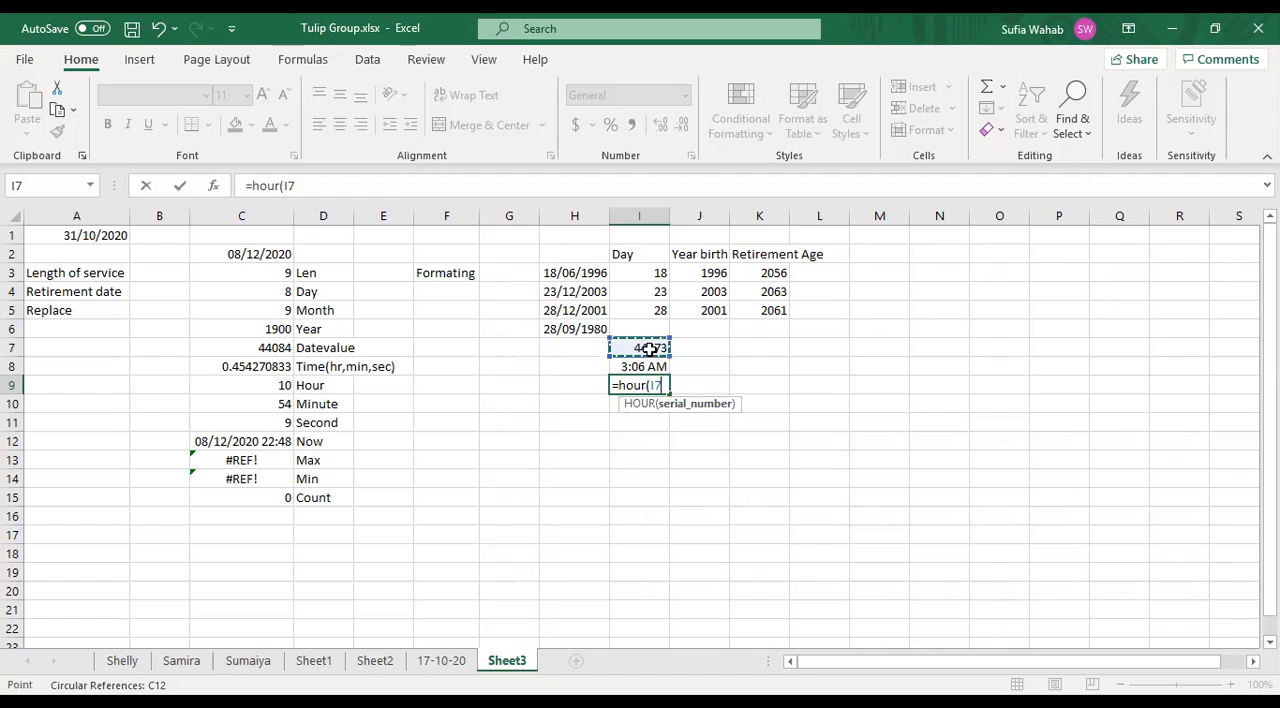
pyautogui.write(')')
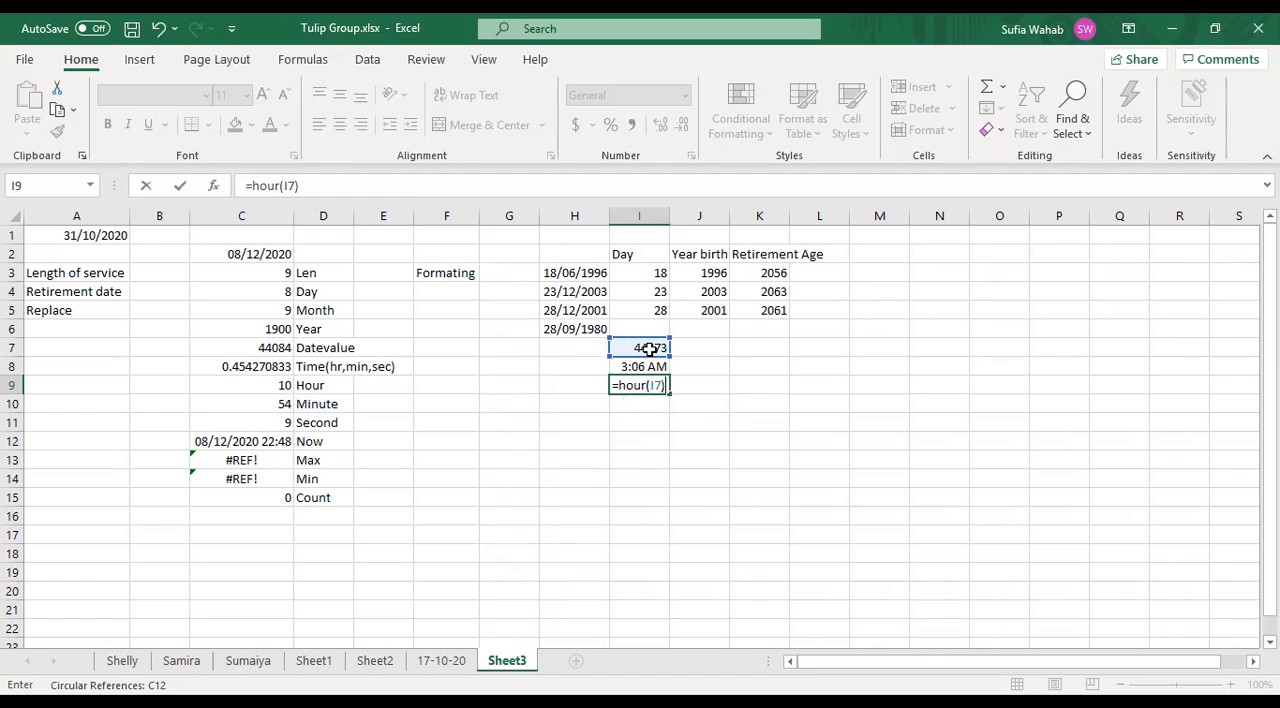
pyautogui.press('Return')
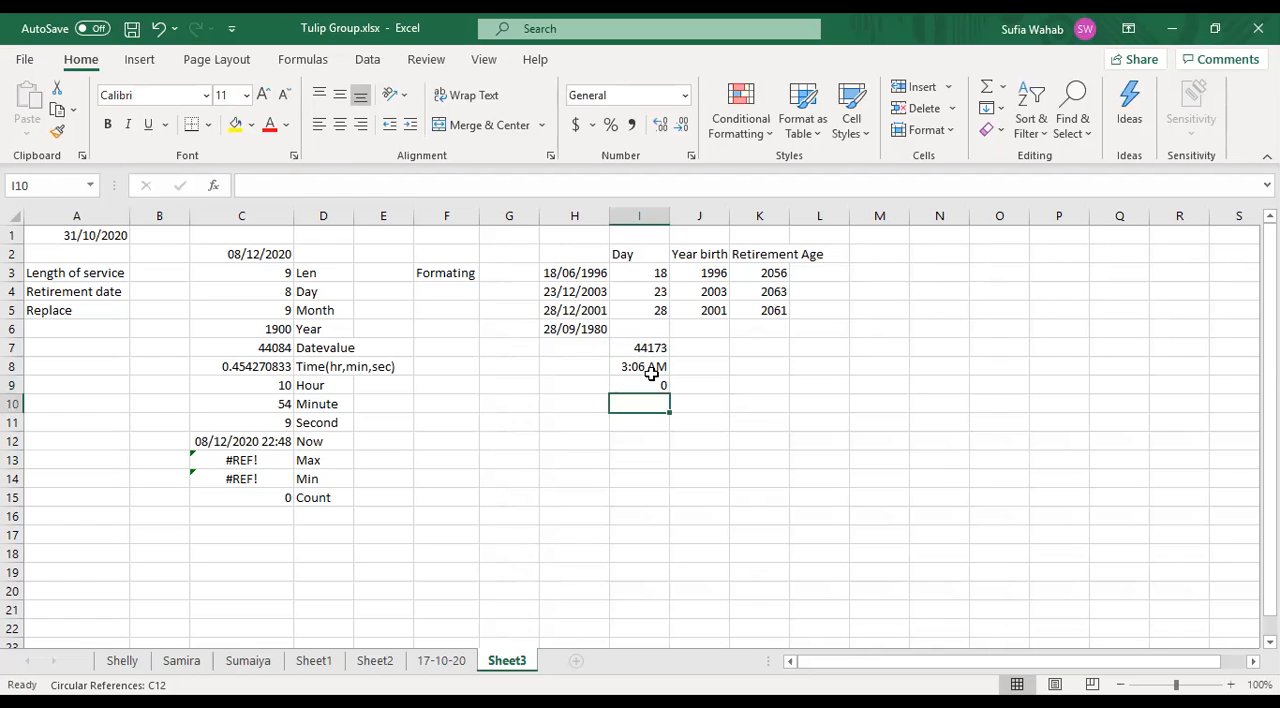
# - Replace the cell reference in the HOUR formula in I9 with the number 36
pyautogui.click(648, 384)
pyautogui.moveTo(648, 384); pyautogui.dragTo(446, 298)
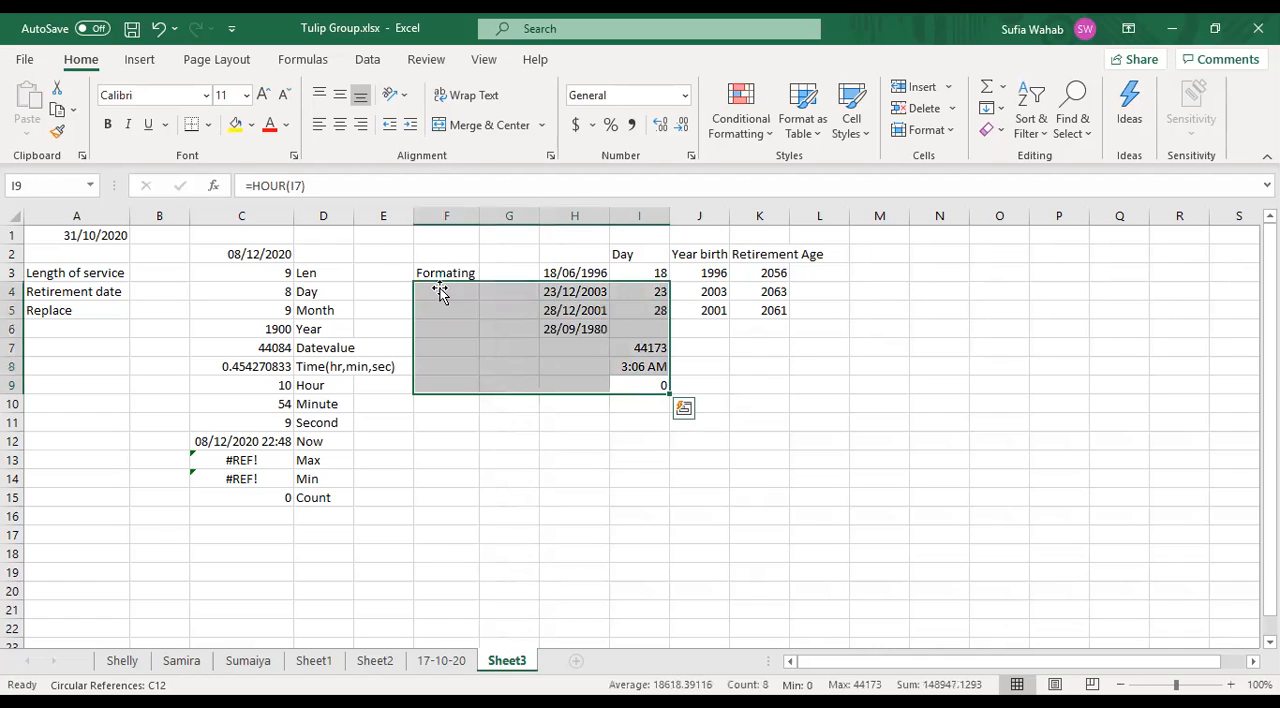
pyautogui.click(633, 352)
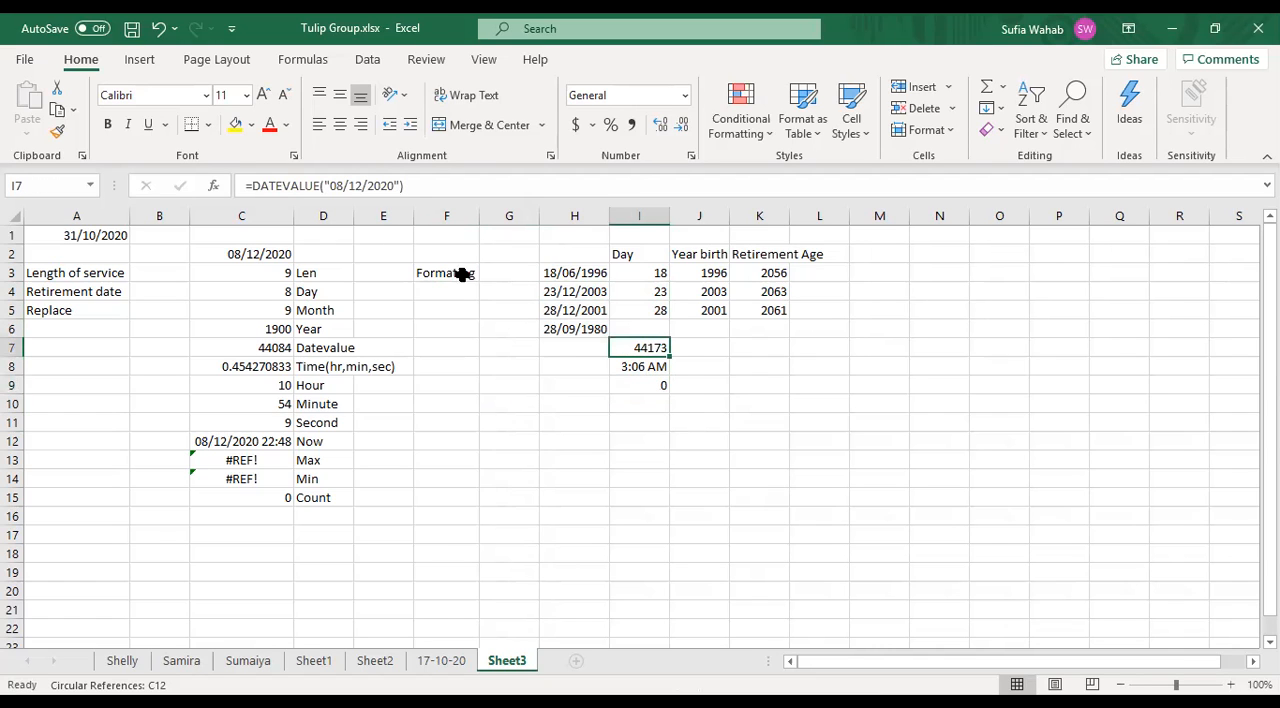
pyautogui.click(630, 380)
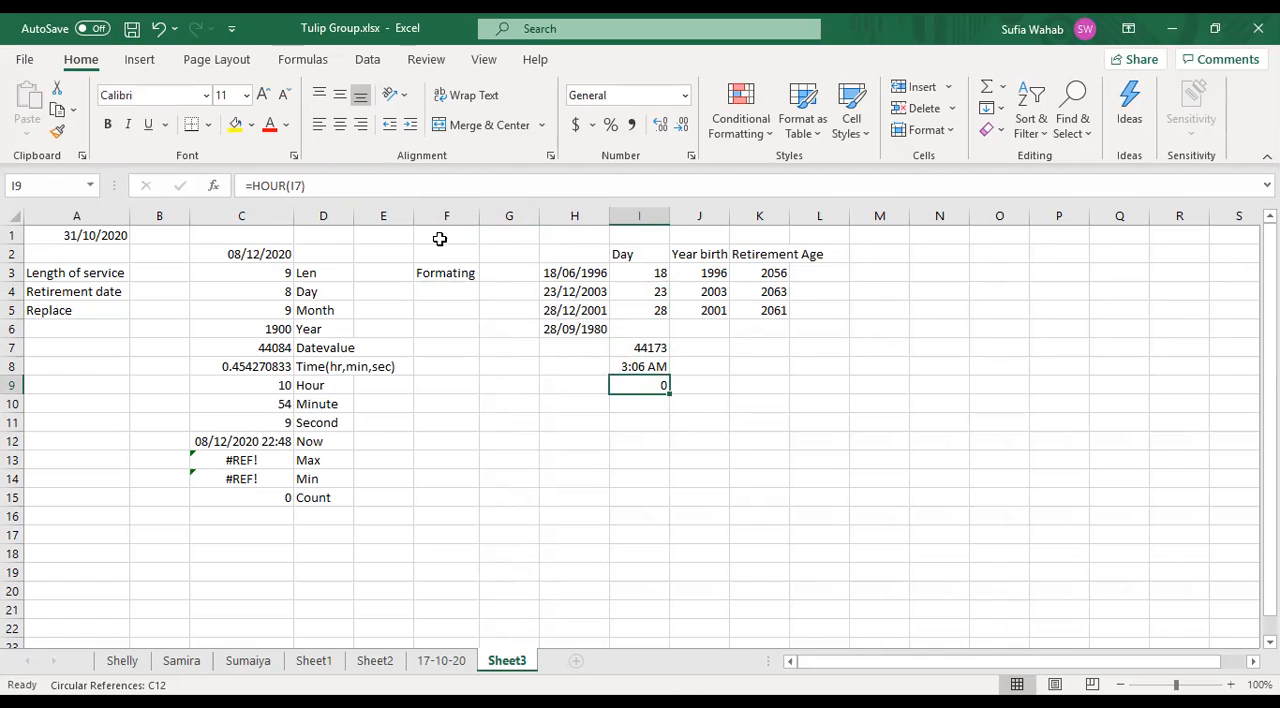
pyautogui.click(300, 185)
pyautogui.press('BackSpace')
pyautogui.press('BackSpace')
pyautogui.write('36')
pyautogui.press('Return')
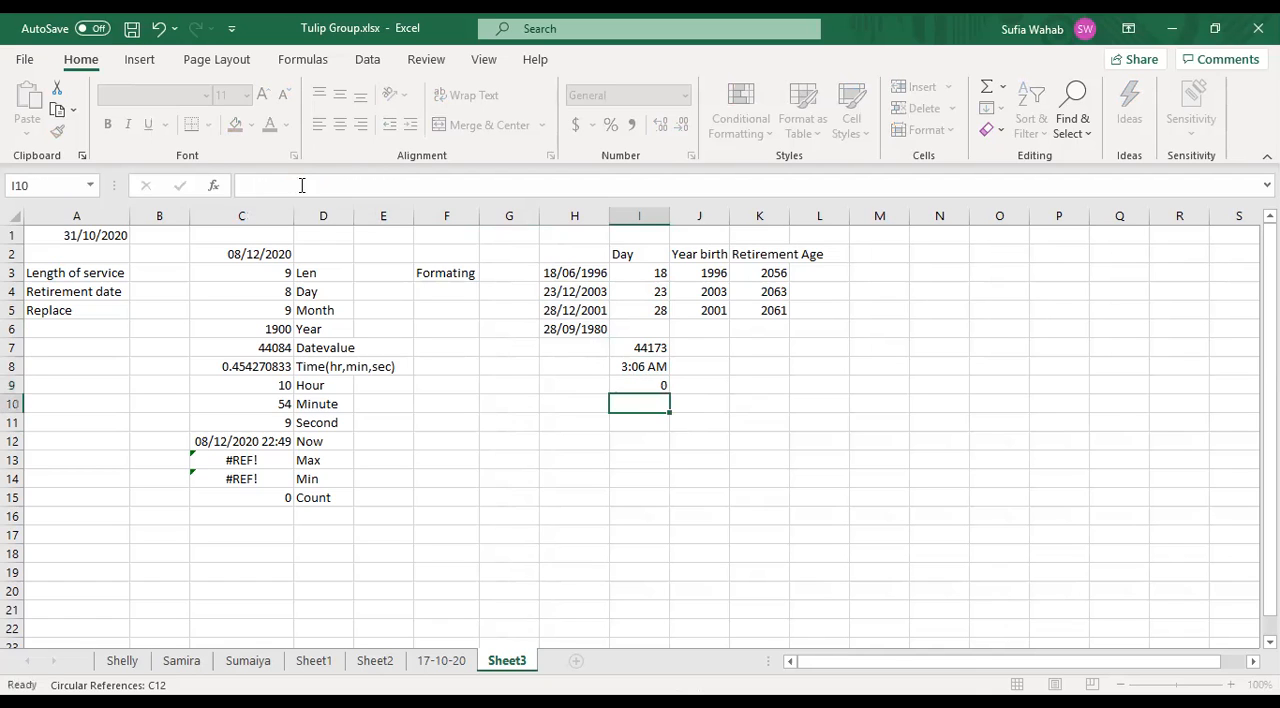
# - Compare the HOUR formula in cell I9 with the existing HOUR example in cell C9
pyautogui.click(642, 385)
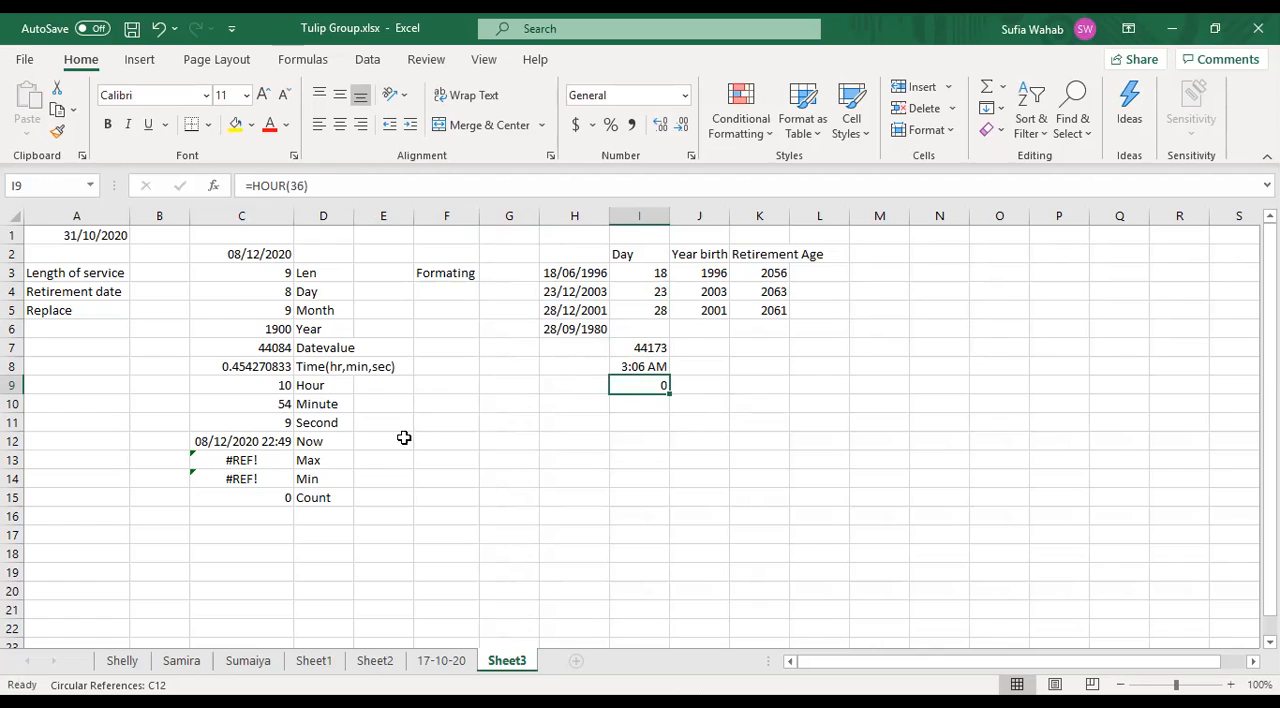
pyautogui.click(284, 382)
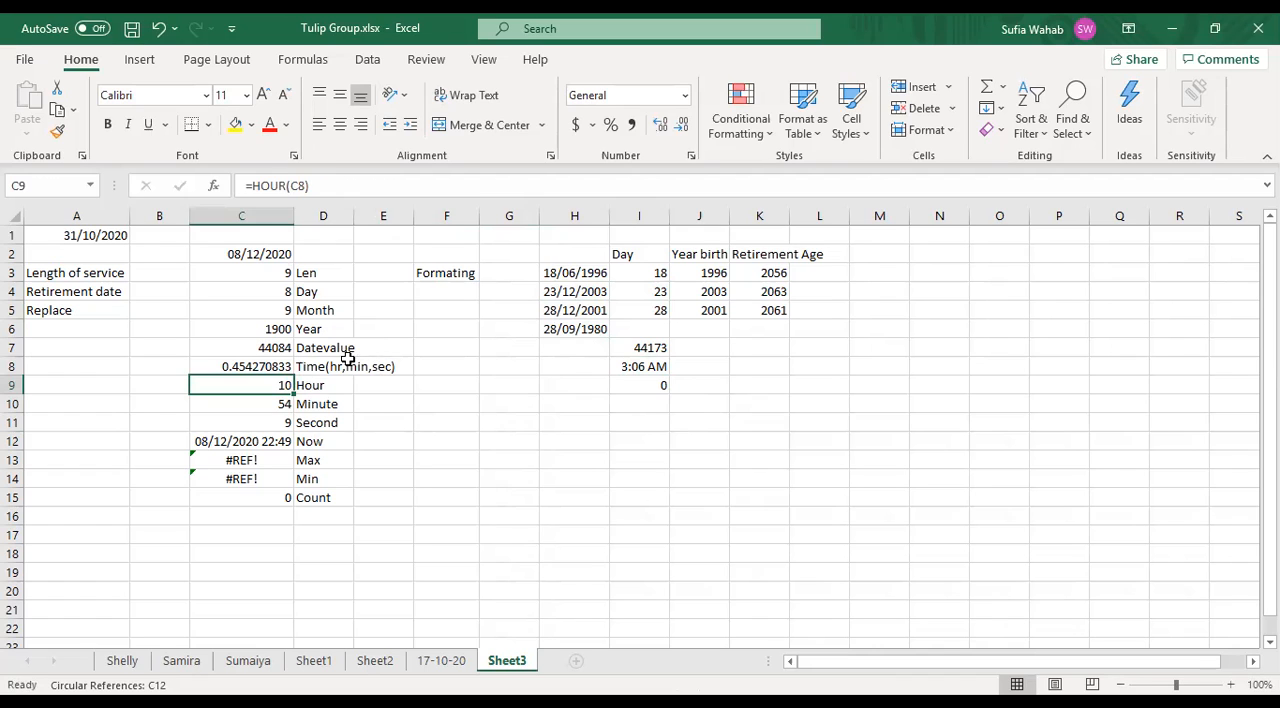
pyautogui.click(640, 348)
pyautogui.click(644, 384)
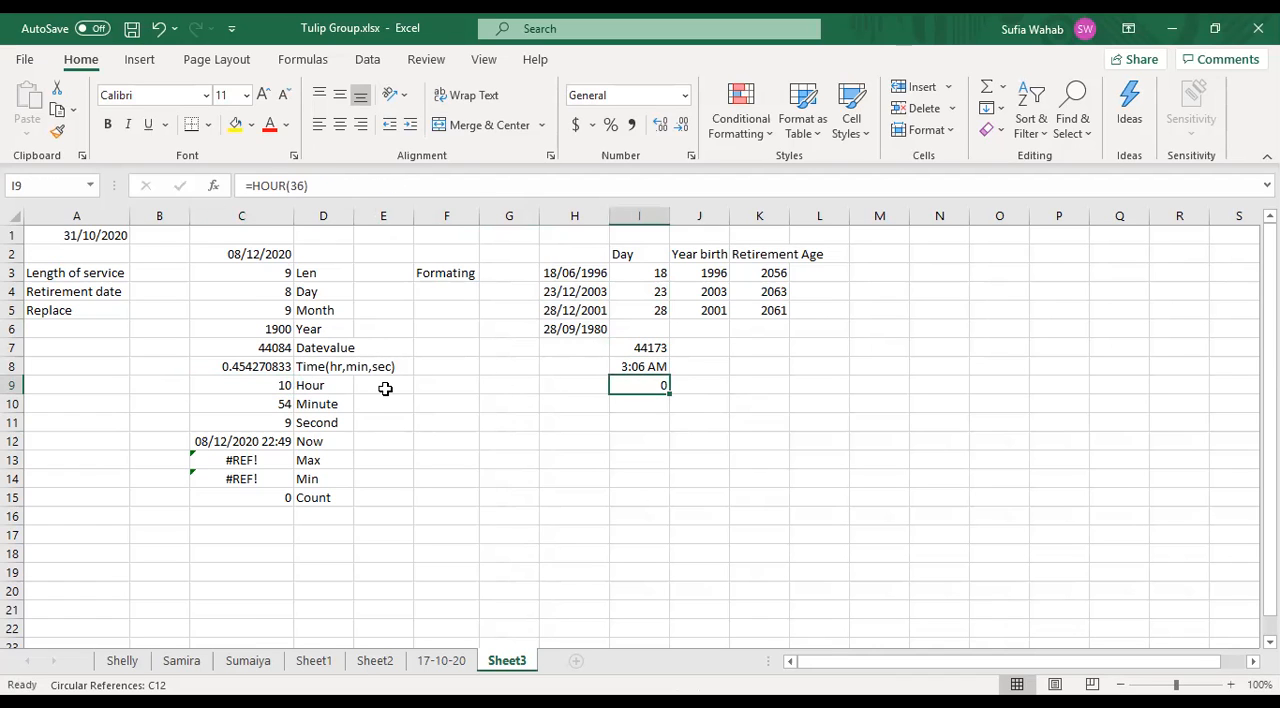
pyautogui.click(319, 385)
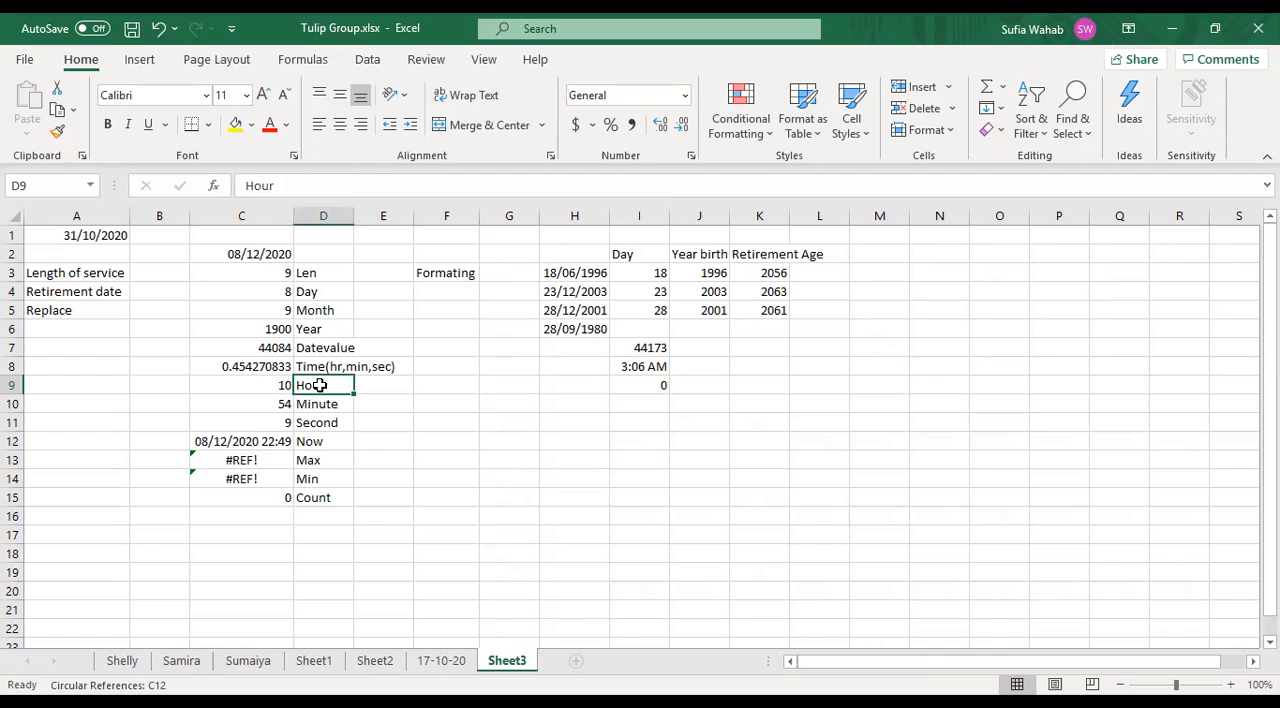
pyautogui.press('Left')
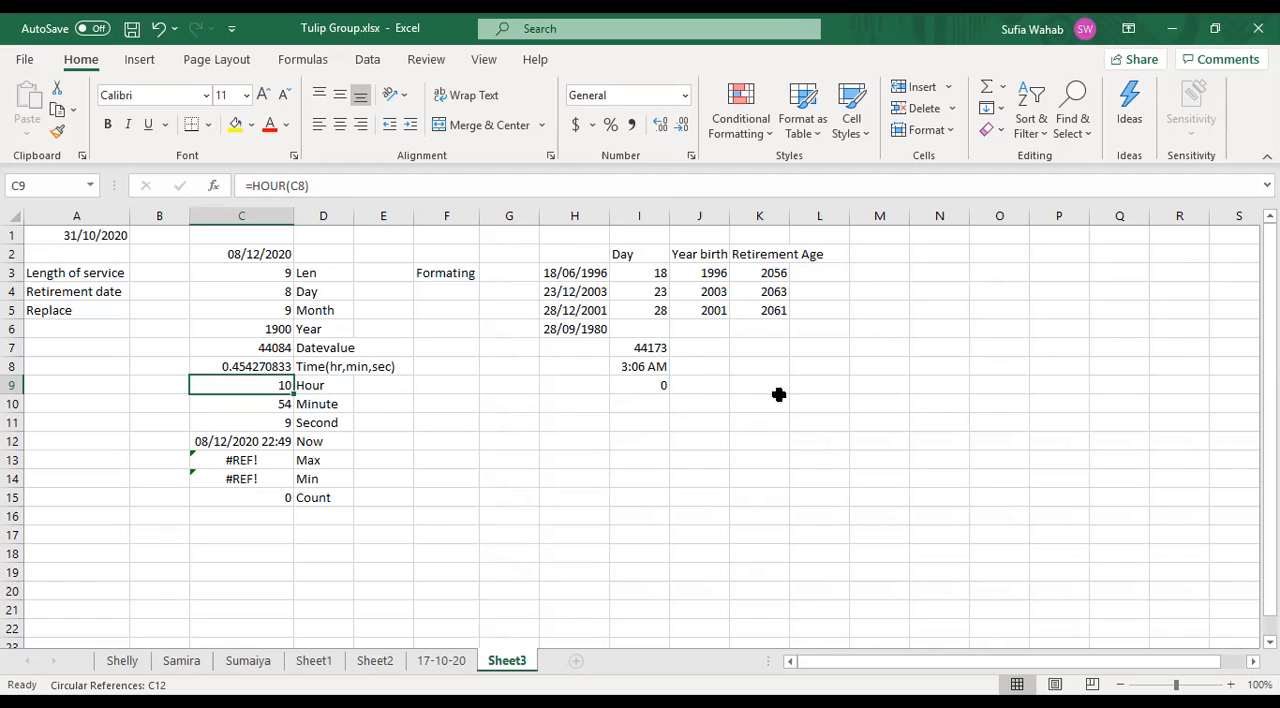
# - Enter the label "minite" in cell J9 beside the HOUR result
pyautogui.click(697, 390)
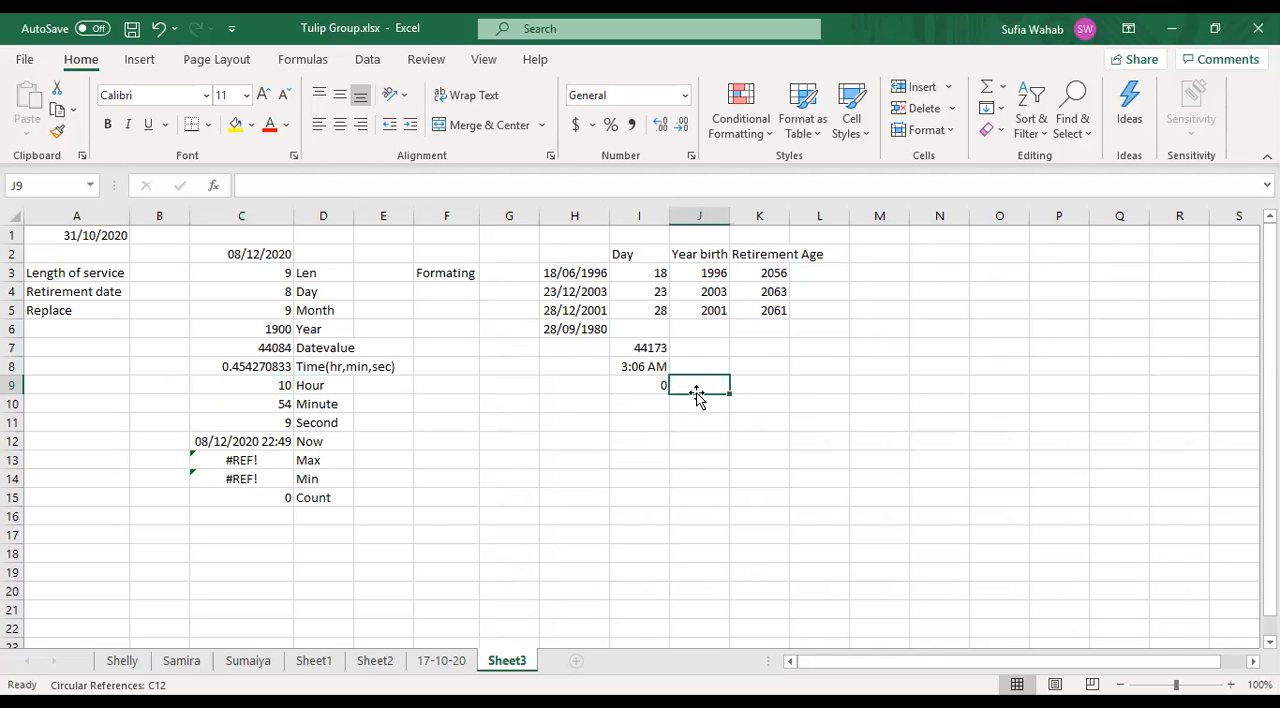
pyautogui.write('mini')
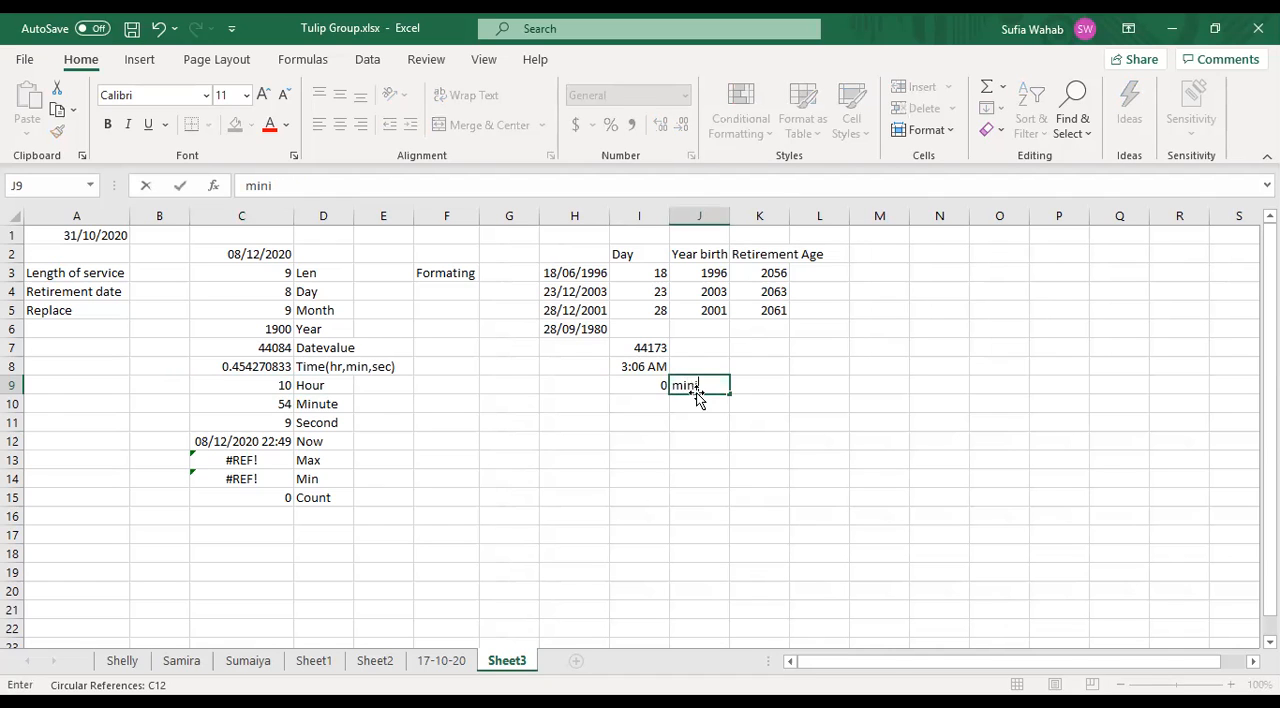
pyautogui.write('te')
pyautogui.press('Return')
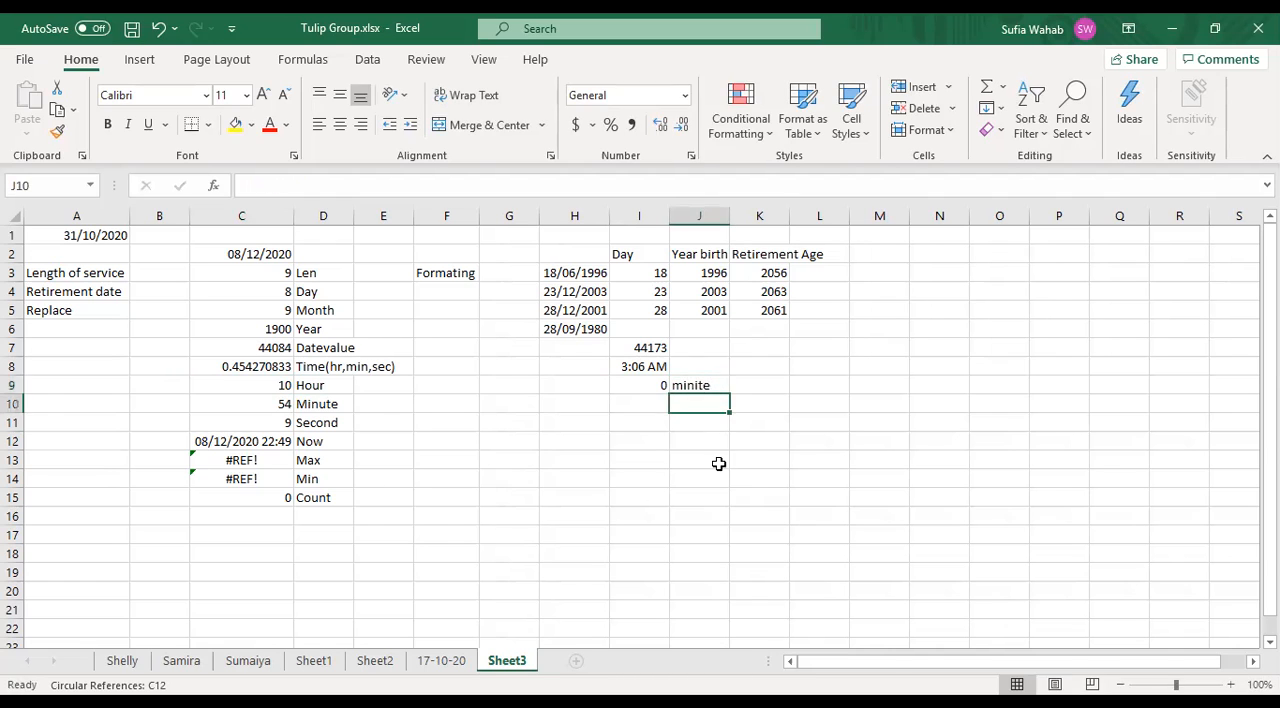
# - Enter the formula =minut(H6) in cell I10, referencing the last date in column H
pyautogui.click(640, 401)
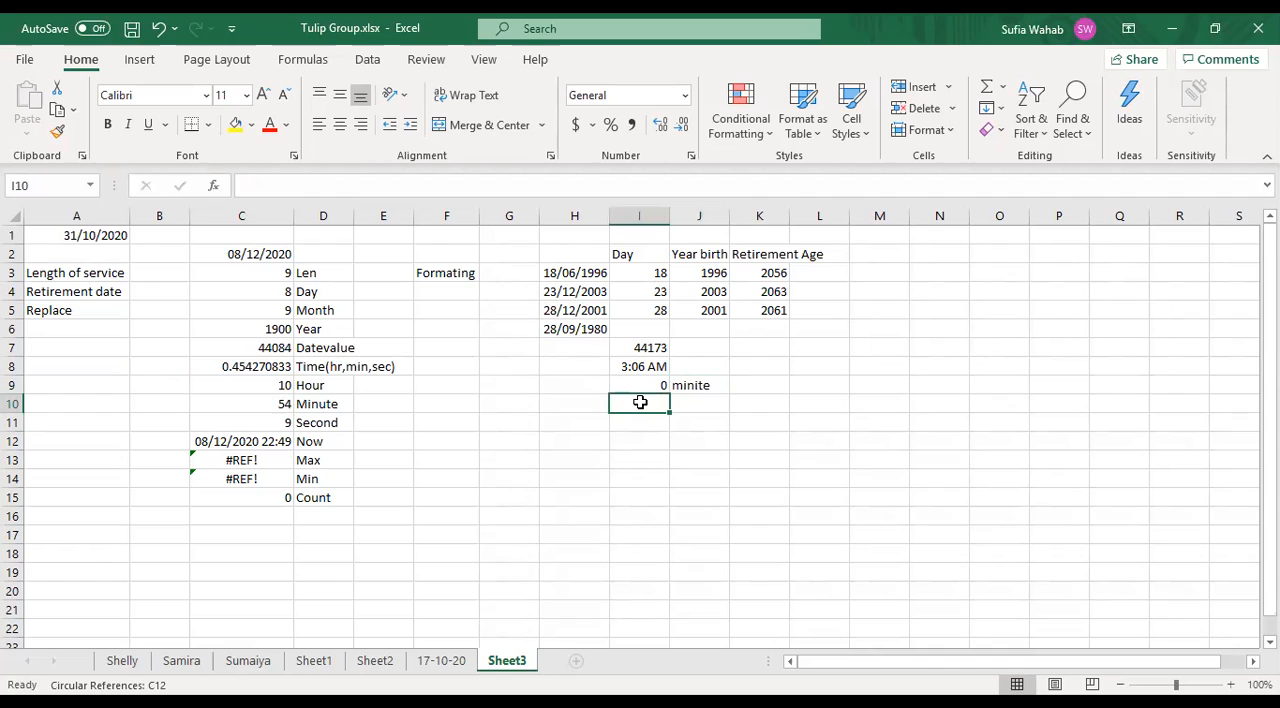
pyautogui.write('=m')
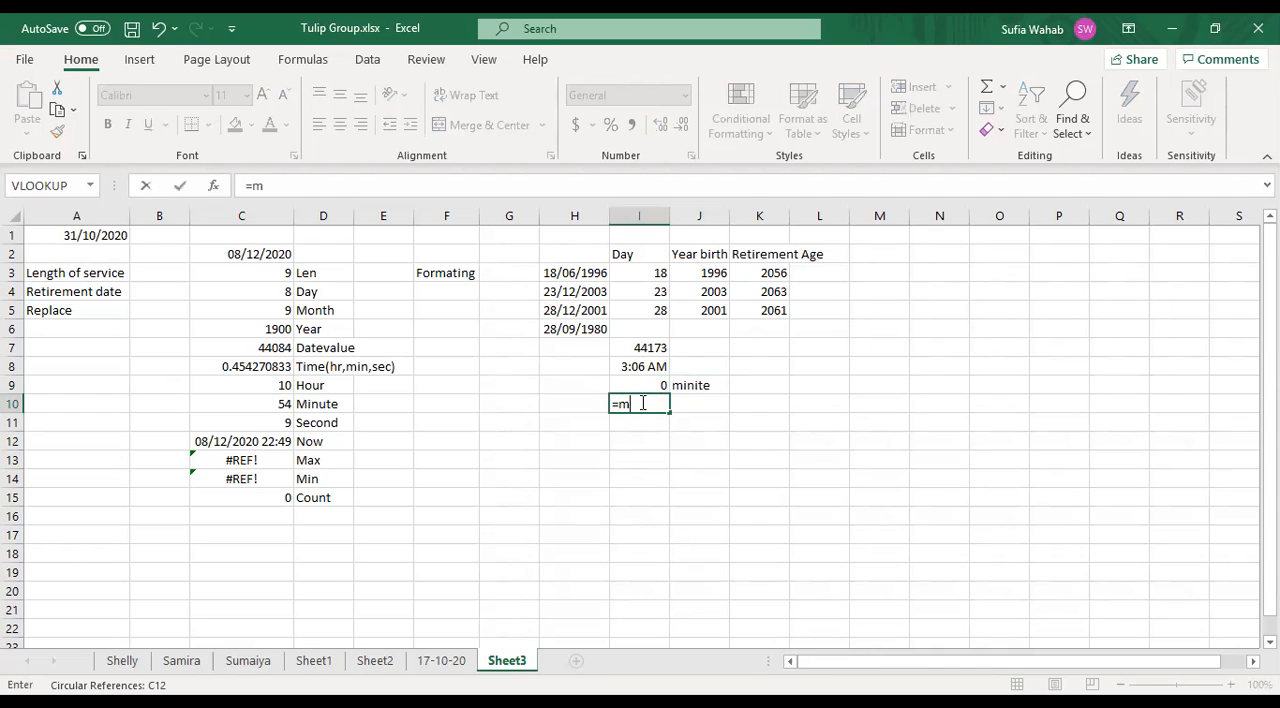
pyautogui.write('inut')
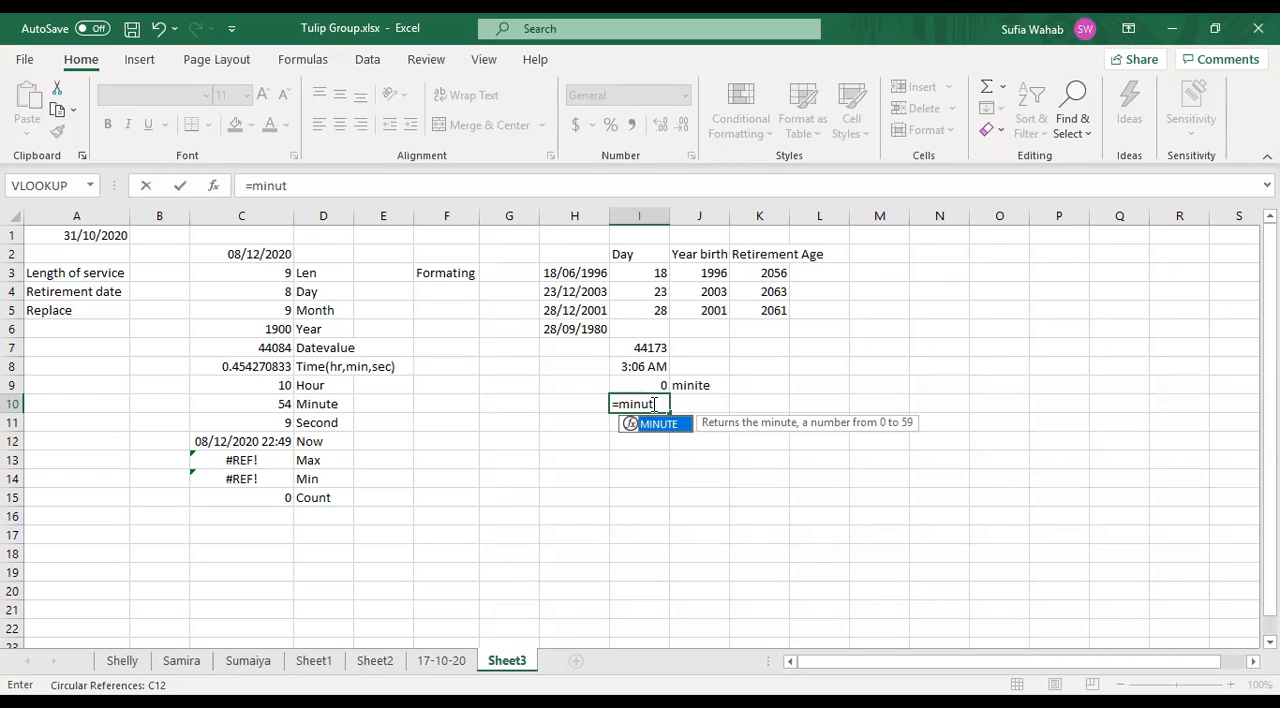
pyautogui.click(655, 404)
pyautogui.write('(')
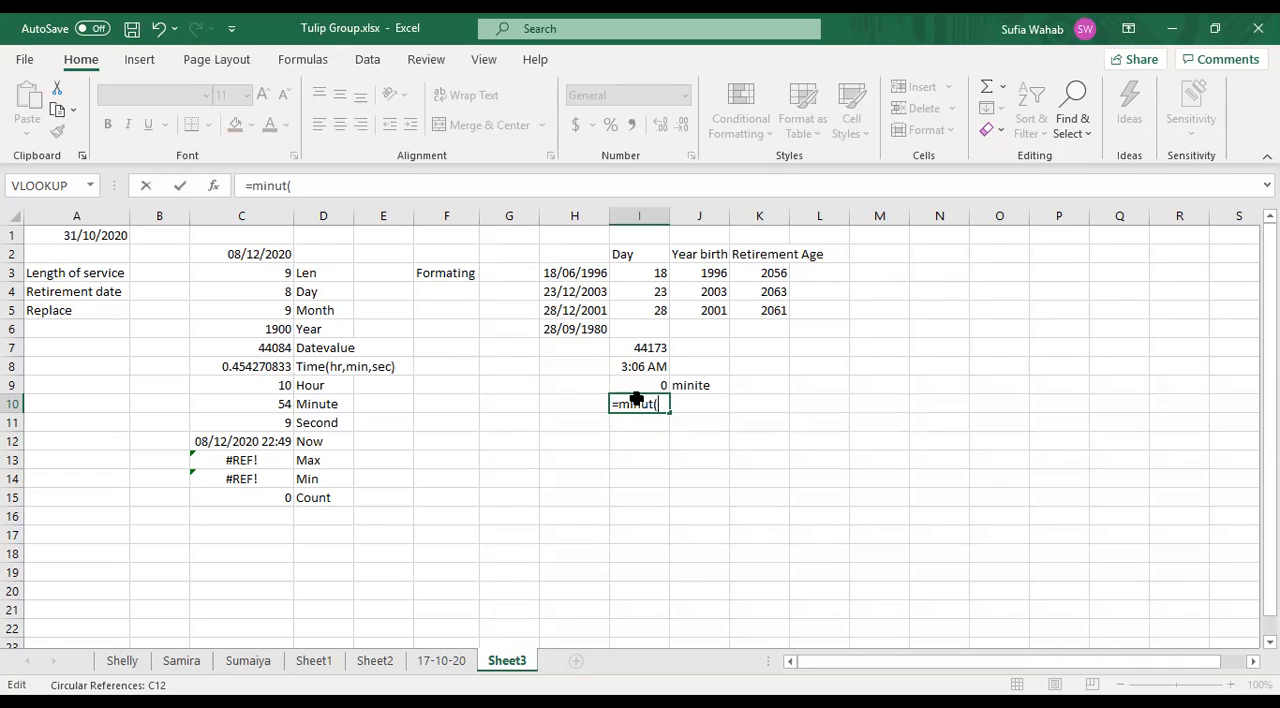
pyautogui.click(584, 329)
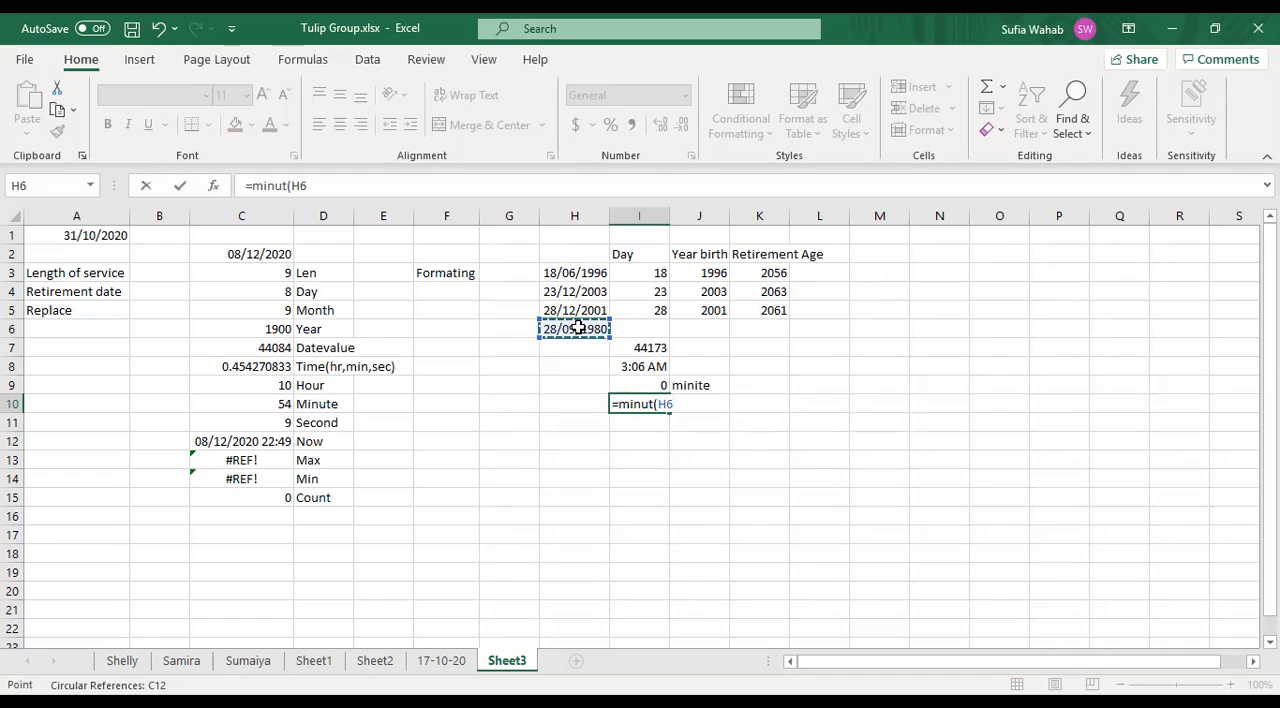
pyautogui.write(')')
pyautogui.press('Return')
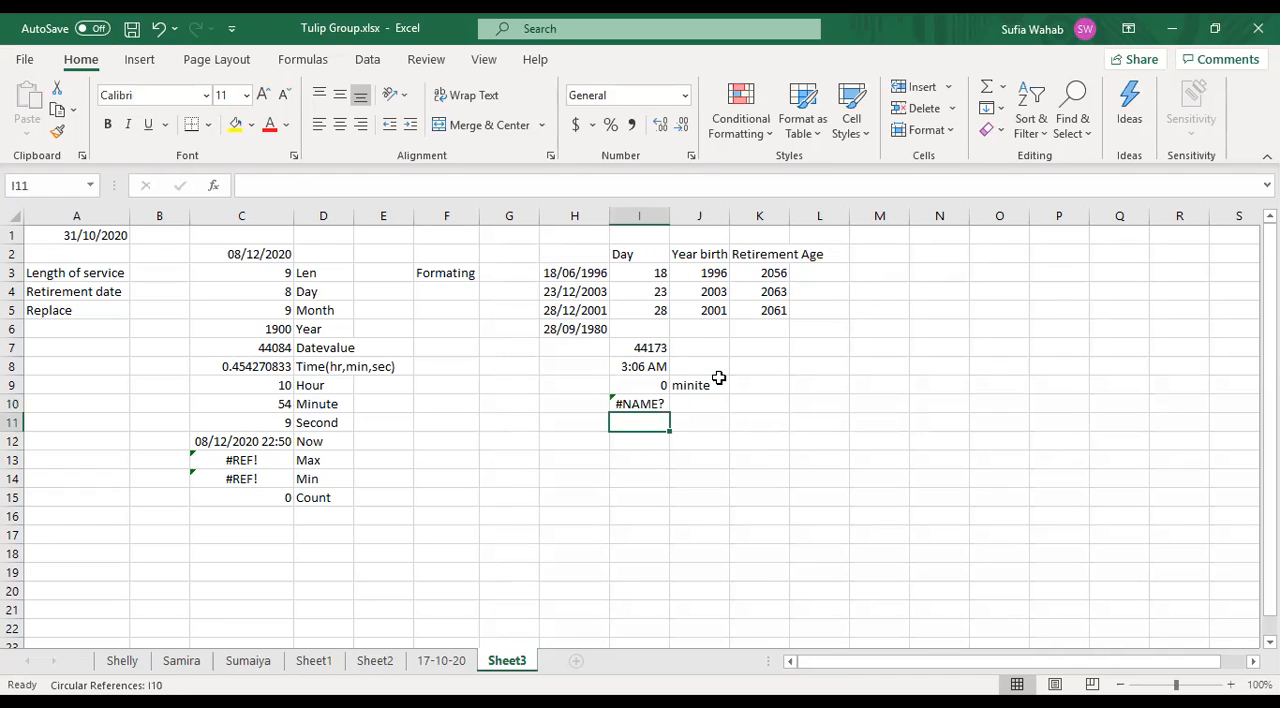
# - Shorten the function name in cell I10 to make the formula =MIN(H6)
pyautogui.click(652, 401)
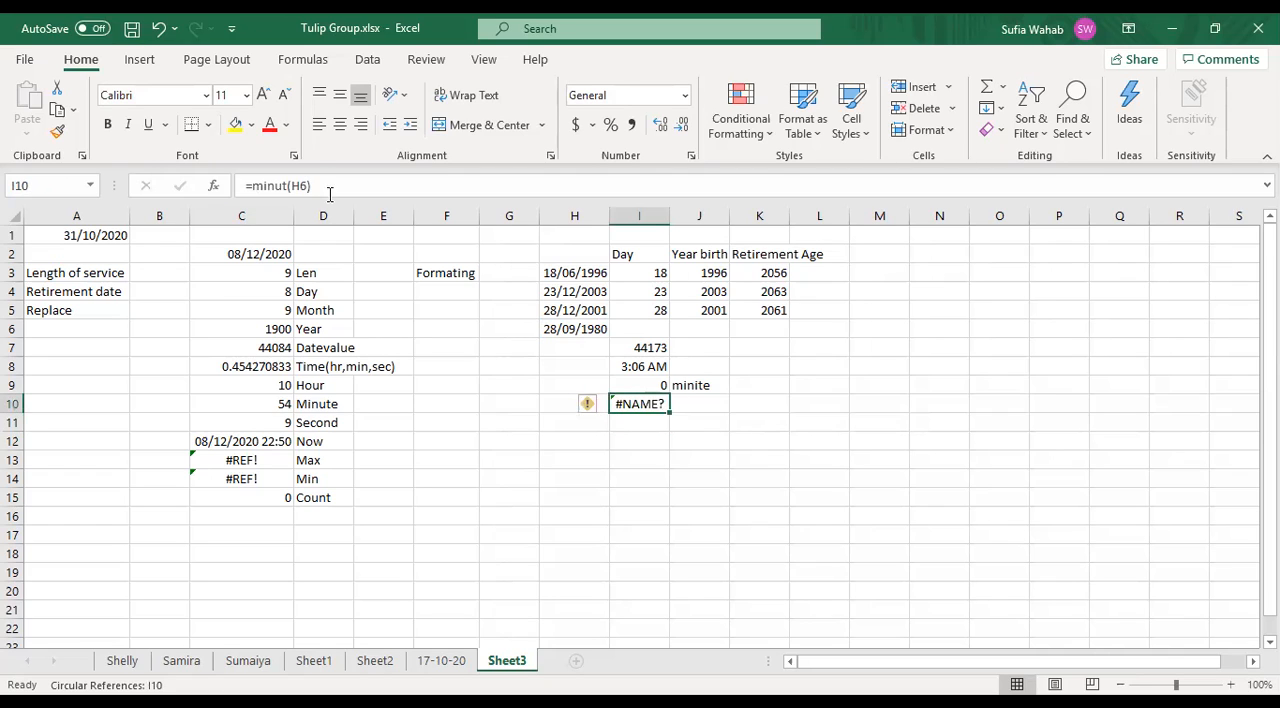
pyautogui.click(287, 185)
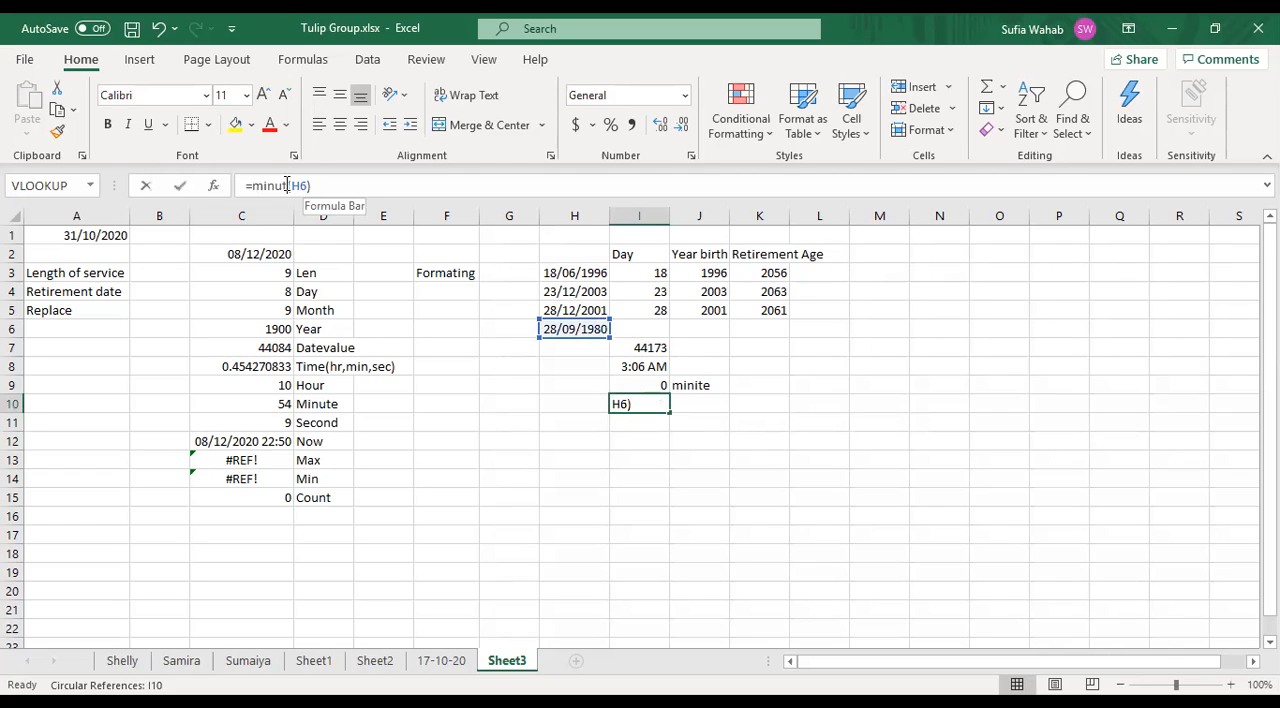
pyautogui.press('BackSpace')
pyautogui.press('BackSpace')
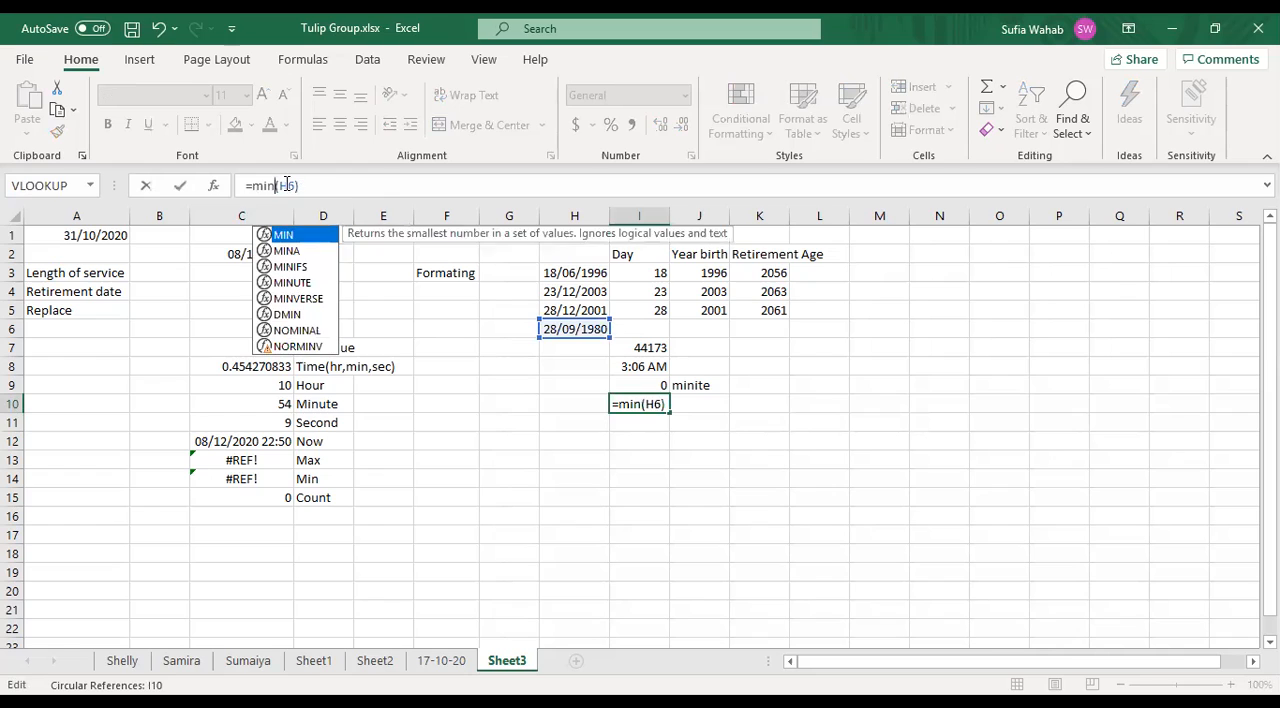
pyautogui.press('Return')
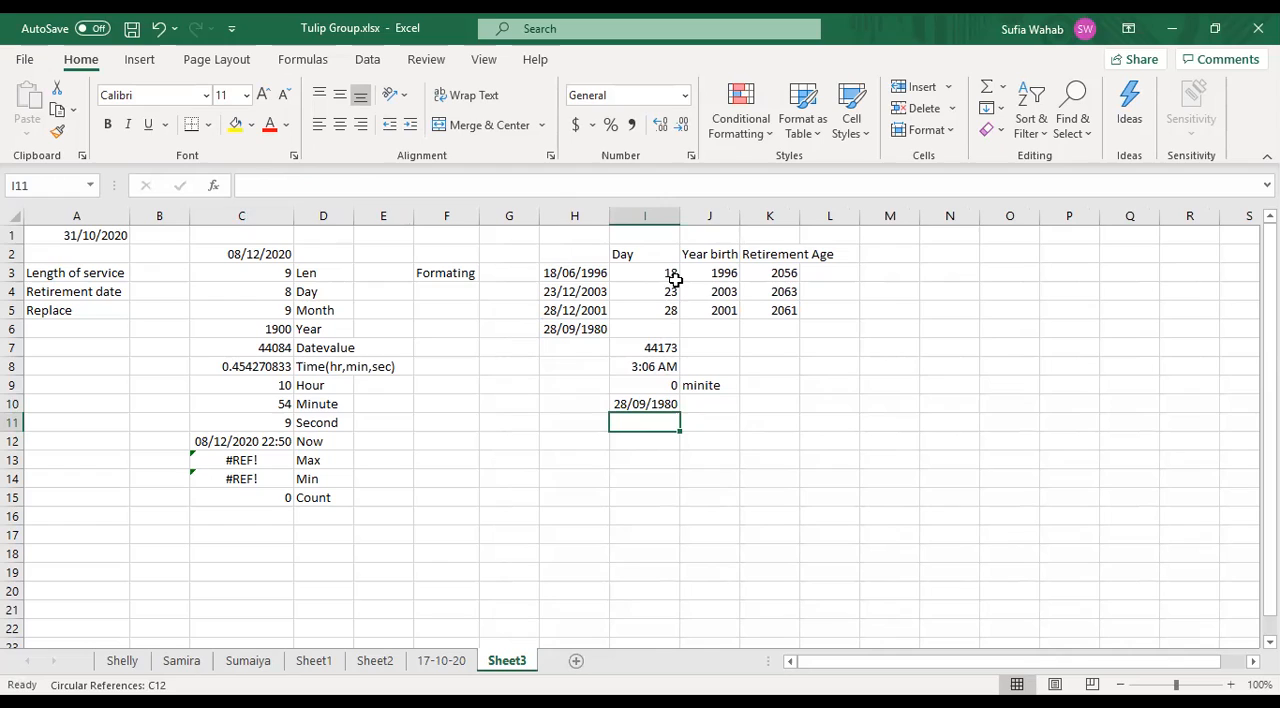
pyautogui.click(702, 402)
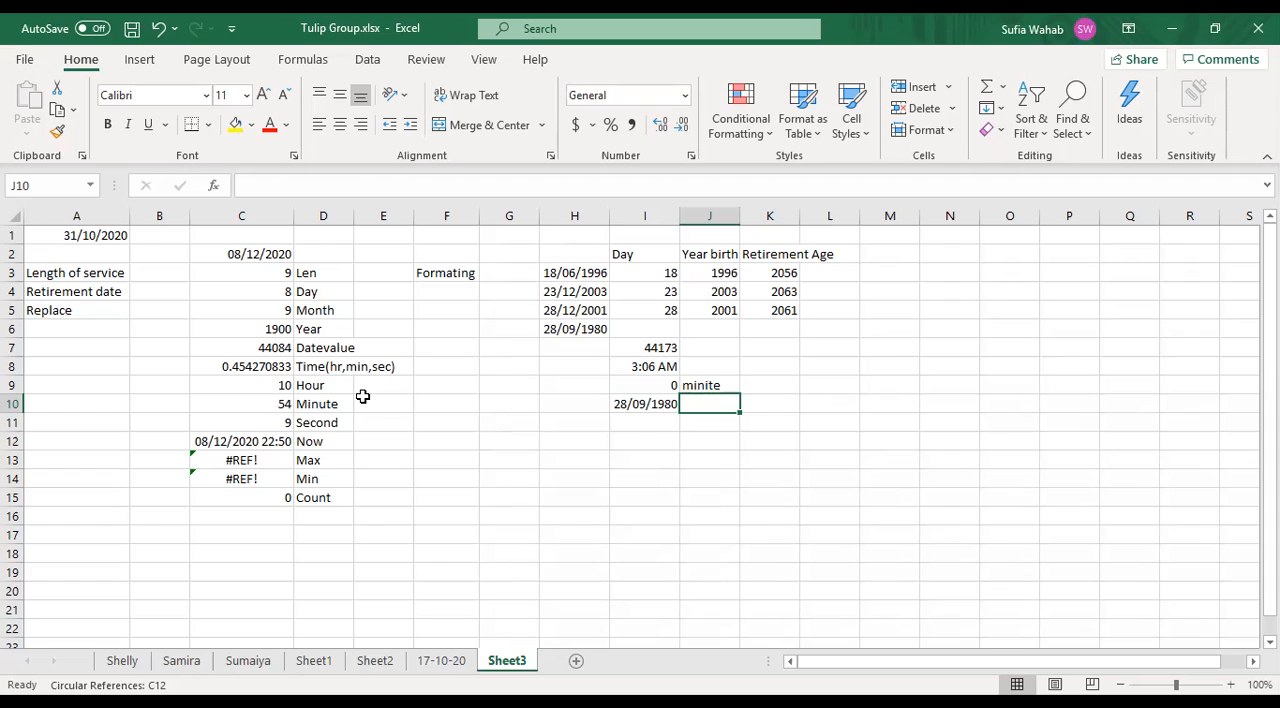
# - Review the existing HOUR, MINUTE and SECOND formulas in cells C9 to C11
pyautogui.click(279, 390)
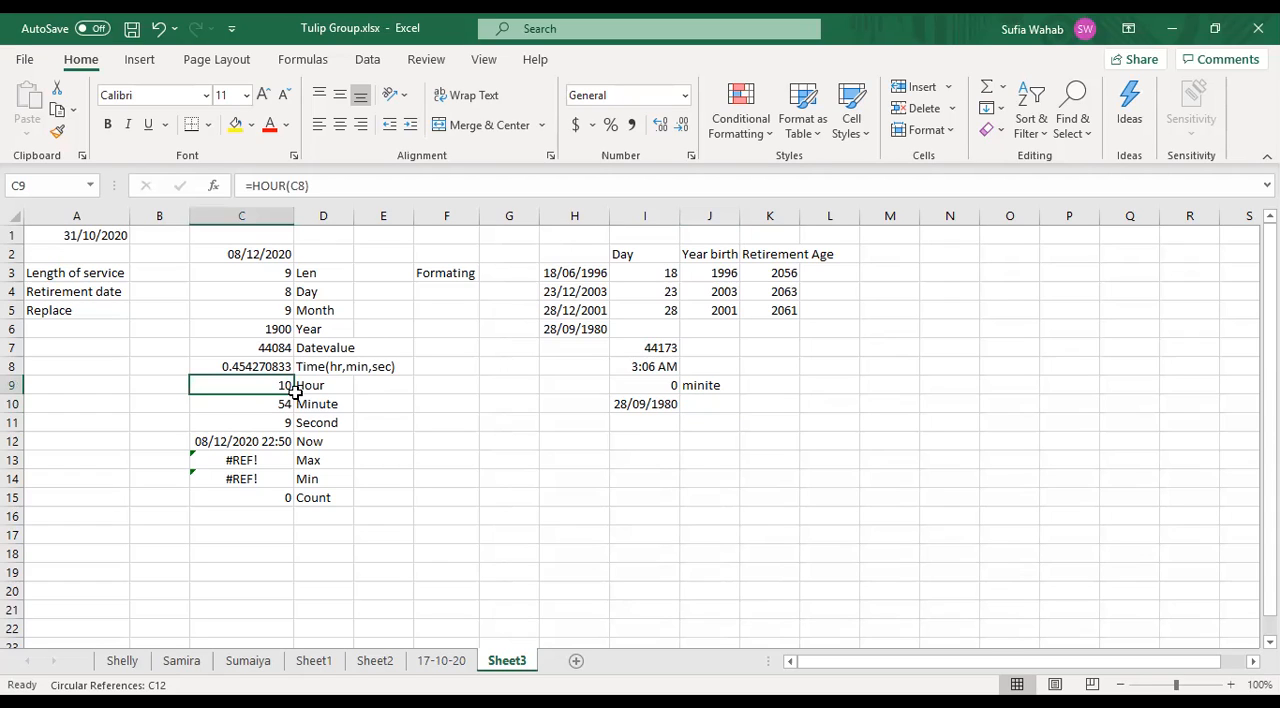
pyautogui.click(271, 407)
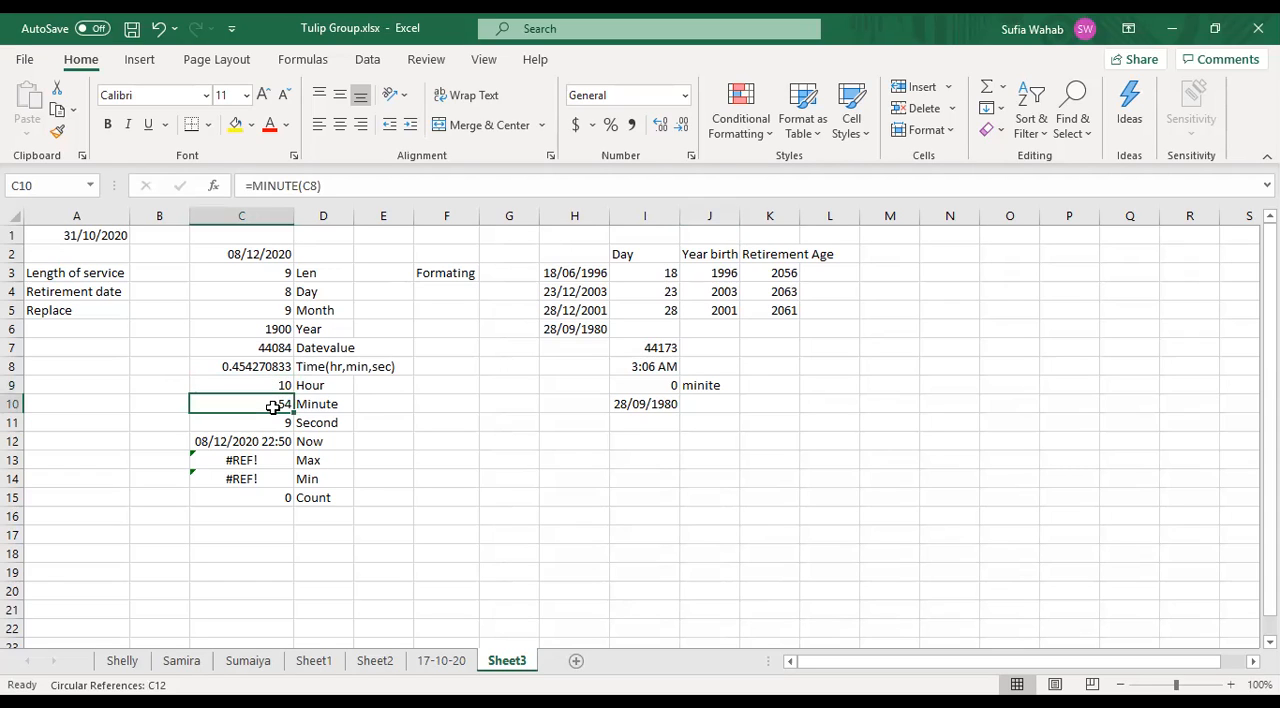
pyautogui.click(285, 417)
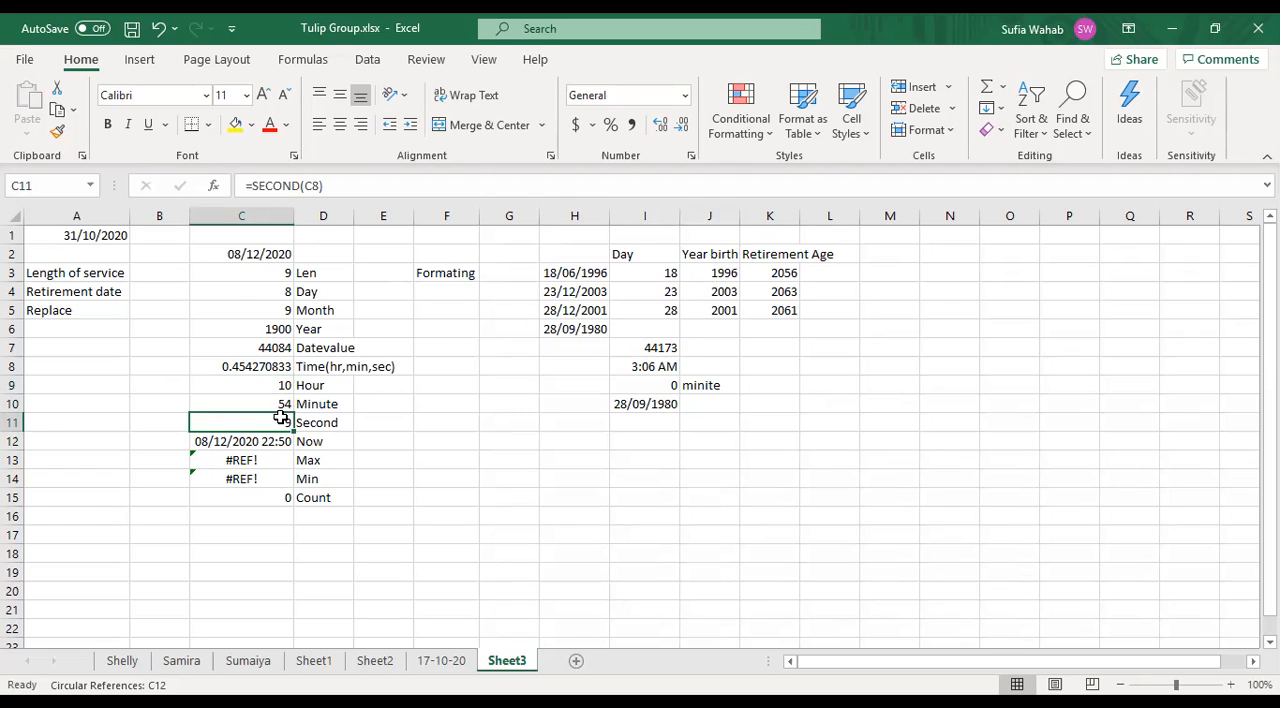
# - Inspect the NOW formula in cell C12 and its function arguments, then accept the formula as is
pyautogui.press('Down')
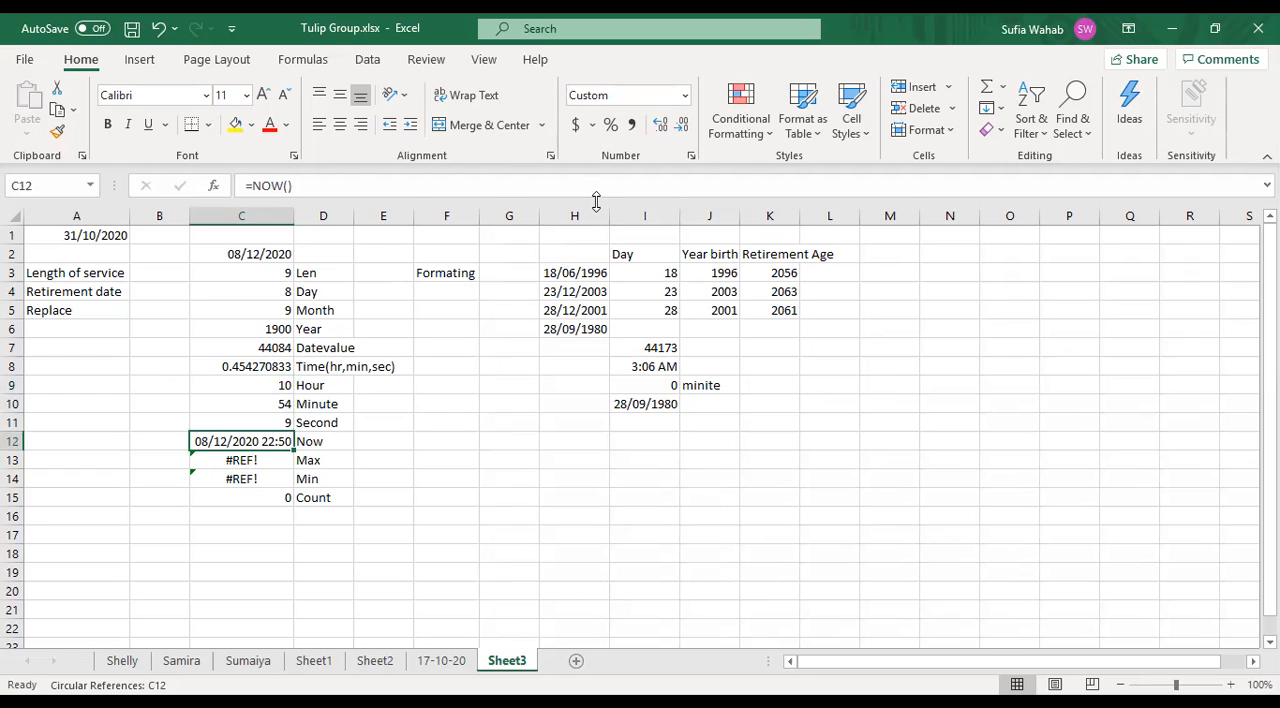
pyautogui.click(247, 185)
pyautogui.click(213, 185)
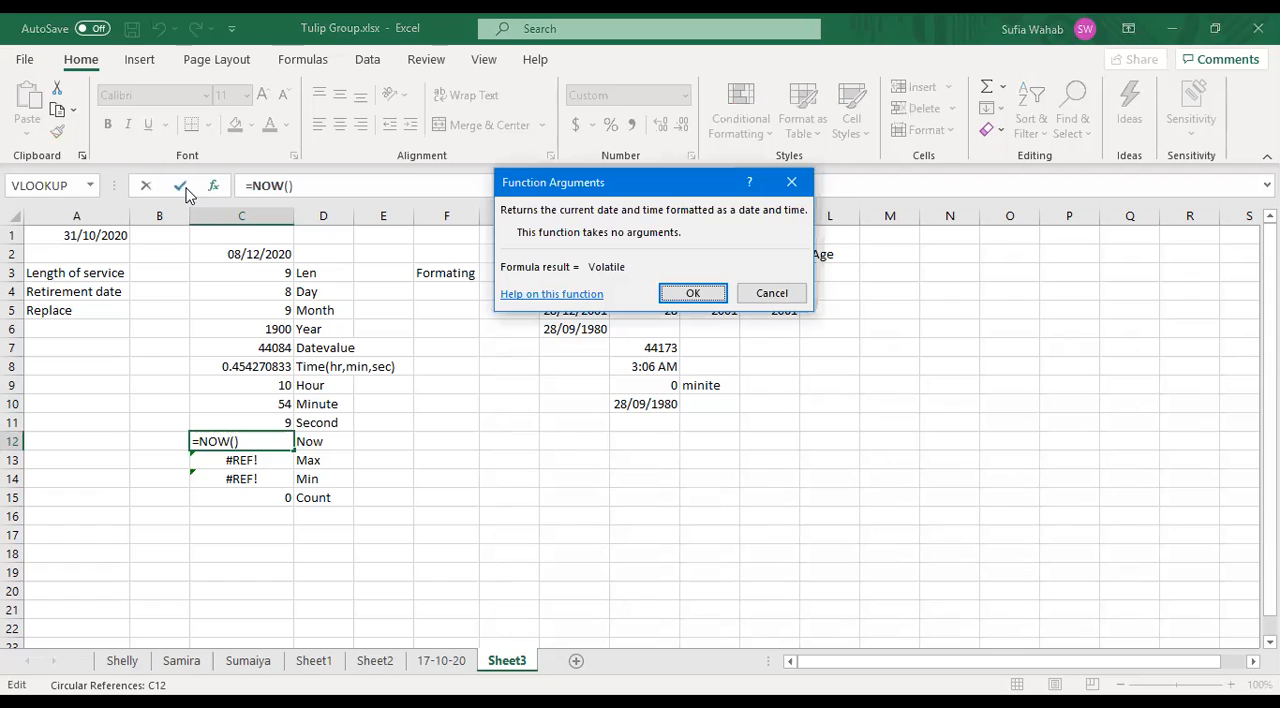
pyautogui.press('Return')
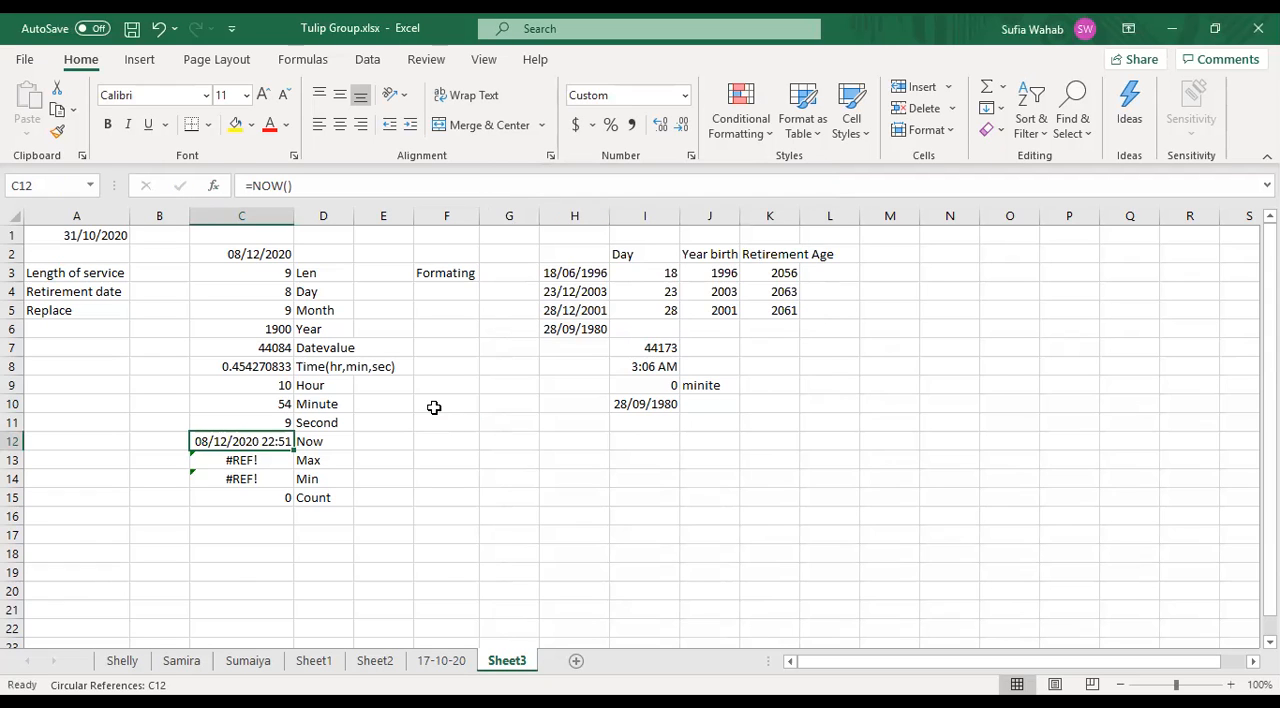
pyautogui.click(434, 407)
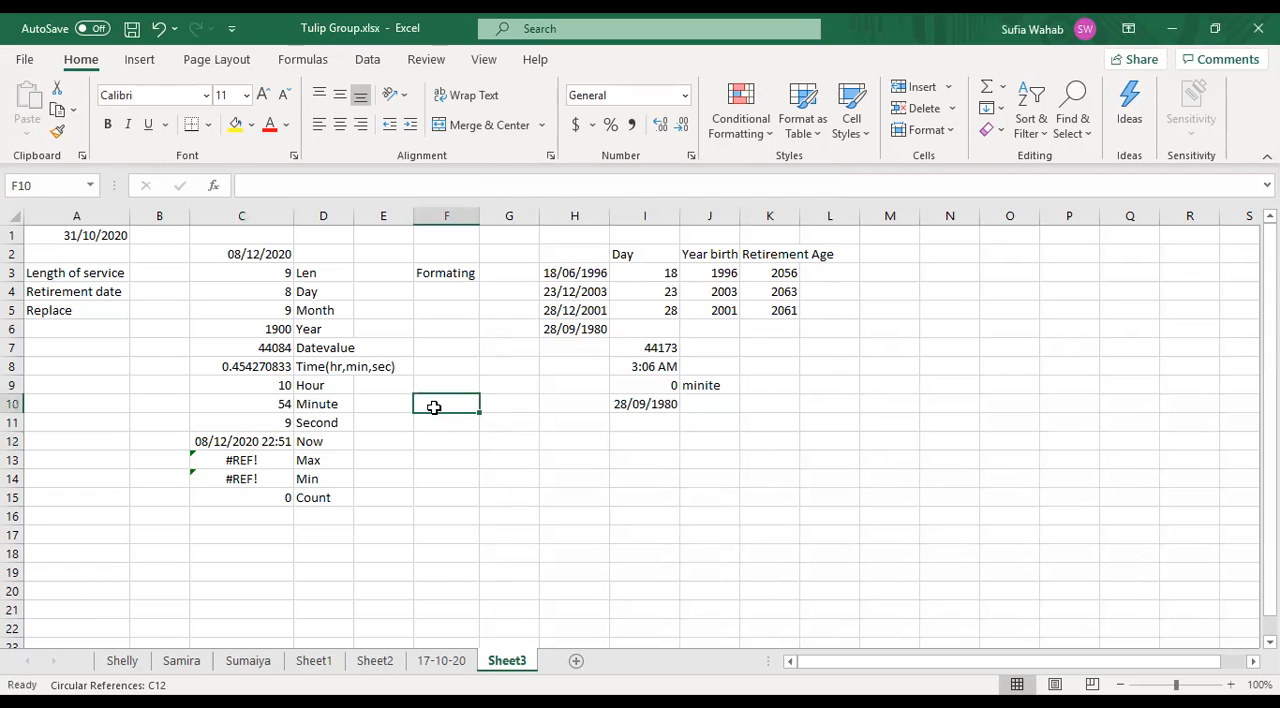
# - Inspect the existing MAX formula in cell C13 beside the Max label
pyautogui.click(320, 446)
pyautogui.click(312, 460)
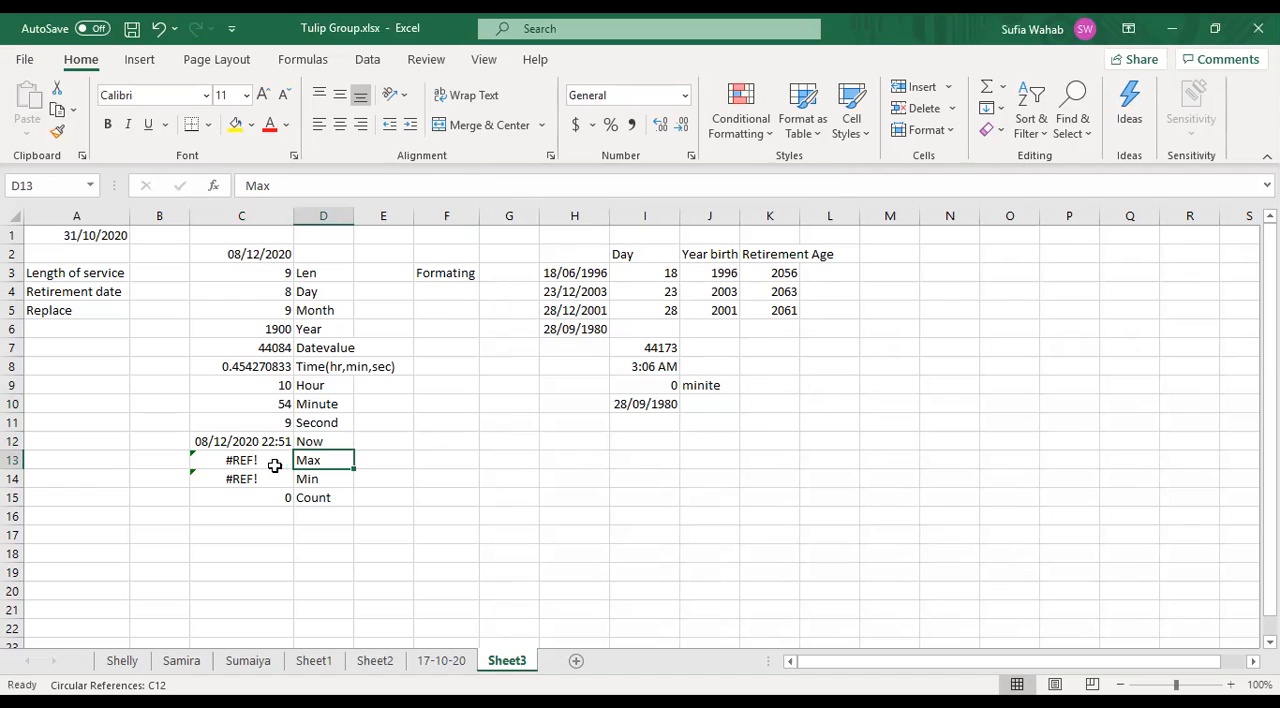
pyautogui.click(251, 463)
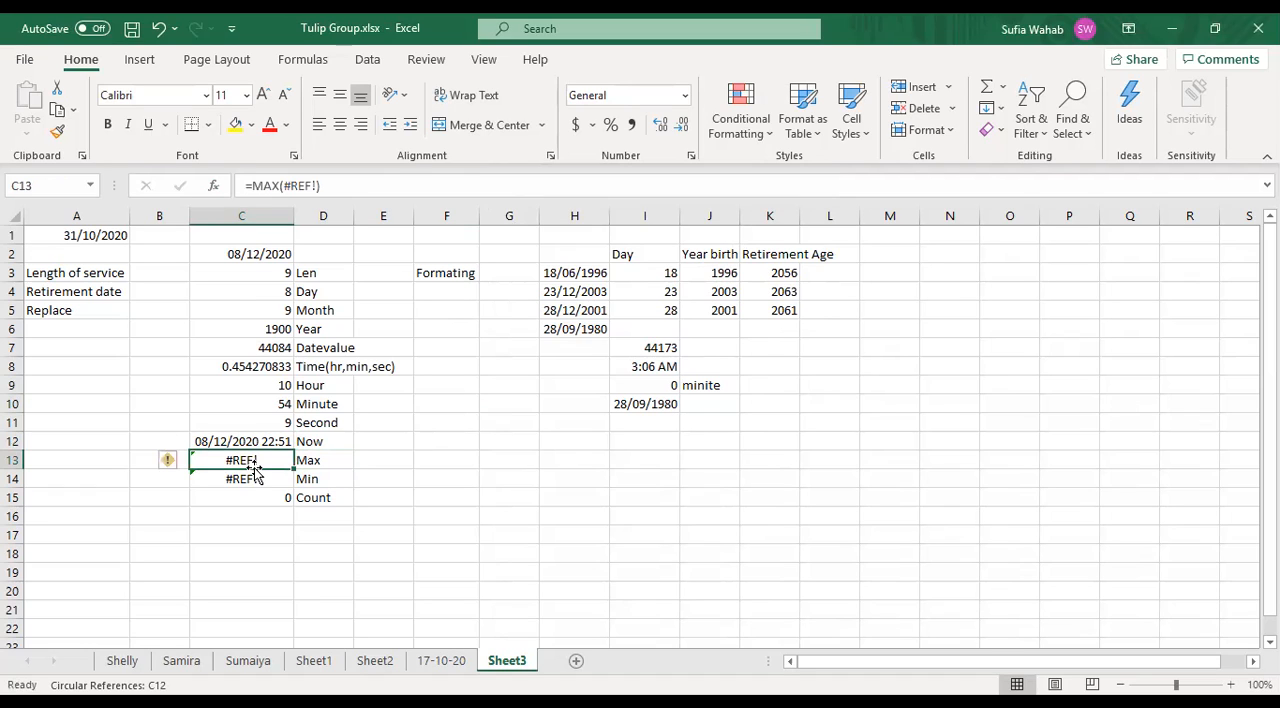
# - Enter the formula =mx in cell E13, in the row labelled Max
pyautogui.click(377, 456)
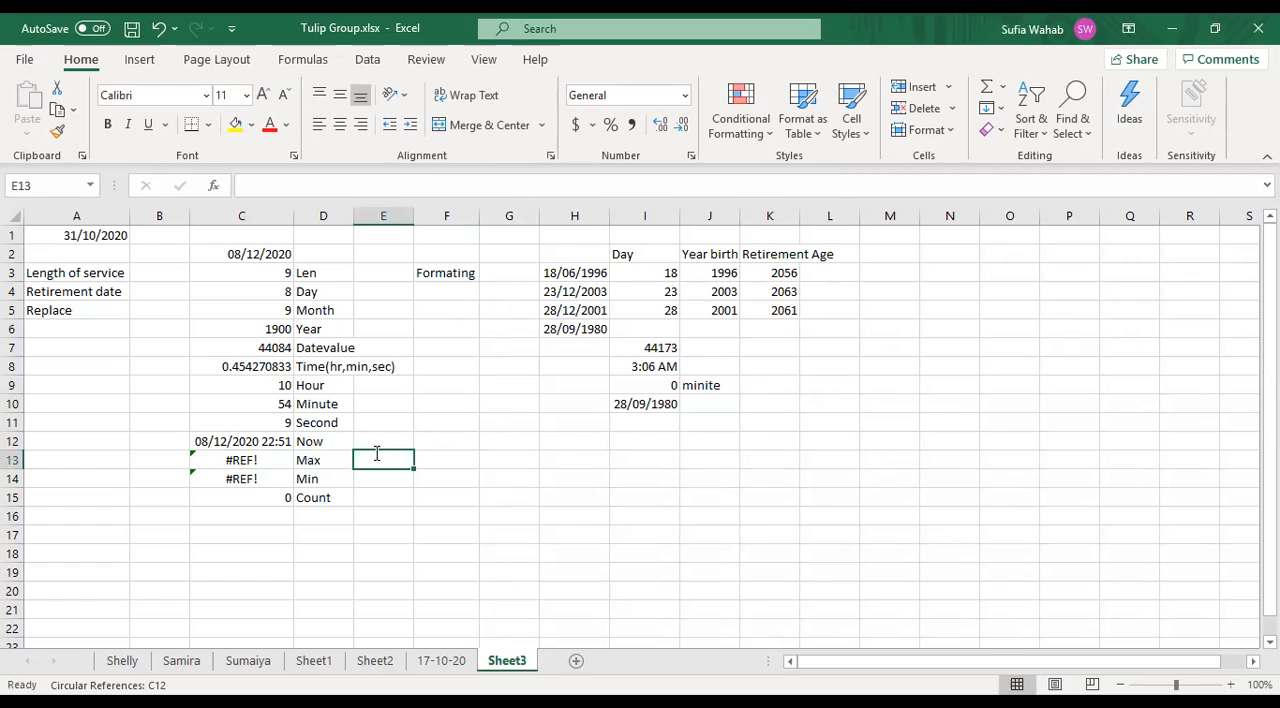
pyautogui.write('=')
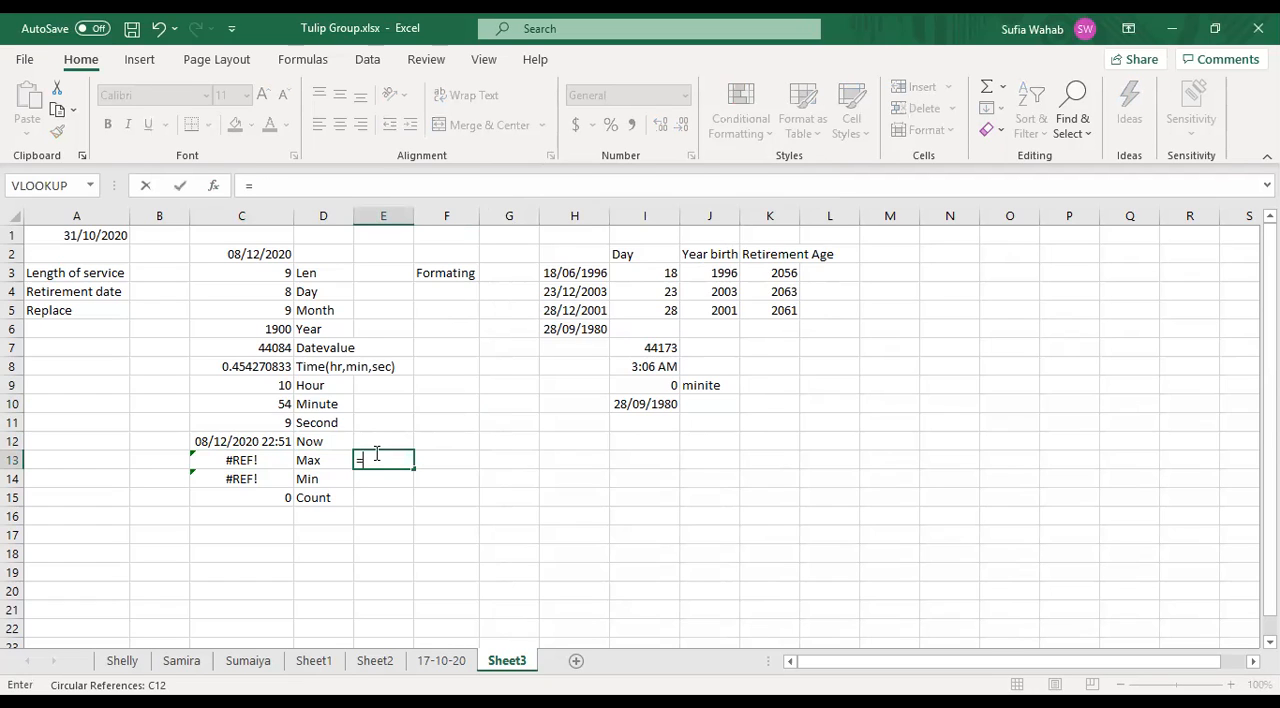
pyautogui.write('m')
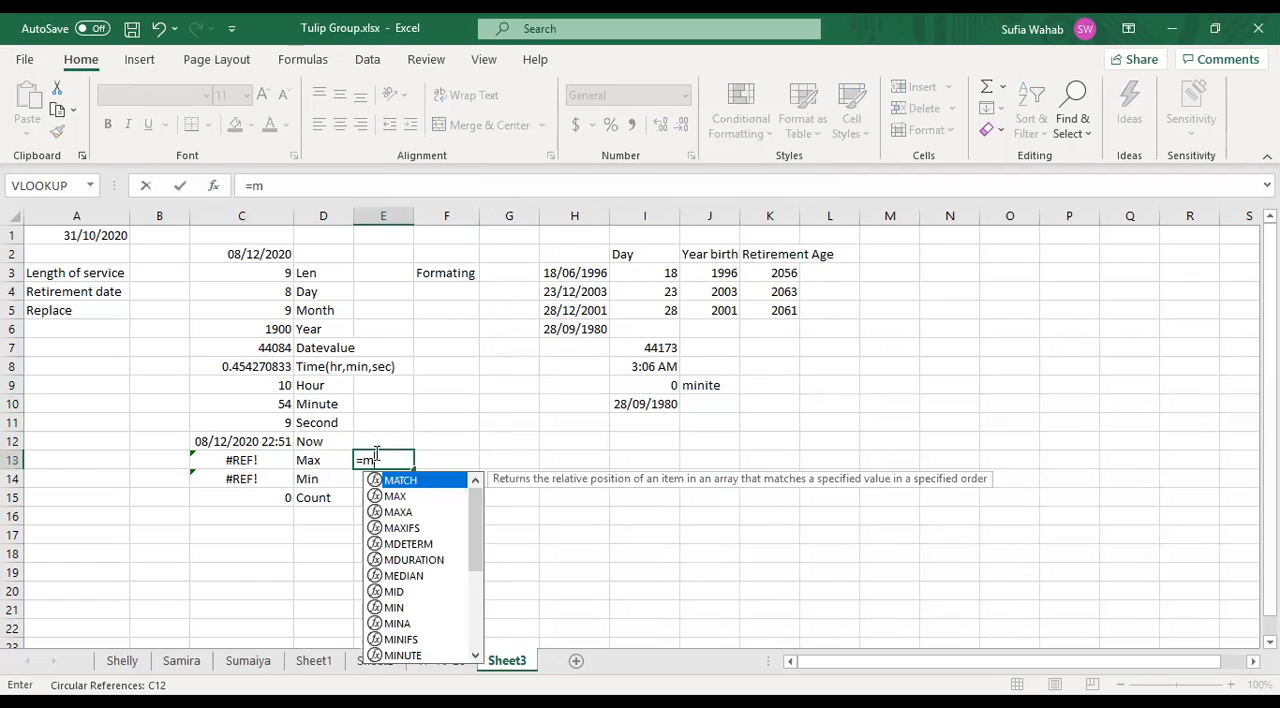
pyautogui.write('x')
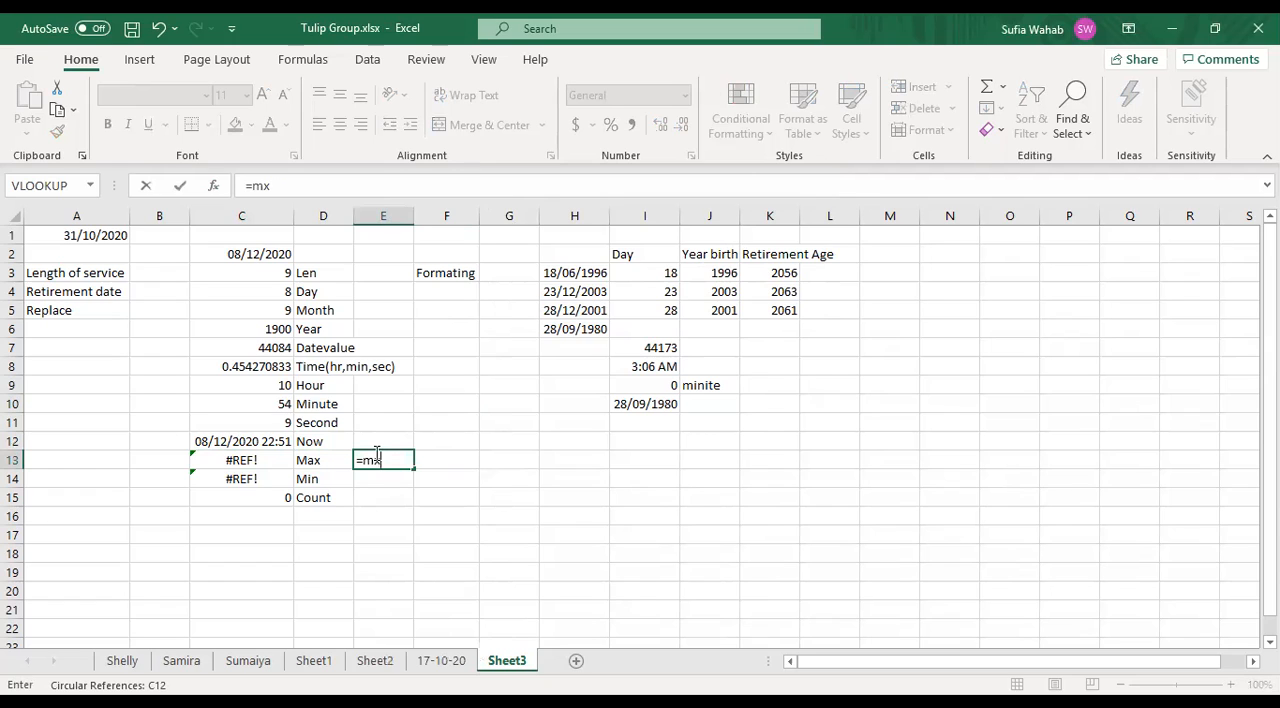
pyautogui.press('Return')
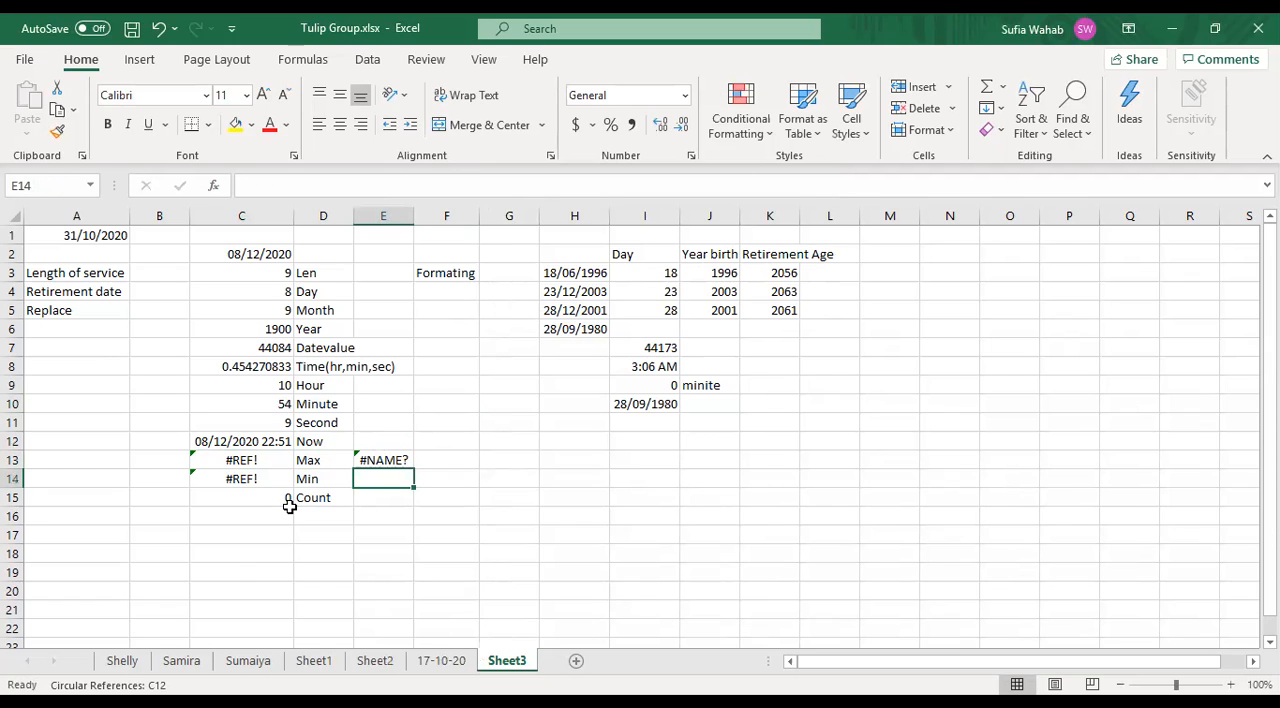
# - Correct the function name in cell E13 so the formula reads =max
pyautogui.click(387, 460)
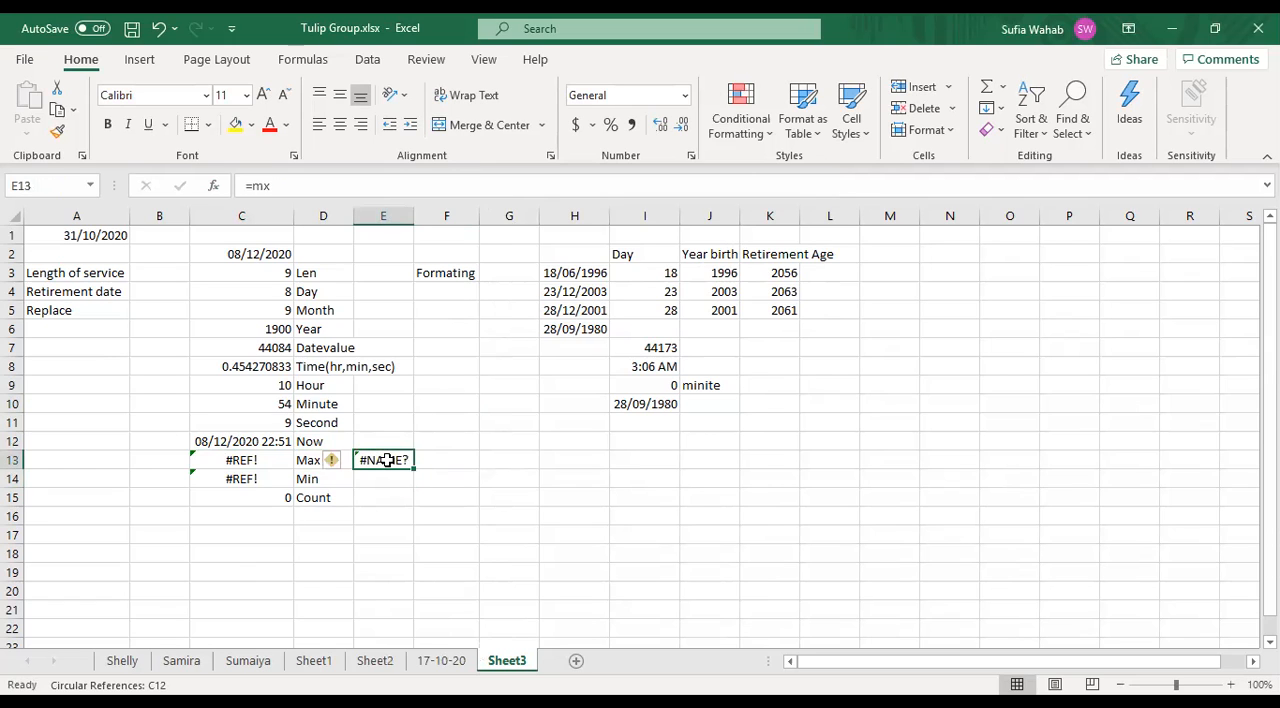
pyautogui.click(266, 187)
pyautogui.write('a')
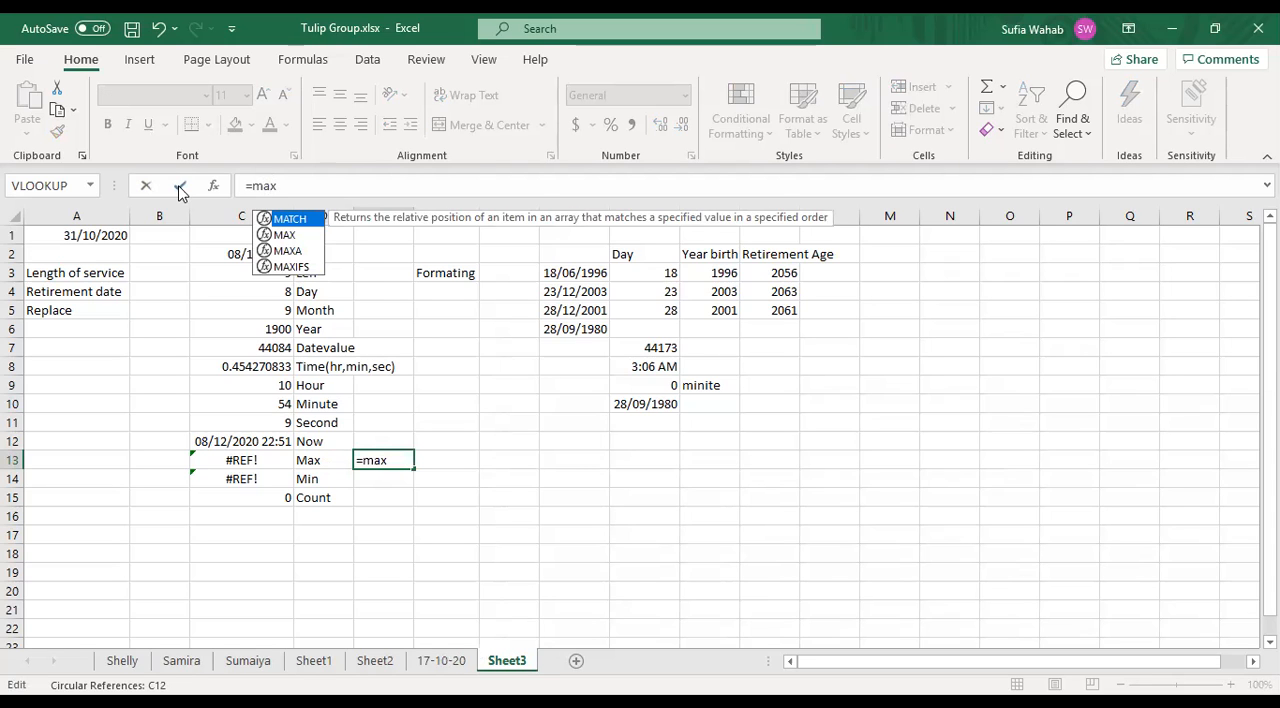
pyautogui.click(179, 187)
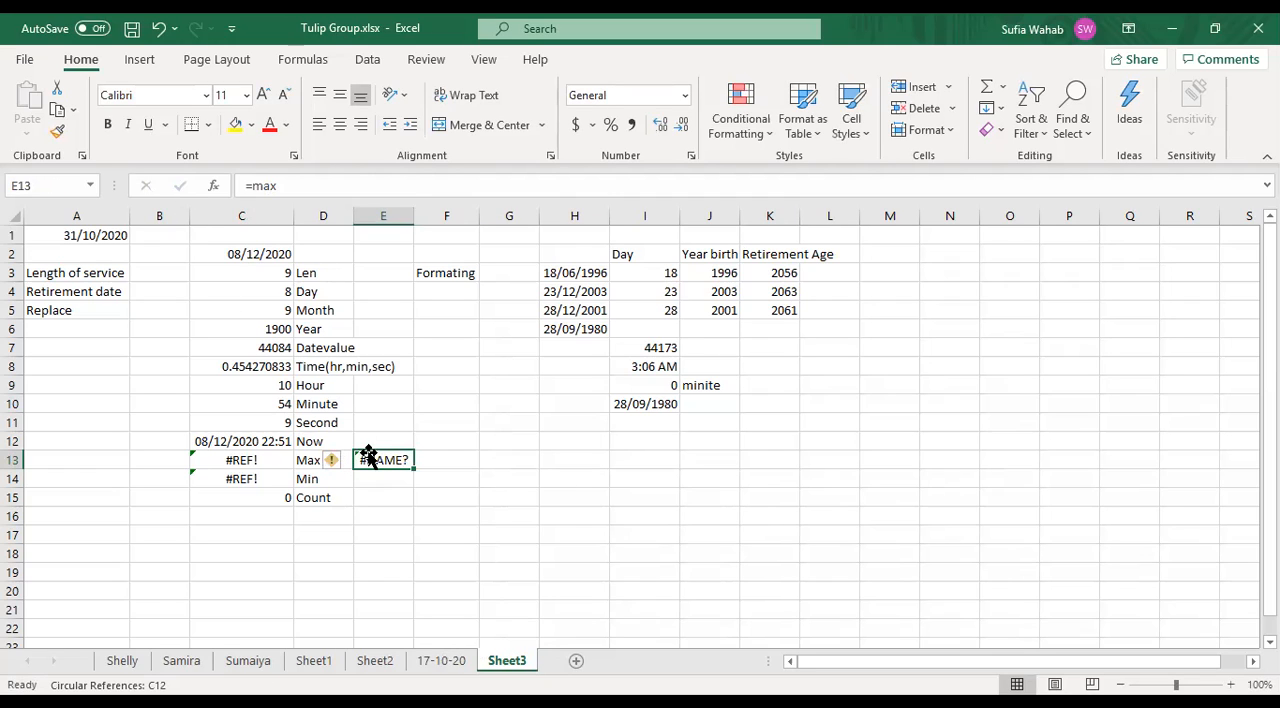
# - Complete the formula in cell E13 as =max(C3:C5), using the Len, Day and Month results as its range
pyautogui.click(285, 184)
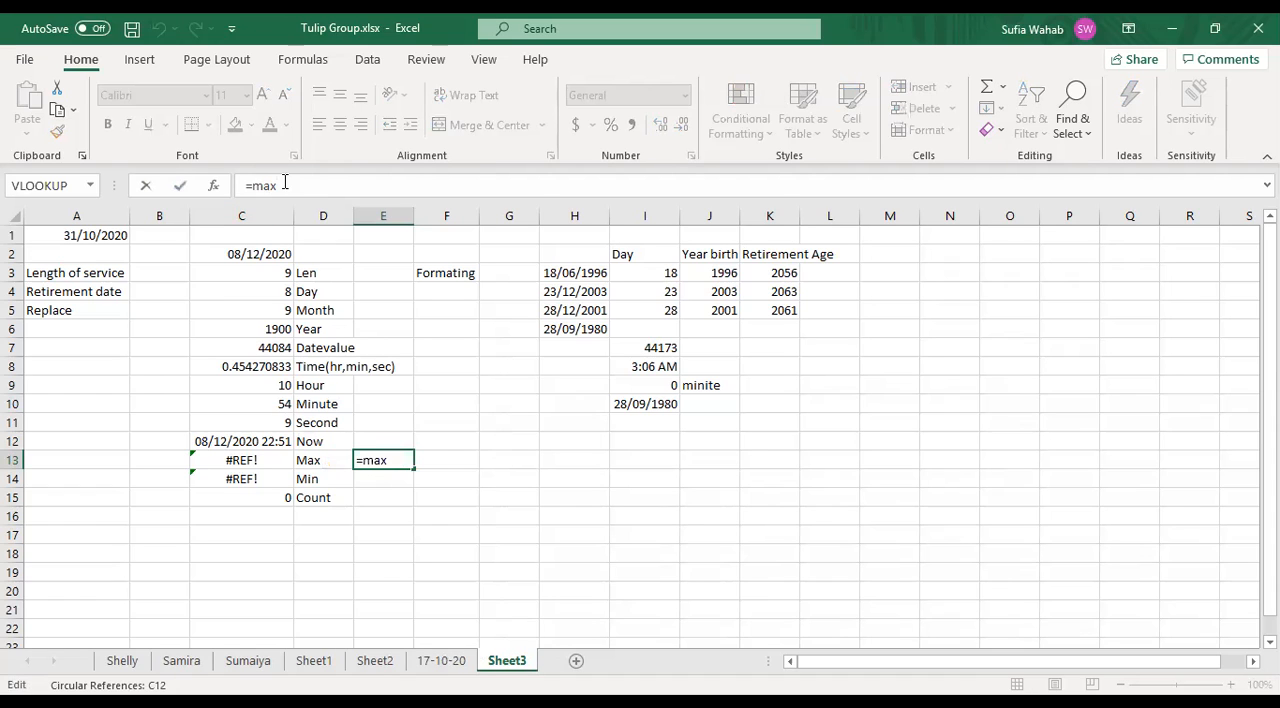
pyautogui.write('(')
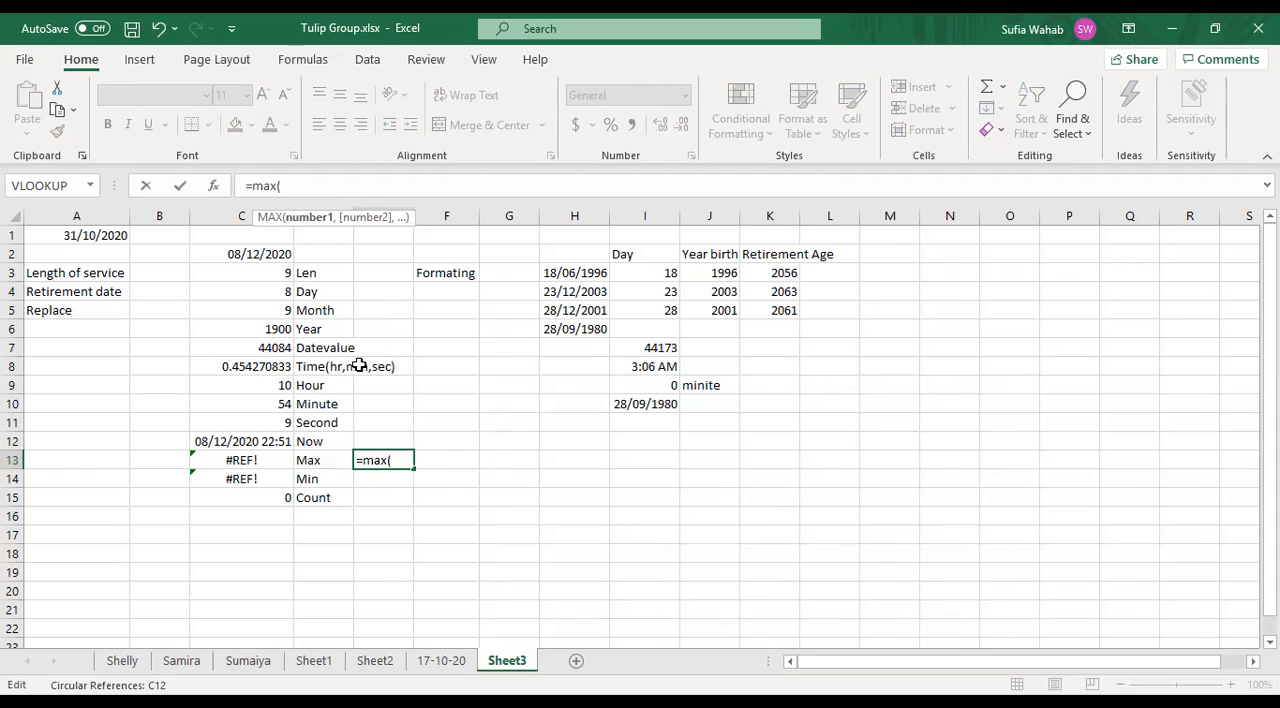
pyautogui.click(284, 280)
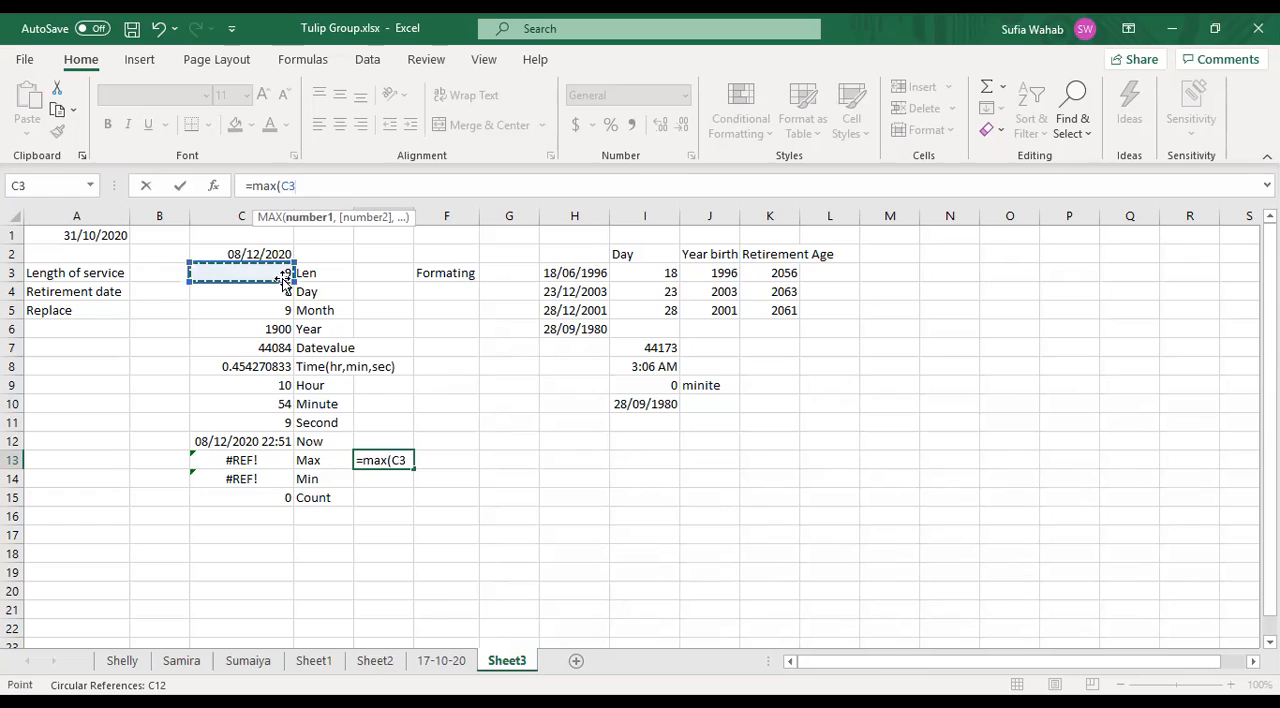
pyautogui.moveTo(284, 280); pyautogui.dragTo(284, 312)
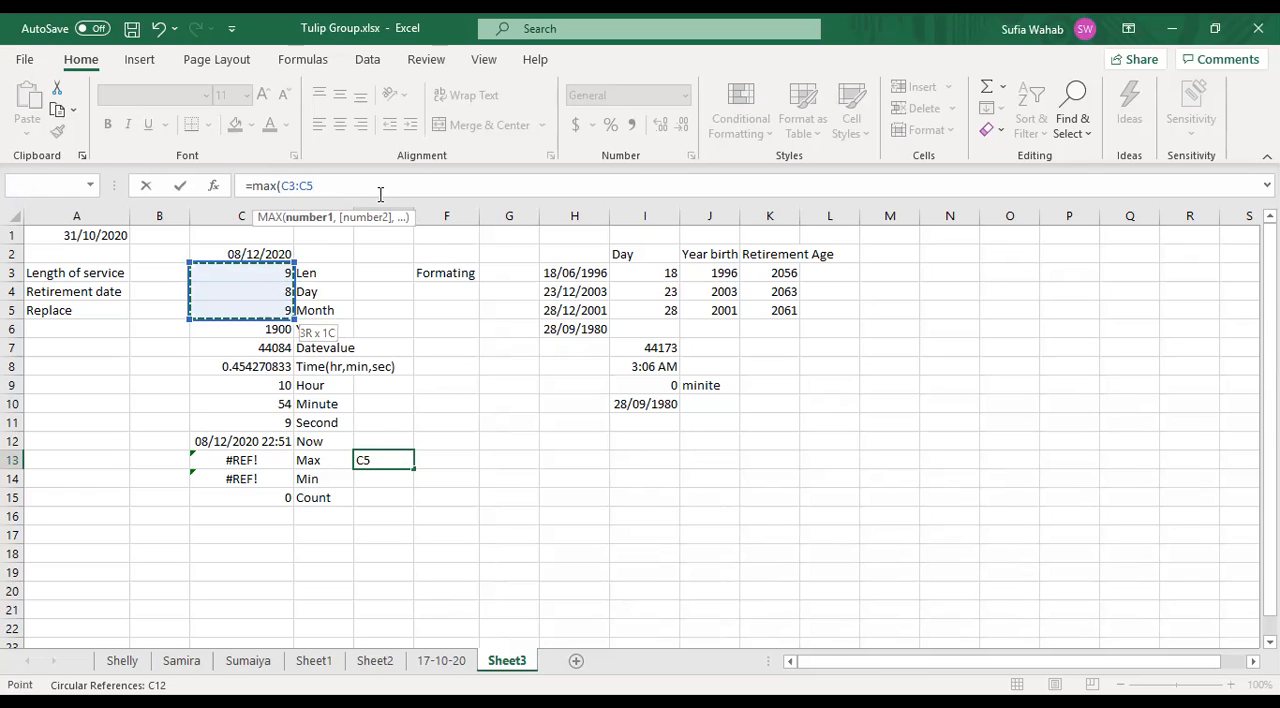
pyautogui.write(')')
pyautogui.press('Return')
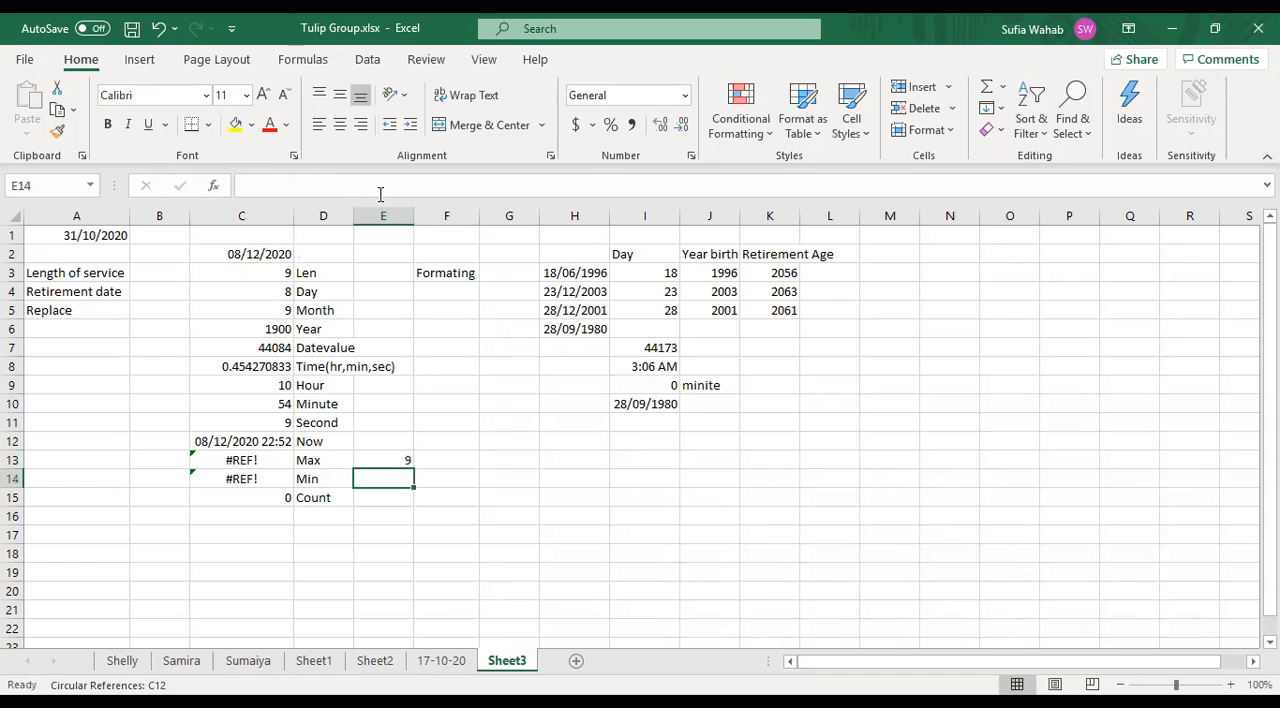